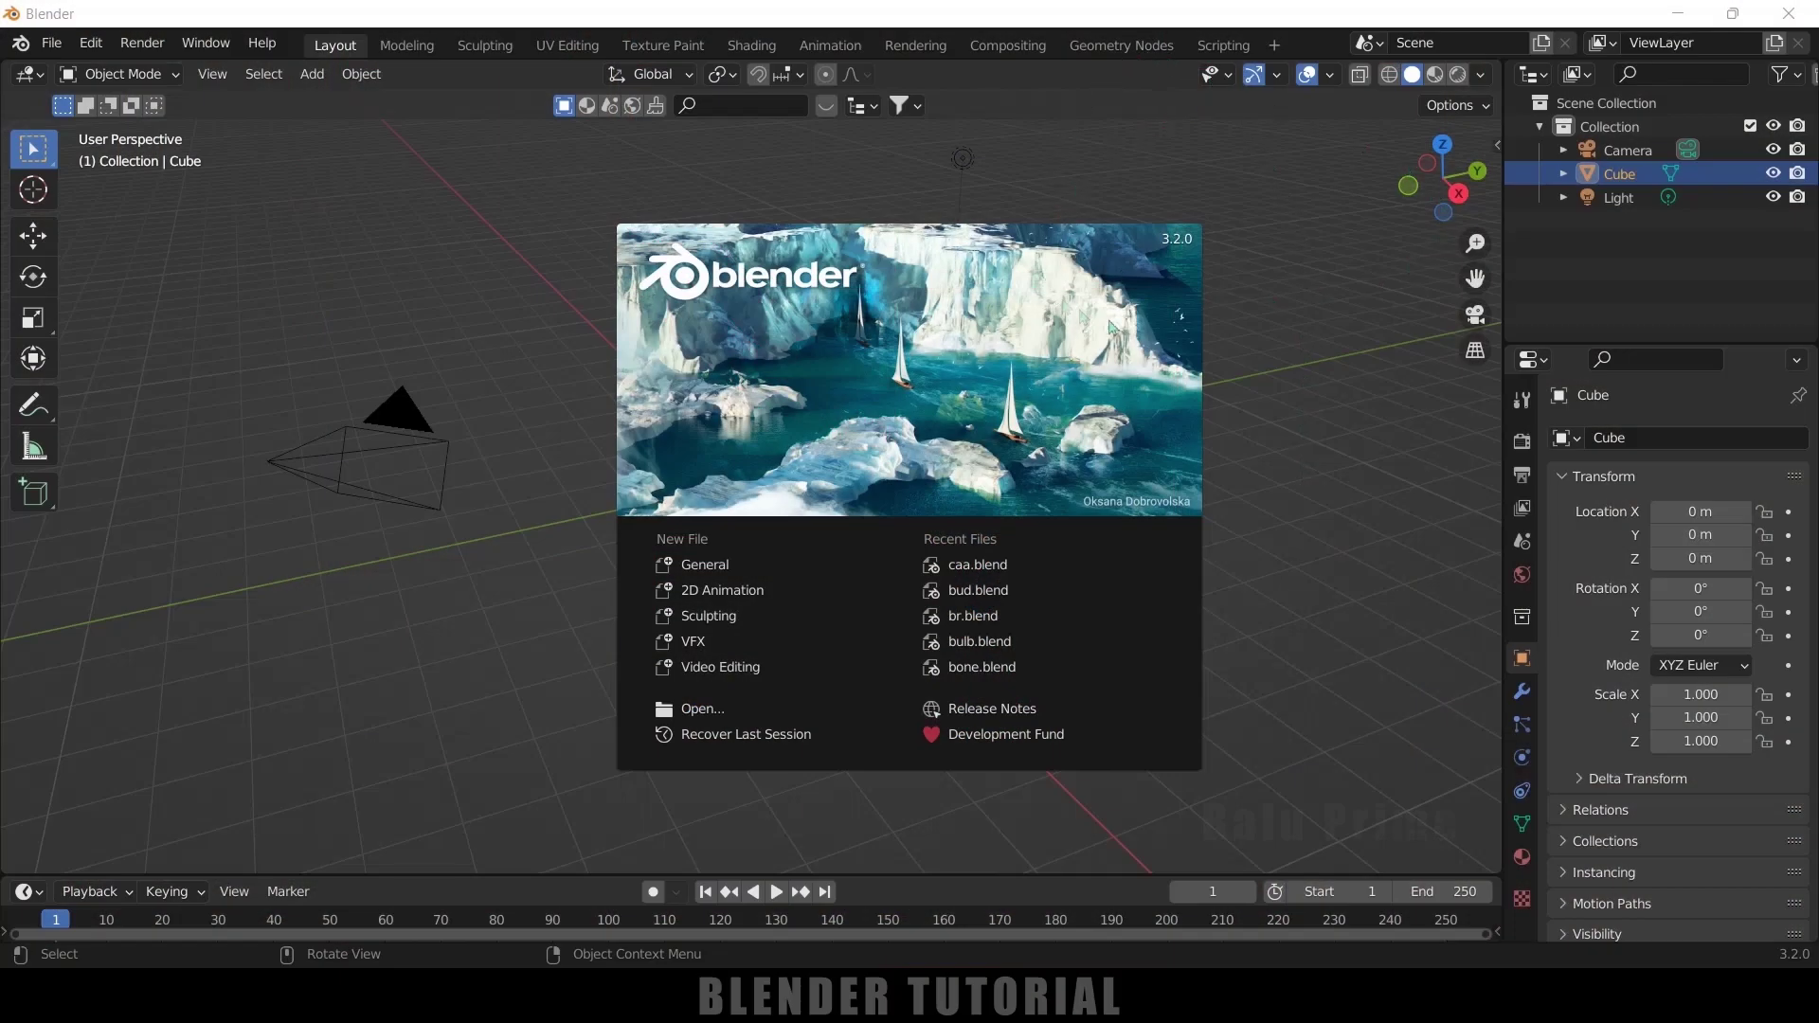
- Dismiss the splash screen and delete all objects from the default scene
left_click(1241, 523)
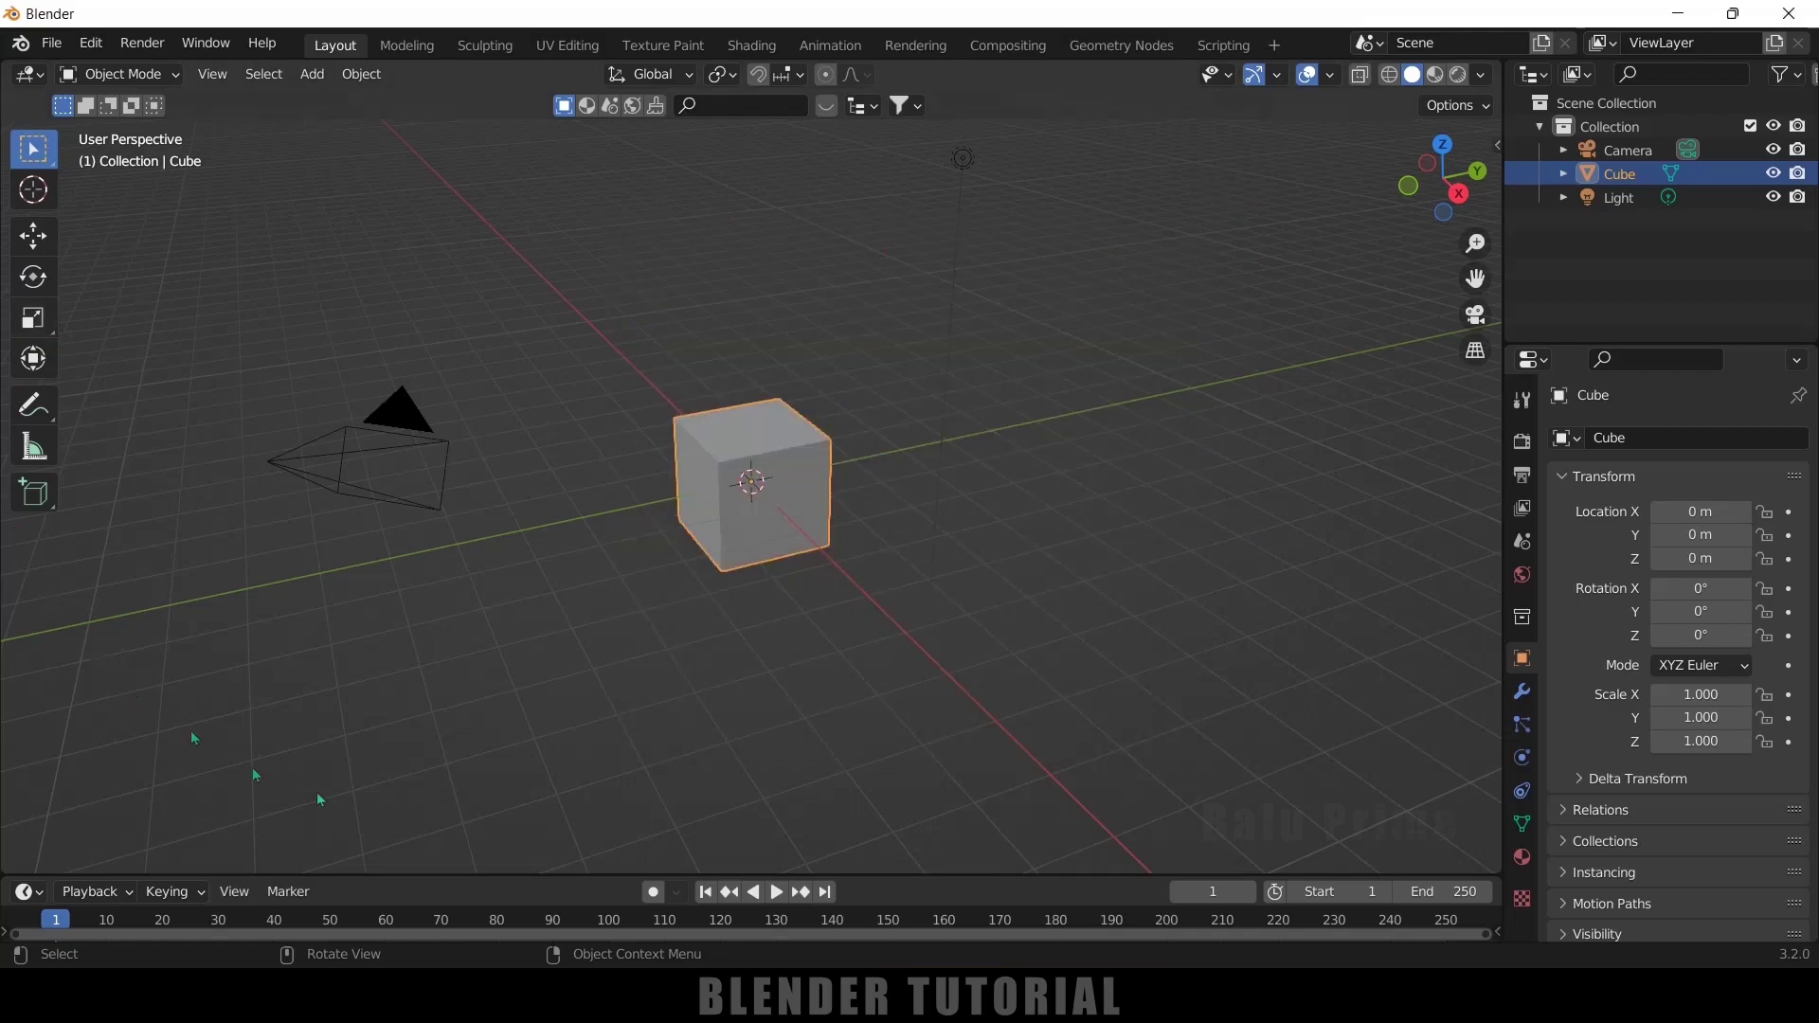
key("a")
key("Delete")
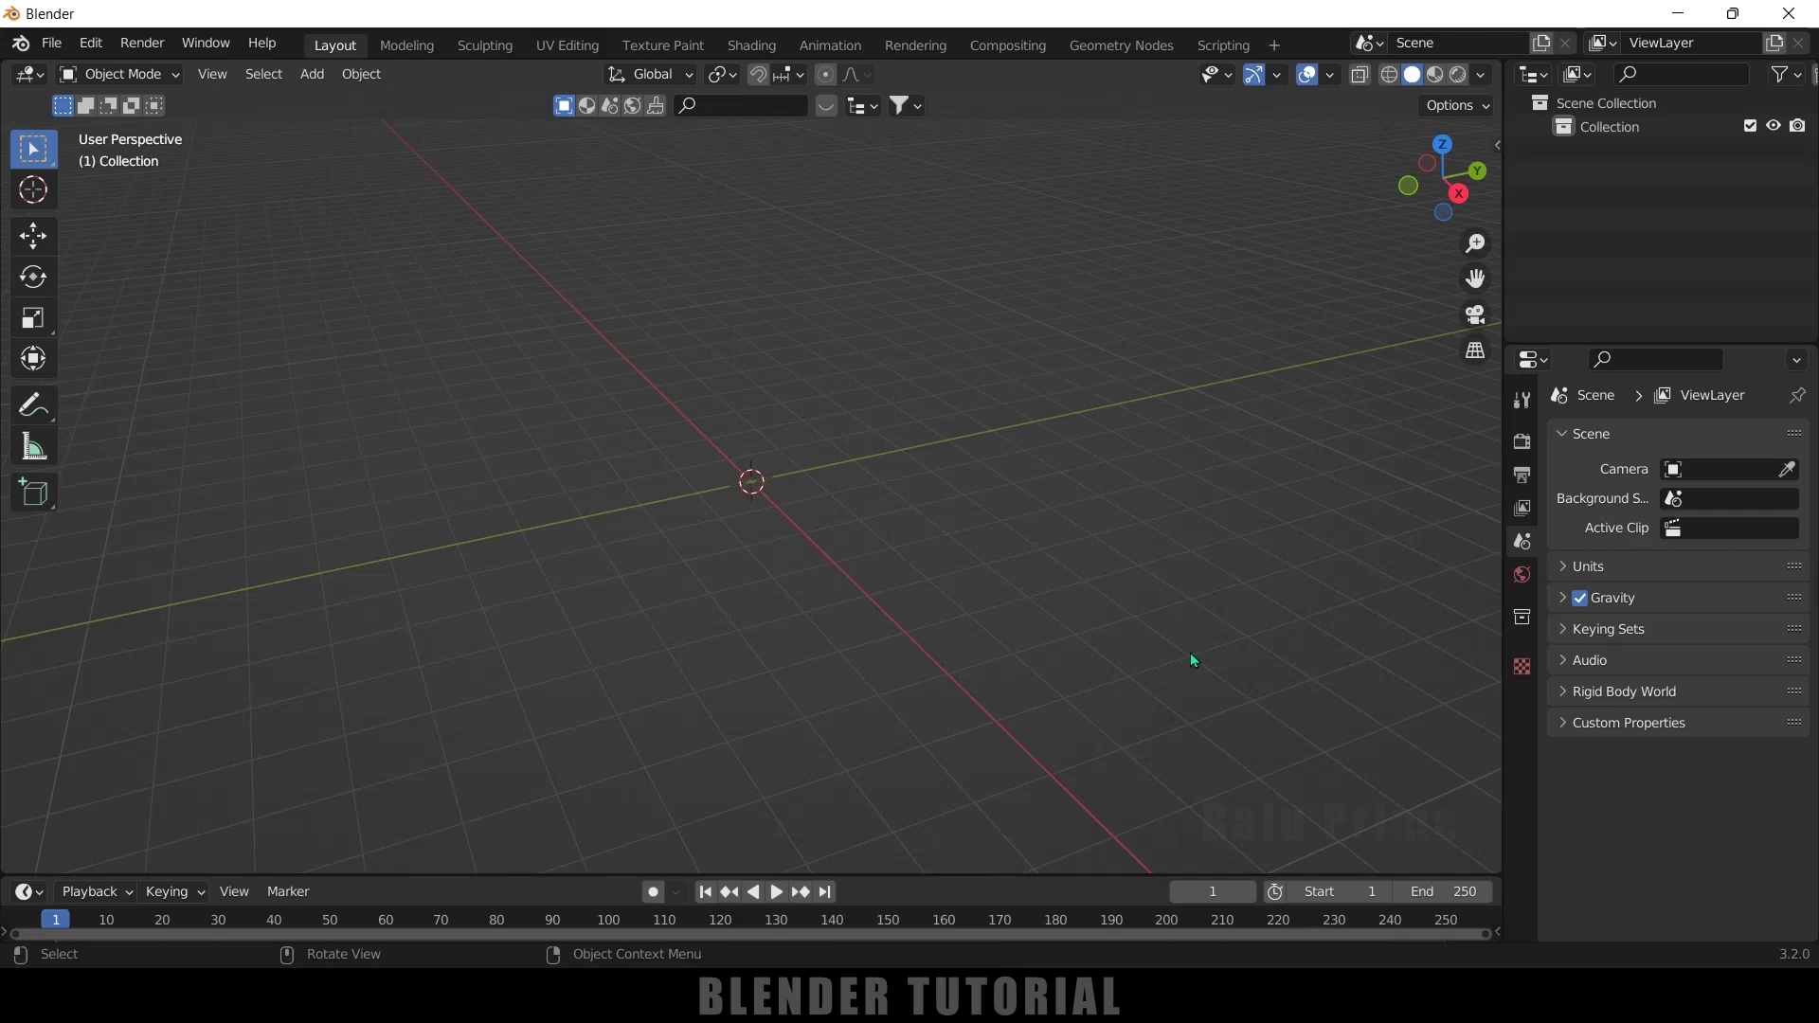
- Search the BlenderKit models for "cat" and place the Cat Figurine at the world origin
key("n")
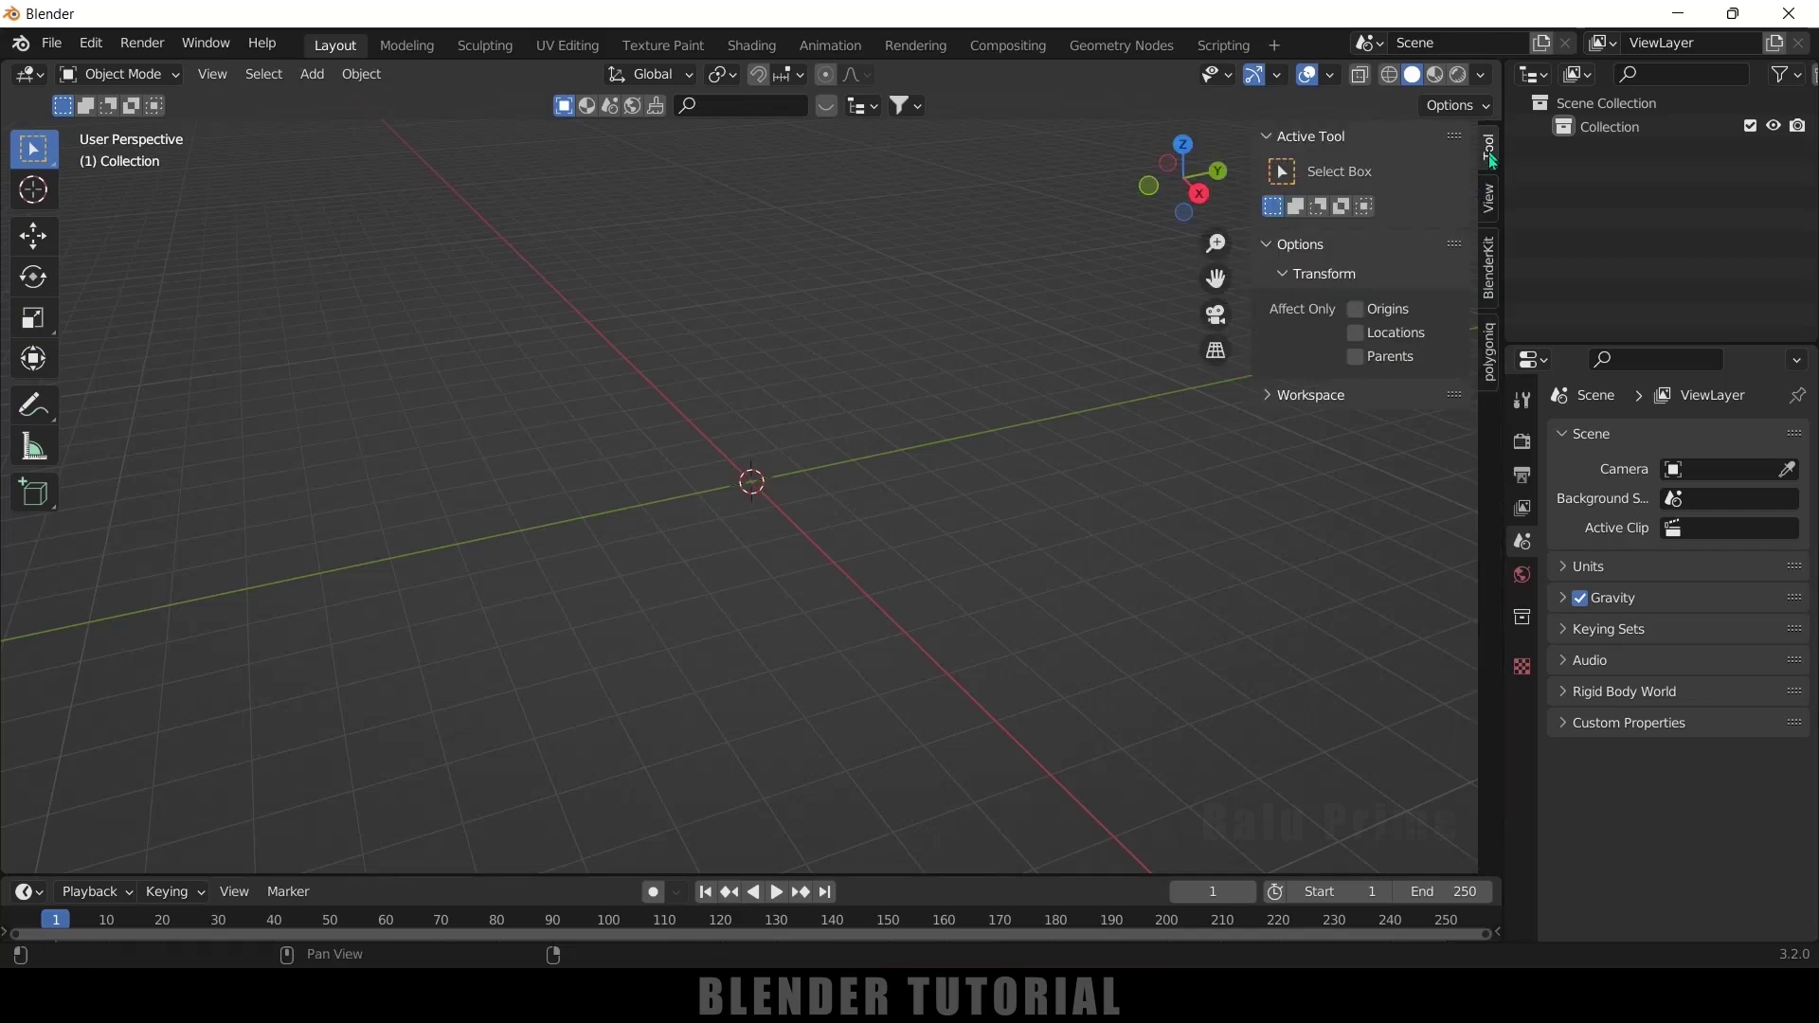
left_click(1488, 271)
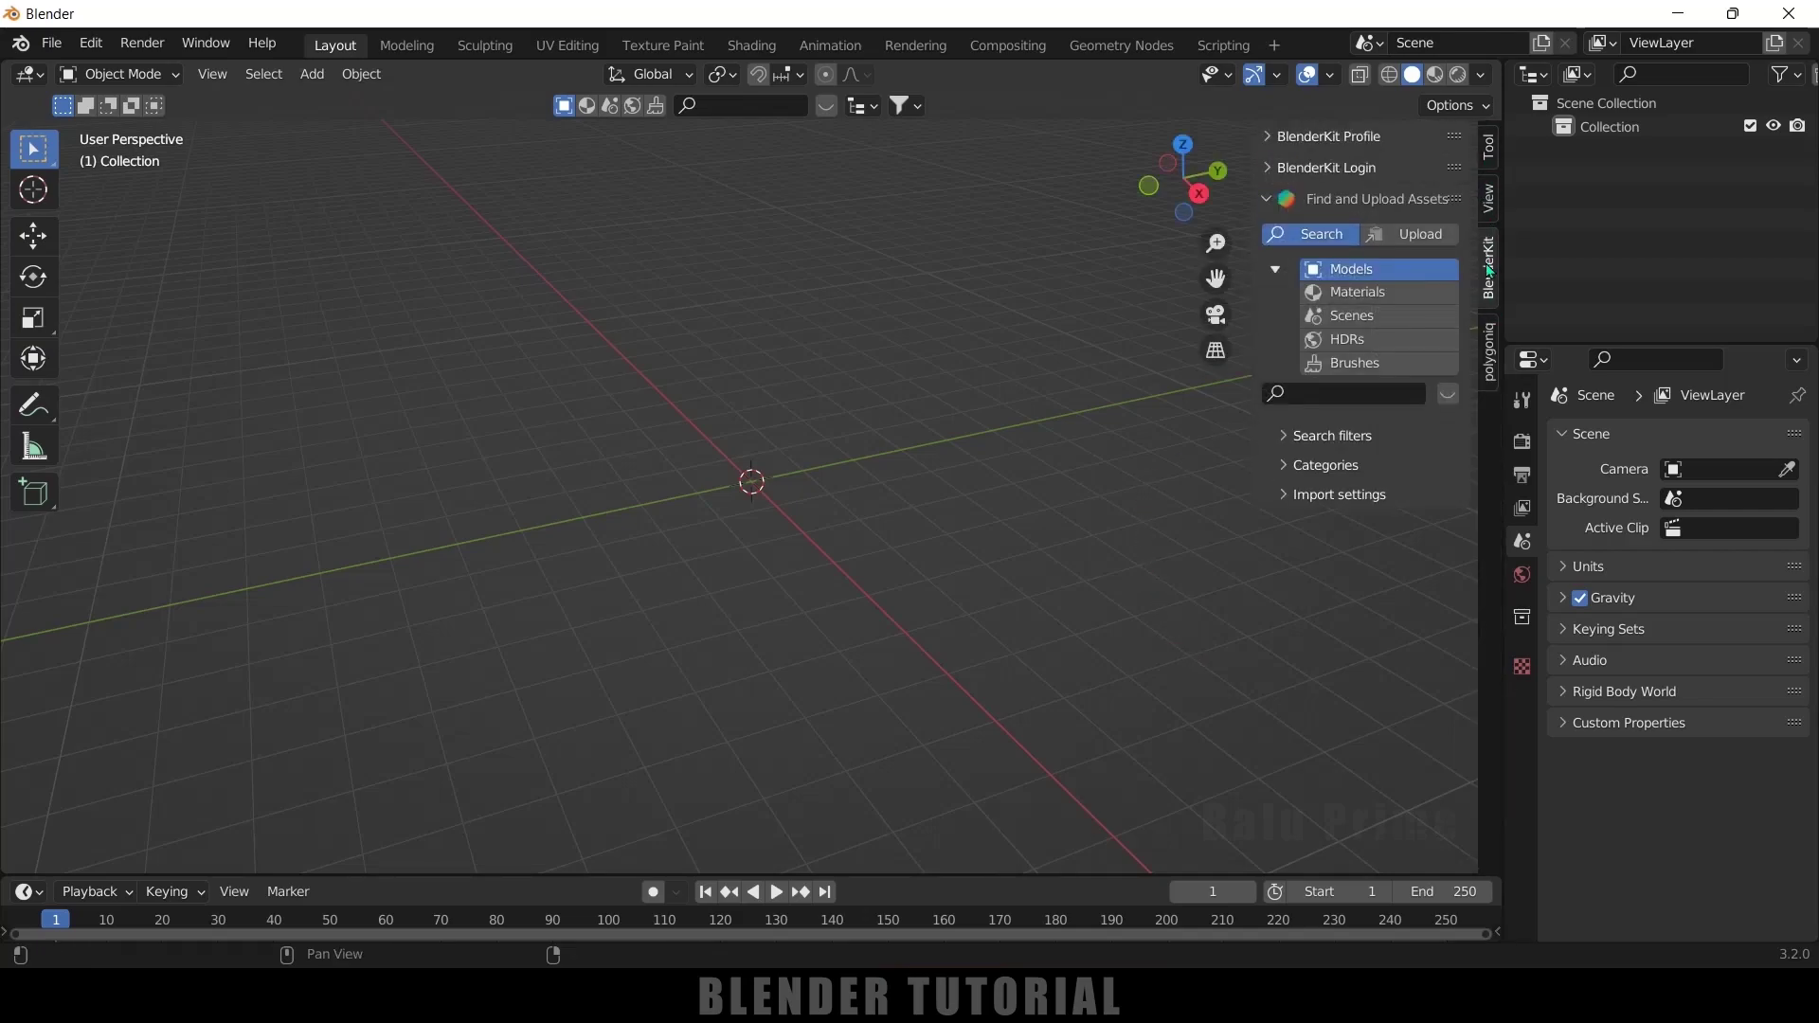
left_click(1314, 394)
type("cat")
key("Return")
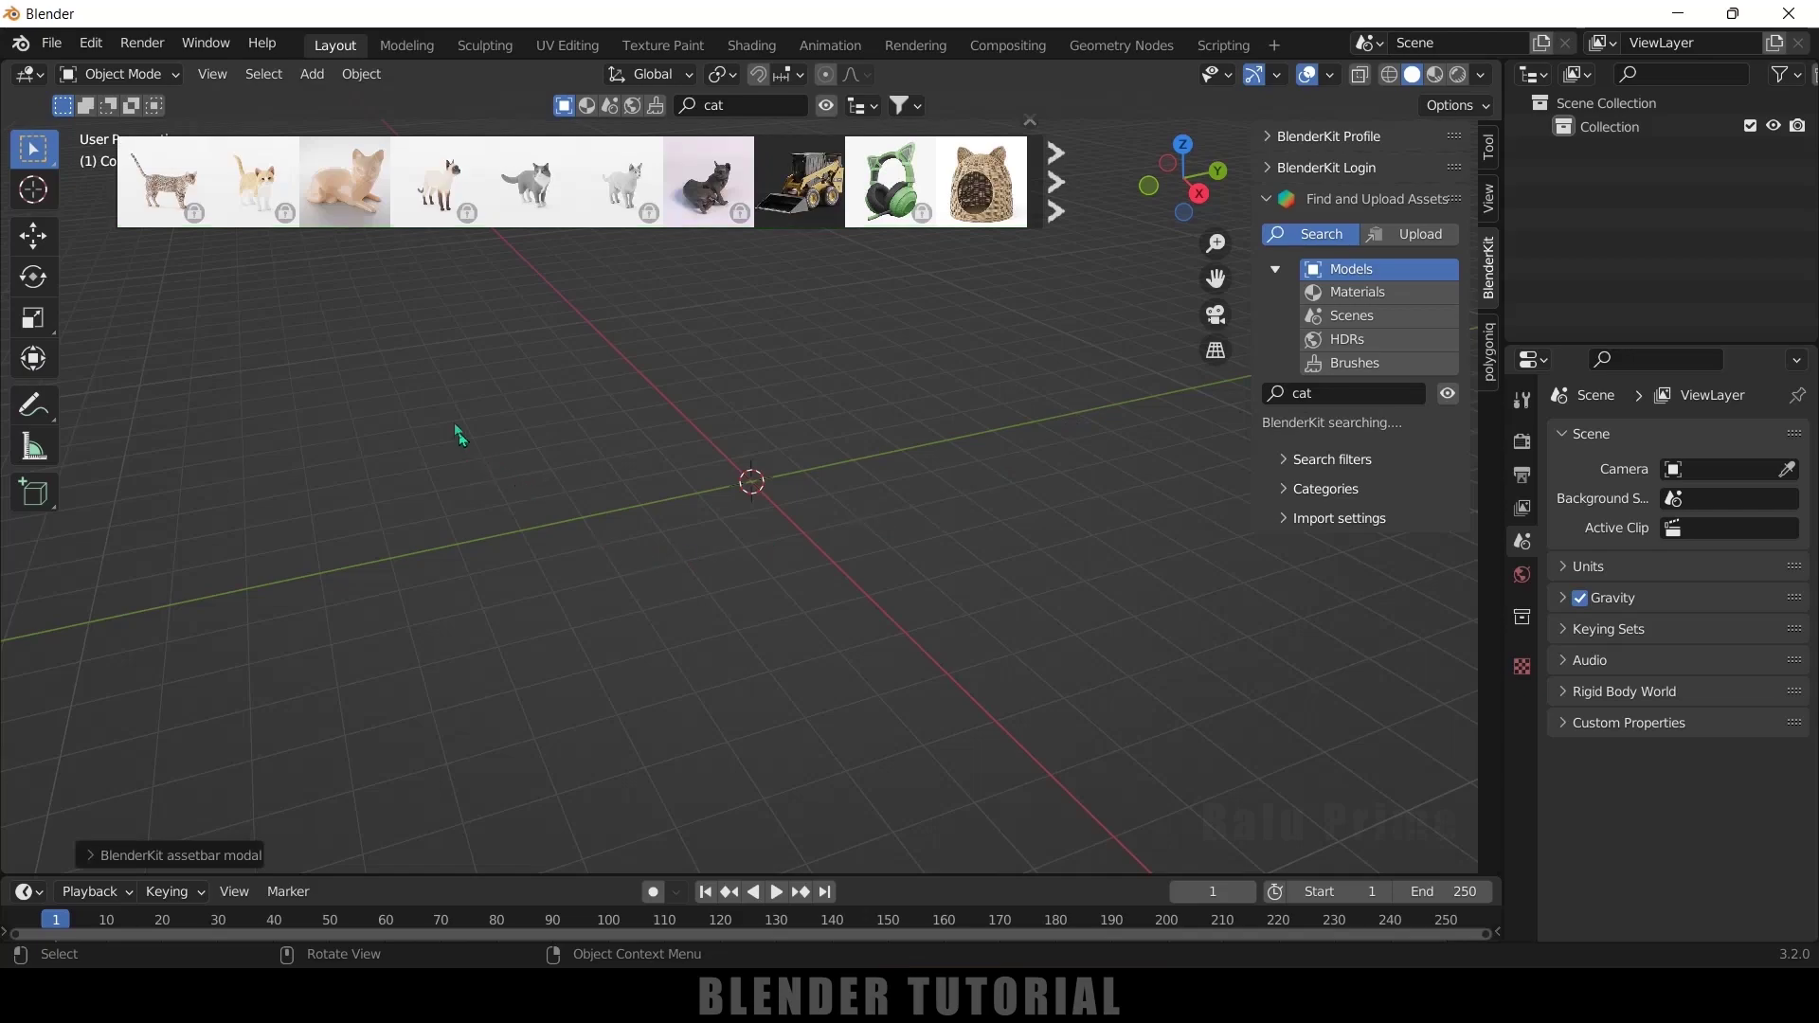
mouse_move(345, 190)
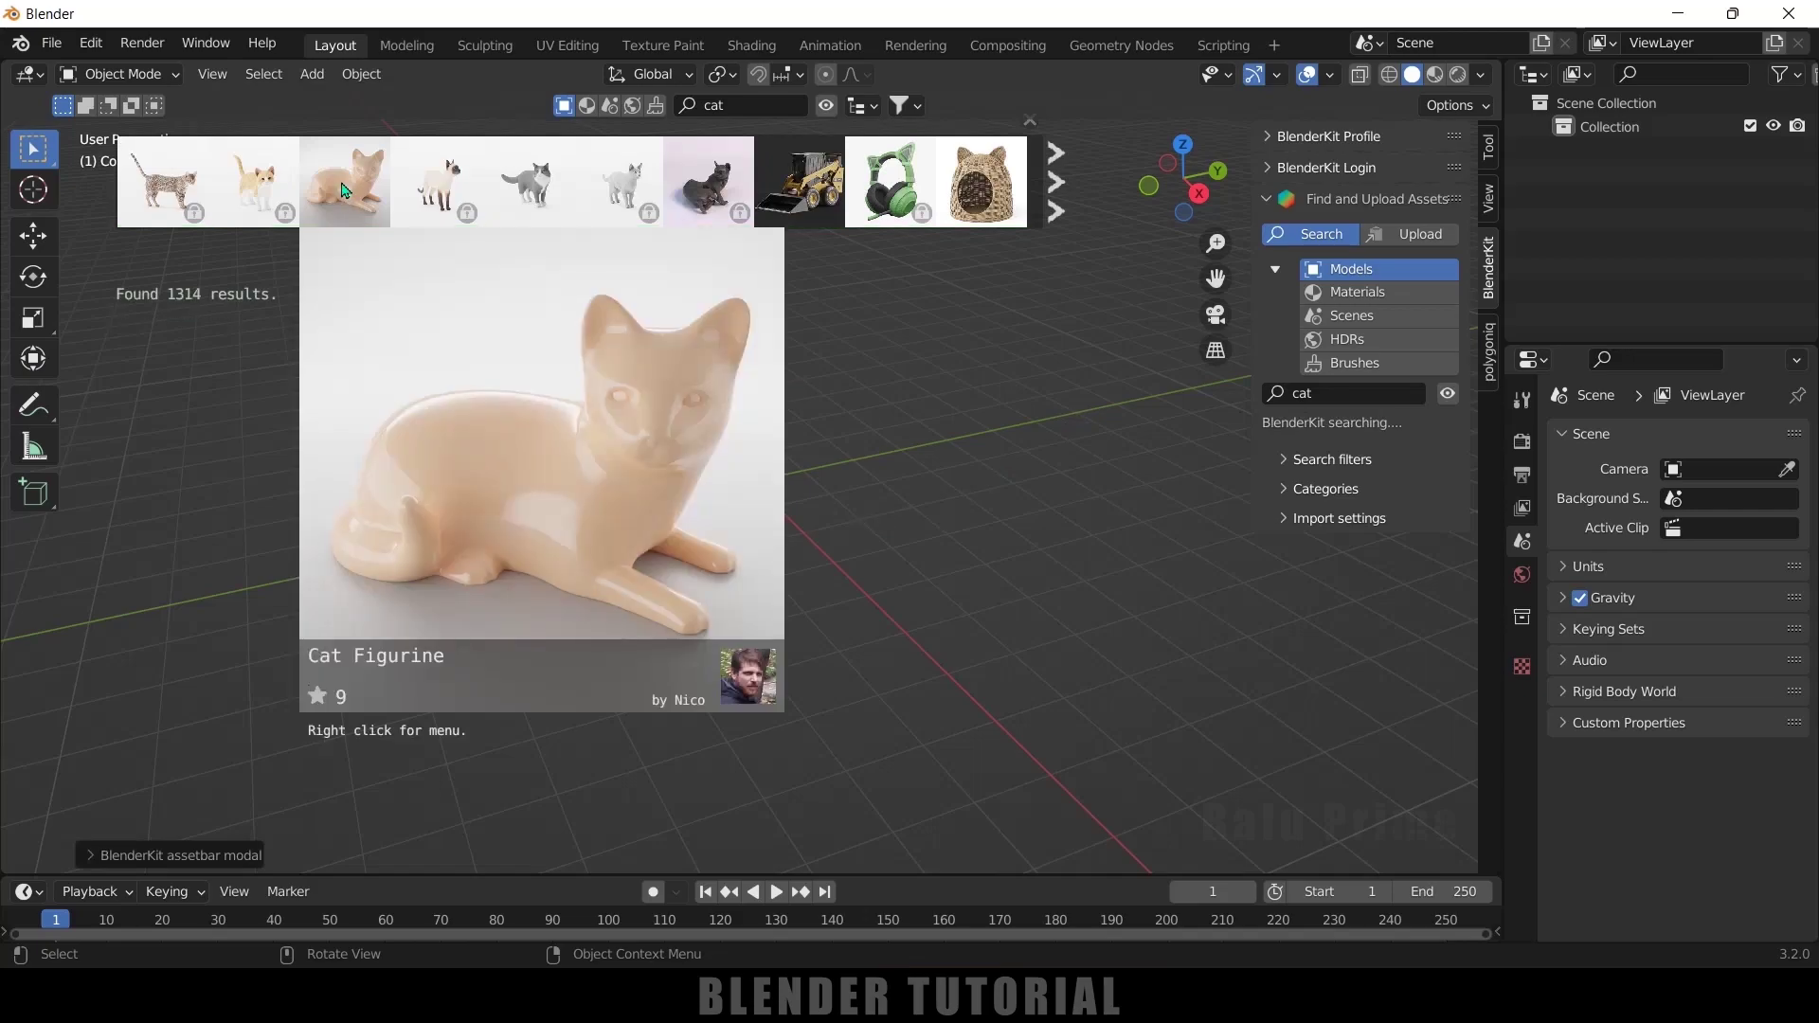
left_click_drag(345, 189, 753, 485)
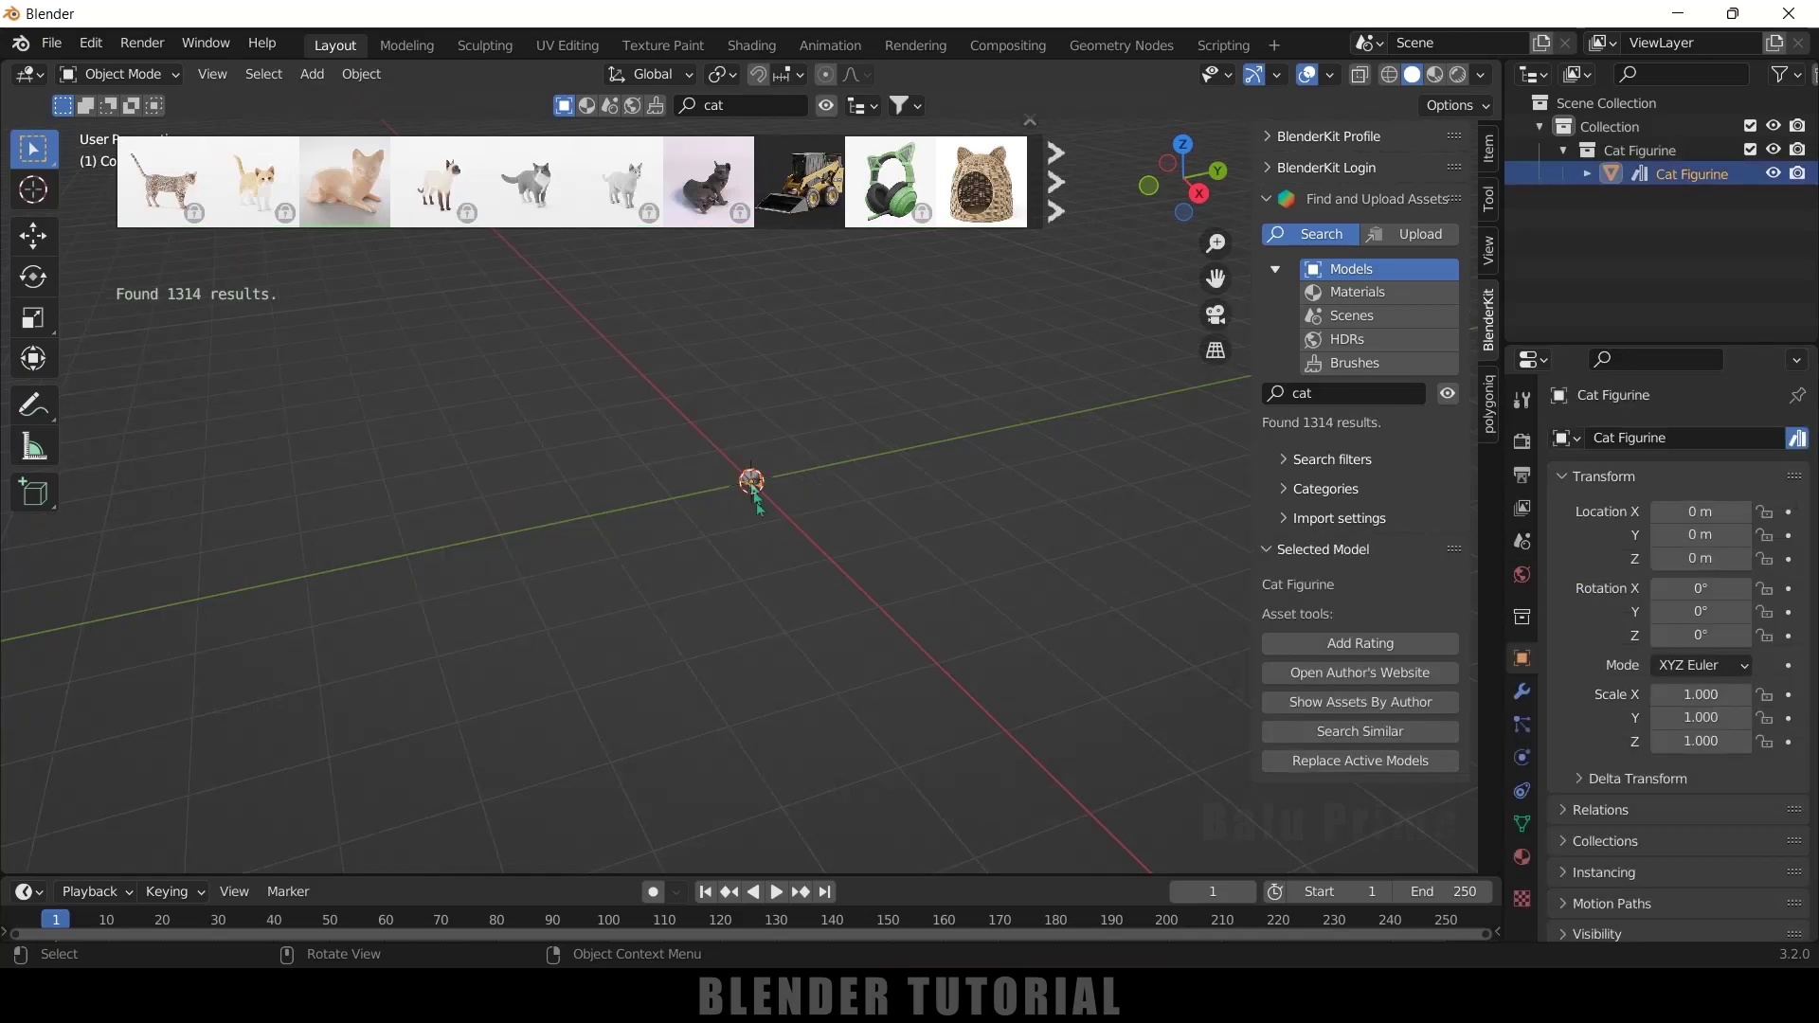
- Scale the Cat Figurine up uniformly to about 16.4 and close the BlenderKit asset bar
key("s")
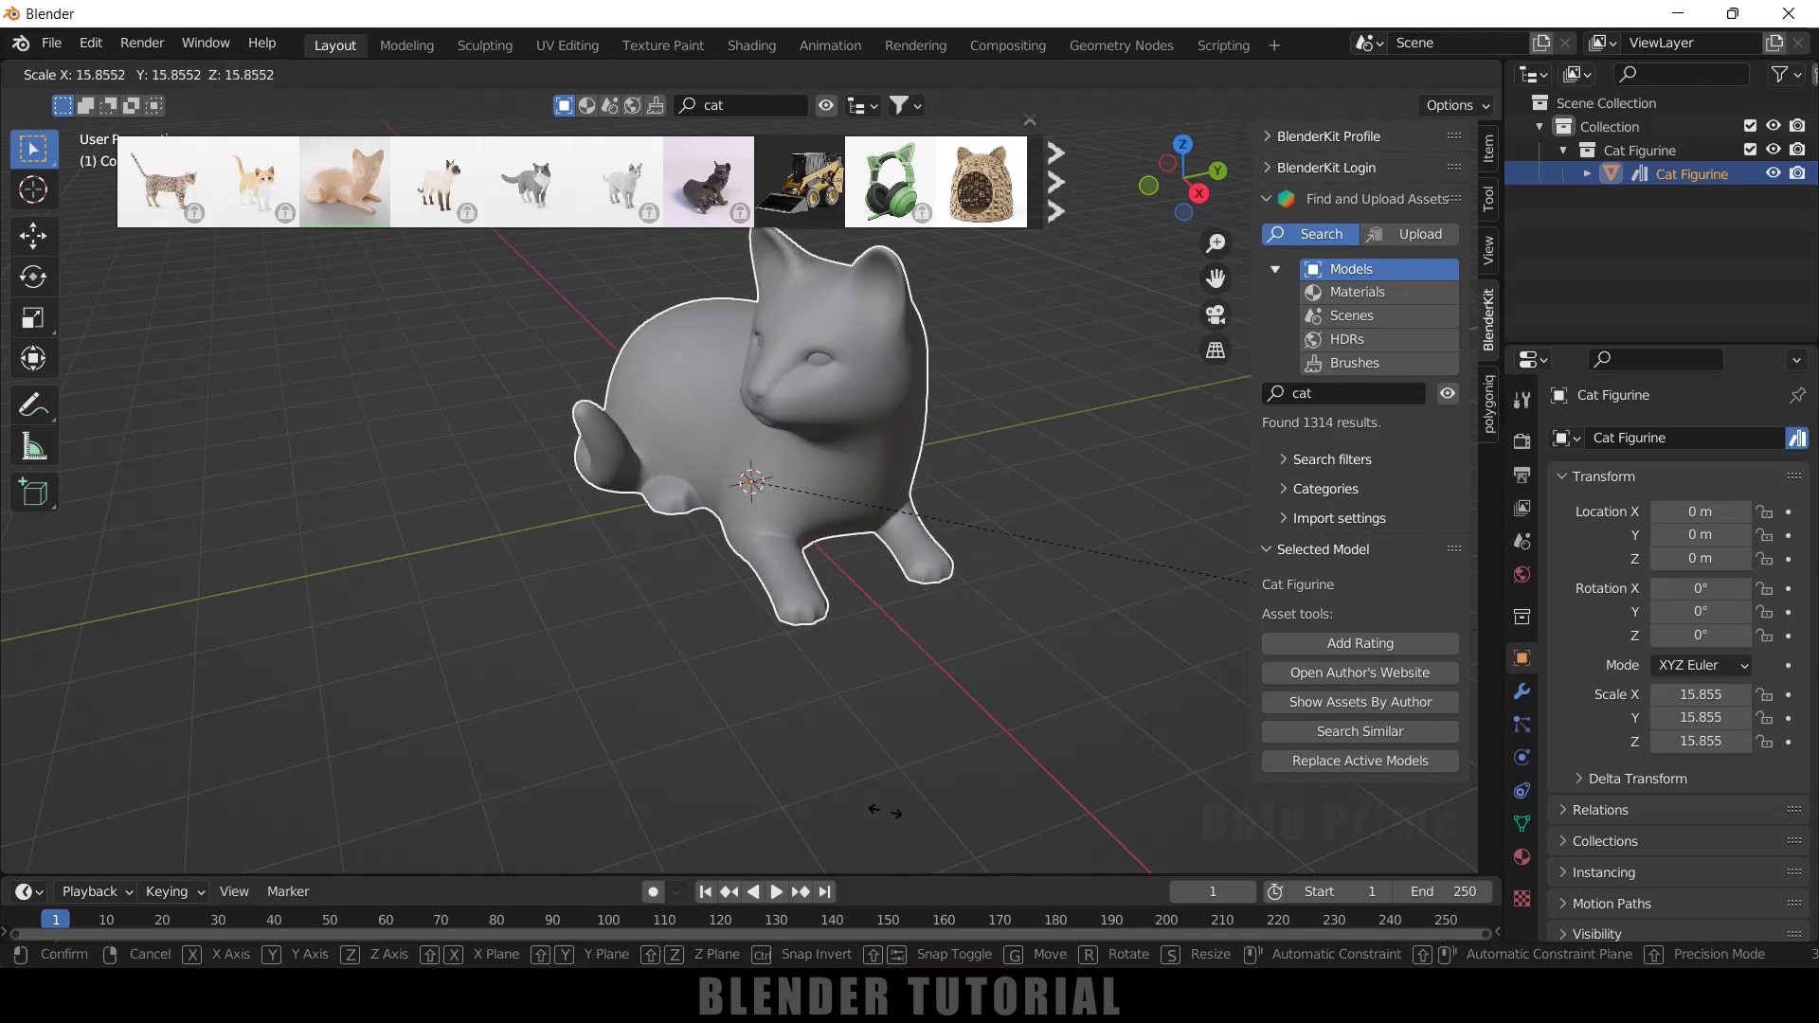
left_click(717, 437)
left_click(1032, 121)
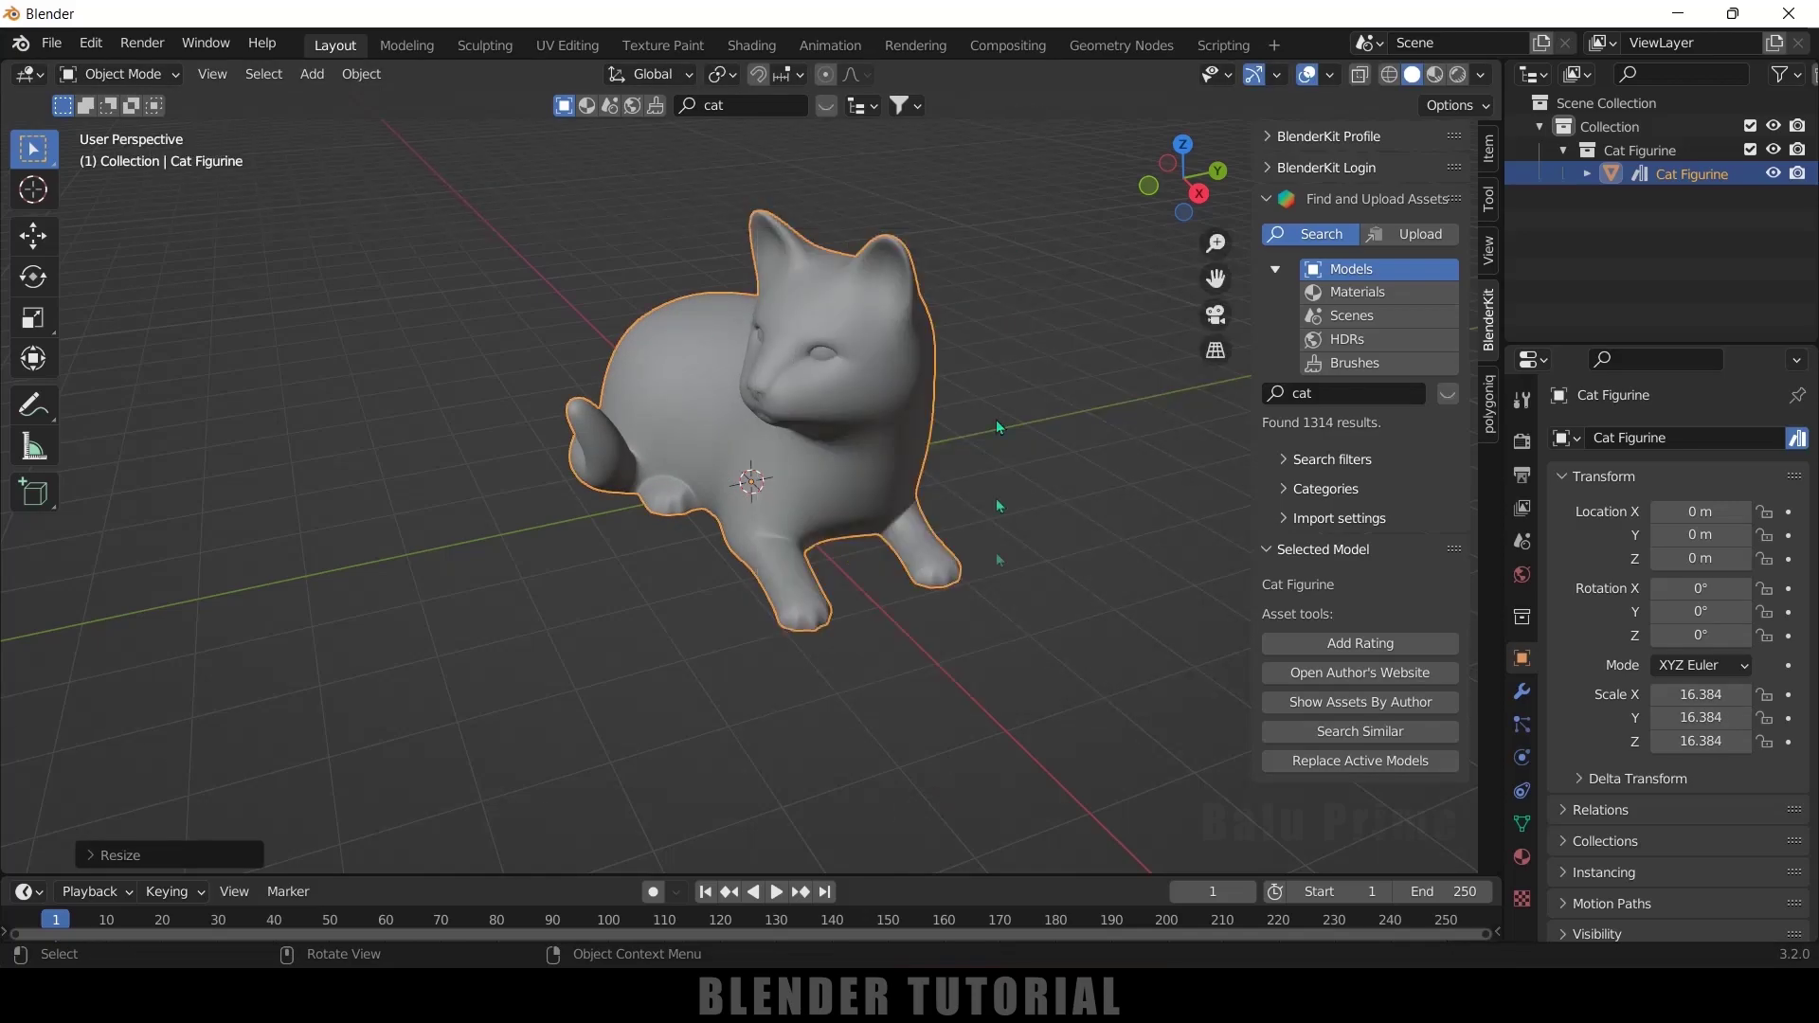
middle_click_drag(927, 647, 926, 573)
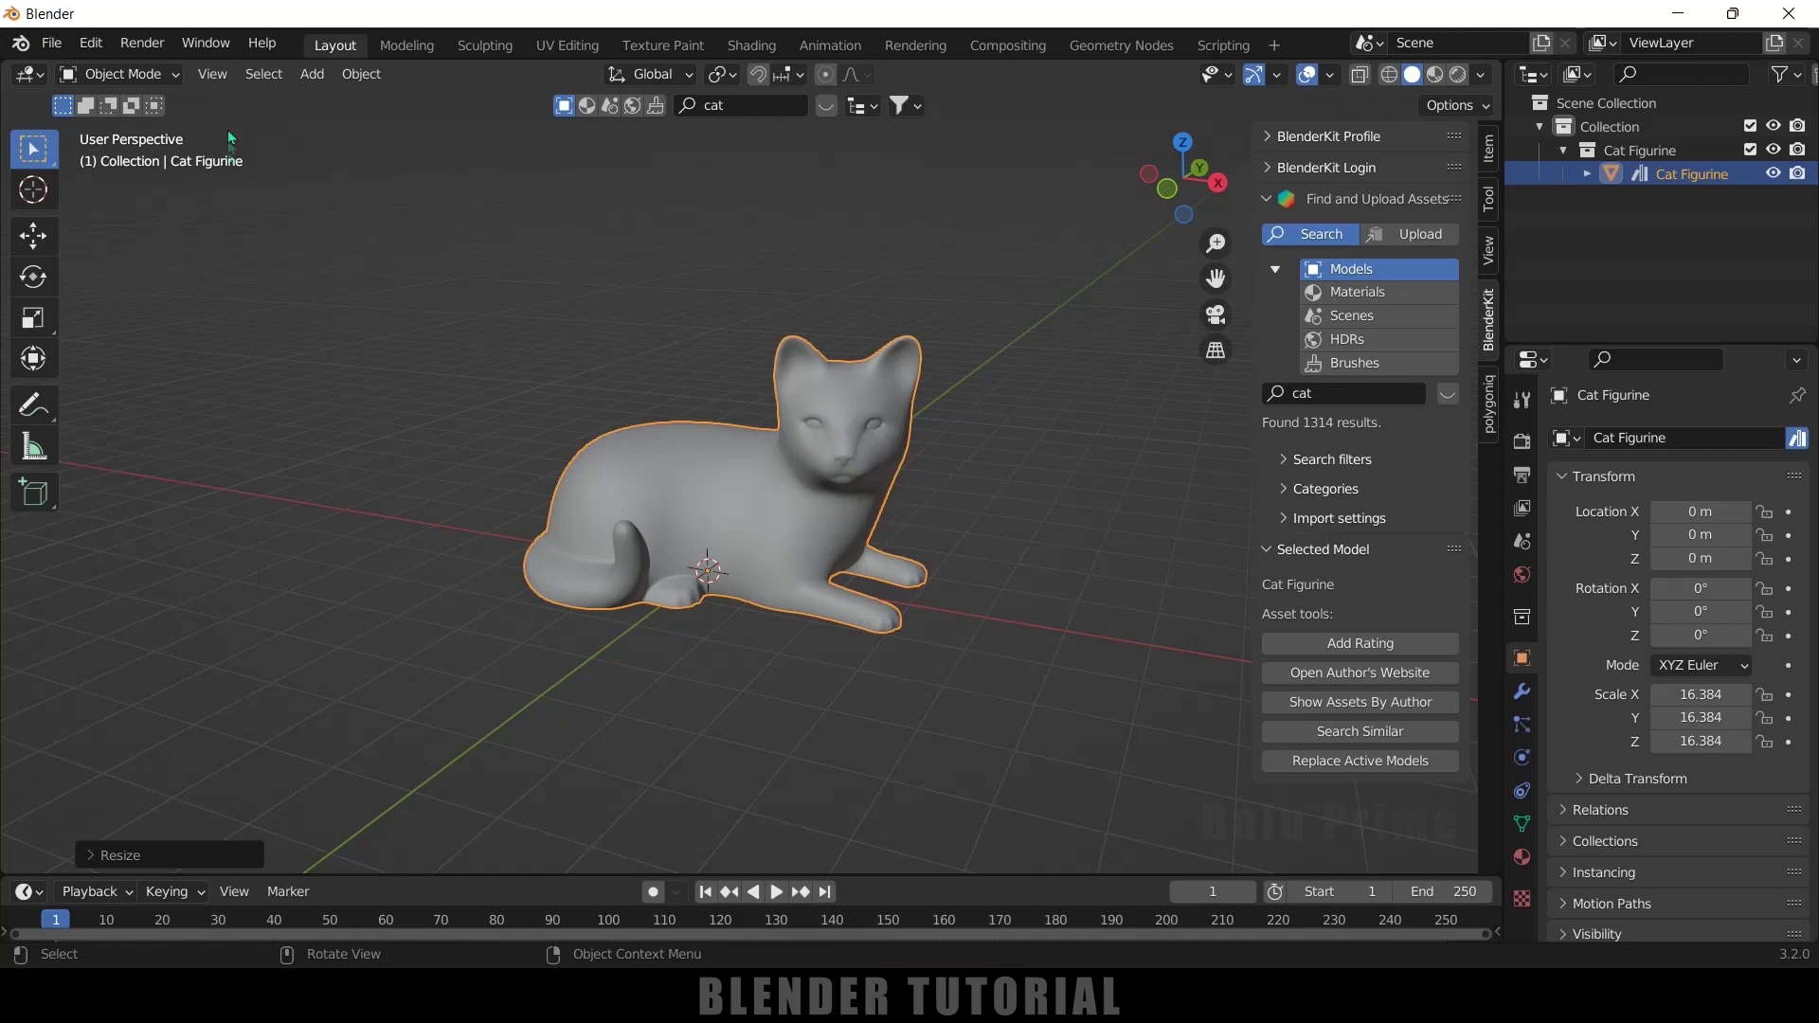
- Find the Object: Cell Fracture add-on in the preferences, make sure it is enabled, and save the preferences
left_click(81, 39)
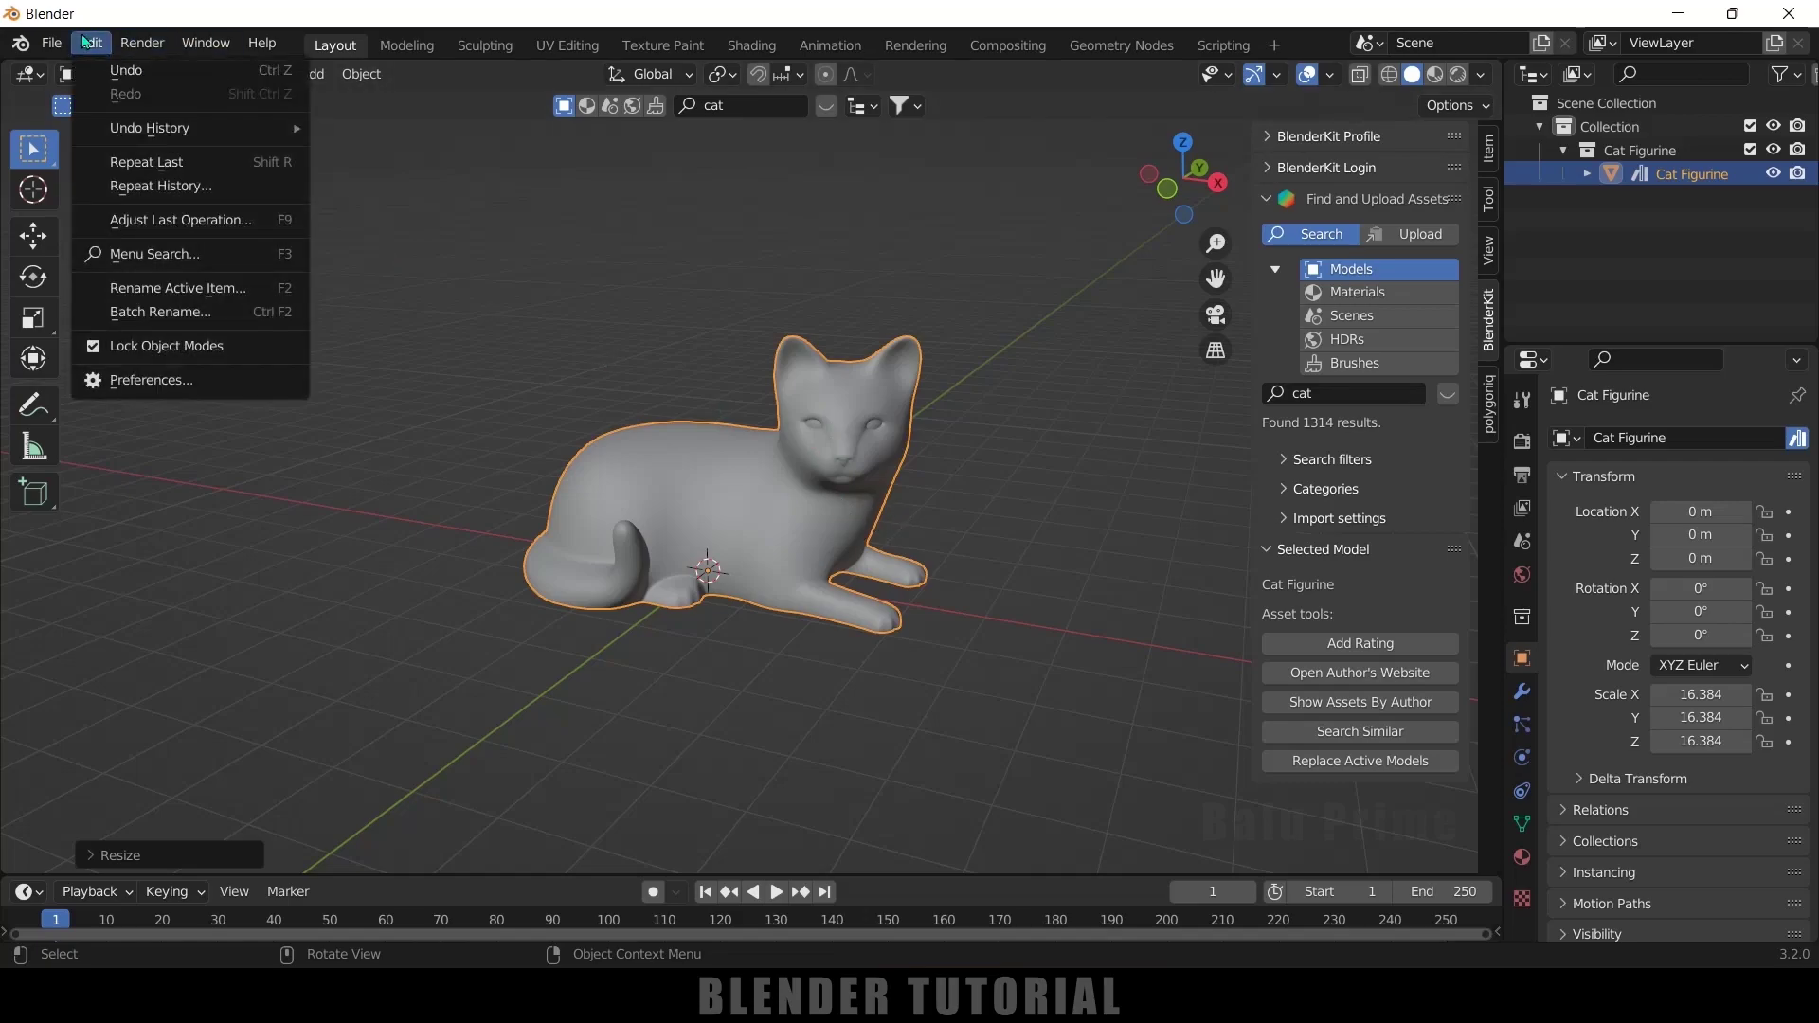
left_click(178, 378)
left_click(655, 123)
type("cell")
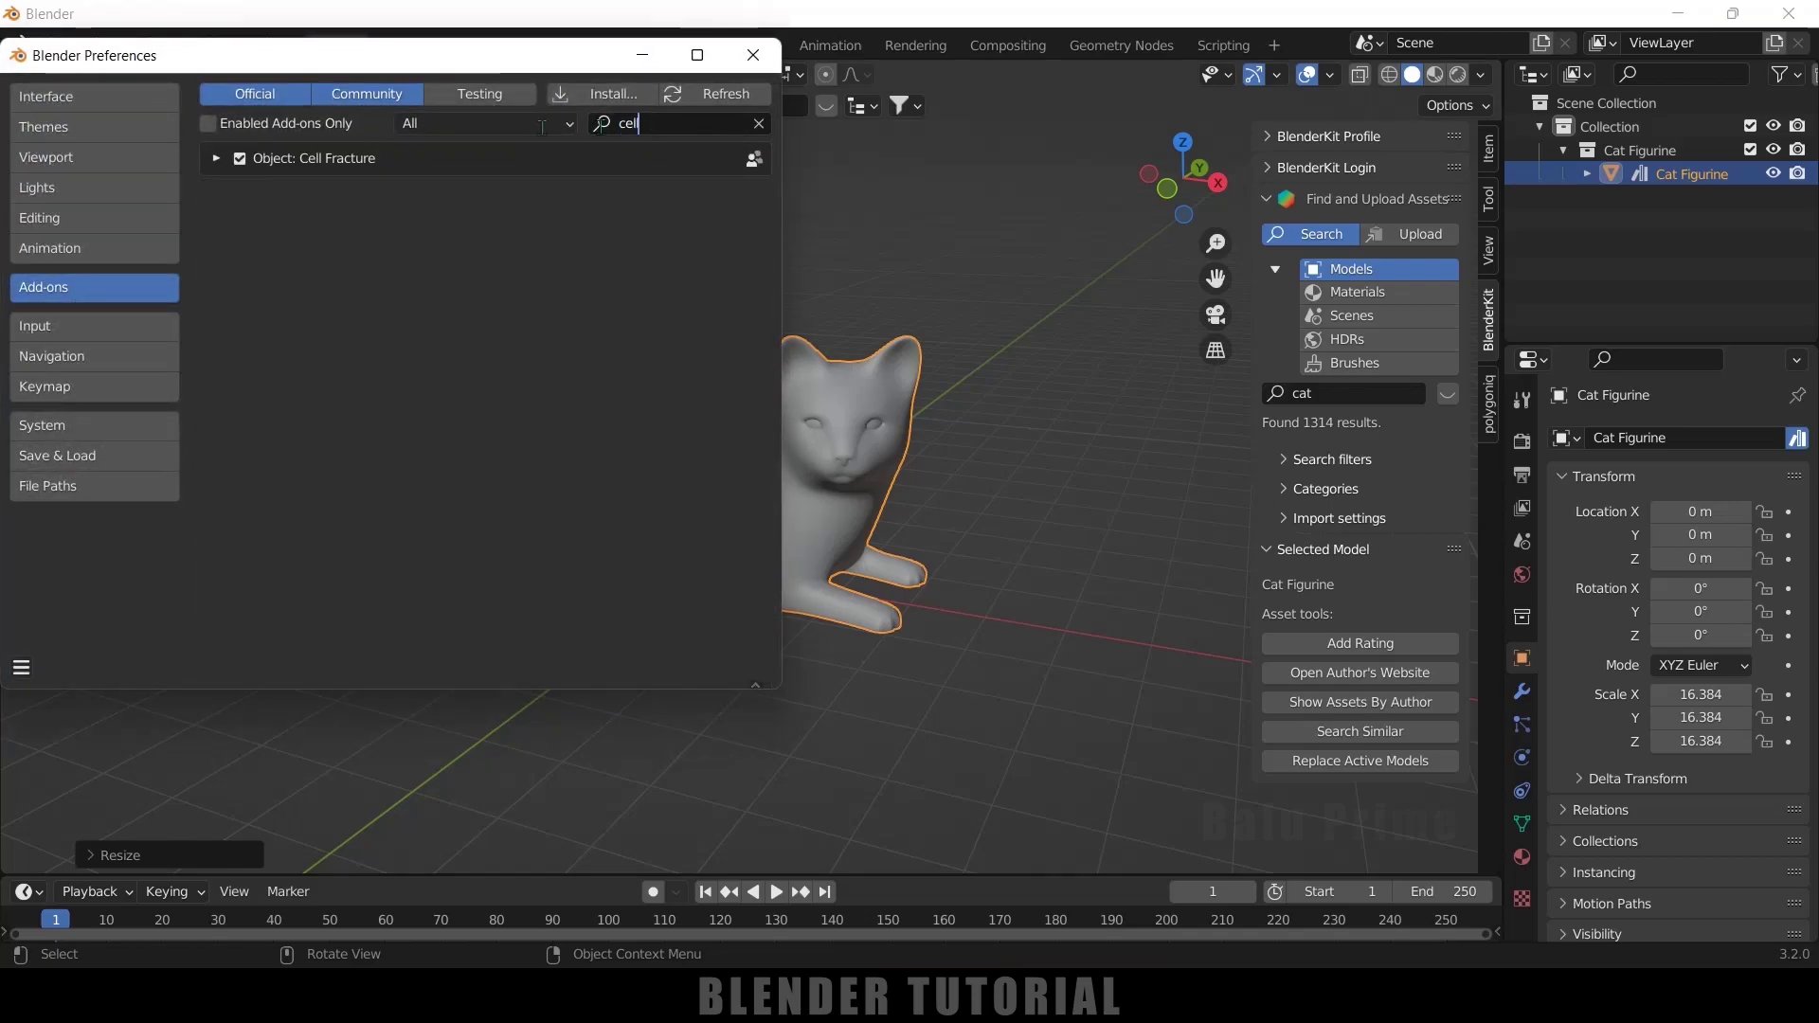
left_click(241, 160)
left_click(242, 159)
left_click(238, 159)
left_click(21, 668)
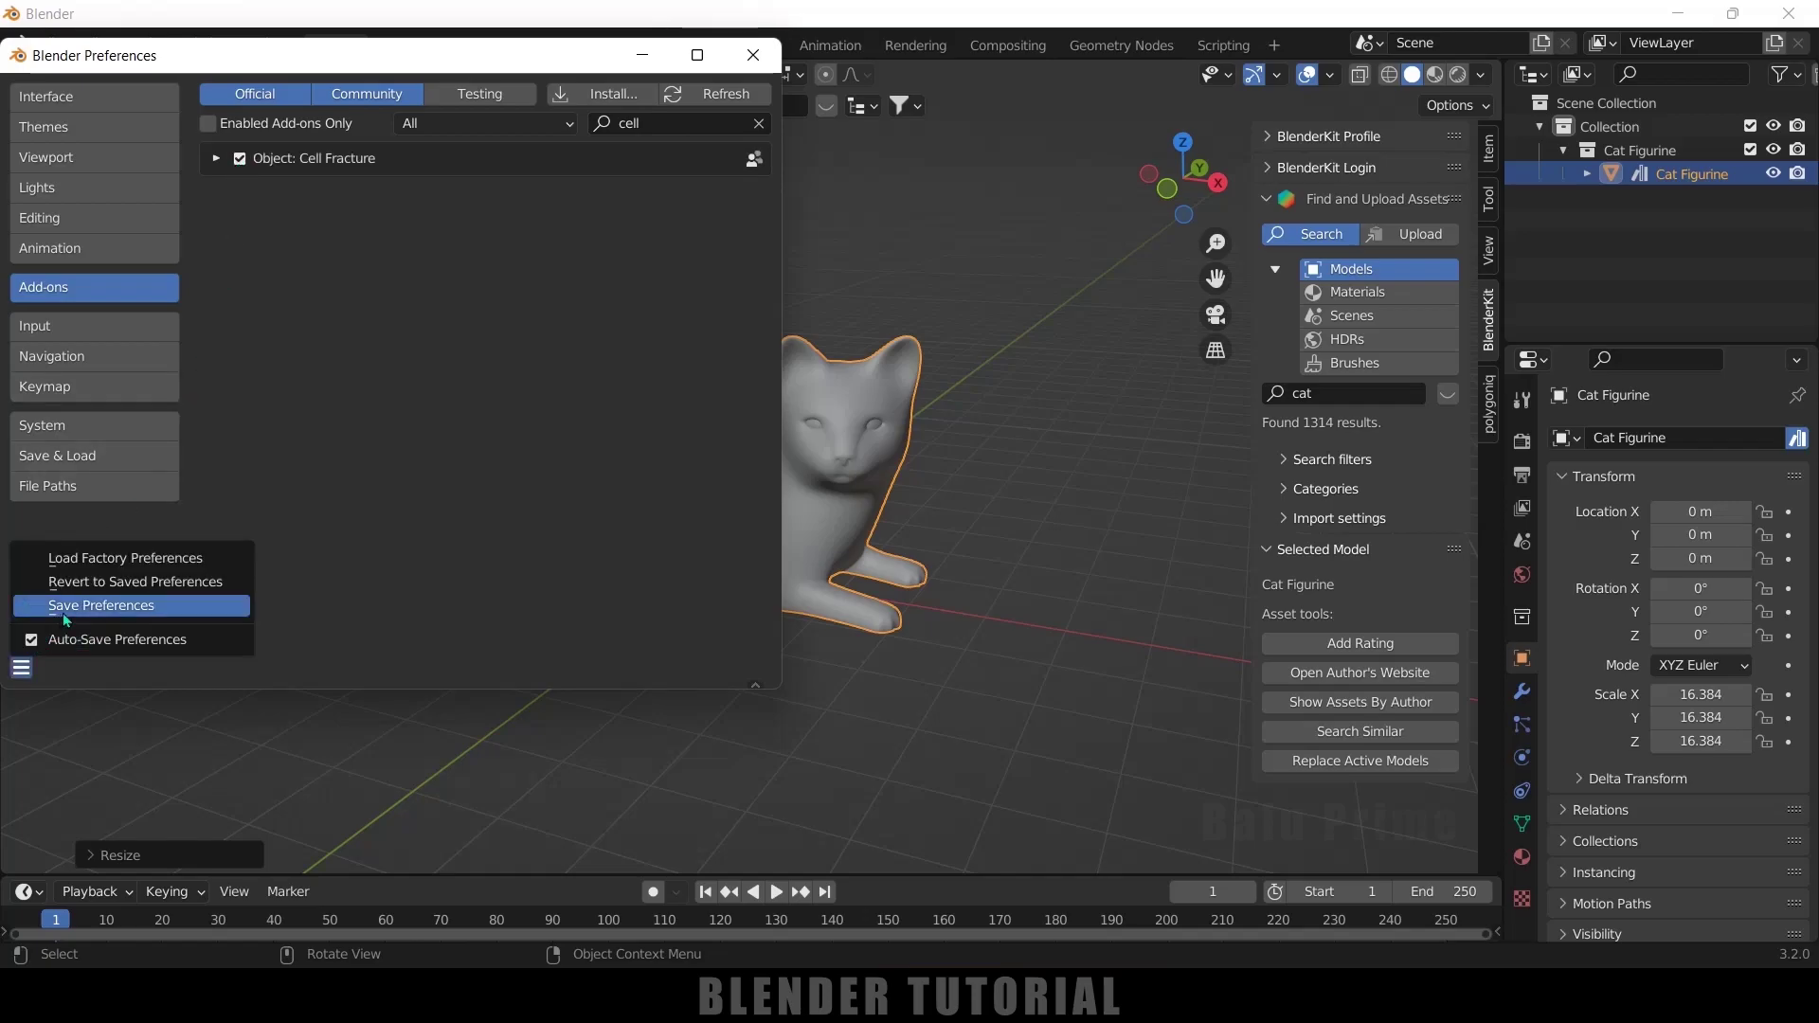
left_click(66, 606)
left_click(753, 55)
- Start Cell Fracture on the Cat Figurine with a point source limit of 25 and noise of 1.00
left_click(1078, 674)
middle_click_drag(1014, 672, 943, 669)
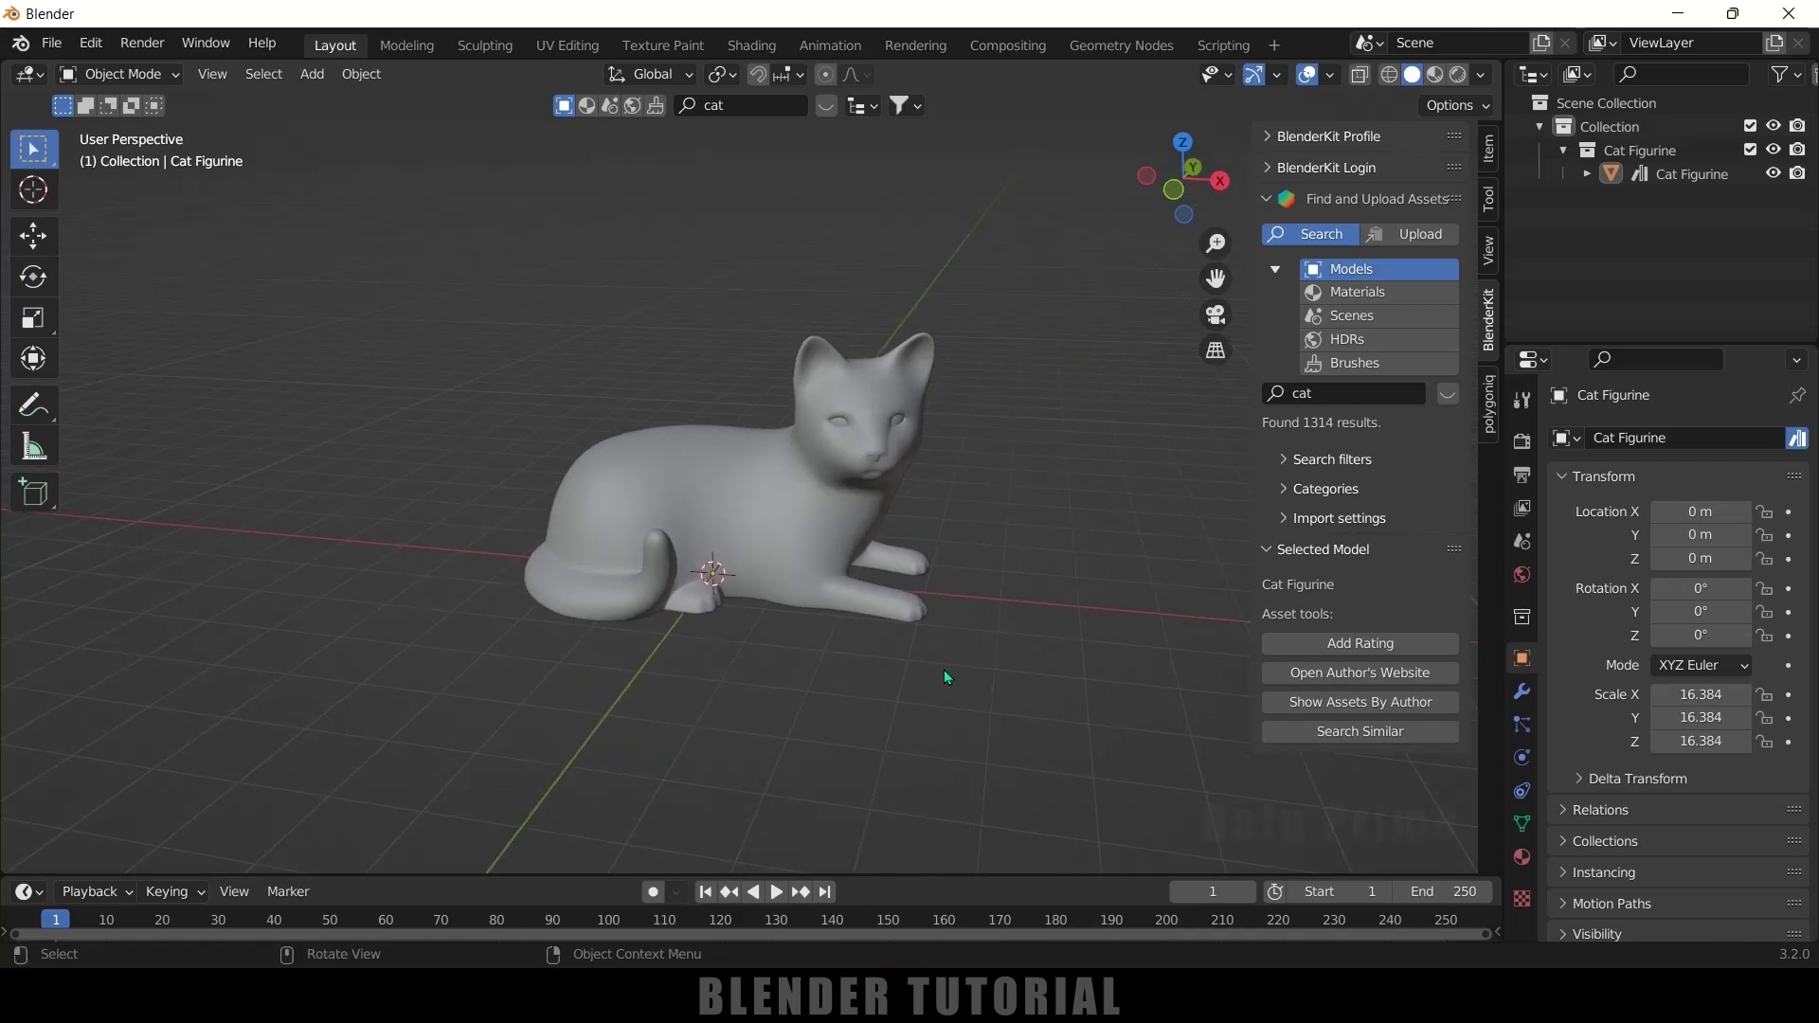
left_click(825, 509)
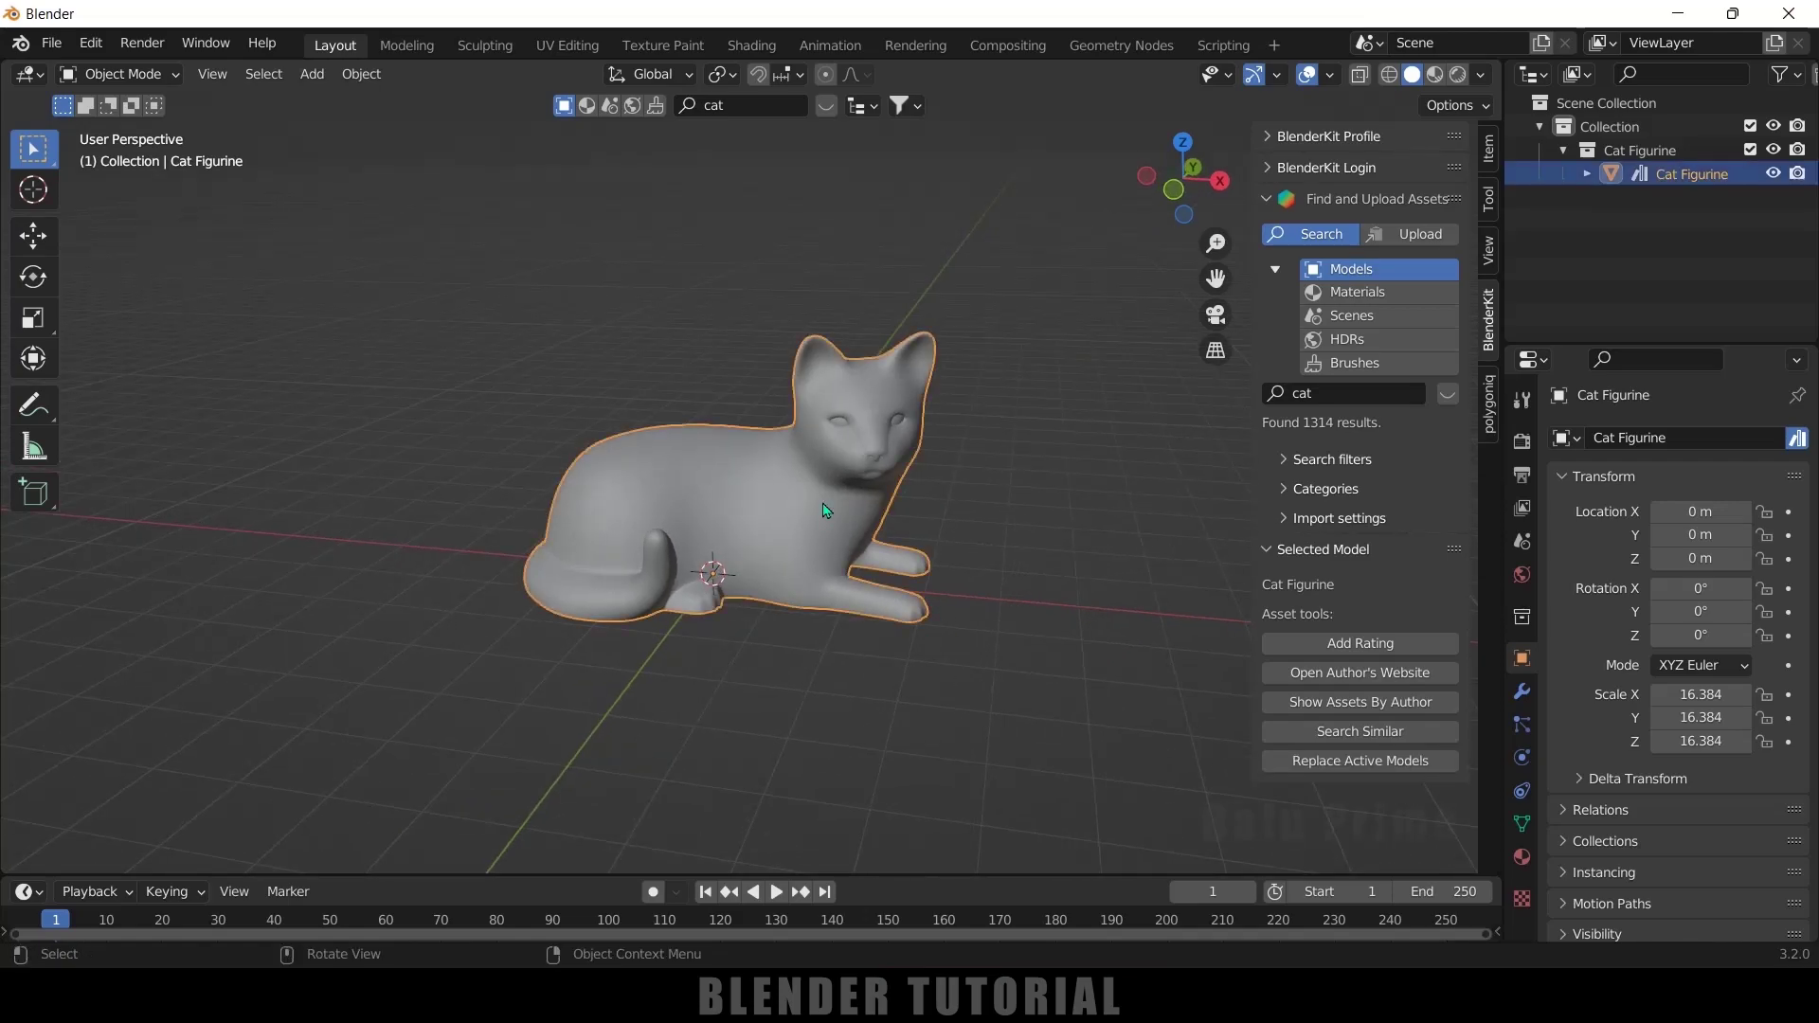
left_click(354, 79)
mouse_move(474, 687)
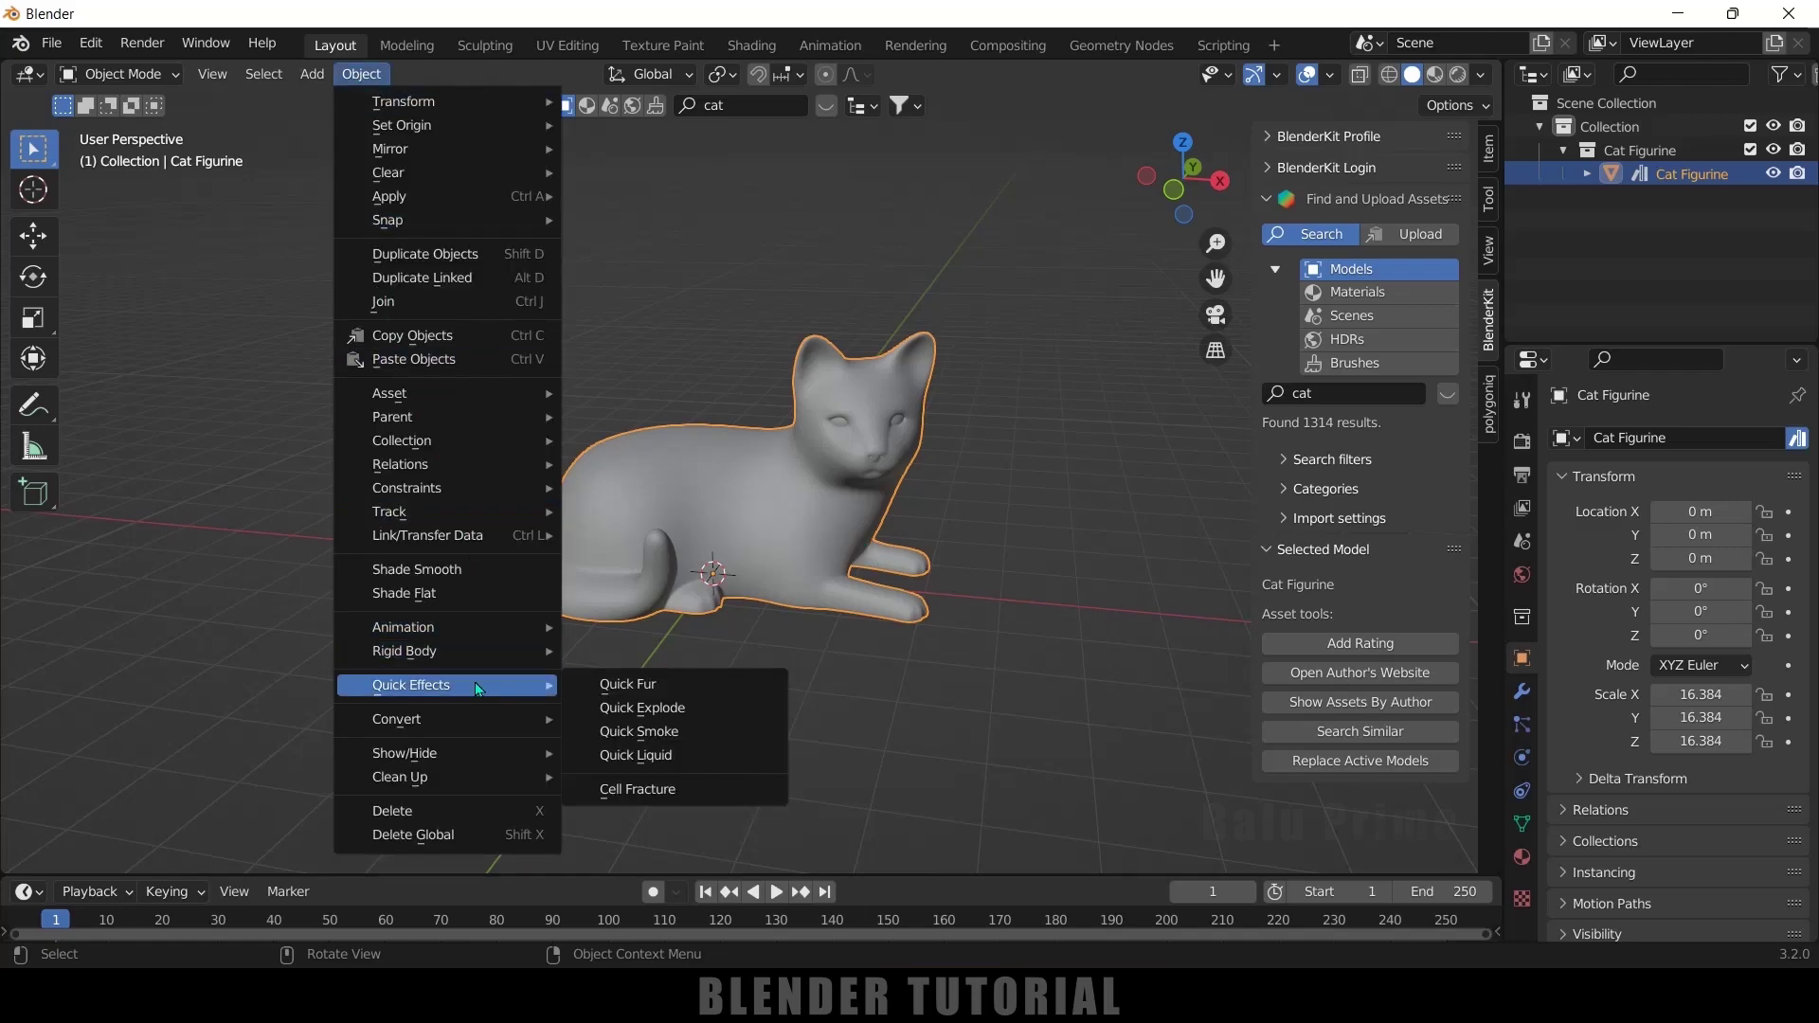
left_click(661, 796)
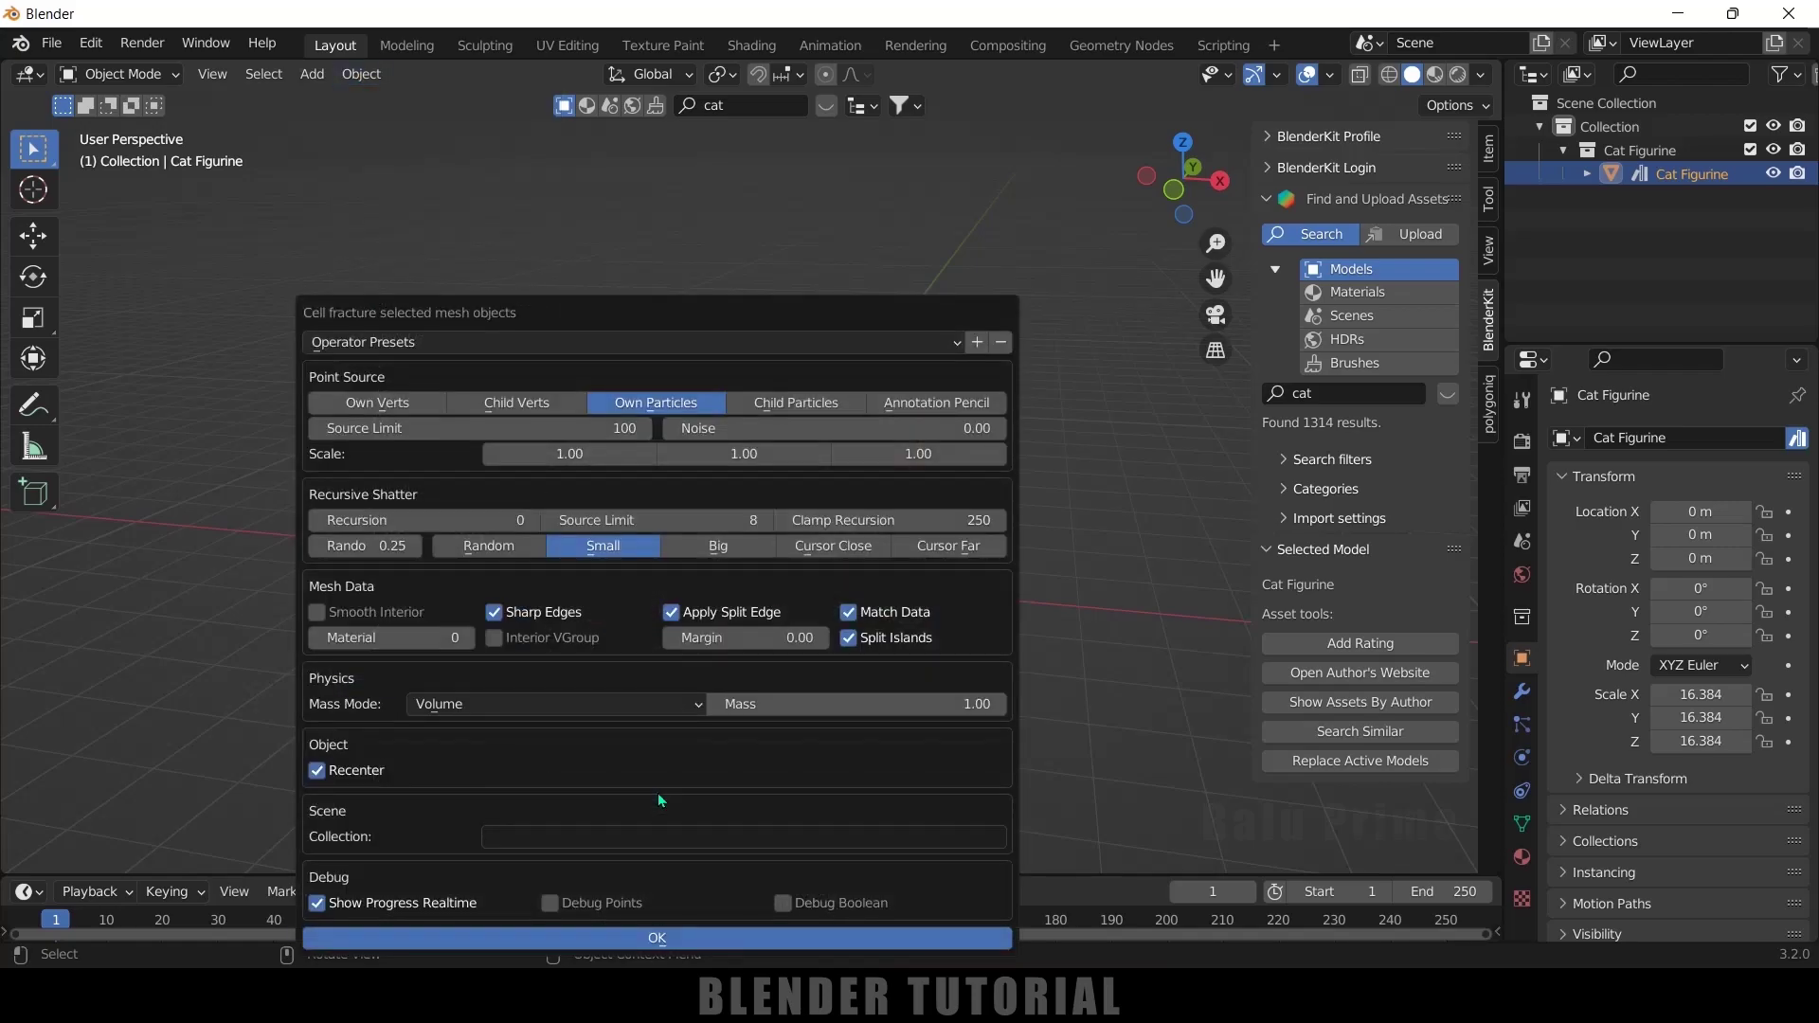
left_click_drag(639, 309, 675, 190)
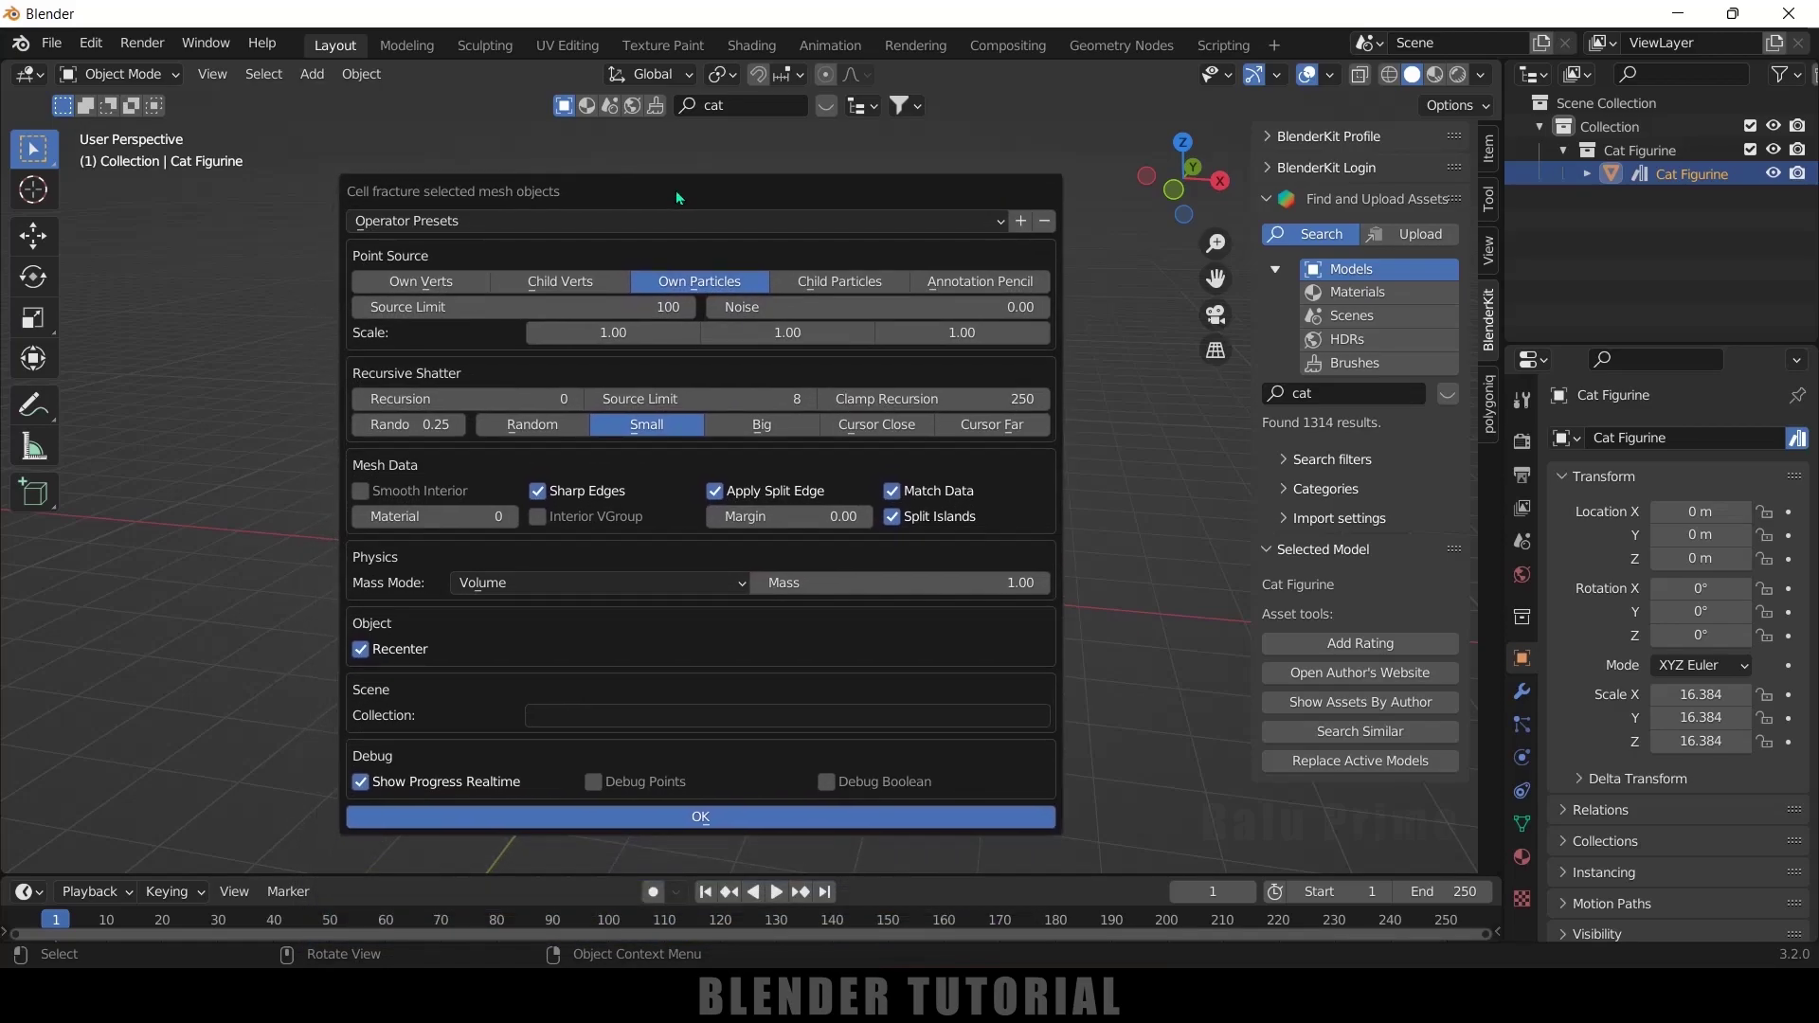
left_click(537, 306)
type("25")
key("Return")
left_click_drag(795, 309, 853, 308)
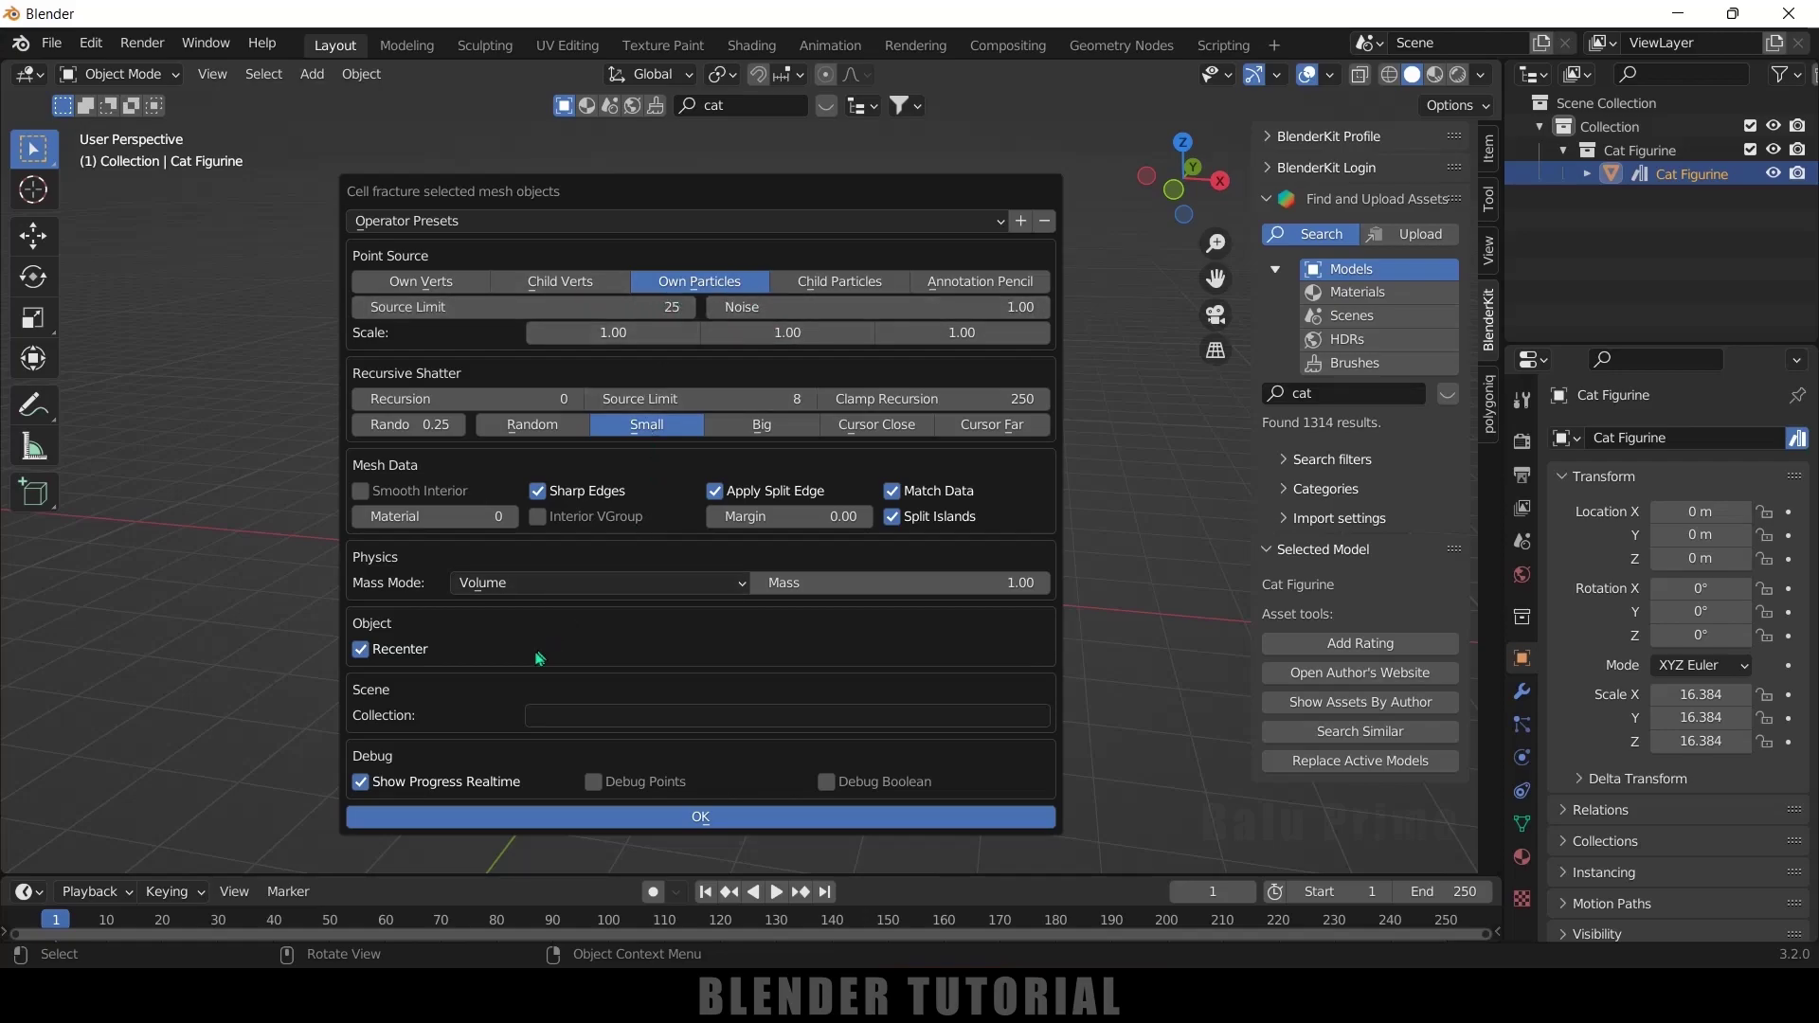
- Set the fracture's output collection to "piees" and run the cell fracture
left_click(589, 712)
type("piece")
left_click(736, 820)
middle_click_drag(869, 670, 835, 667)
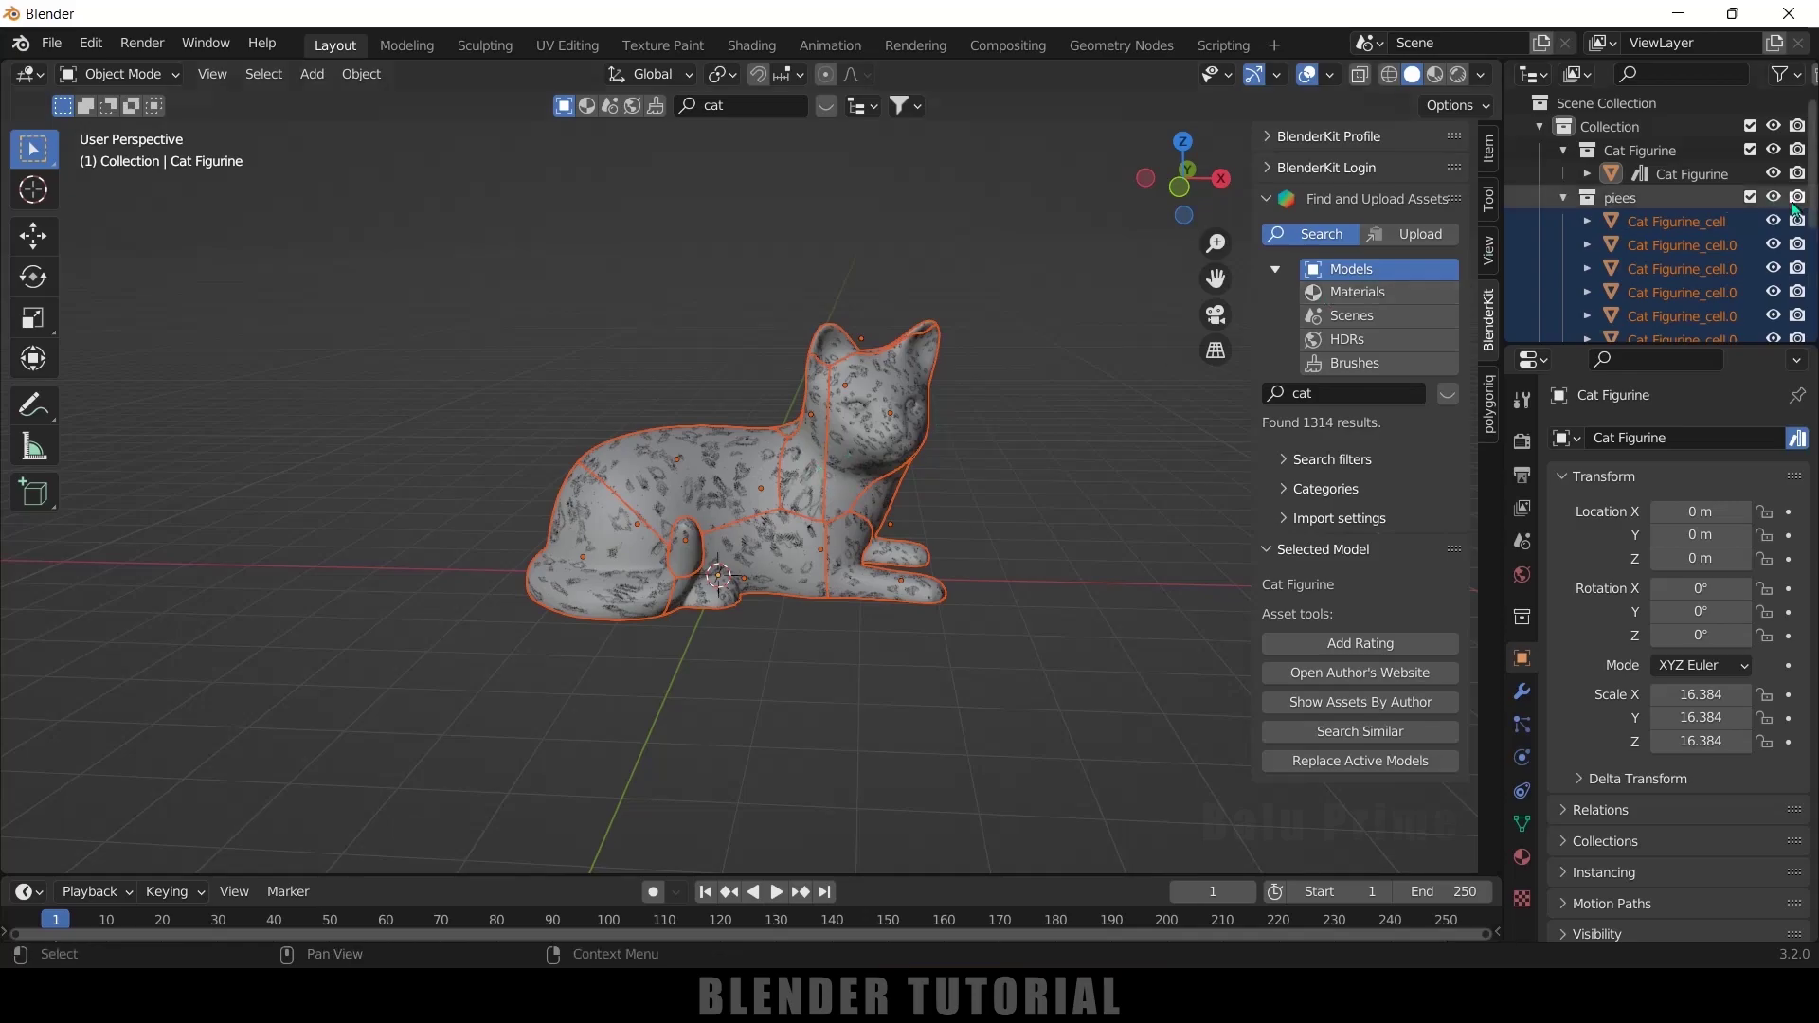
- Collapse the piees collection in the outliner and hide the original Cat Figurine in the viewport
scroll(1629, 224, "down", 2)
scroll(1628, 223, "up", 2)
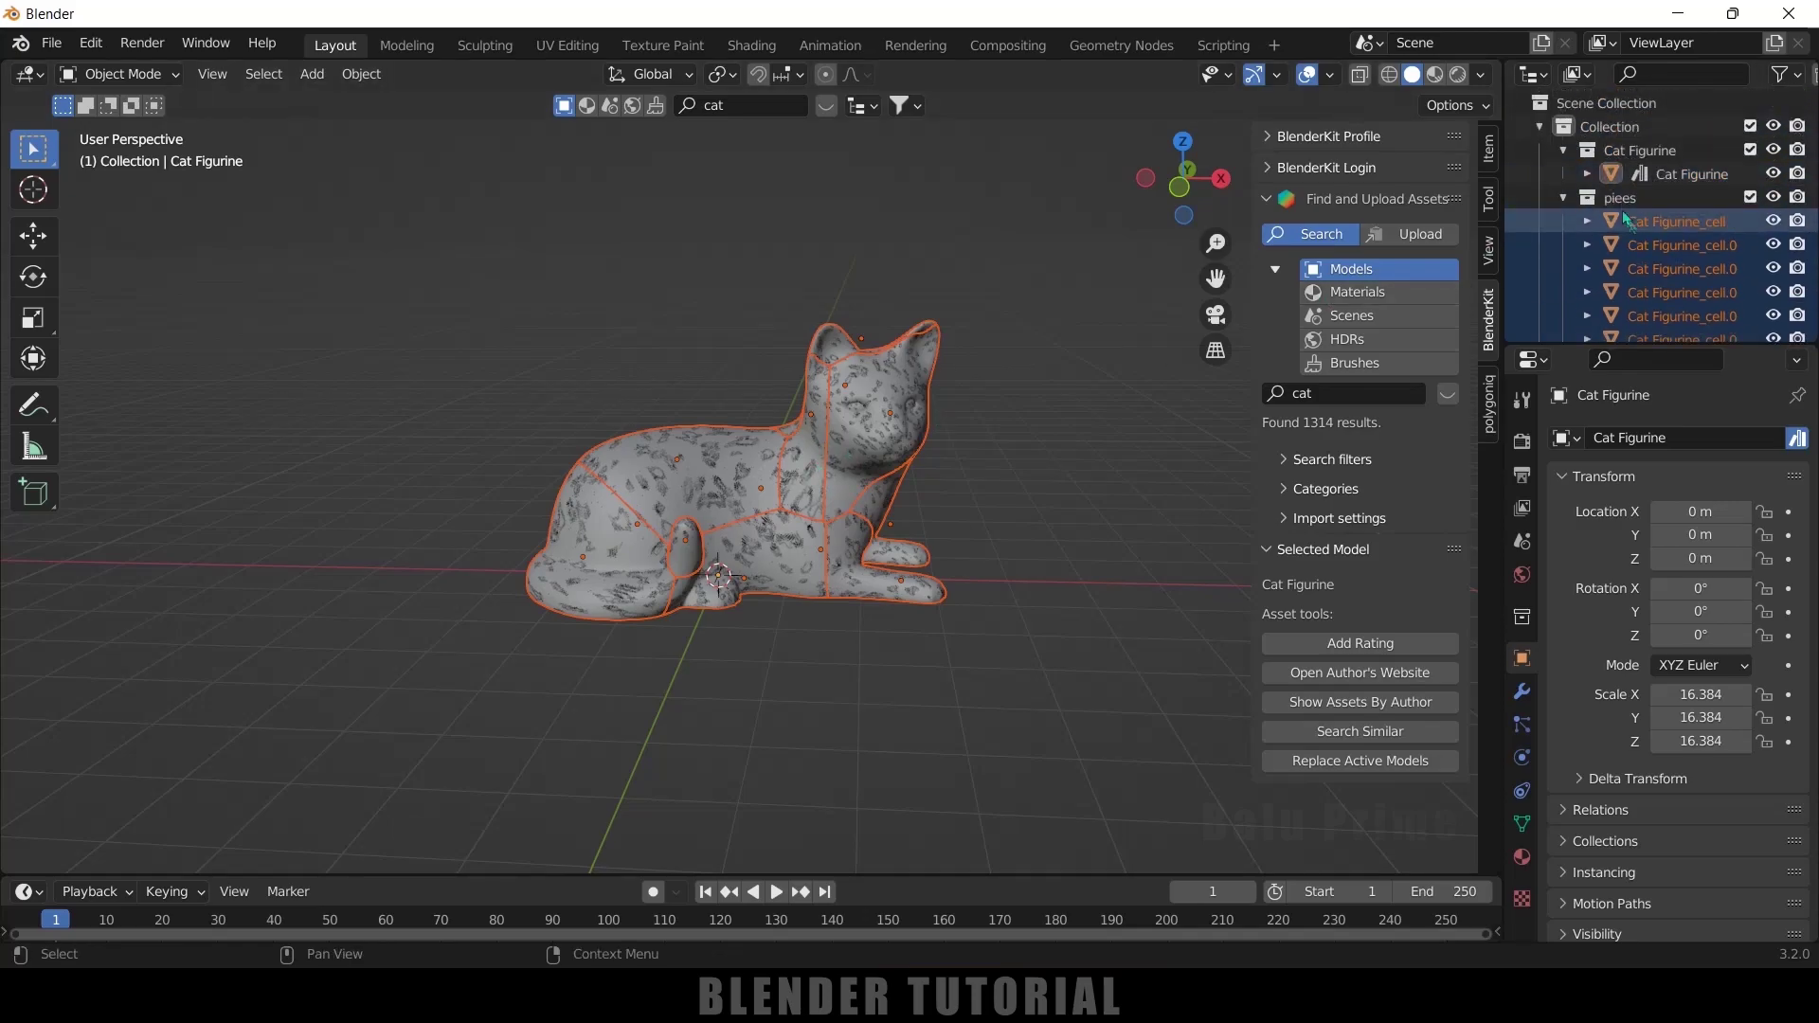
left_click(1564, 197)
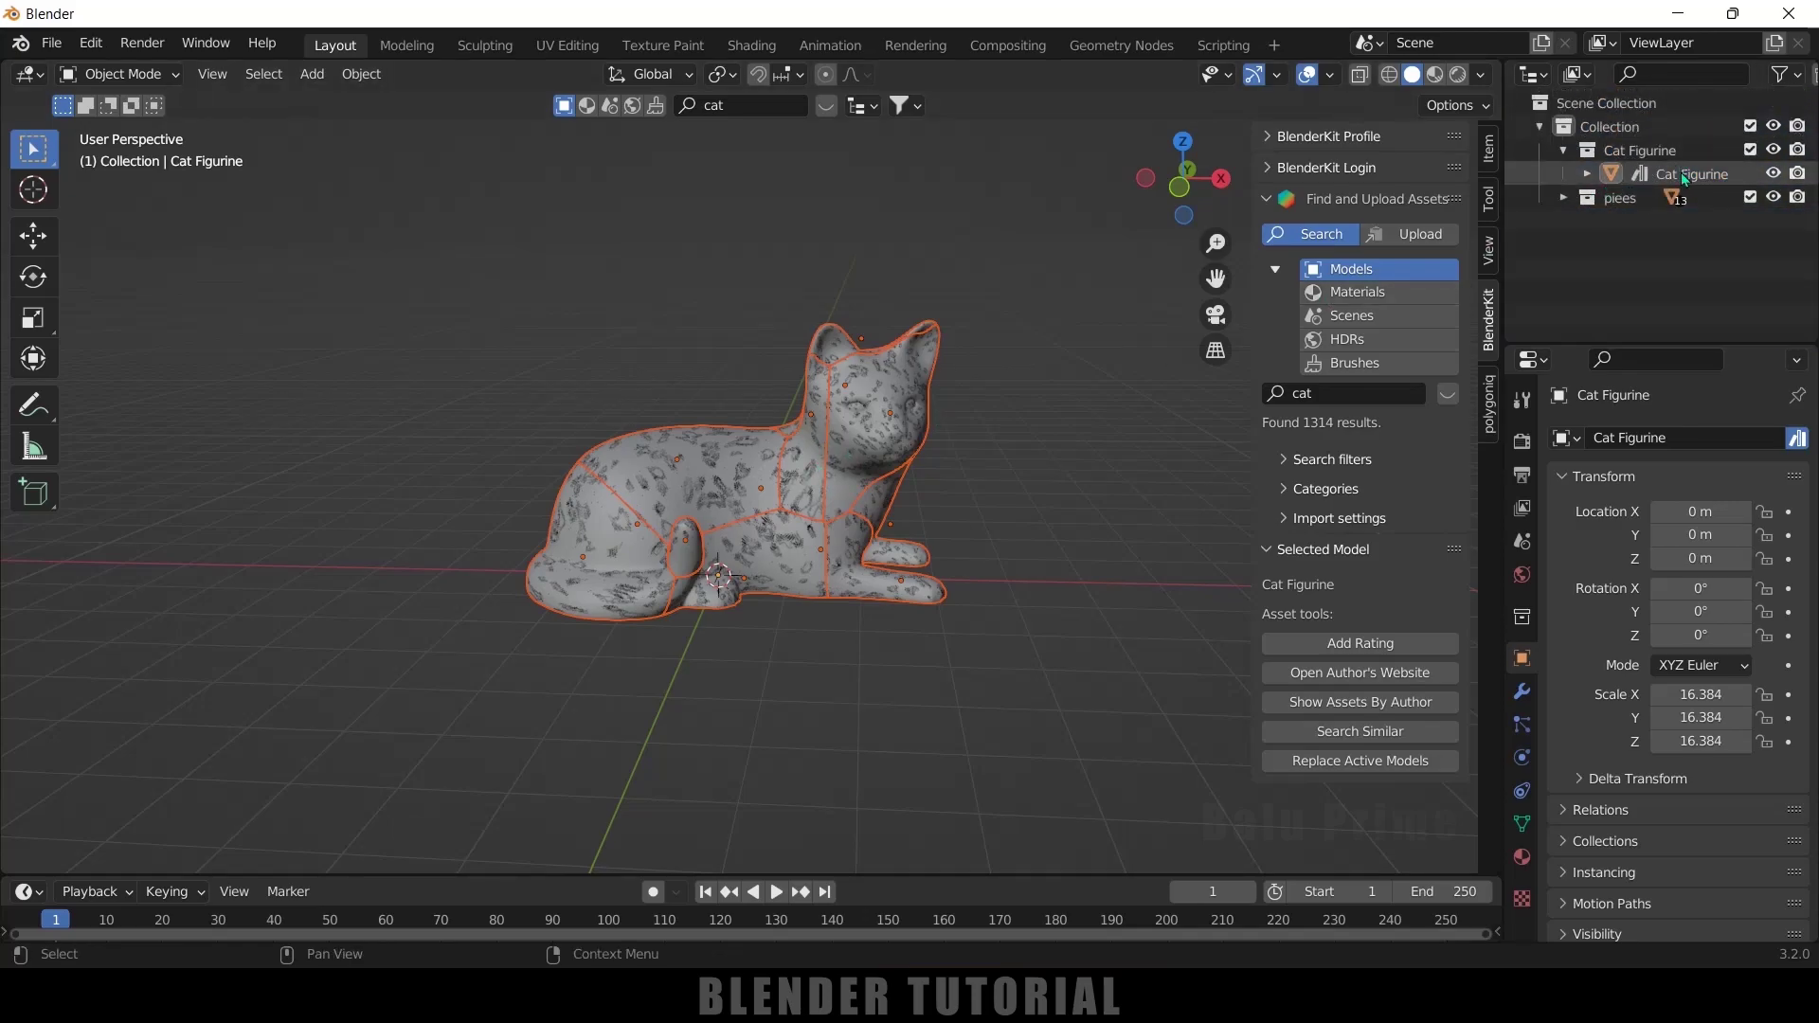
left_click(1684, 179)
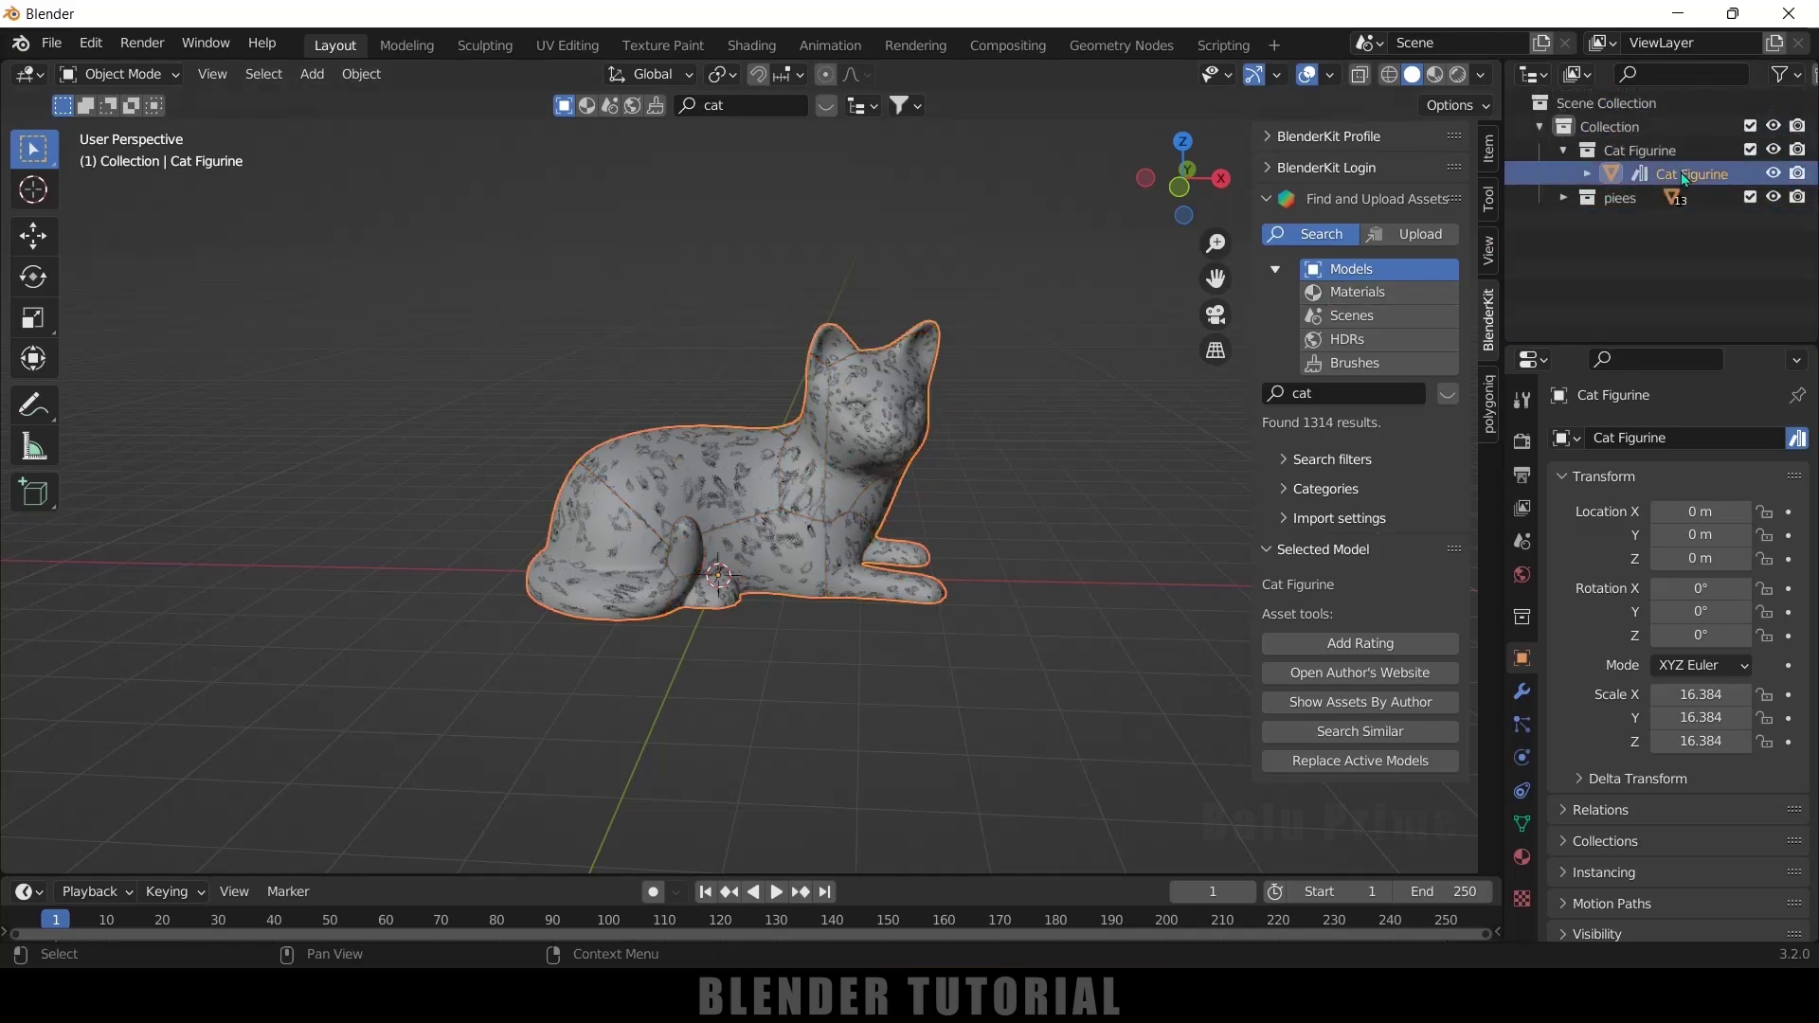
left_click(1773, 174)
- Add an Active rigid body to the fractured piece on the cat's back
middle_click_drag(910, 445, 790, 521)
left_click(546, 464)
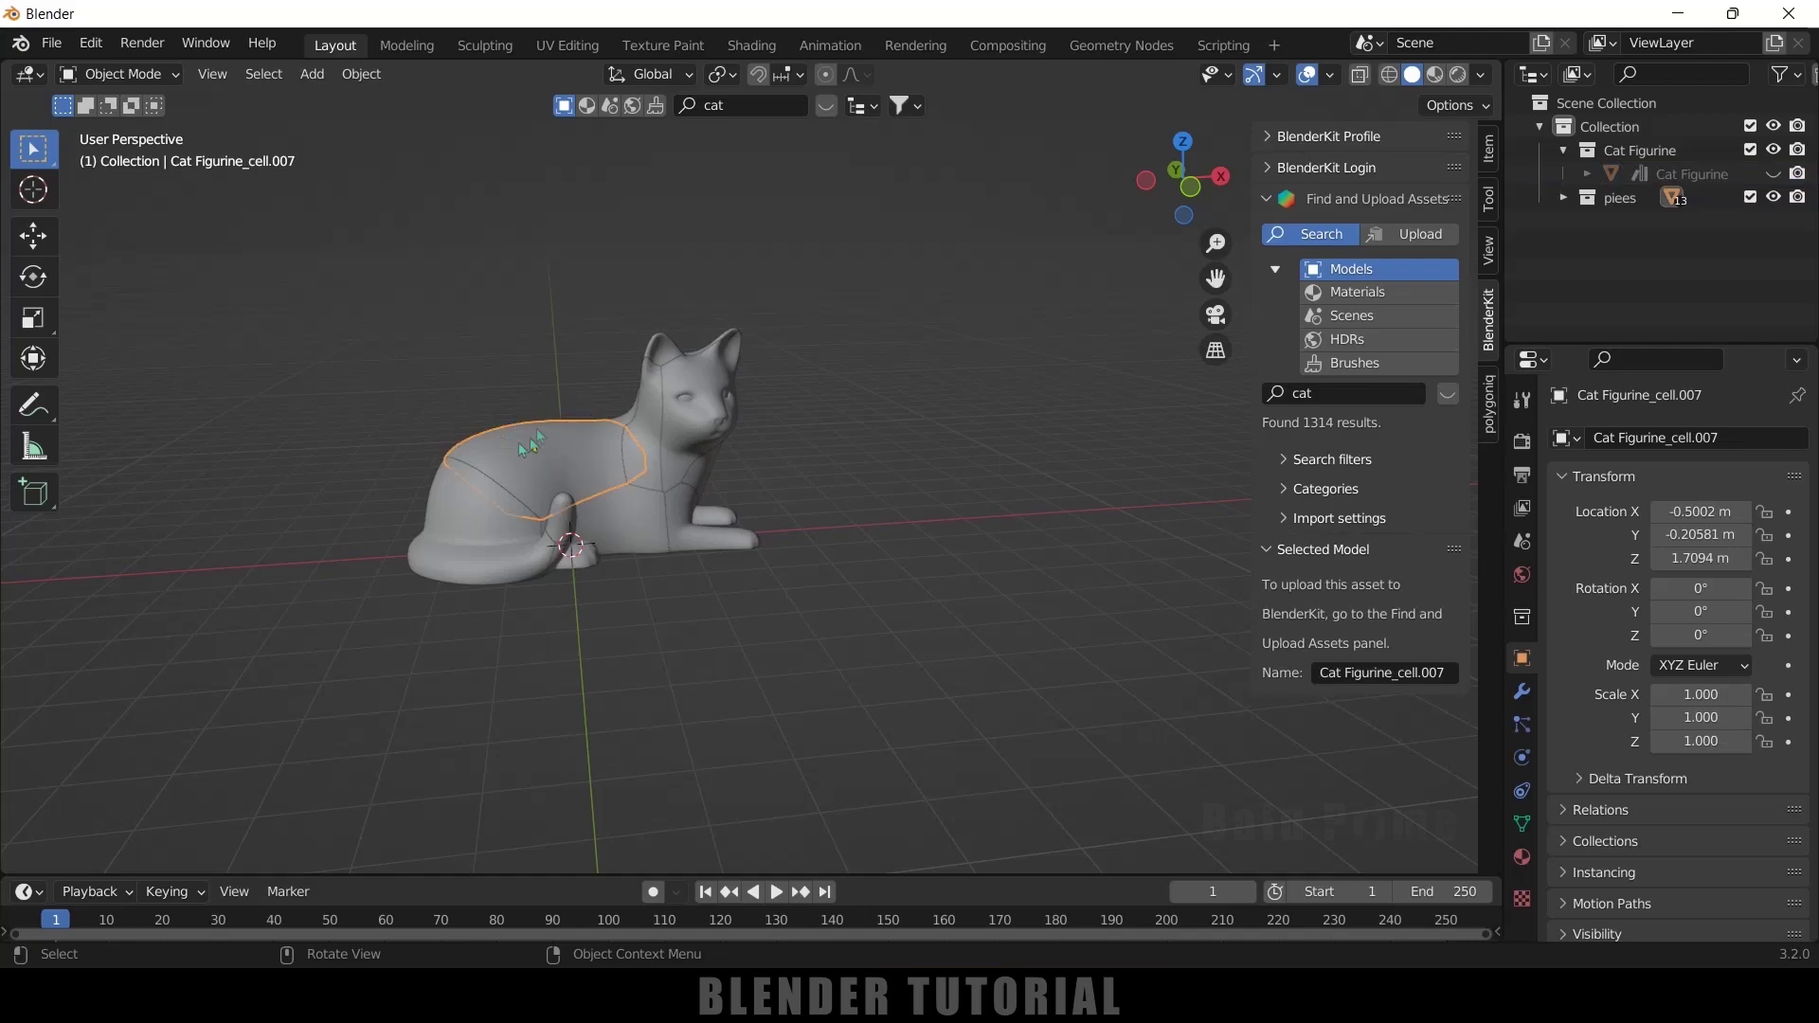
left_click(1523, 758)
left_click(1647, 592)
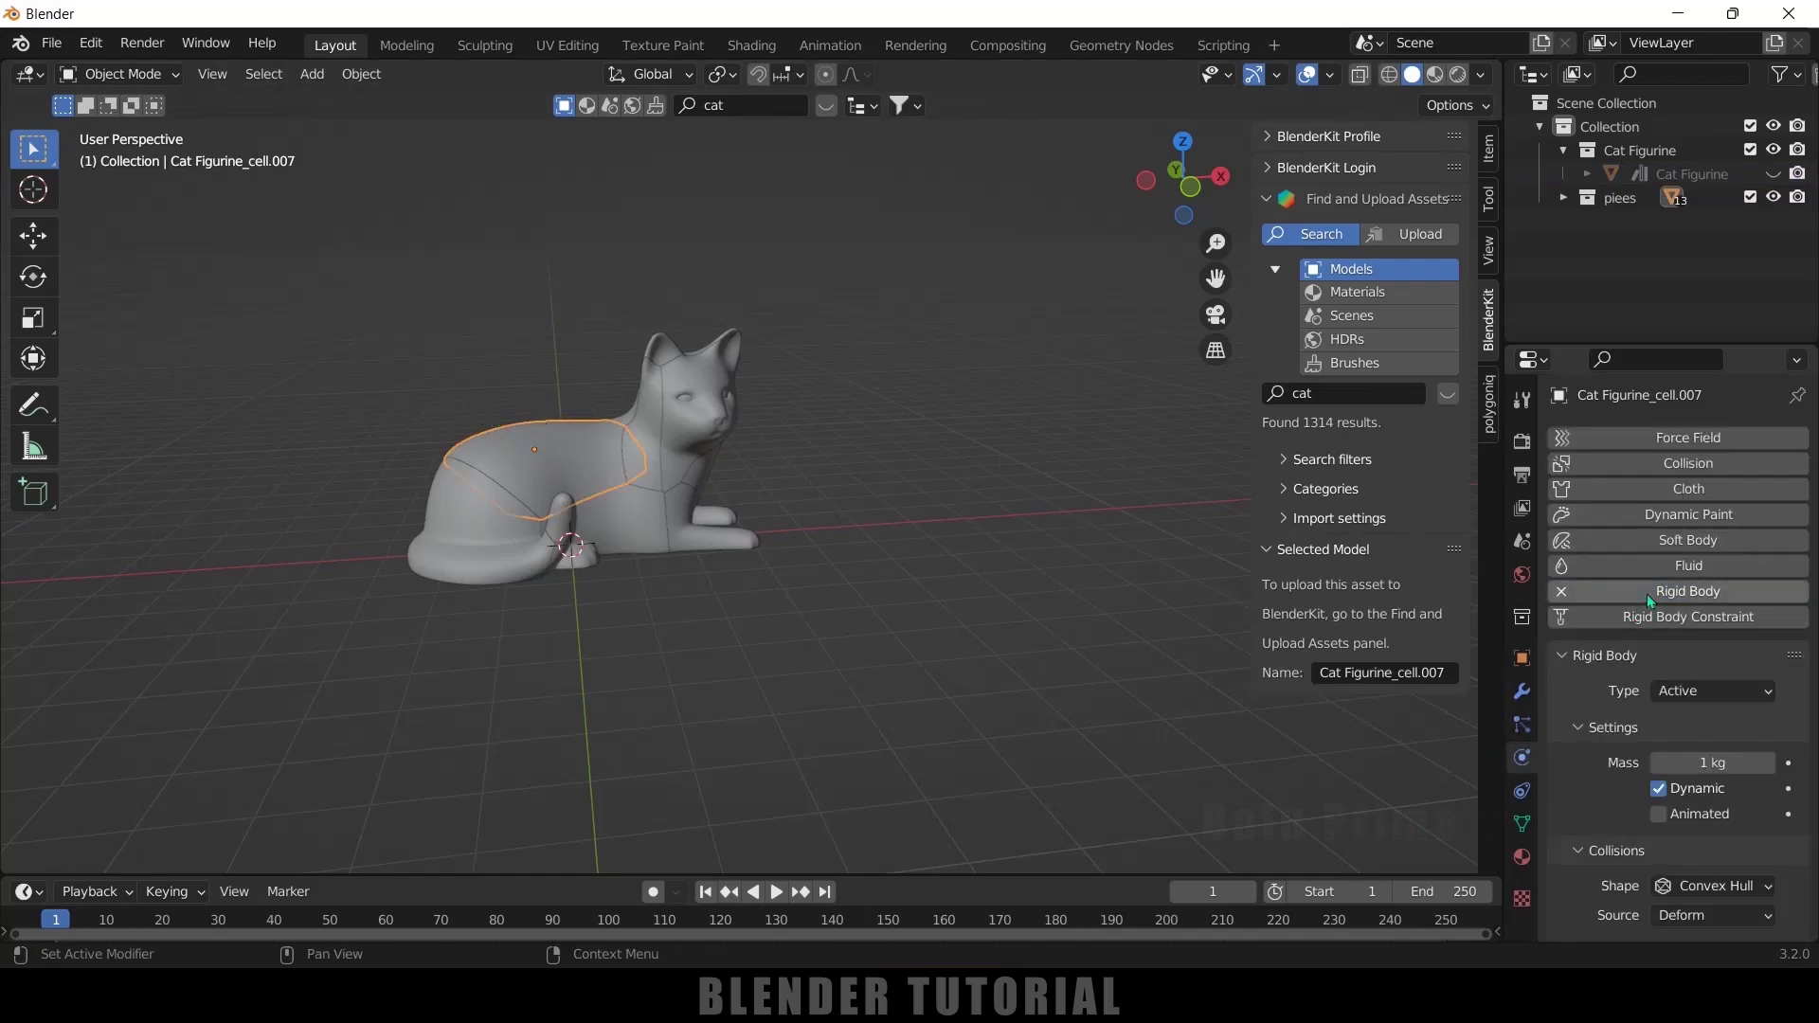
left_click(1713, 690)
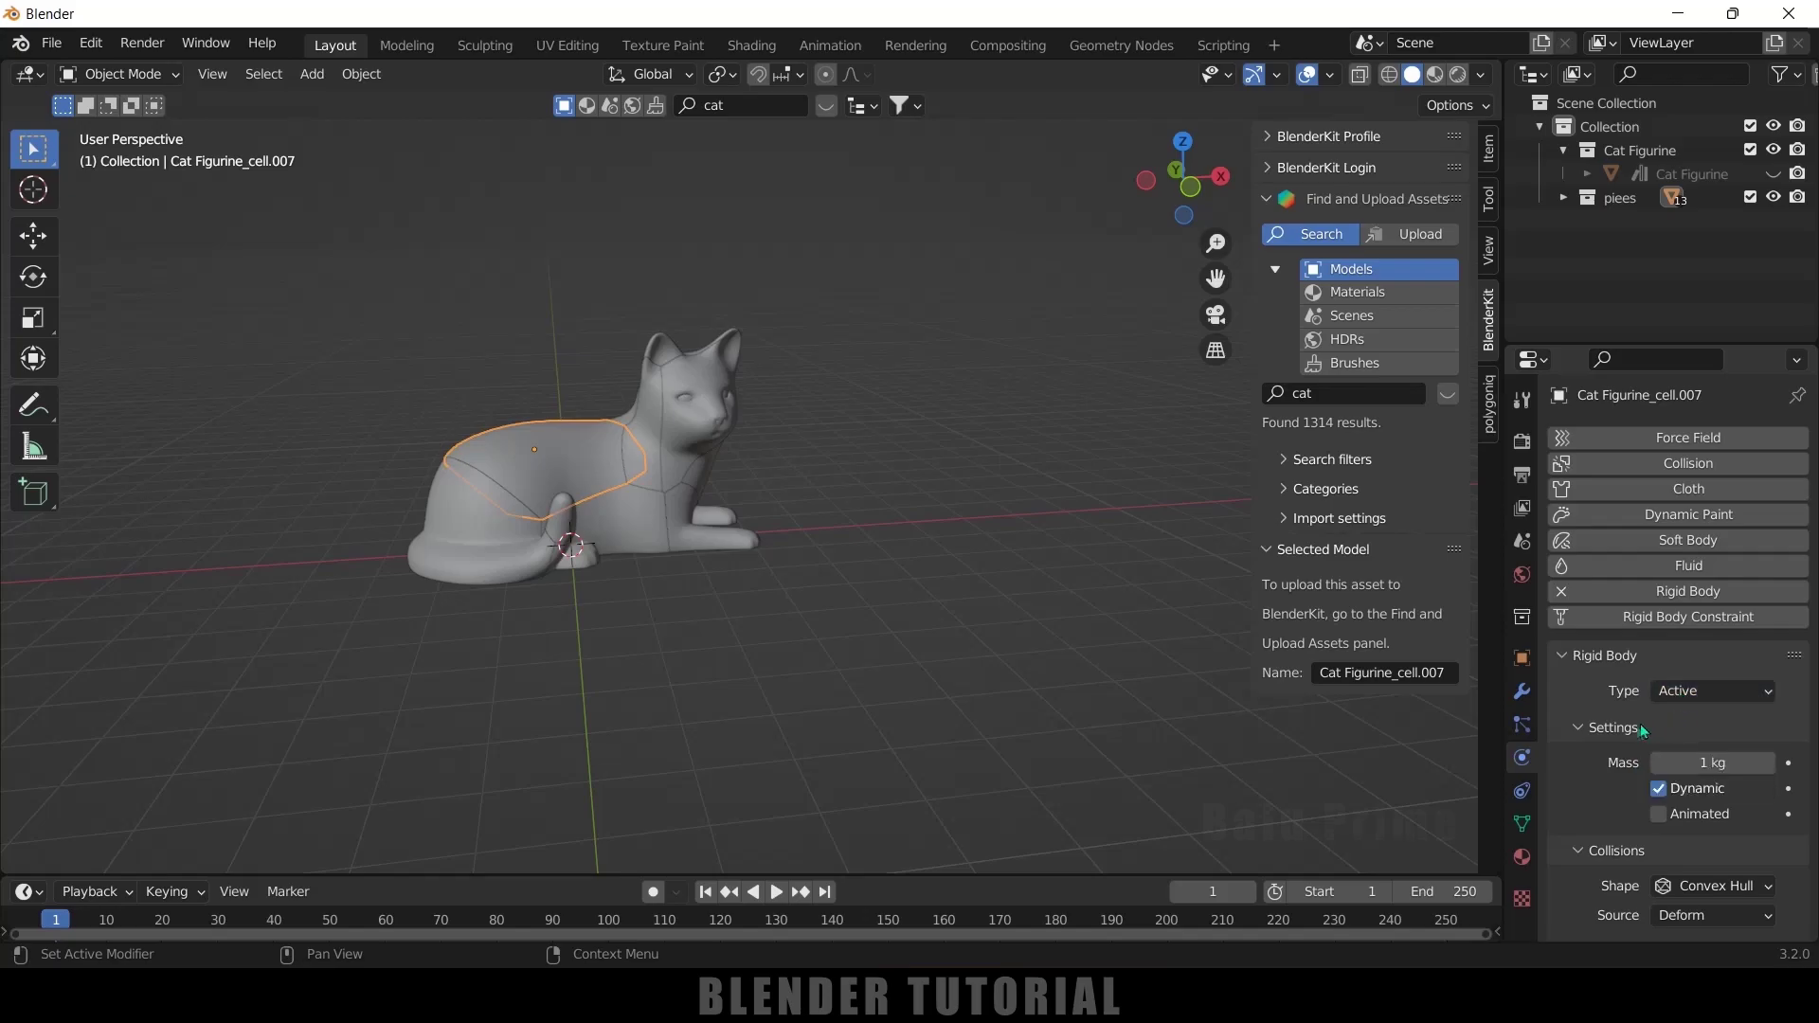
- Play the animation to check how the single rigid body piece falls, and return to the first frame
scroll(1686, 720, "down", 3)
left_click(777, 890)
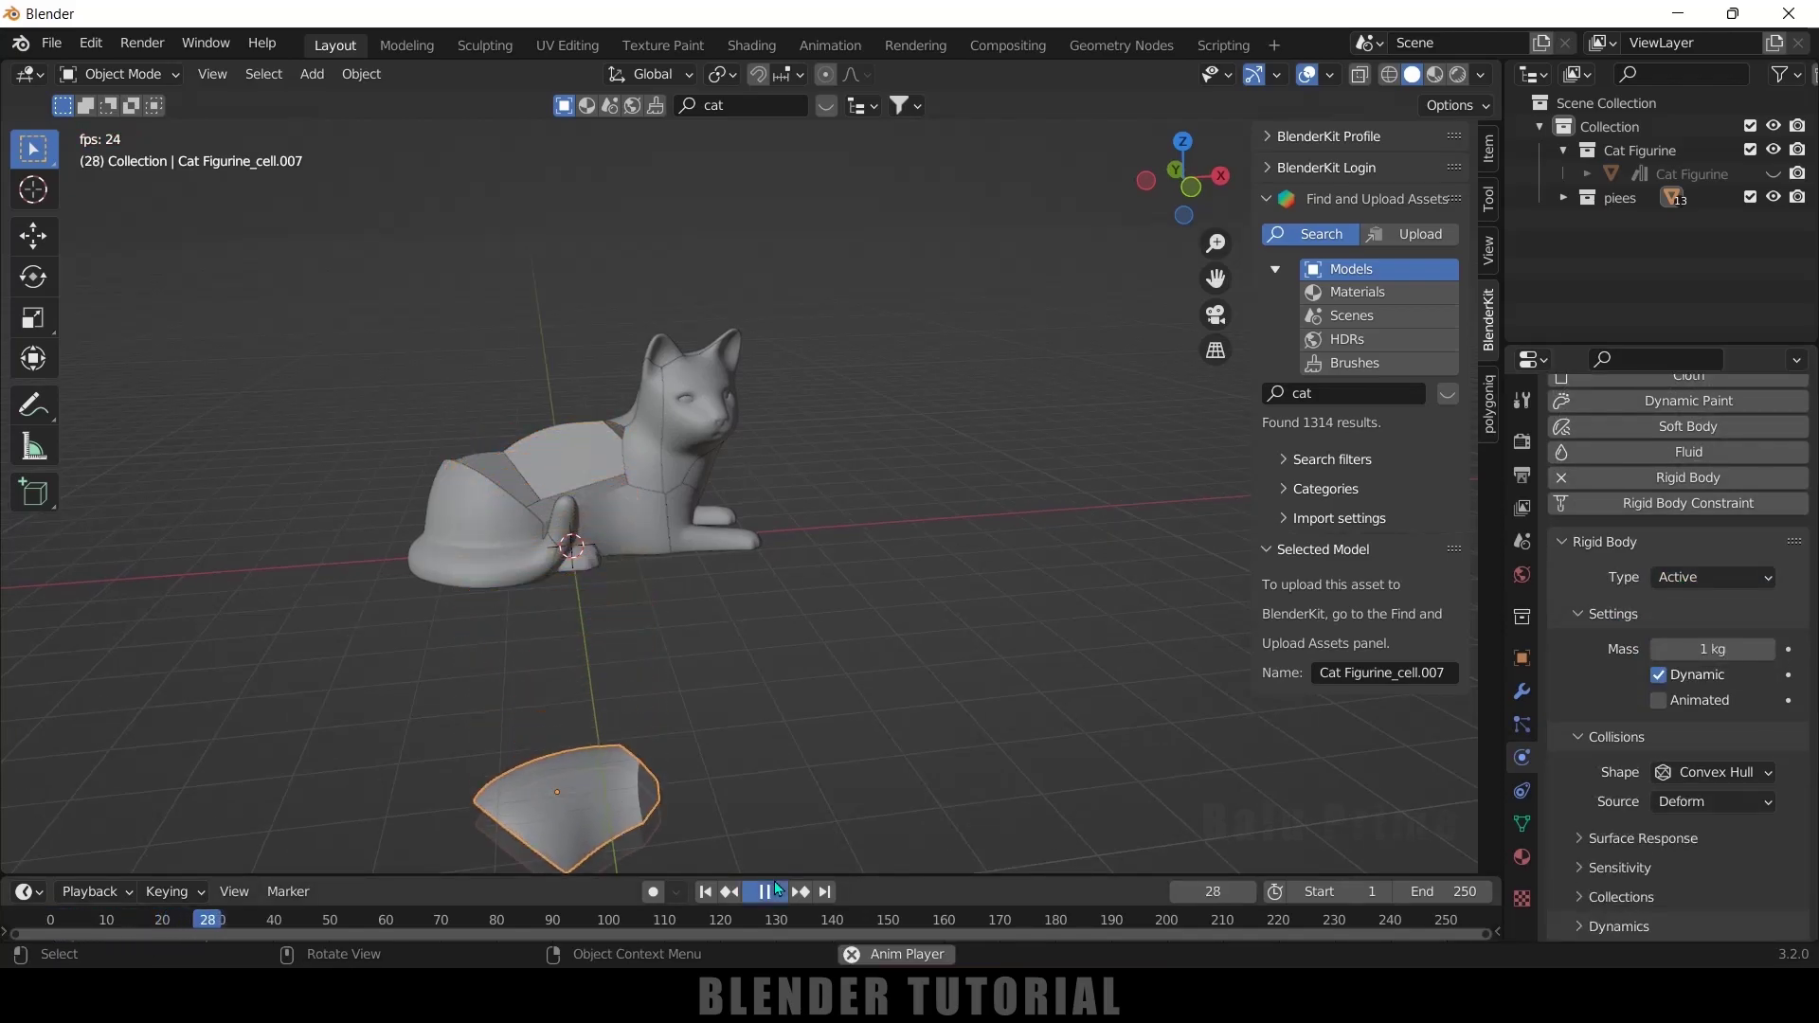
left_click(709, 892)
- Select all the cat pieces with the back piece active and copy its rigid body settings to them
middle_click_drag(779, 657, 909, 701)
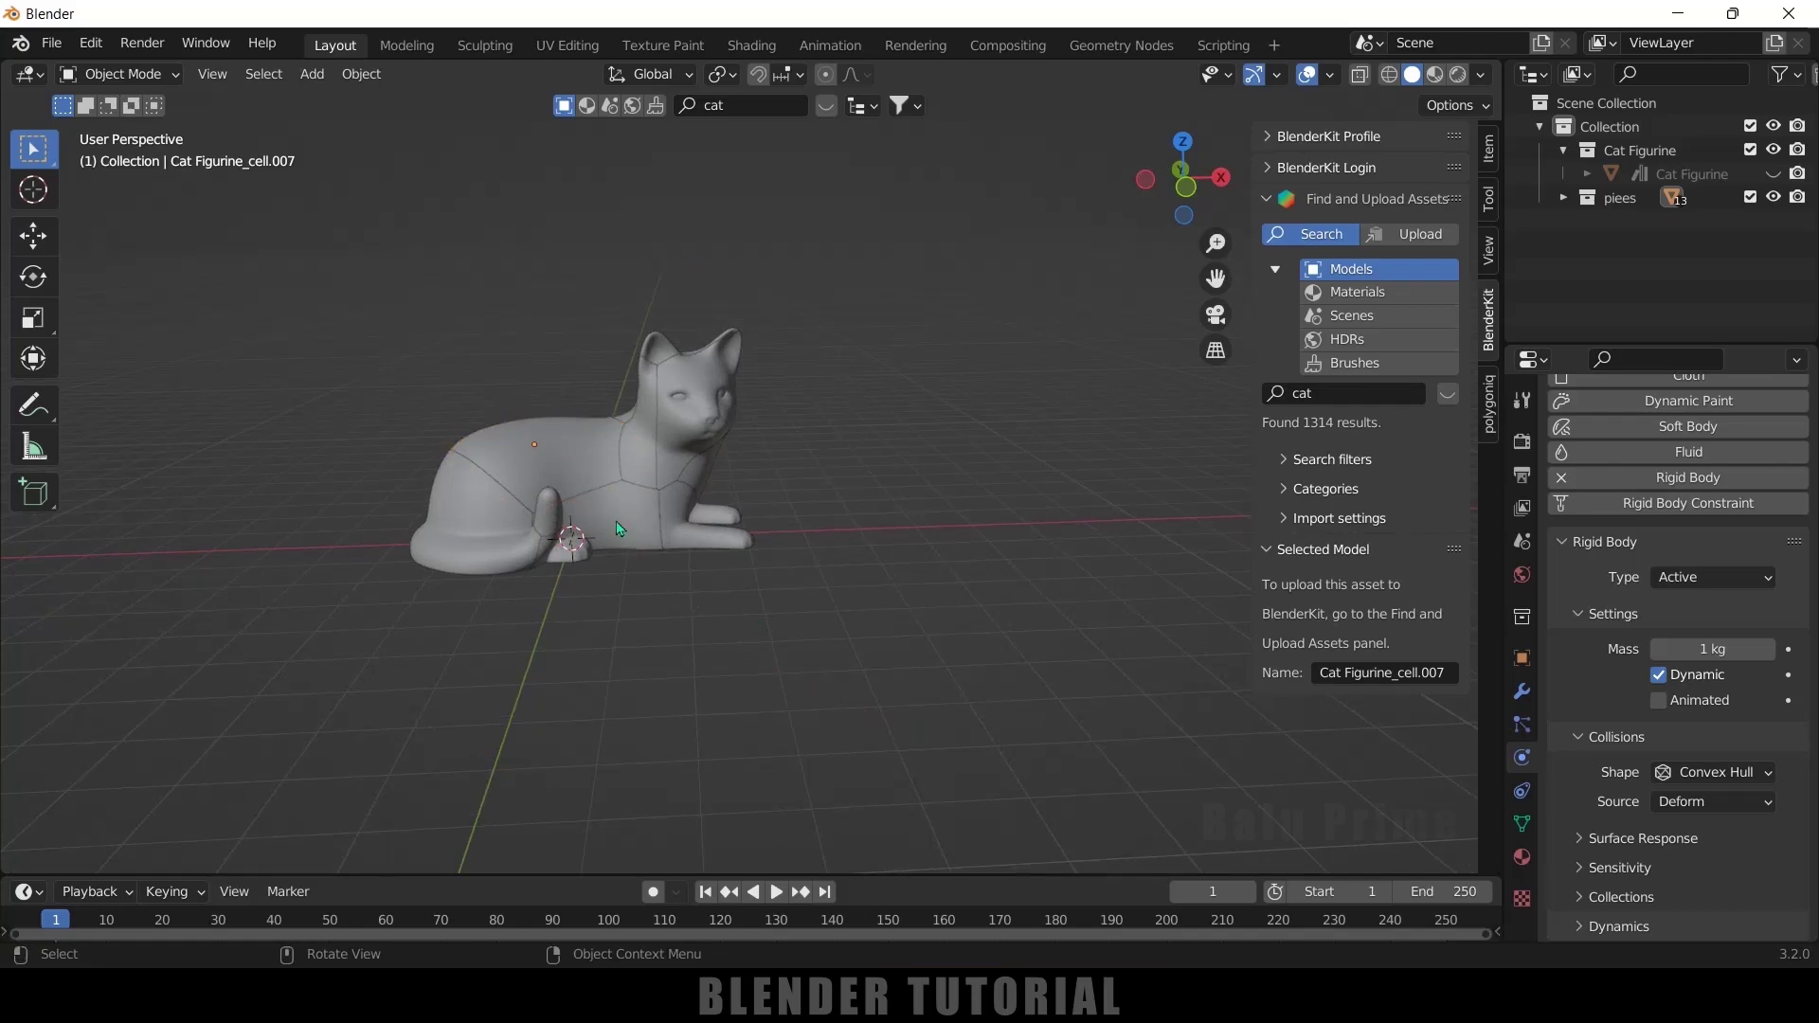
left_click(583, 464)
key("b")
left_click_drag(340, 282, 1040, 675)
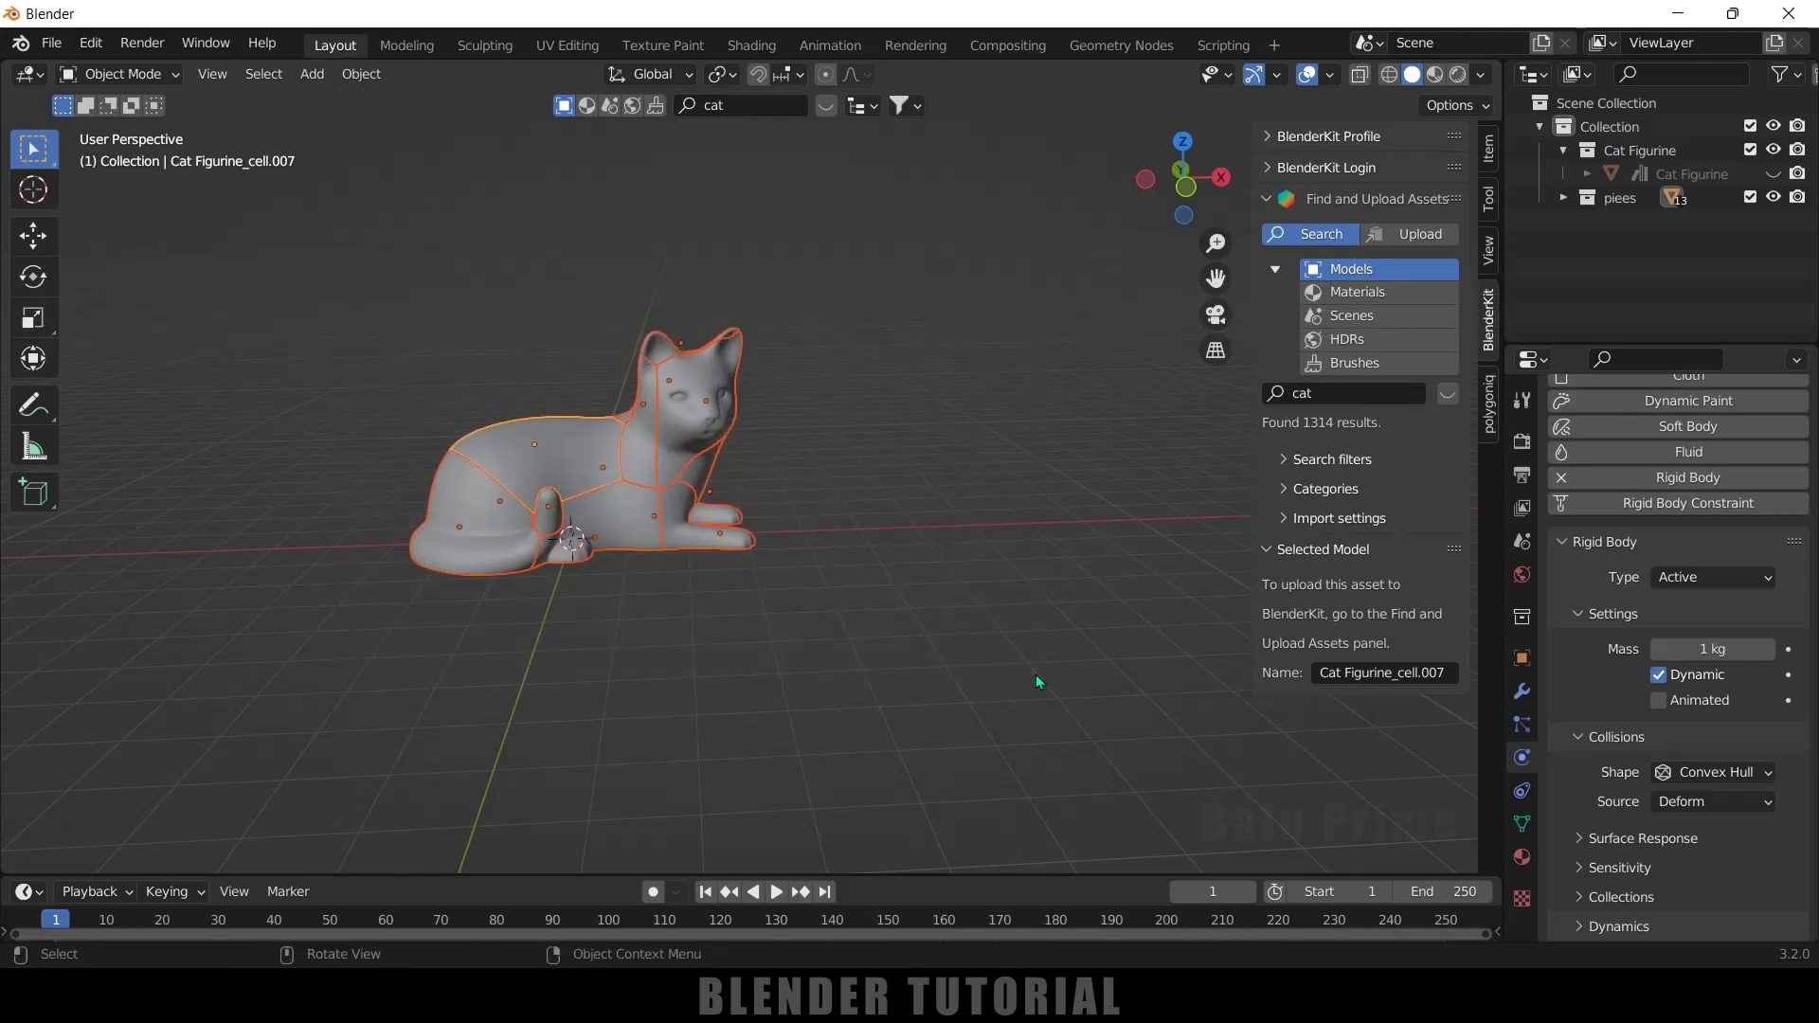
left_click(362, 74)
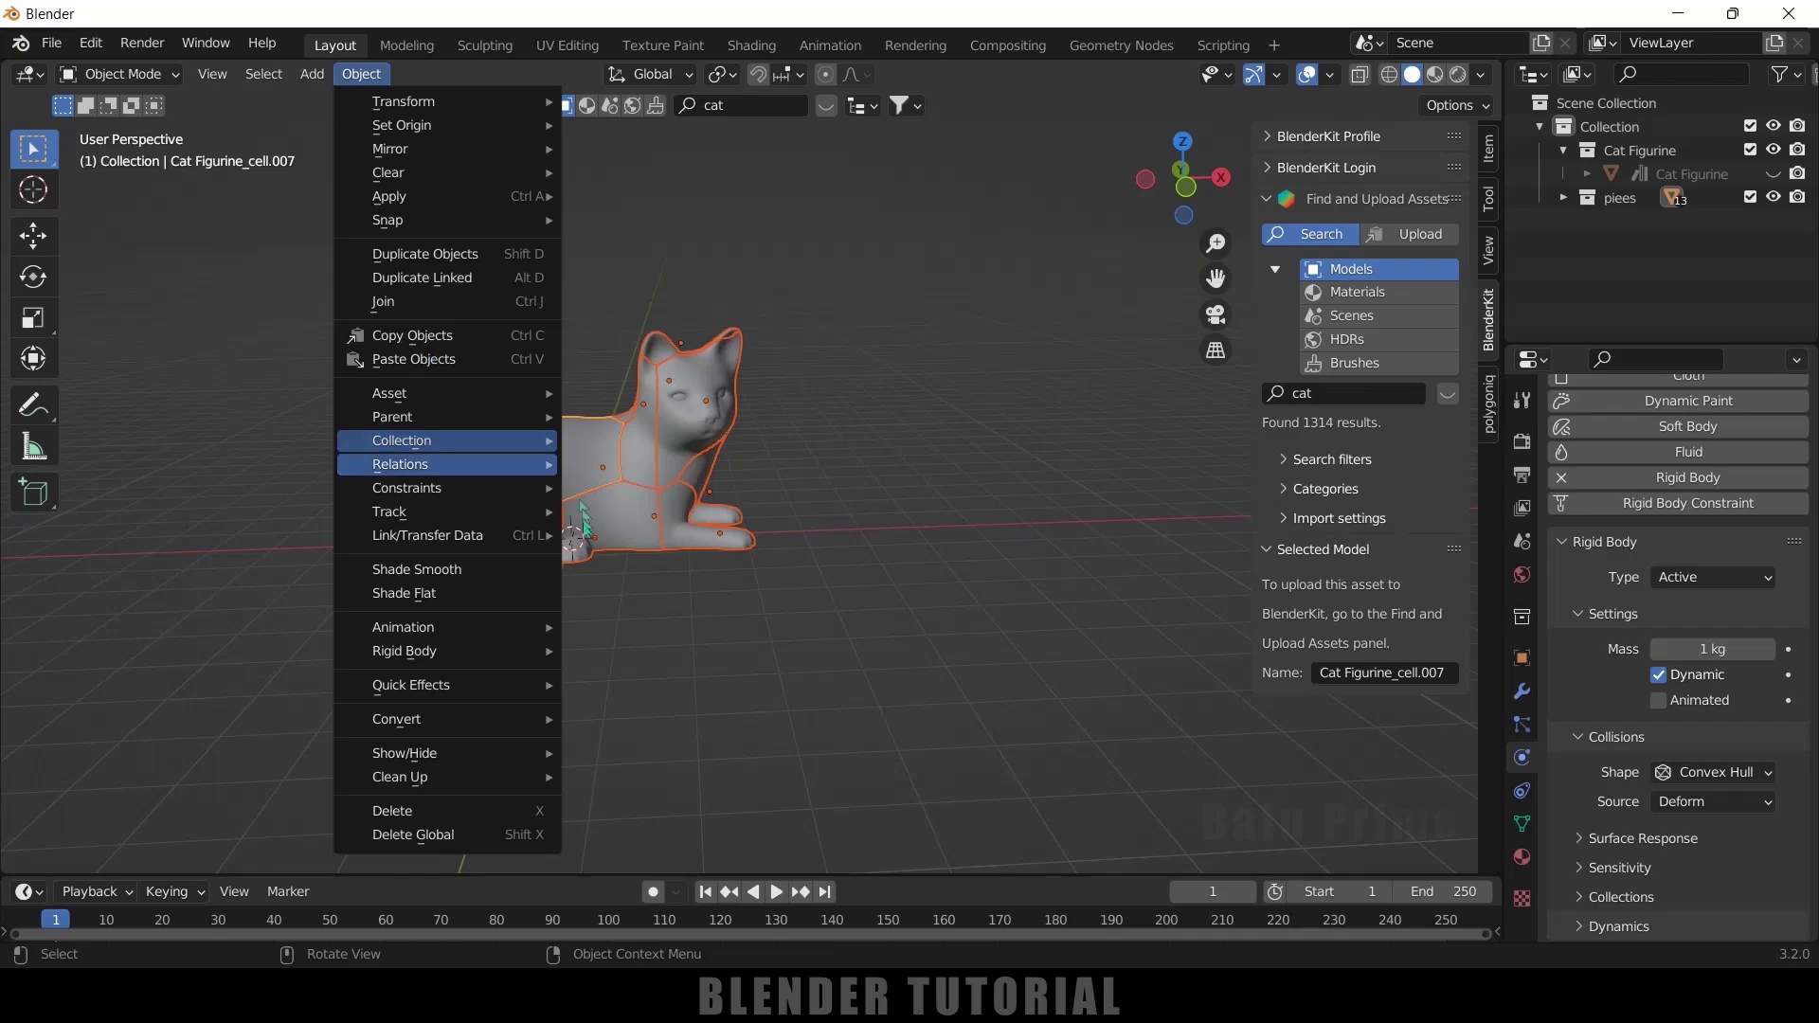
mouse_move(494, 654)
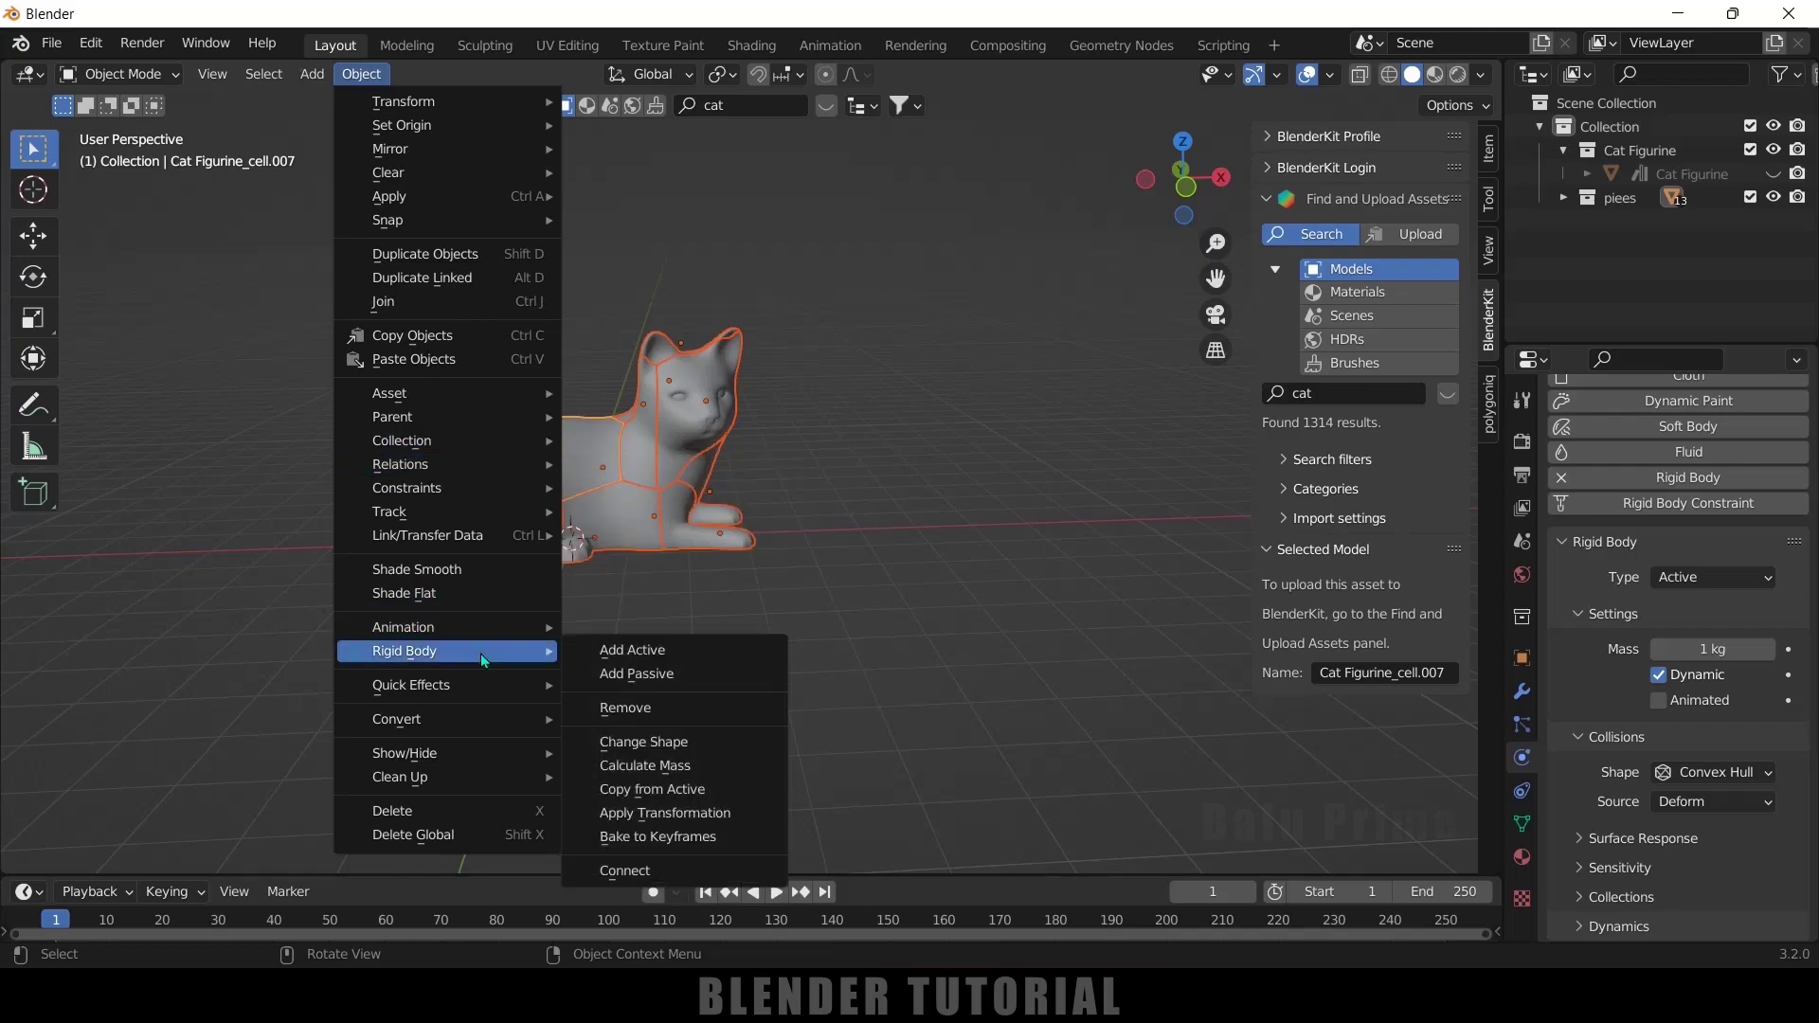
left_click(661, 799)
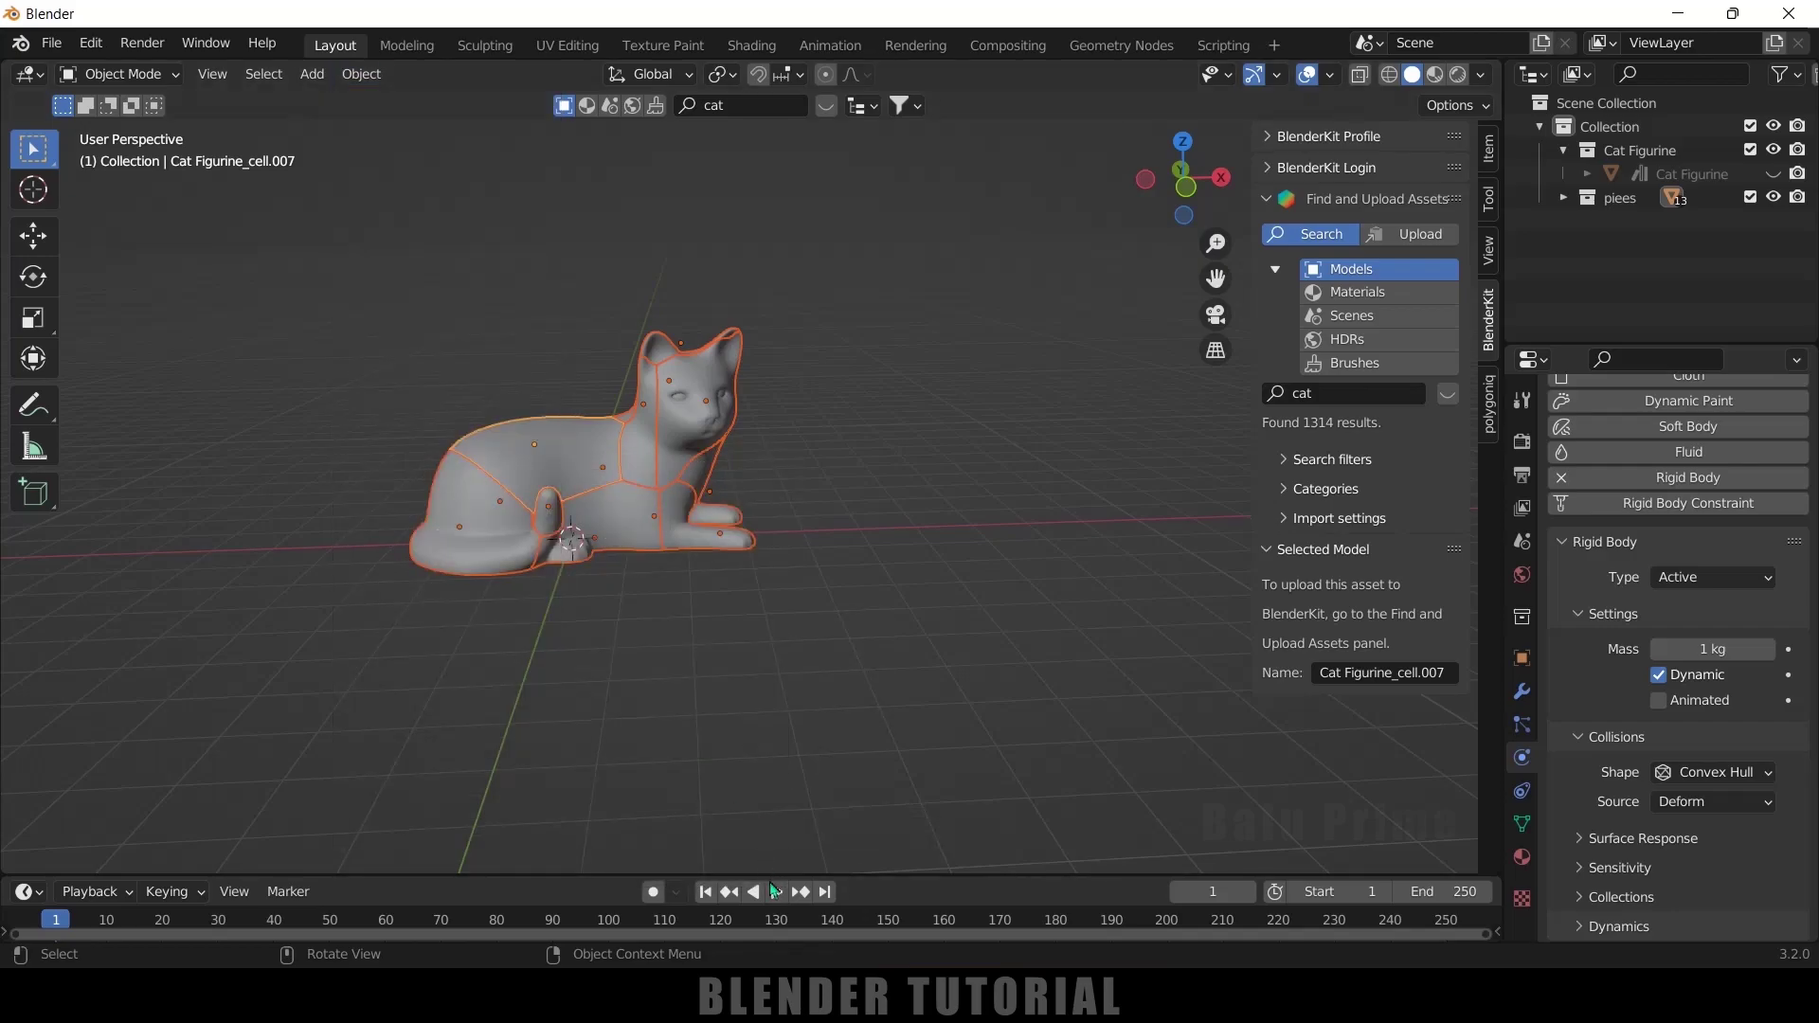
- Play the simulation with all pieces as rigid bodies, stop it, and return to the first frame
left_click(776, 892)
left_click(764, 892)
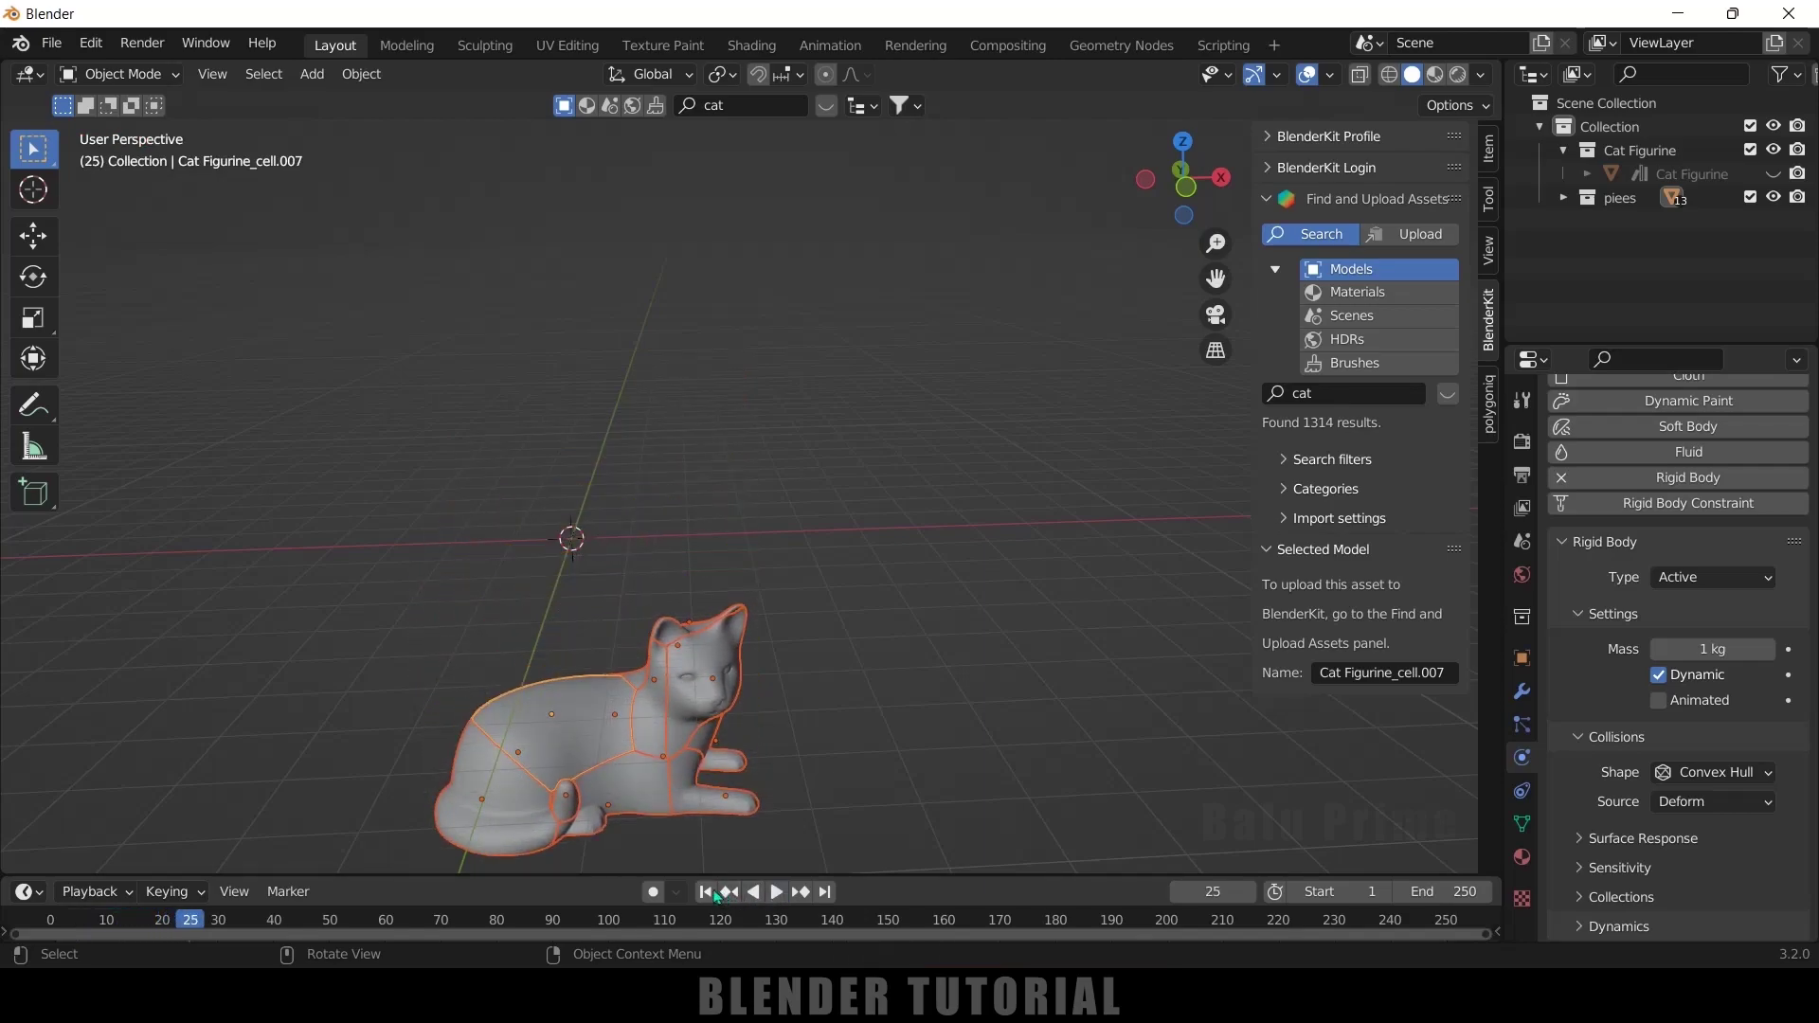
left_click(705, 891)
middle_click_drag(682, 602, 390, 600)
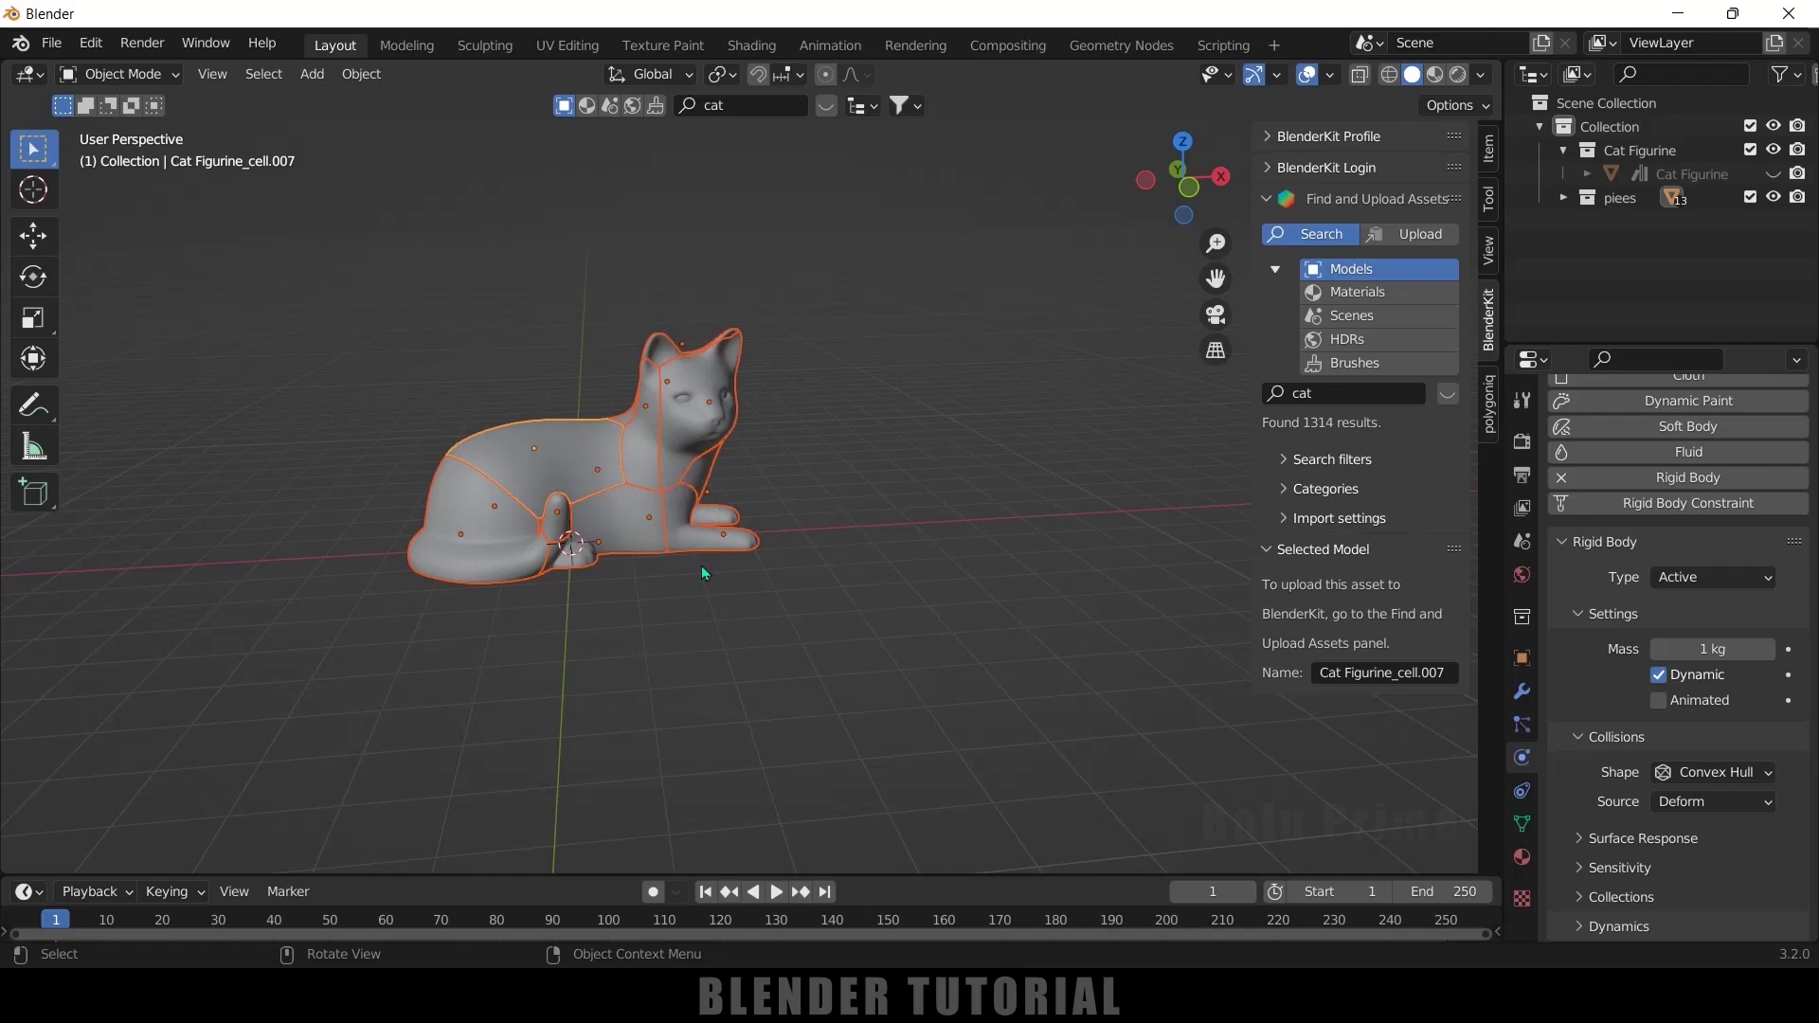
scroll(794, 586, "down", 1)
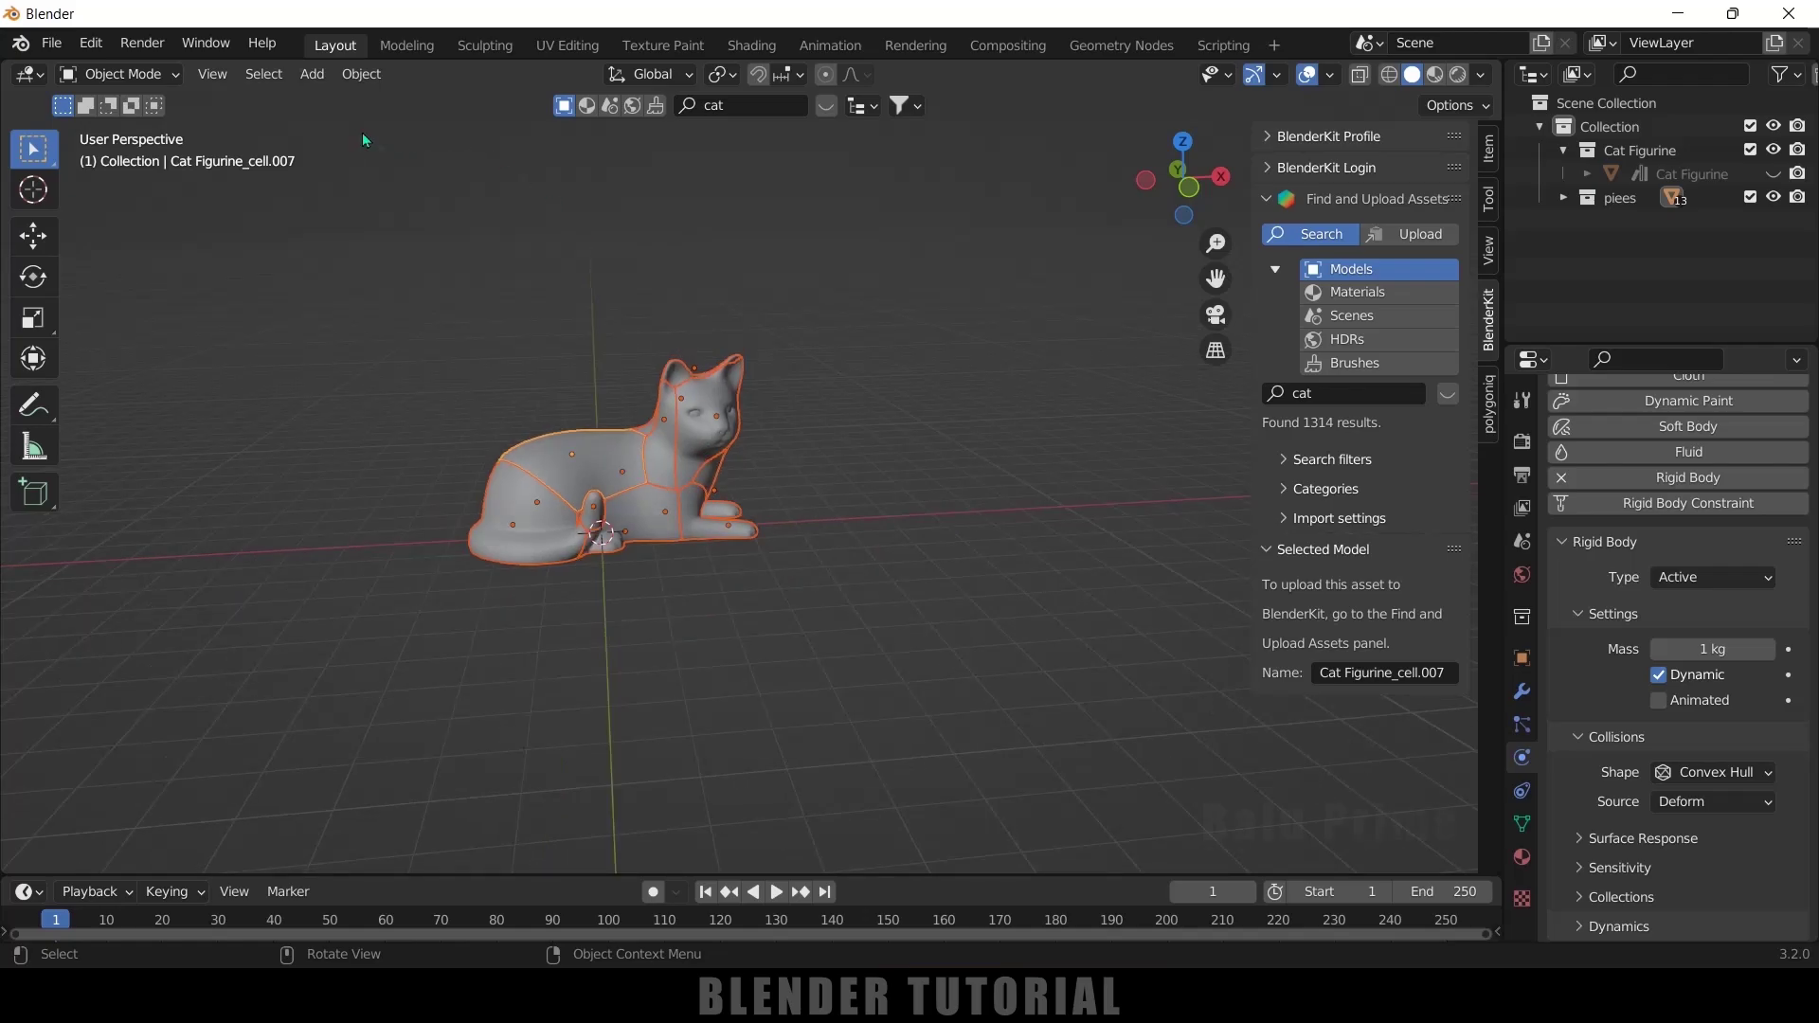
- Add a plane and scale it up into a large ground surface around the cat
left_click(312, 74)
mouse_move(331, 98)
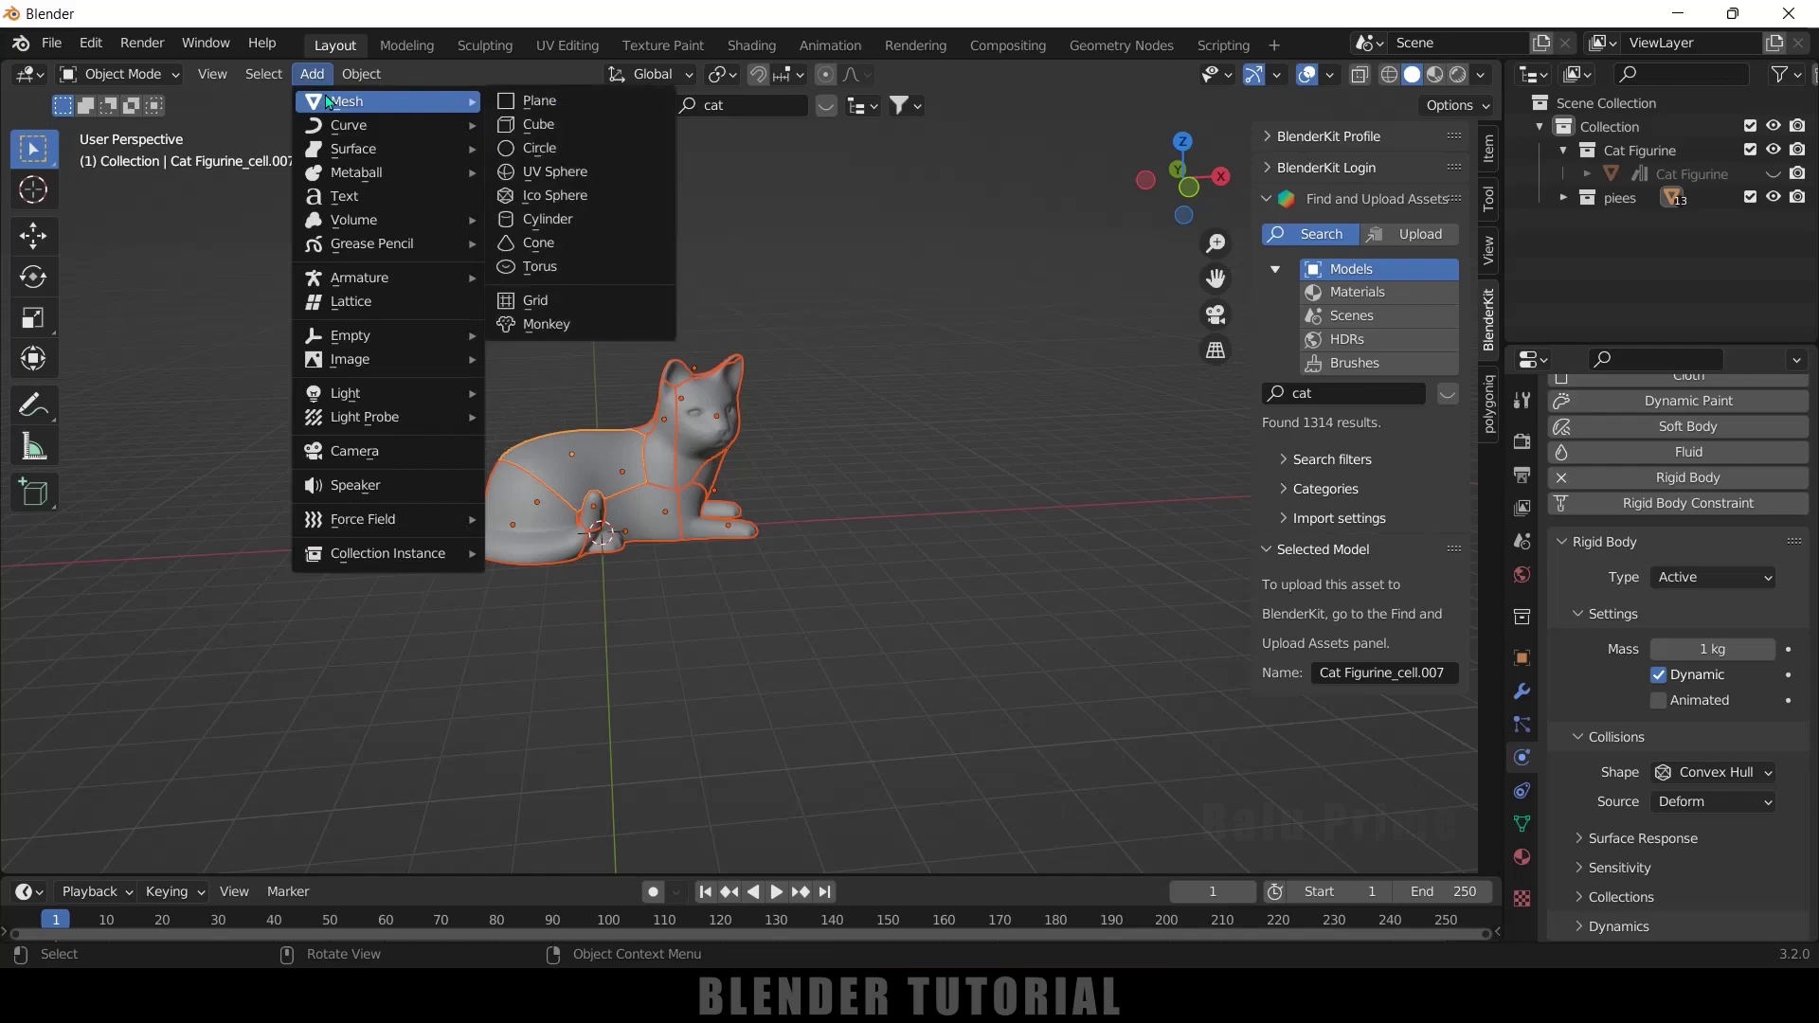
left_click(527, 99)
key("s")
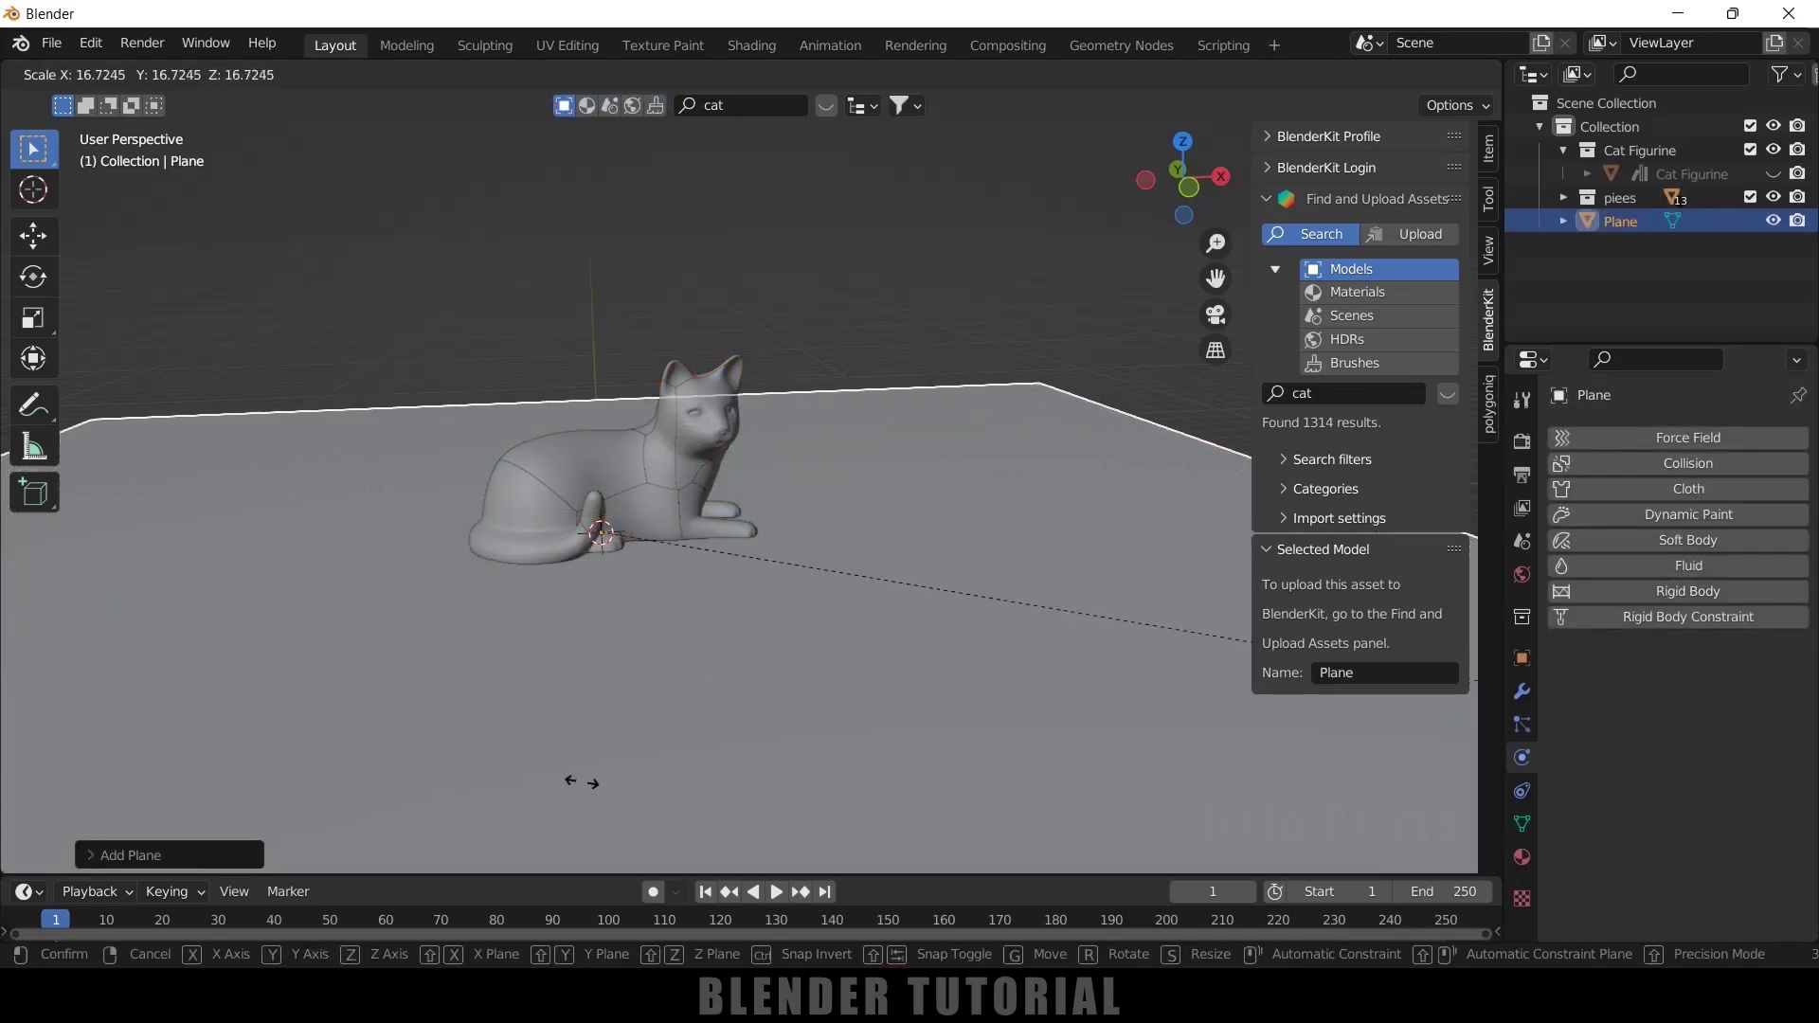
left_click(751, 772)
- Lower the ground plane slightly along Z so it sits just beneath the cat's paws
key("KP_3")
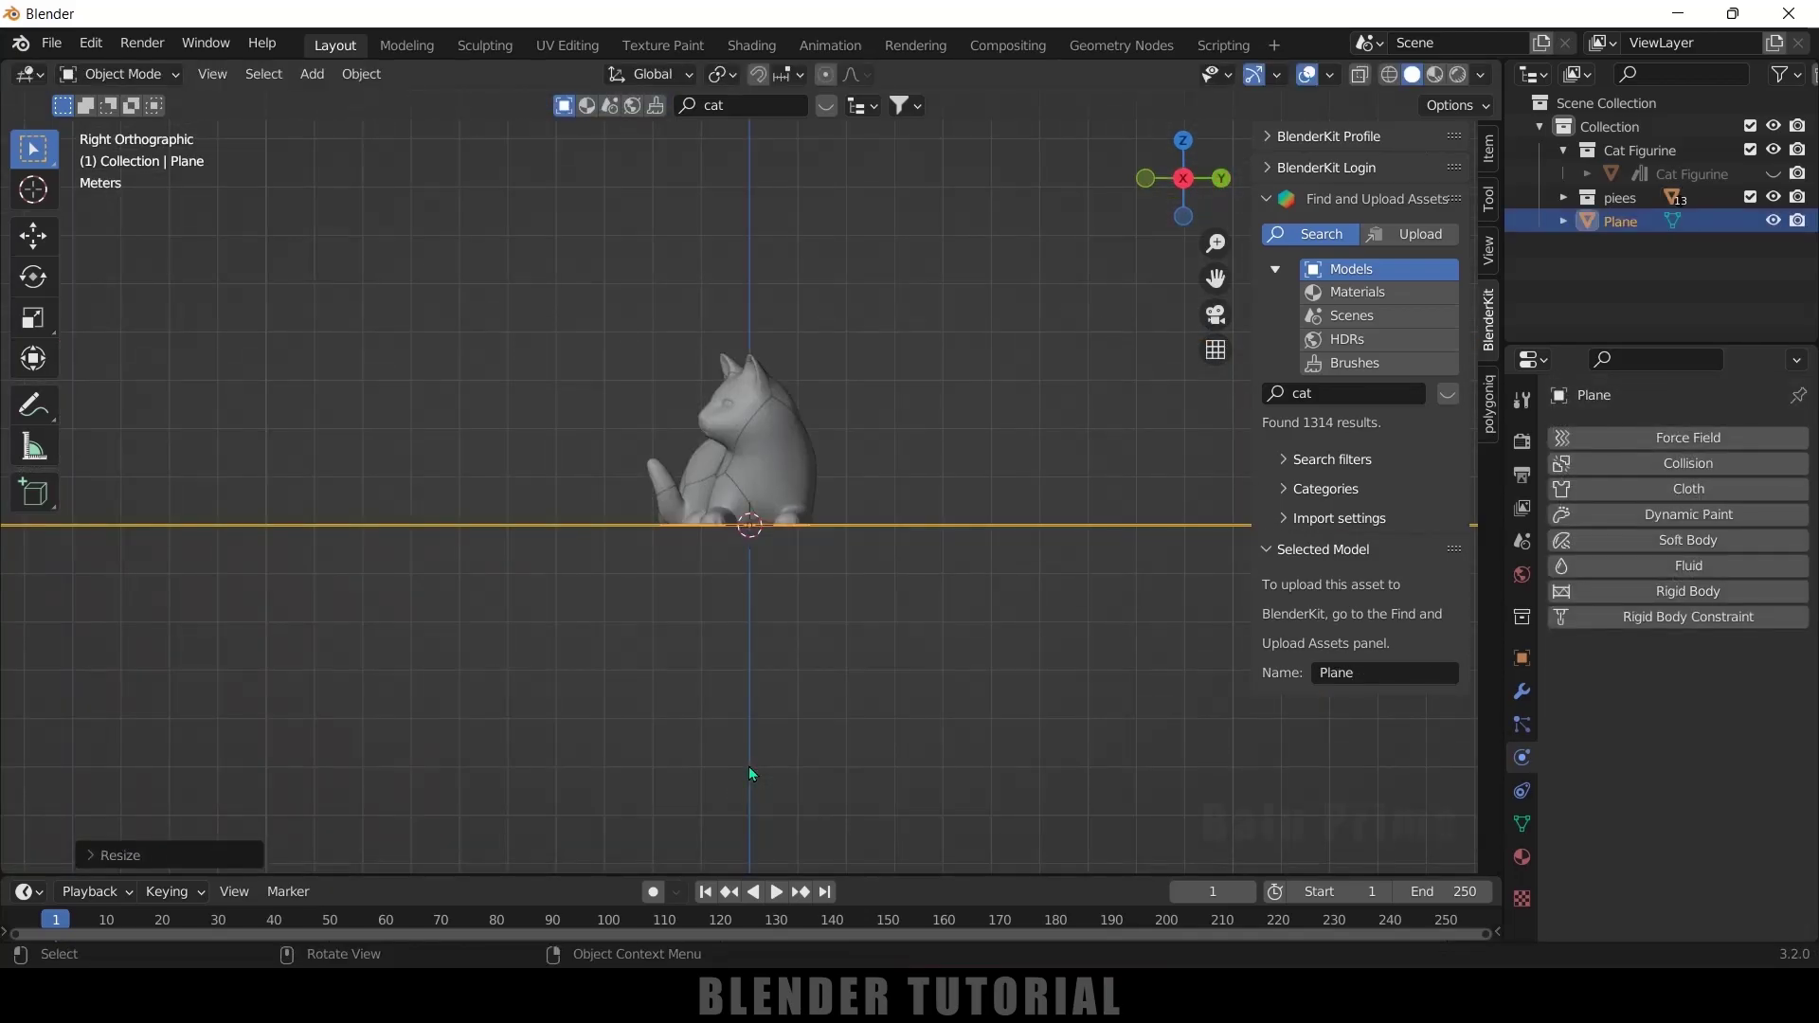
scroll(749, 765, "up", 10)
middle_click_drag(853, 670, 845, 417, "shift")
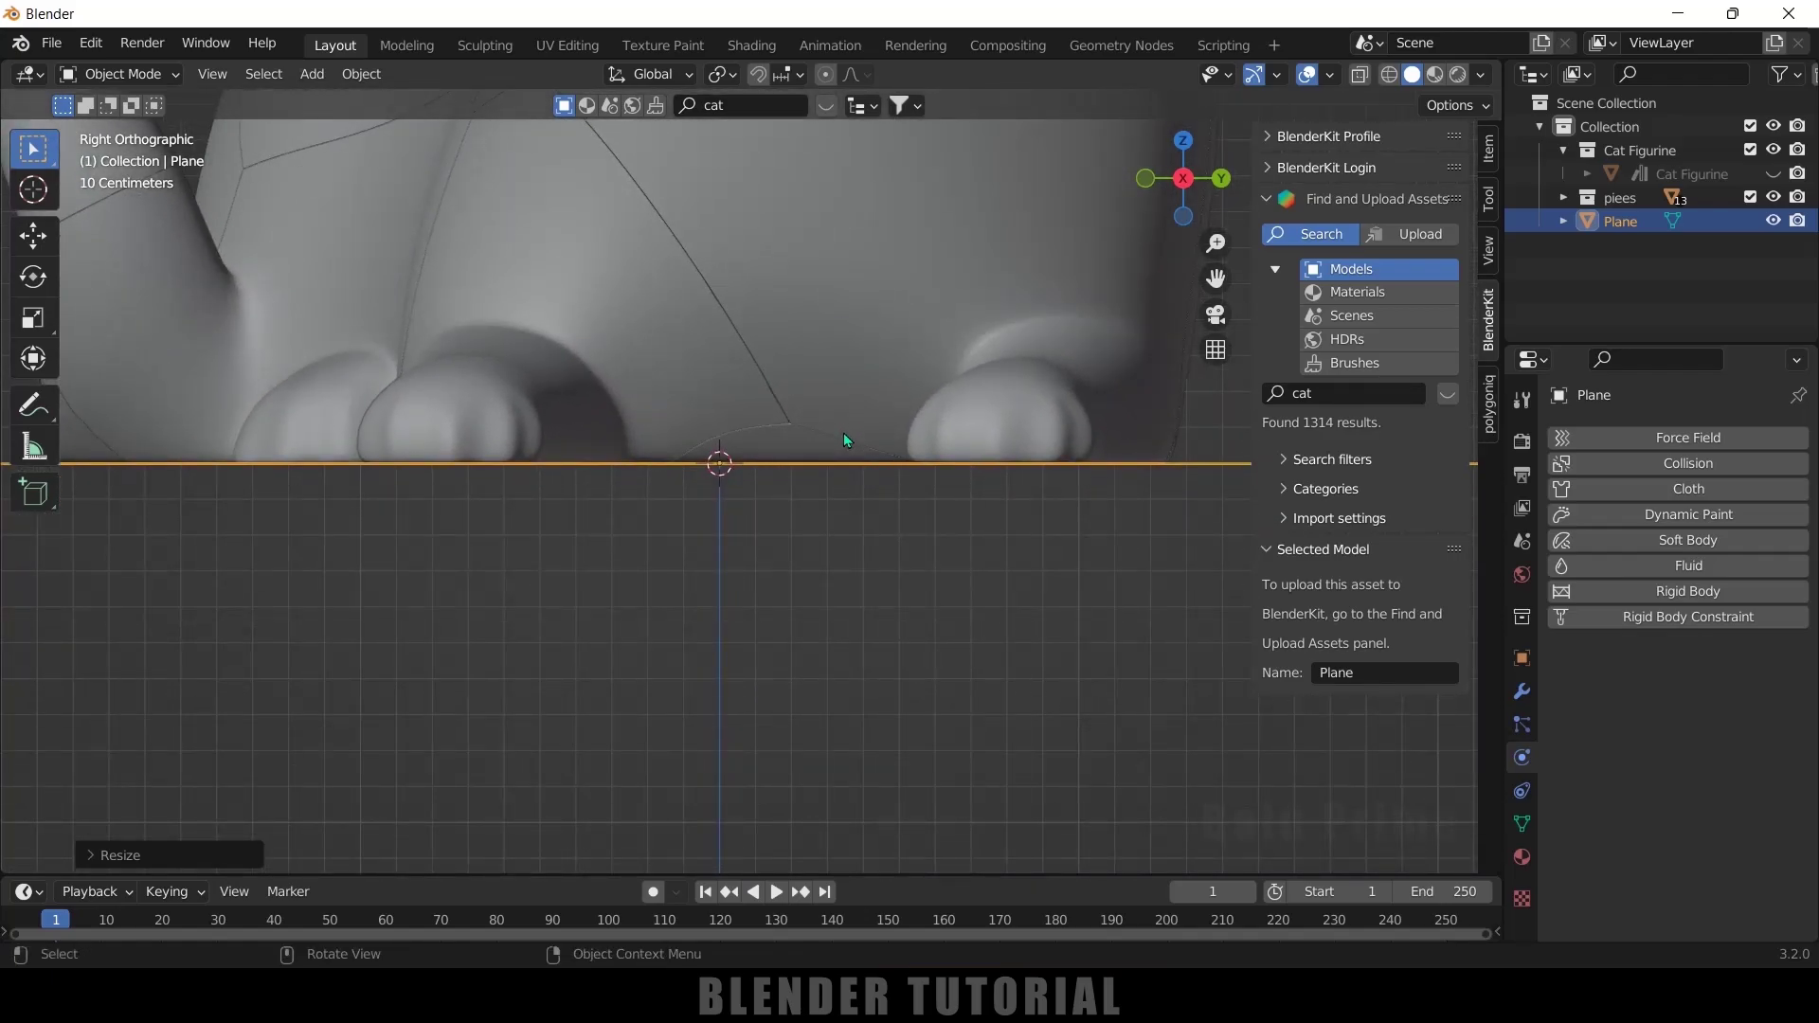
key("g")
key("z")
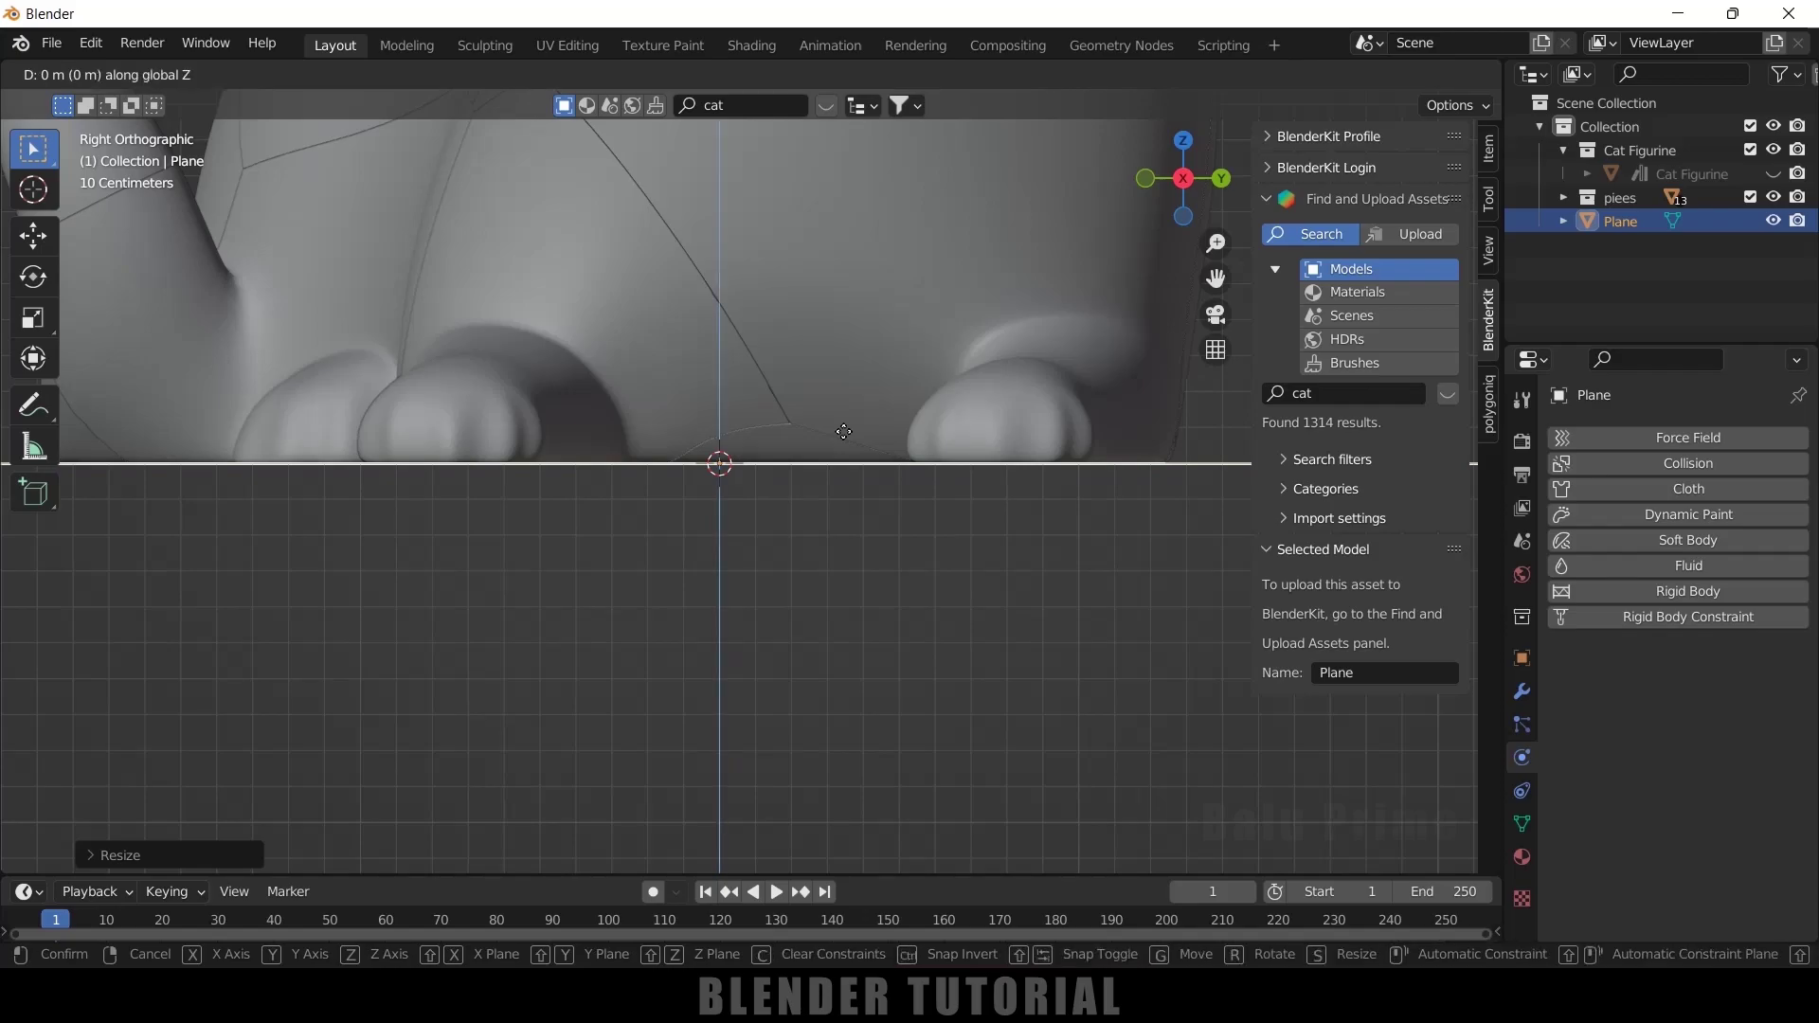
left_click(850, 462)
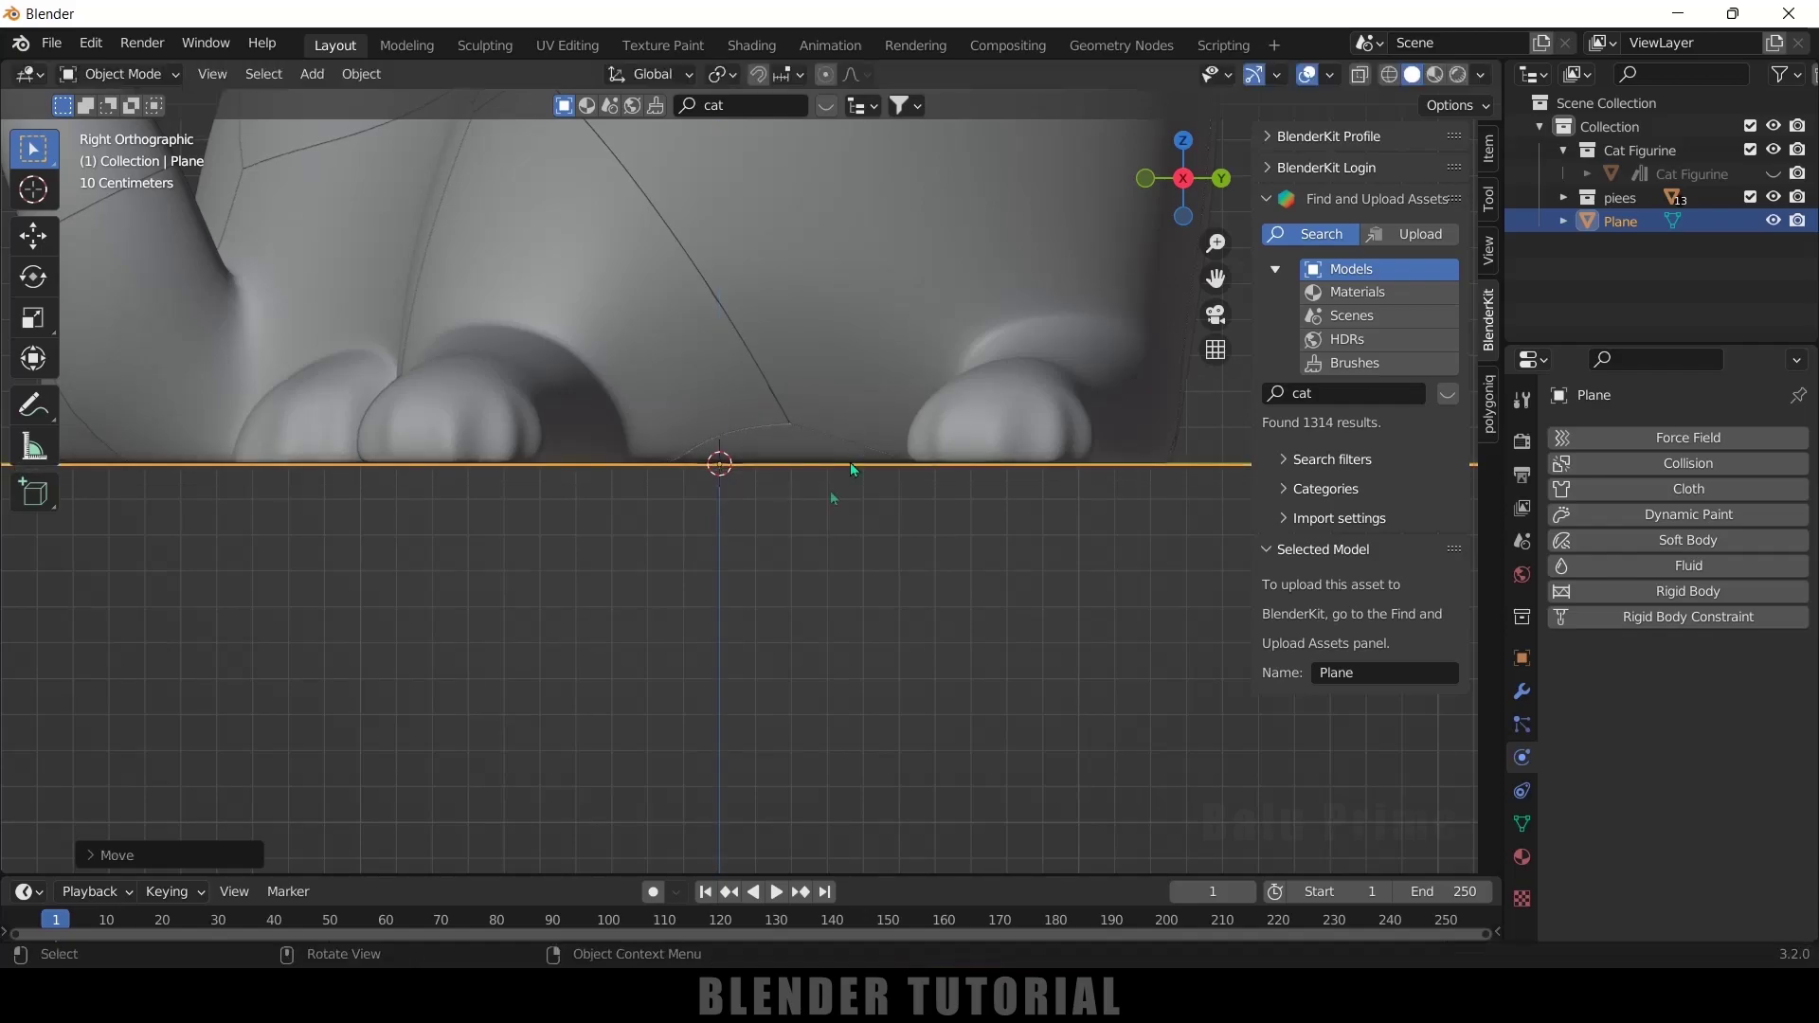
middle_click_drag(849, 463, 871, 581)
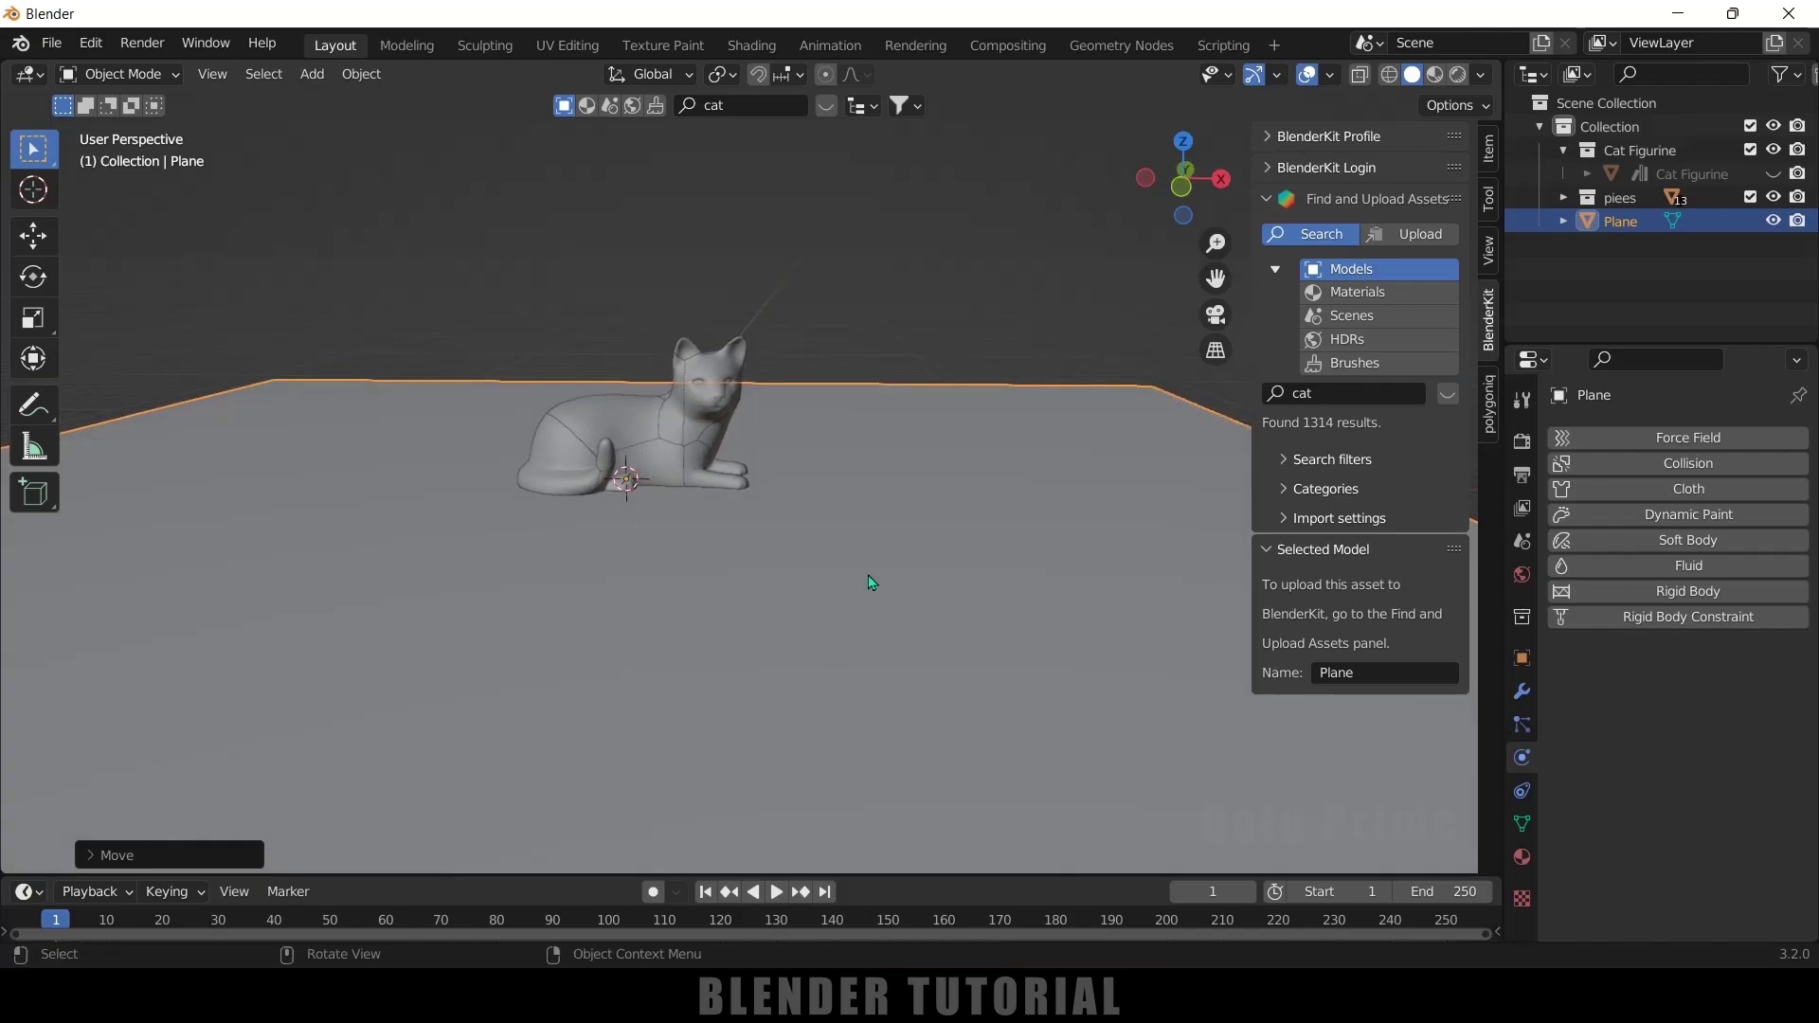
- Add a rigid body to the ground plane and set its type to Passive
left_click(912, 350)
key("ctrl+z")
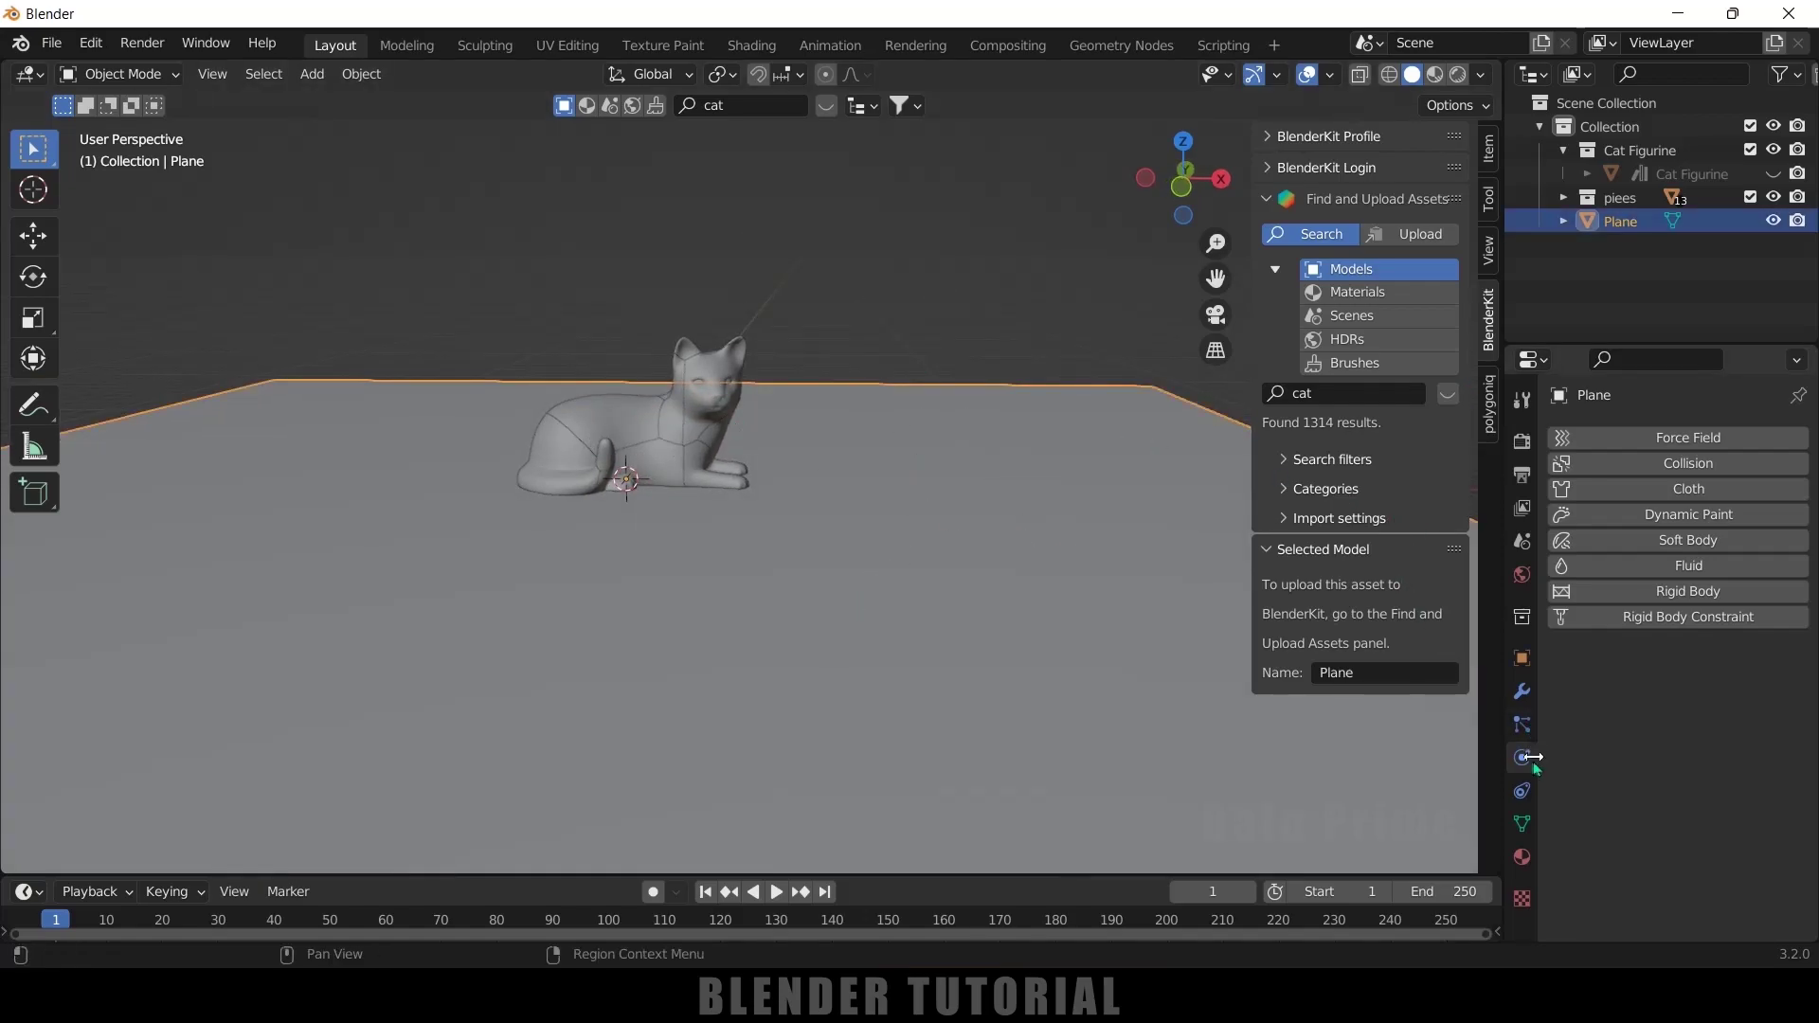
left_click(1669, 592)
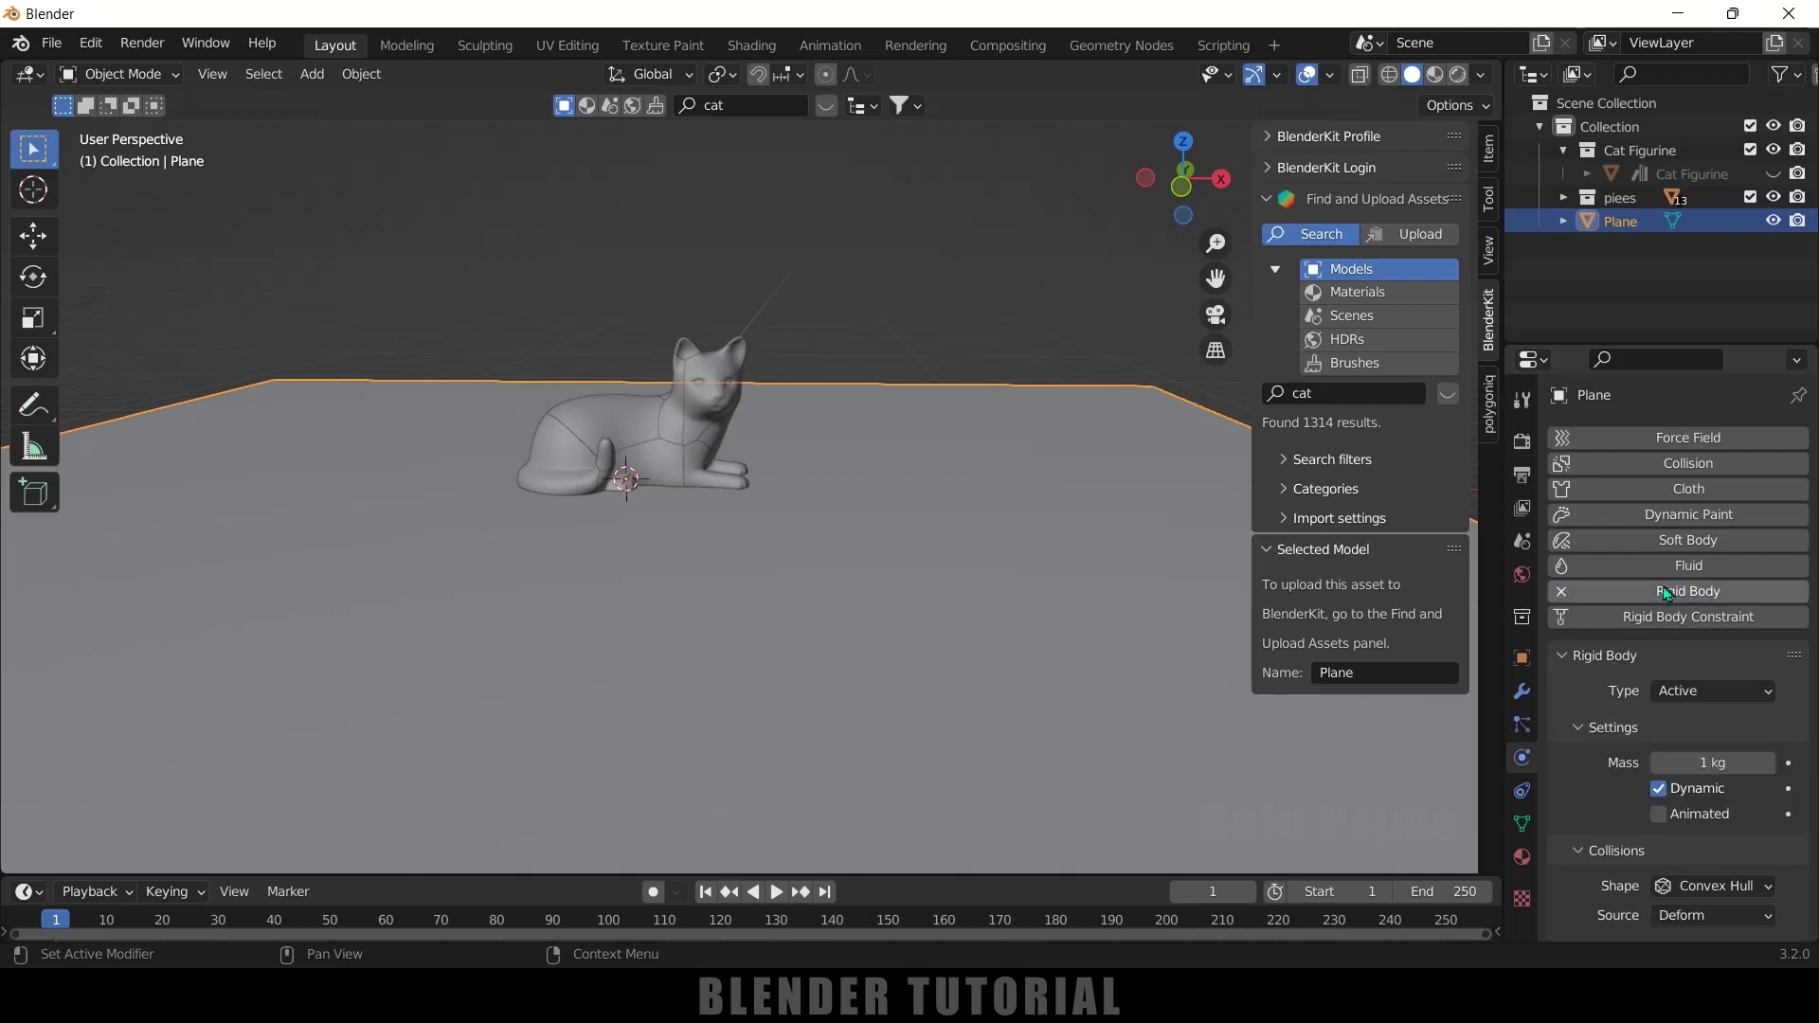
left_click(1697, 687)
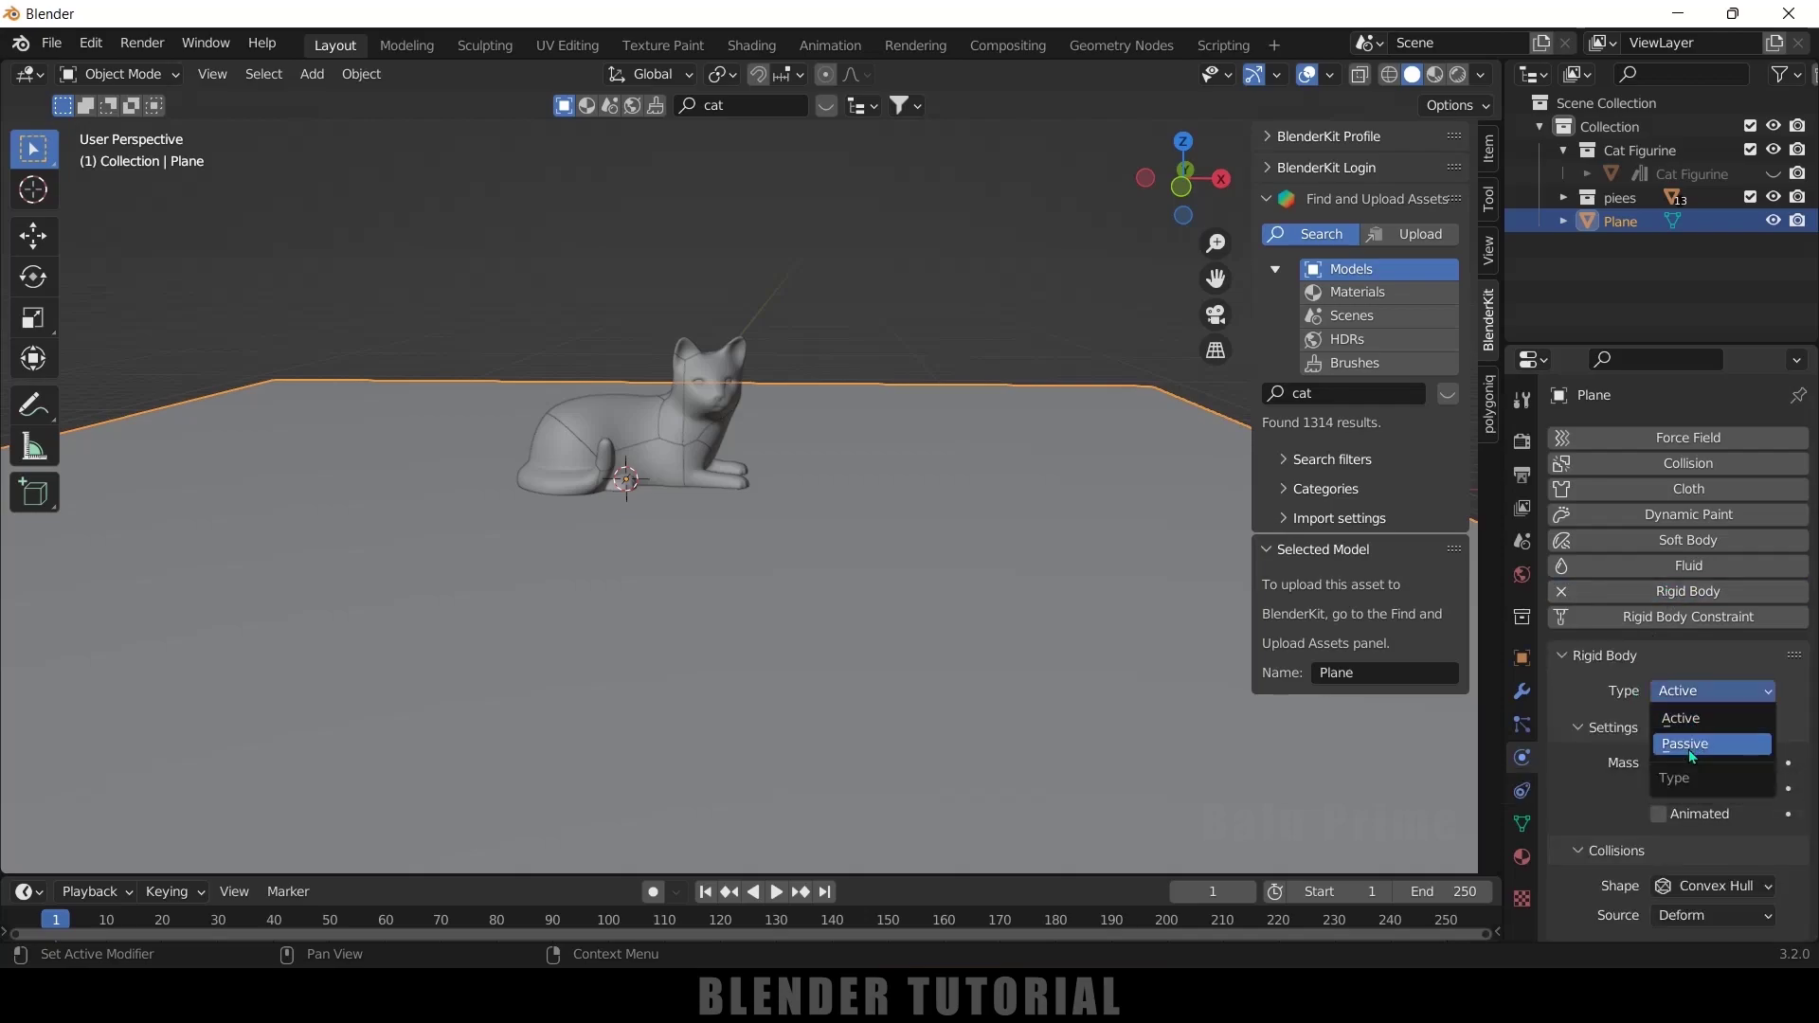
left_click(1688, 744)
- Play the simulation to check how the cat pieces land on the plane, and return to the first frame
left_click(774, 892)
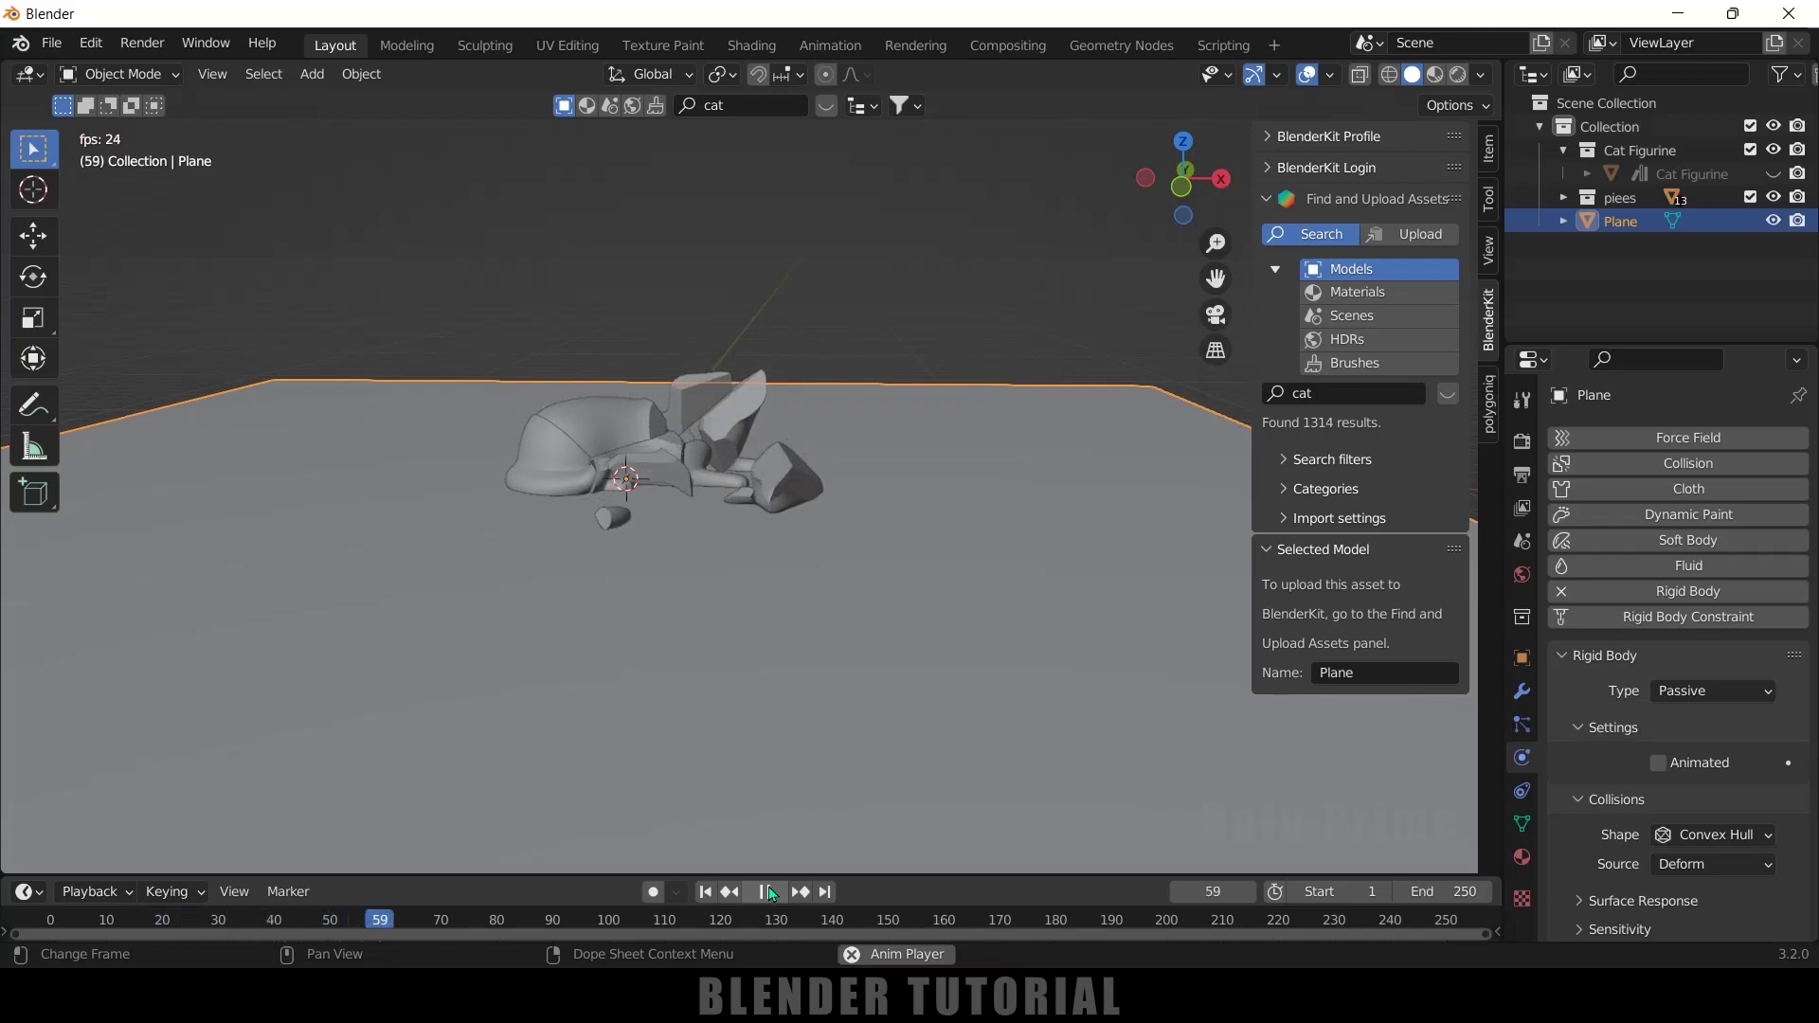
key("space")
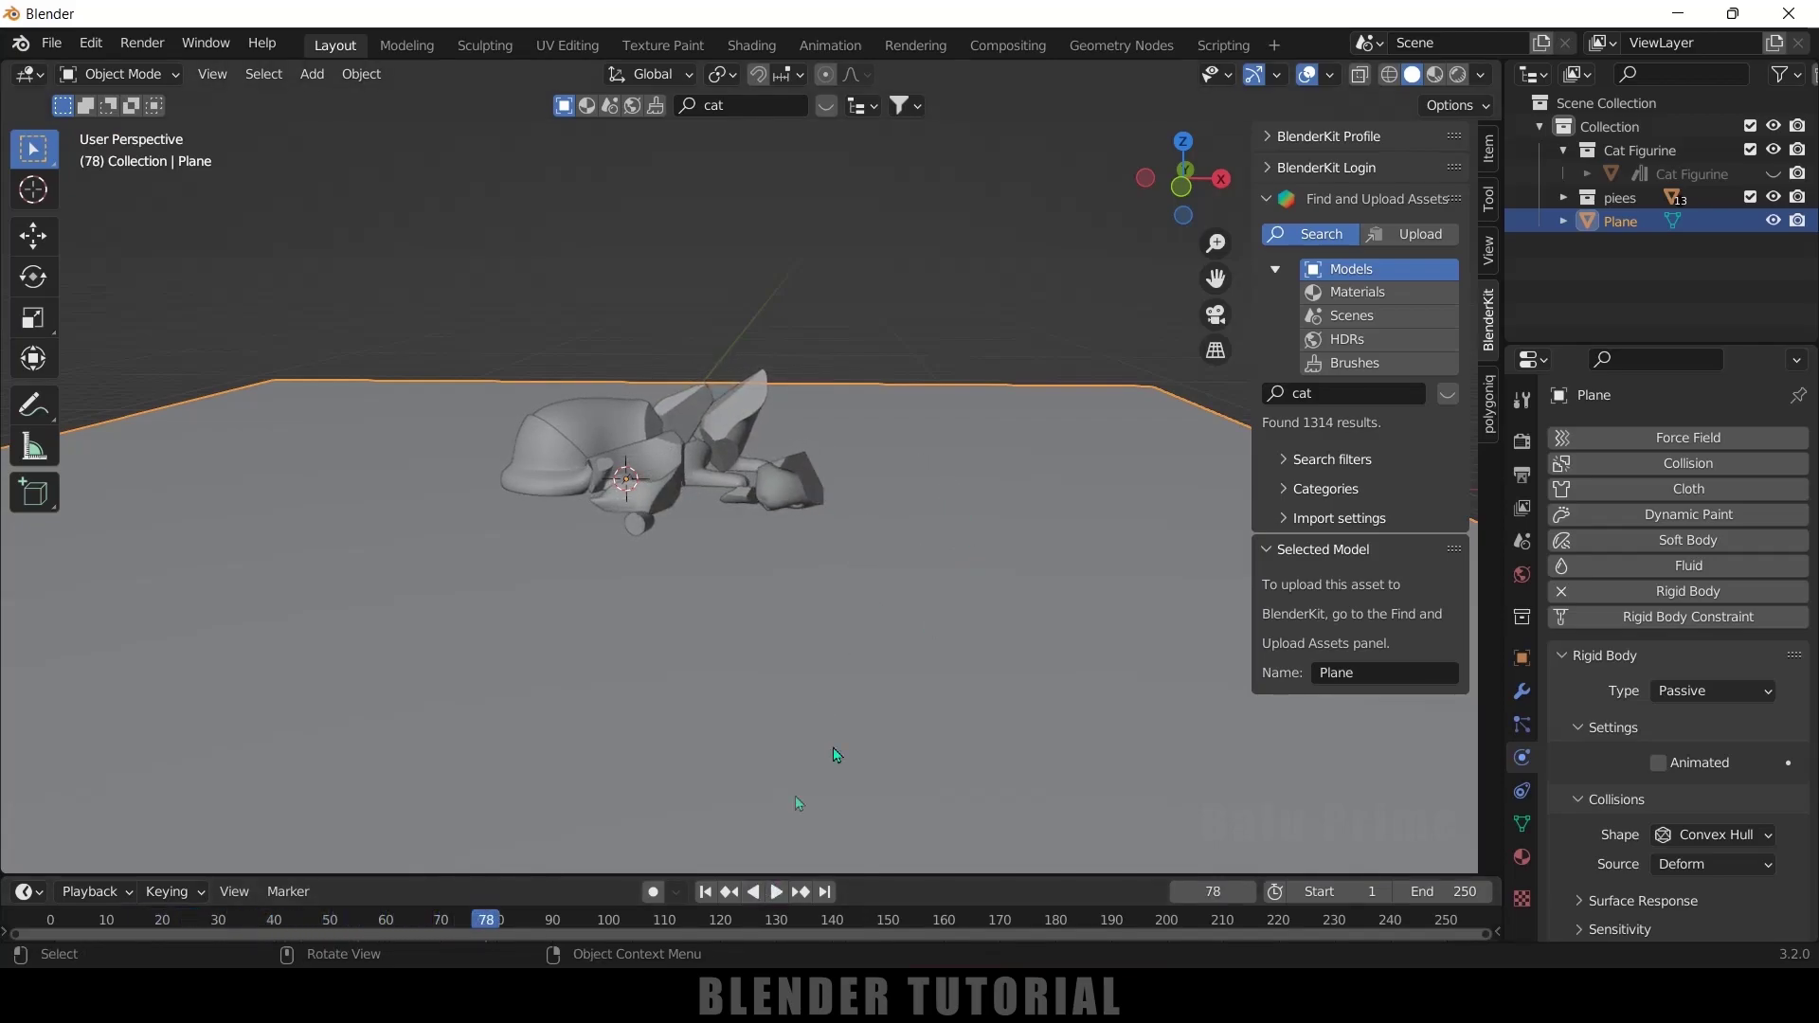
left_click(706, 894)
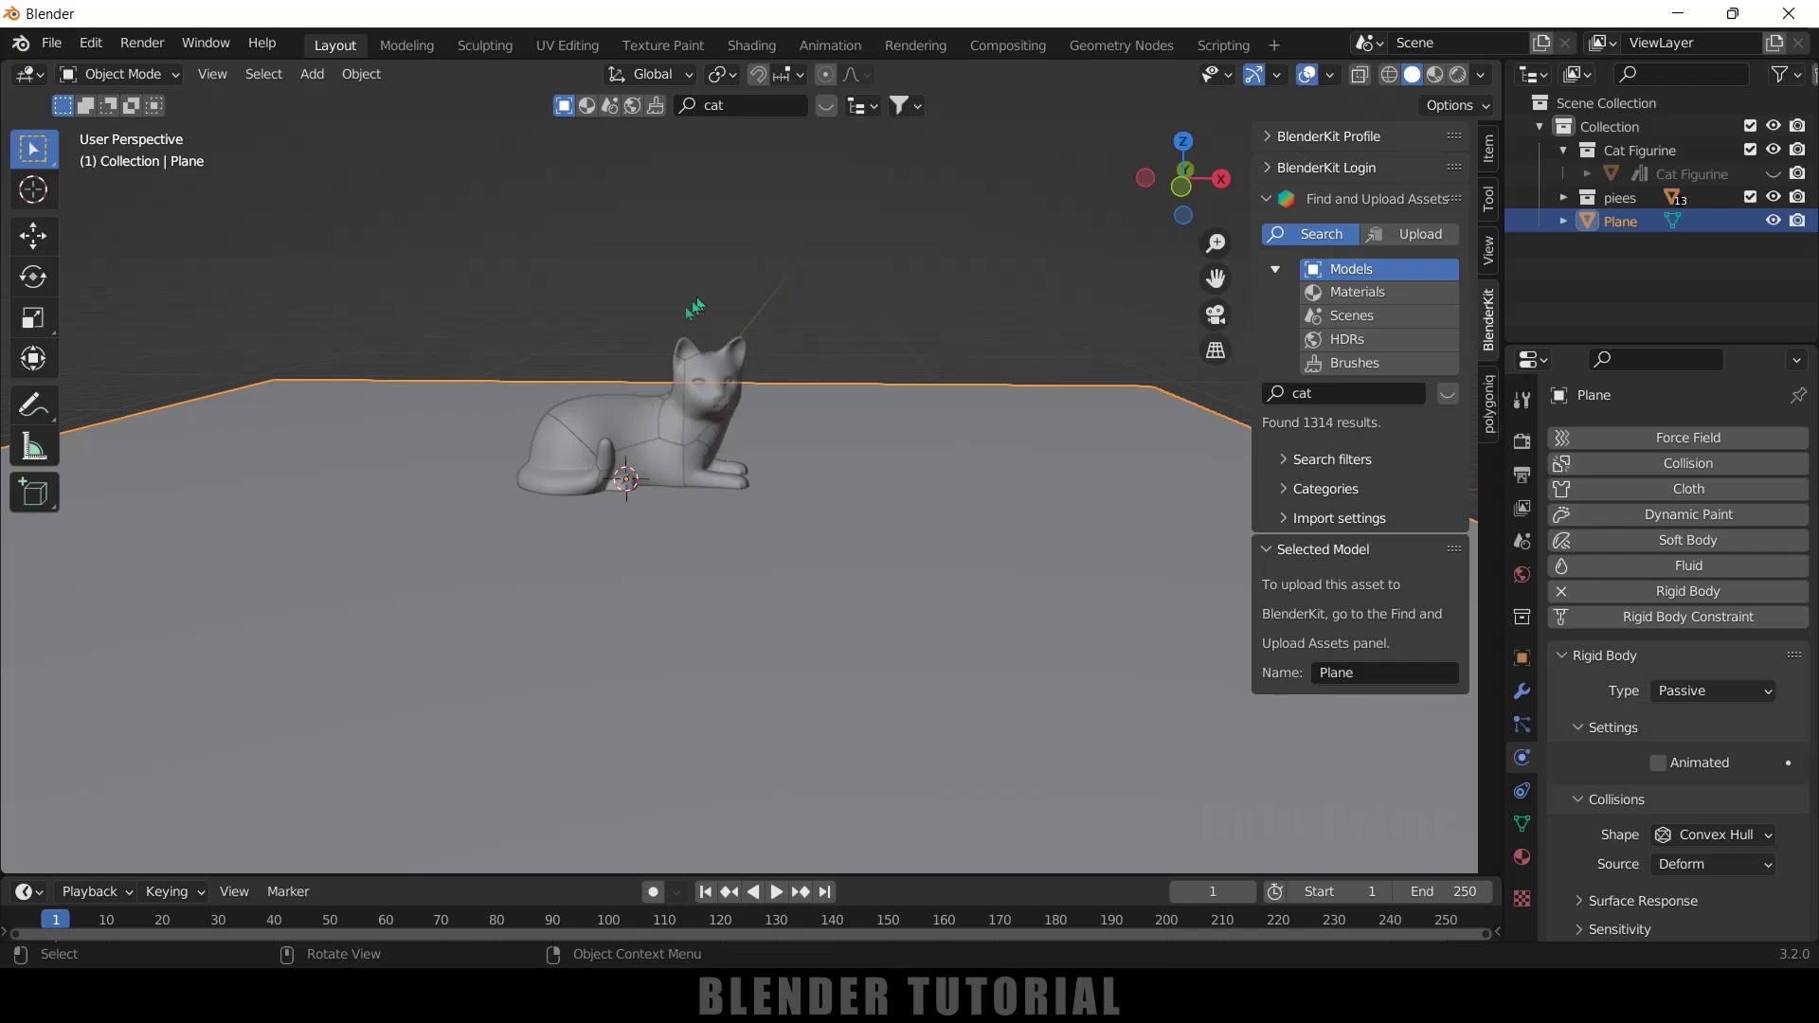
- Enable Deactivation with Start Deactivated in the rigid body dynamics of the cat's back piece
left_click(625, 420)
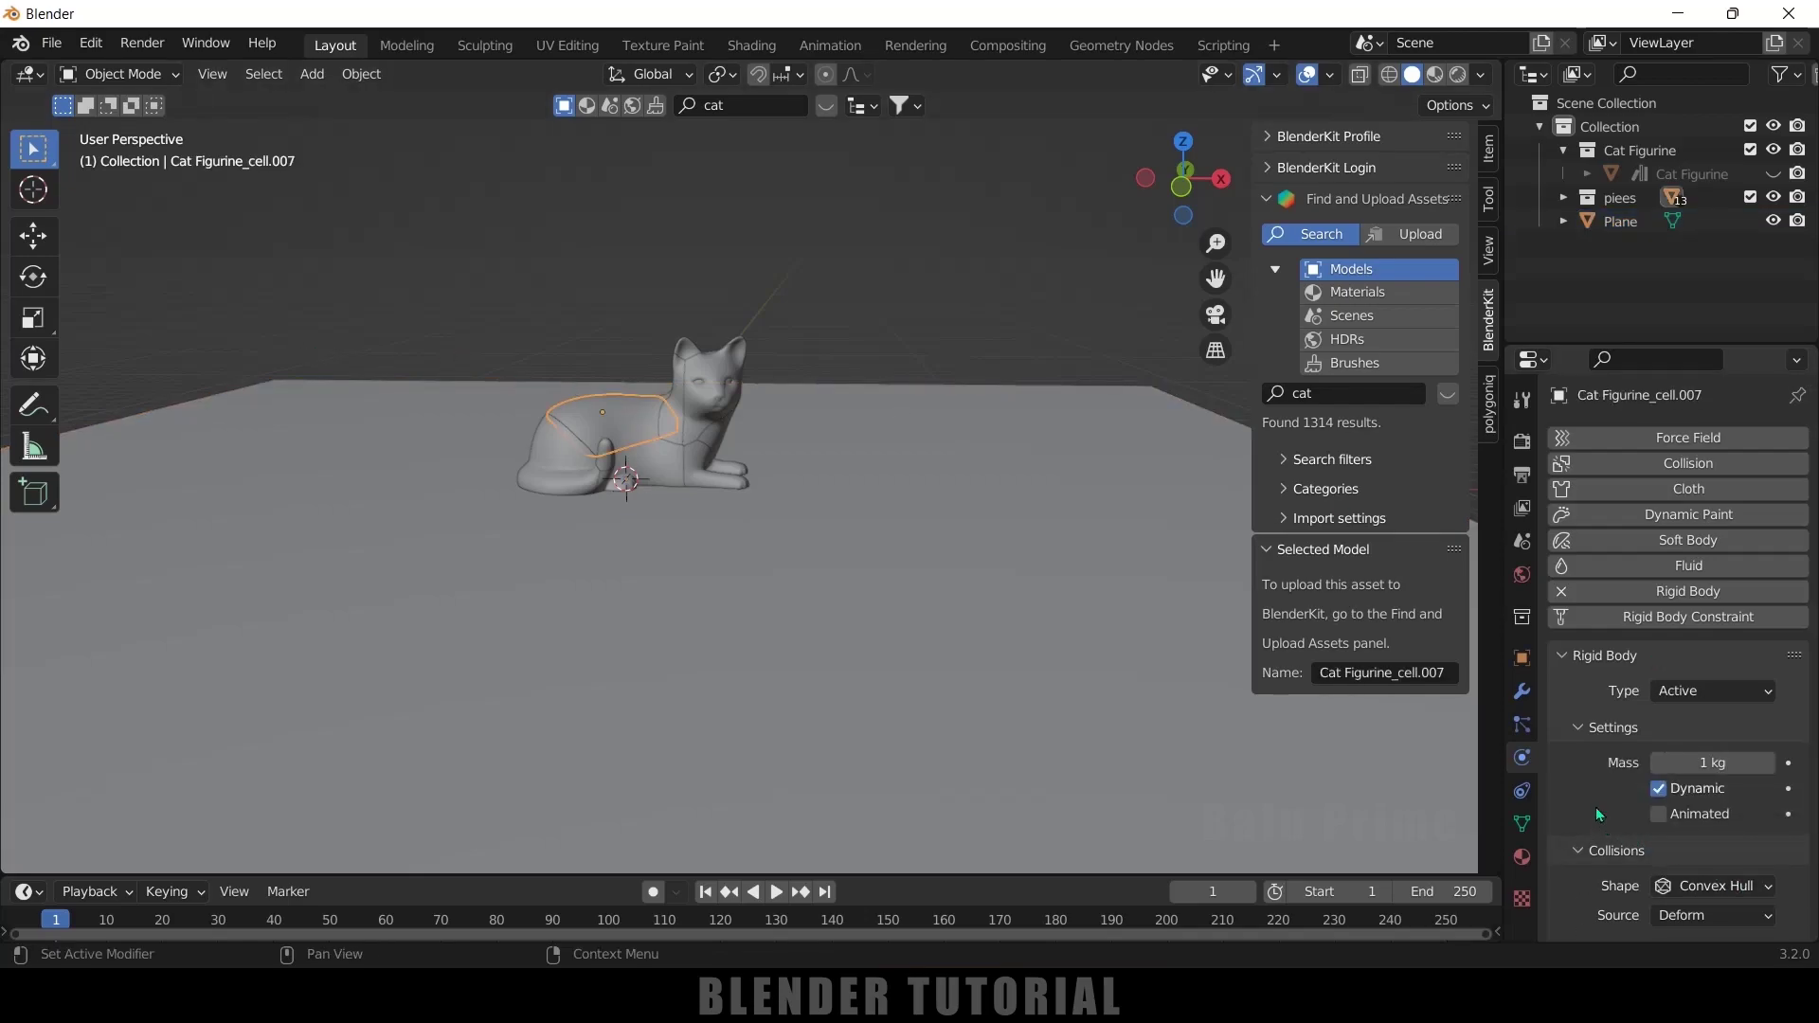
scroll(1600, 816, "down", 3)
scroll(1584, 923, "down", 3)
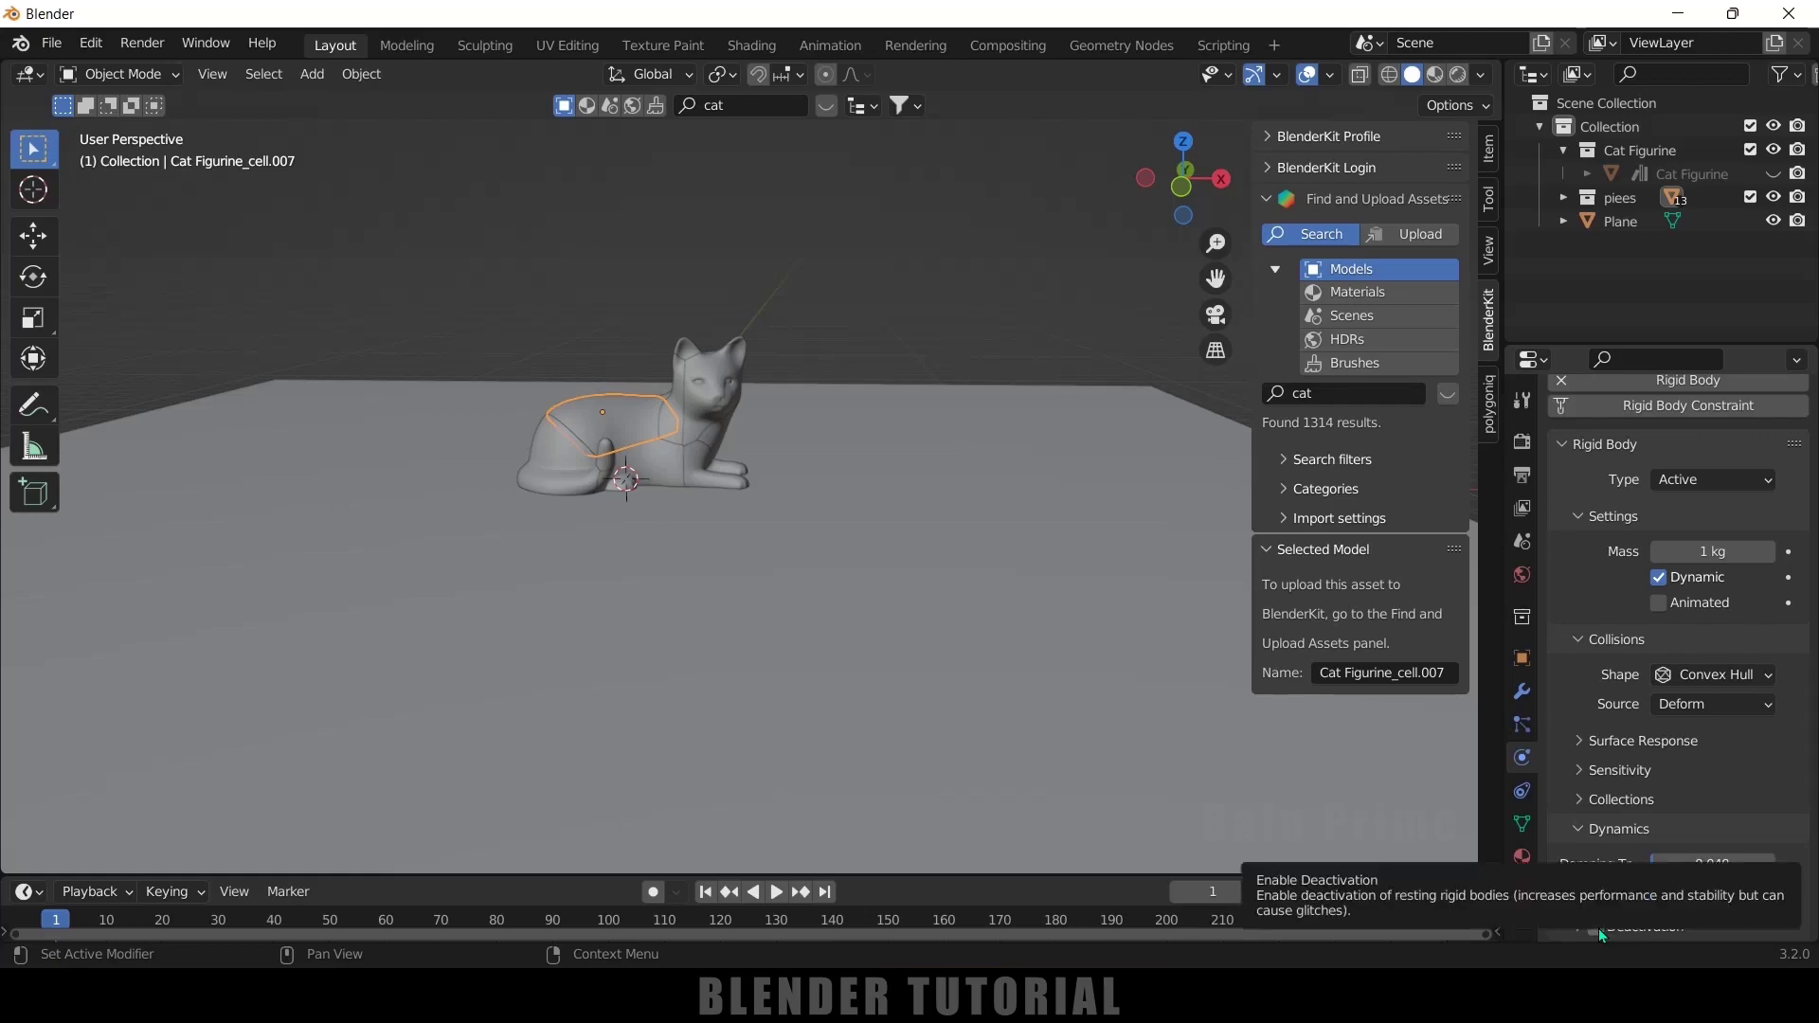
left_click(1597, 927)
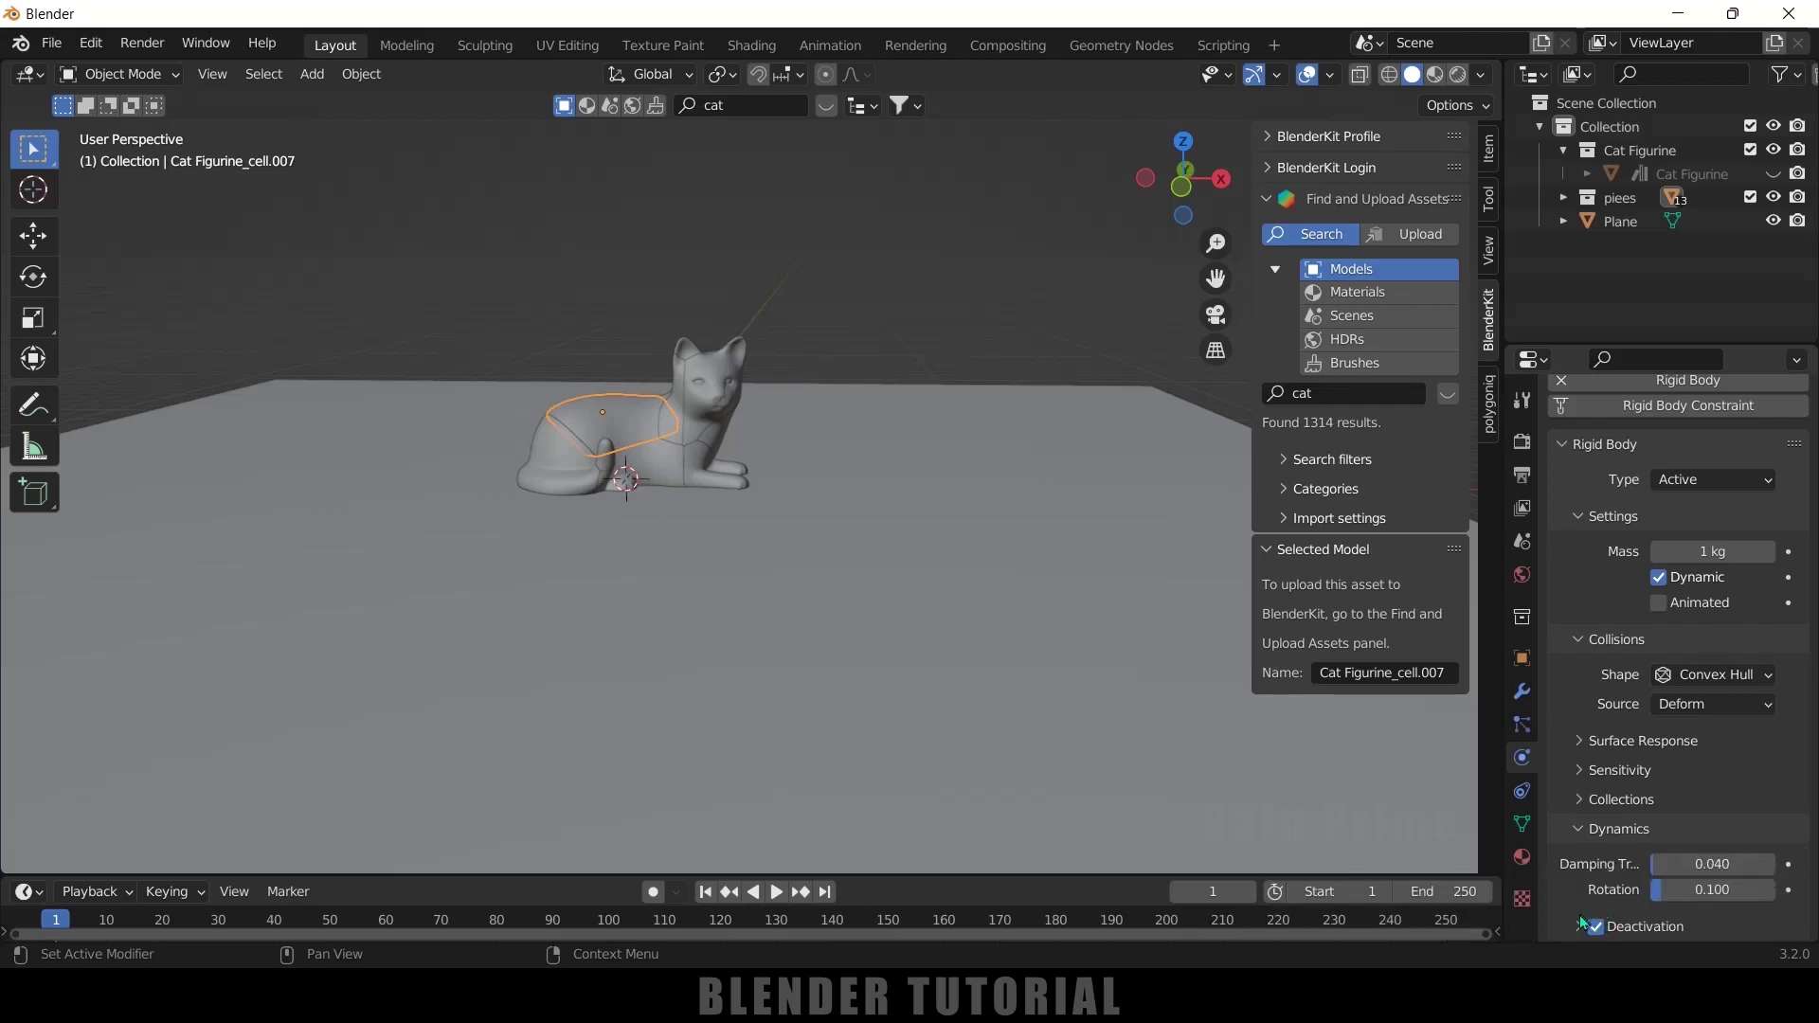
left_click(1578, 928)
scroll(1582, 924, "down", 3)
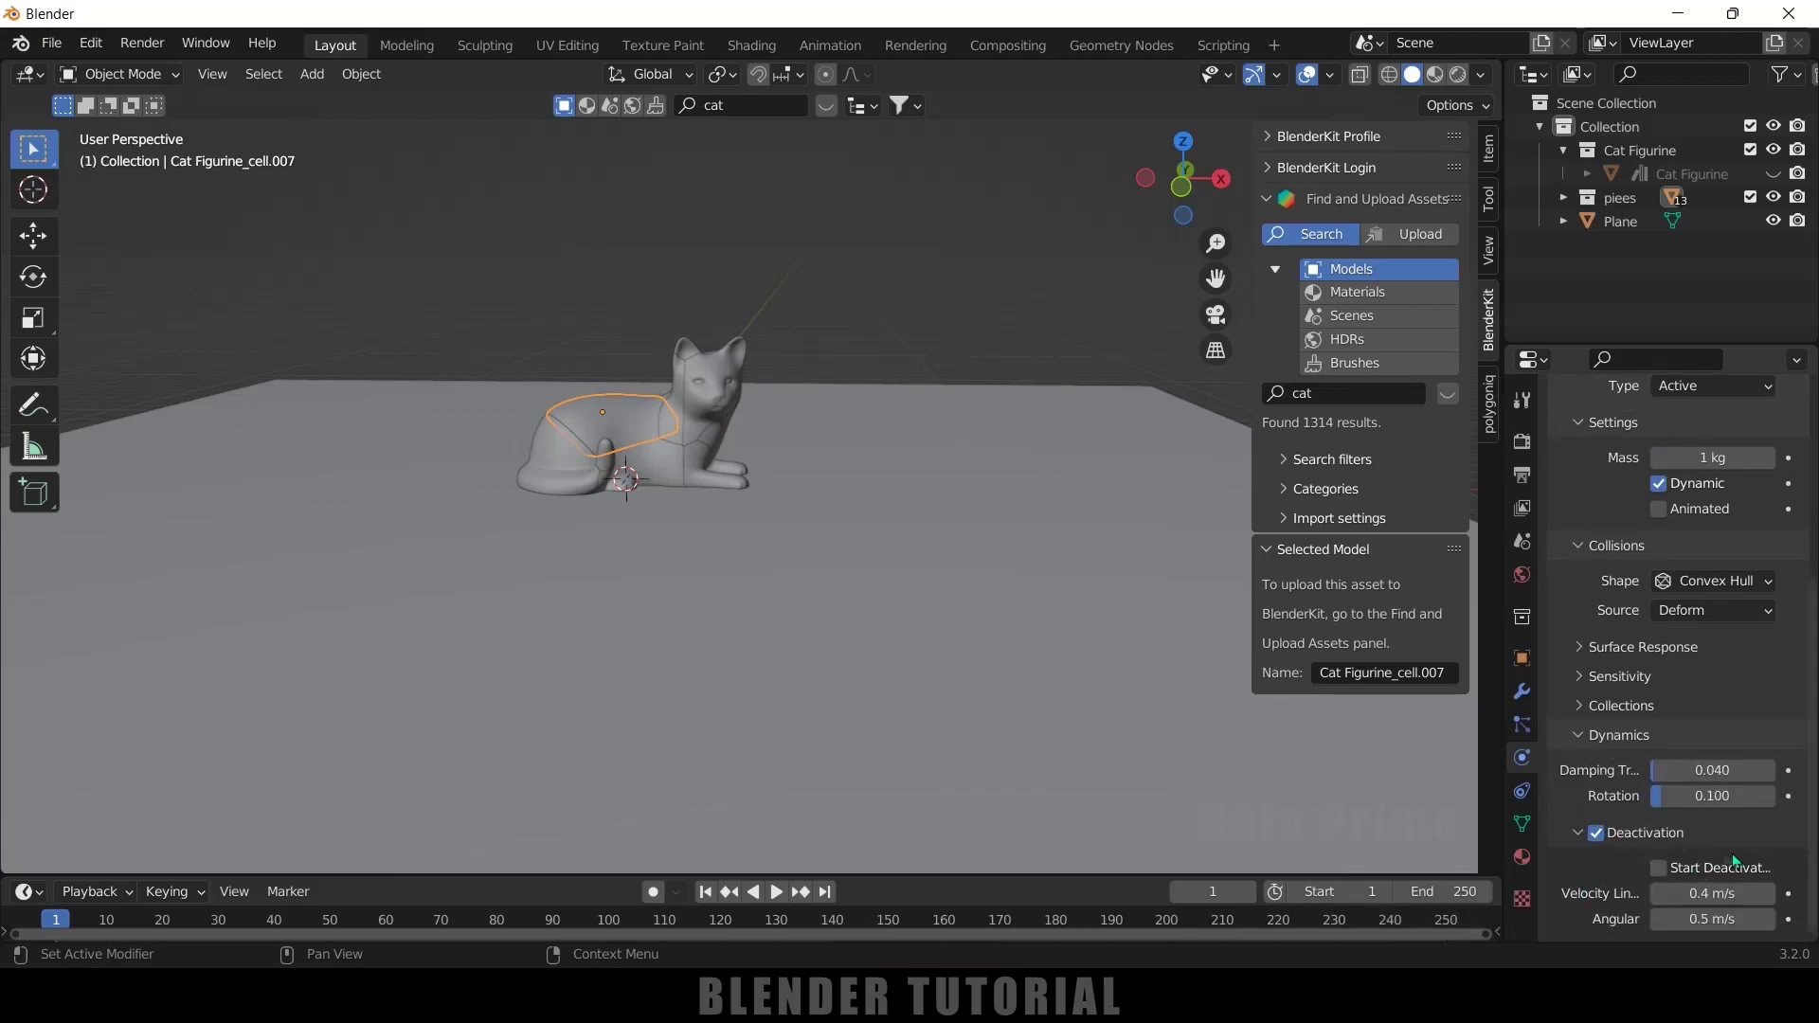
left_click(1659, 868)
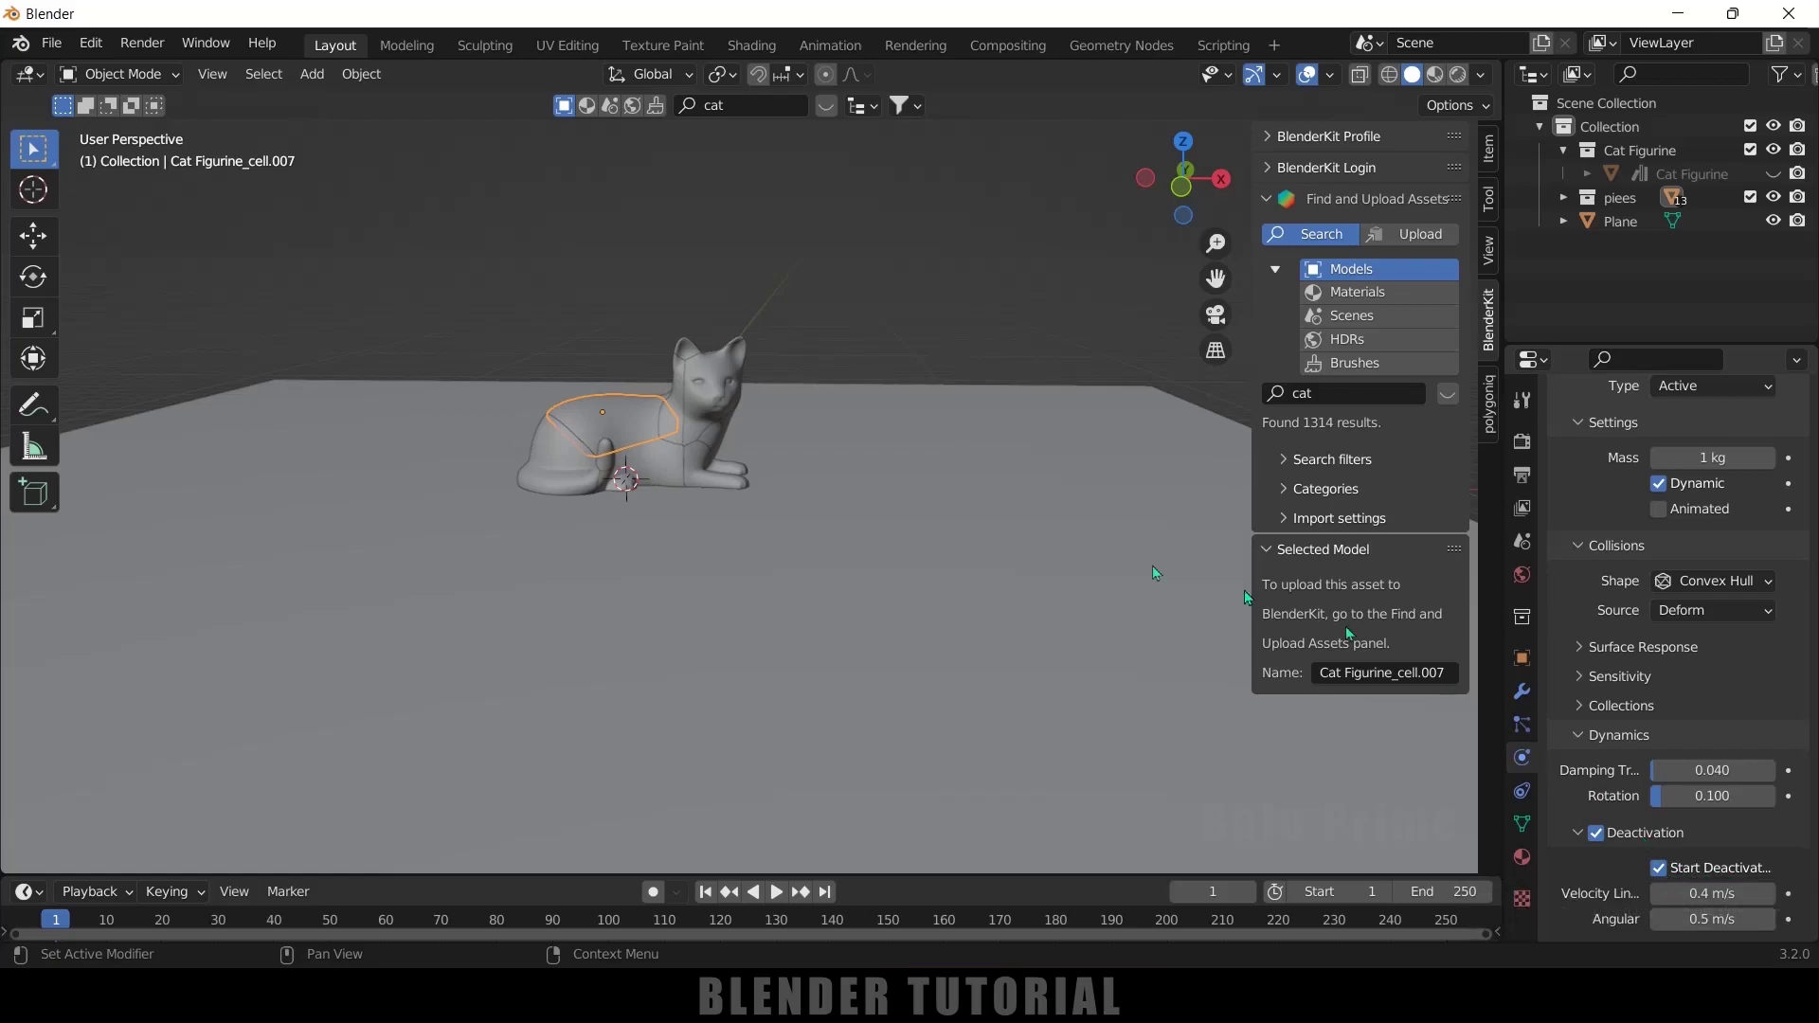
- Hide the ground plane, select all cat pieces, and copy the back piece's rigid body settings to them
left_click(1773, 220)
left_click_drag(377, 294, 839, 577)
left_click(360, 74)
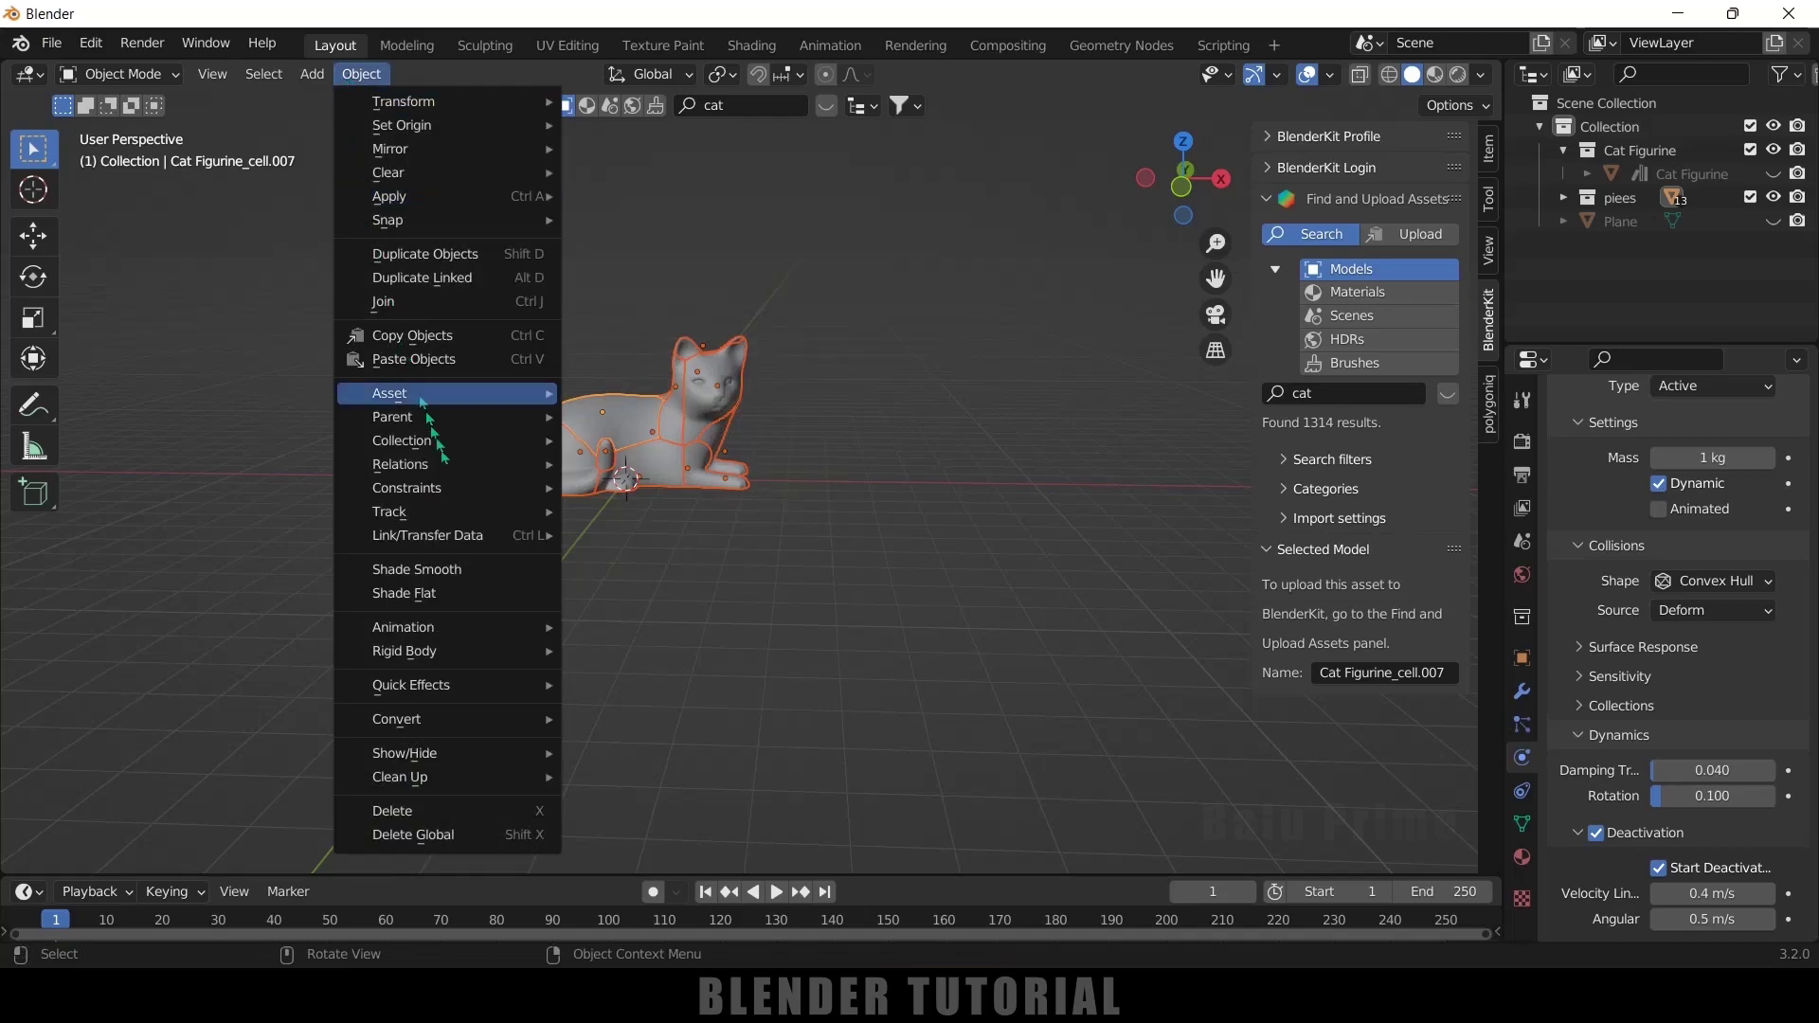
mouse_move(466, 656)
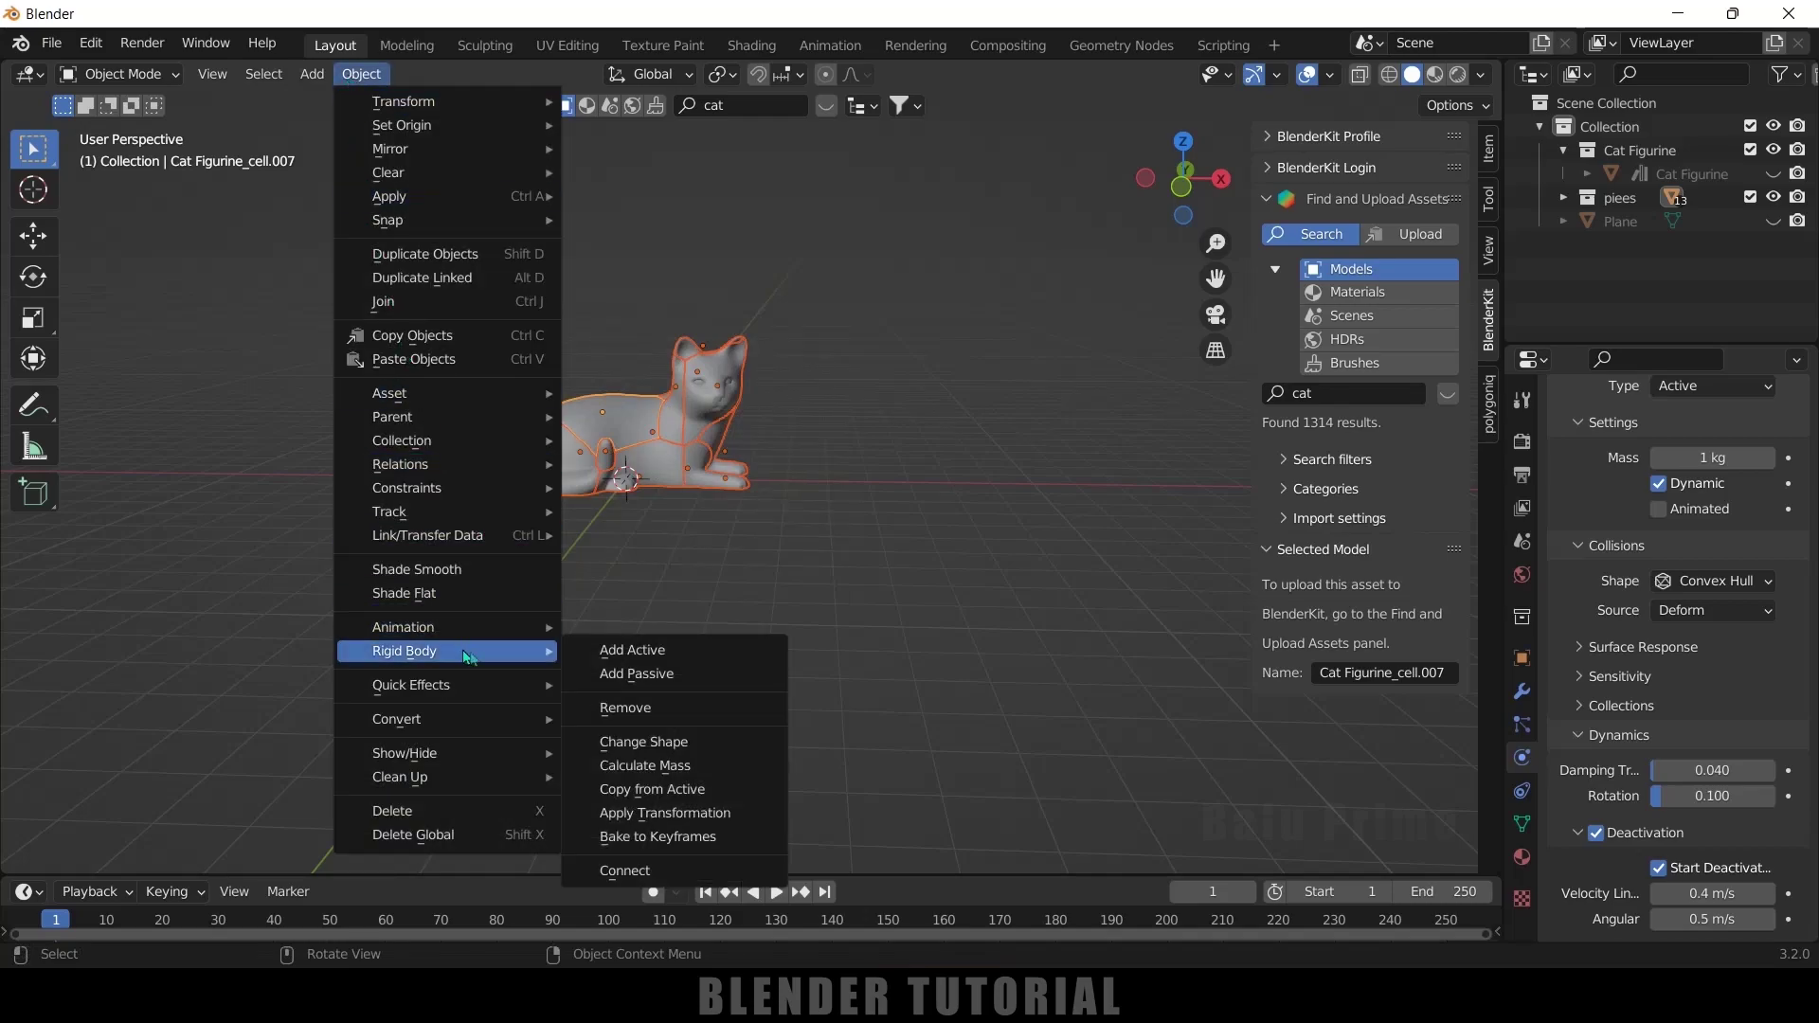
left_click(675, 789)
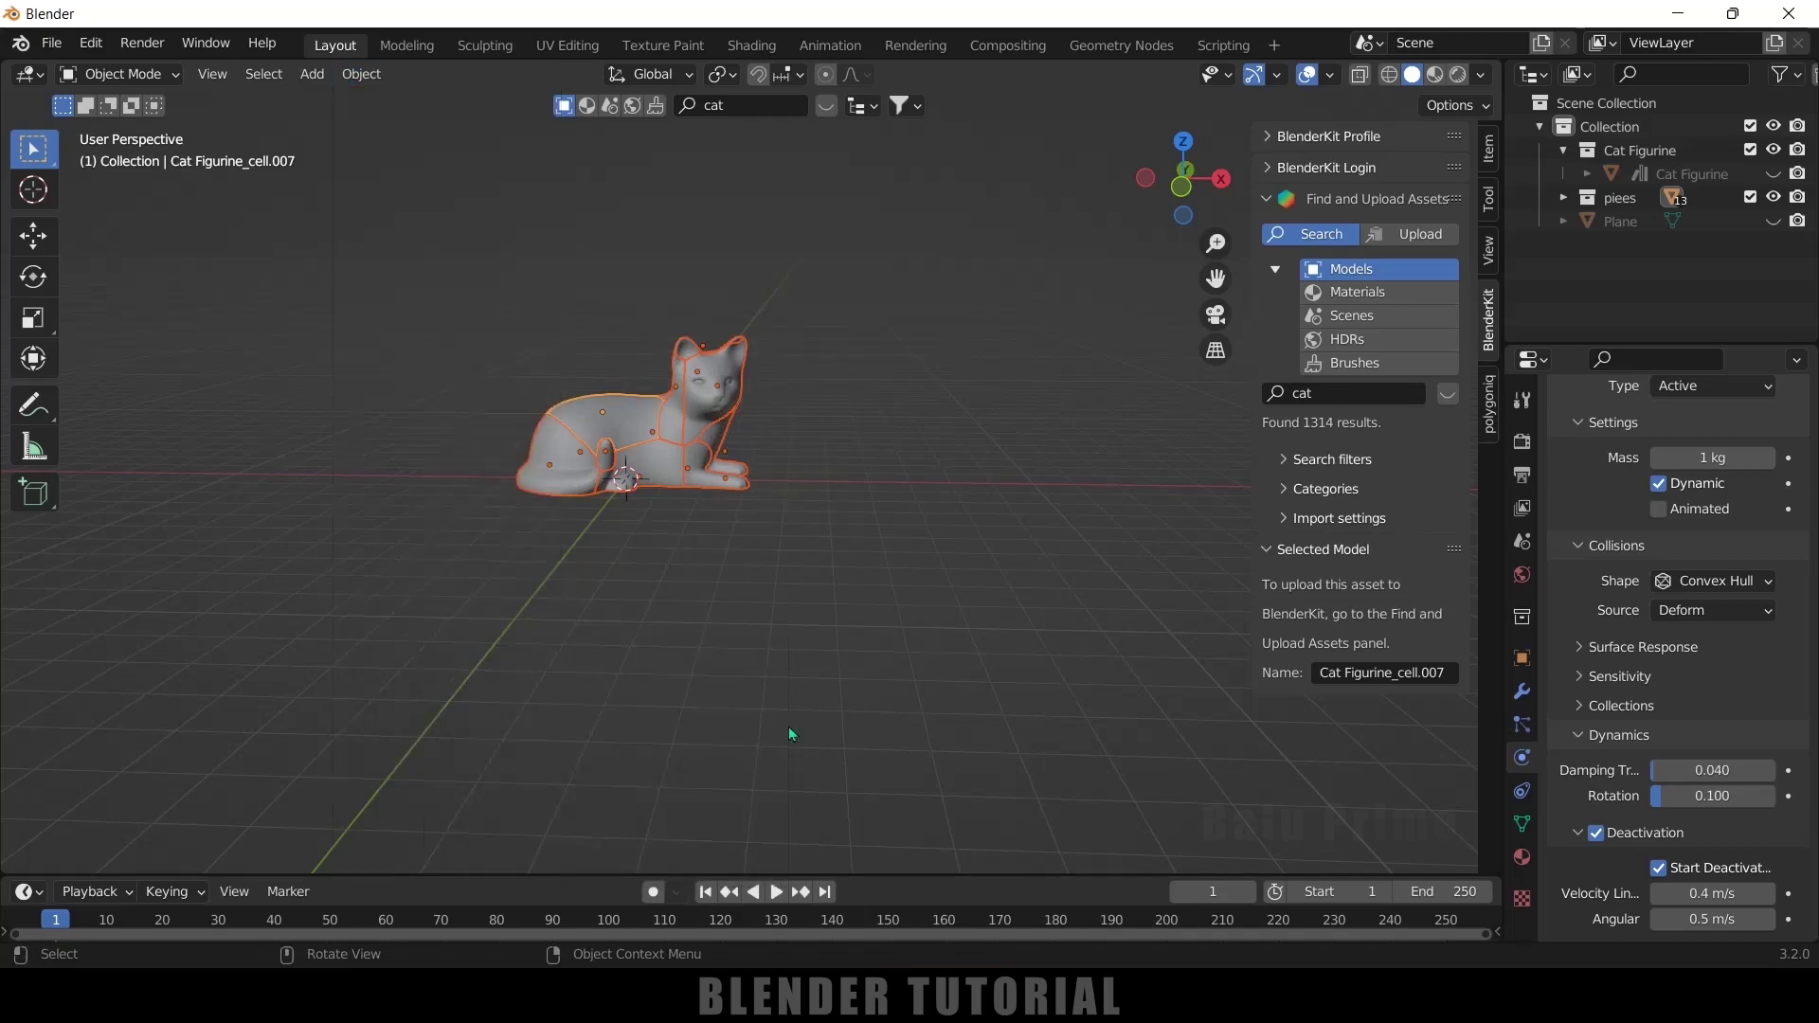
- Play the simulation to check the deactivated cat pieces, and stop it
left_click(775, 891)
left_click(775, 892)
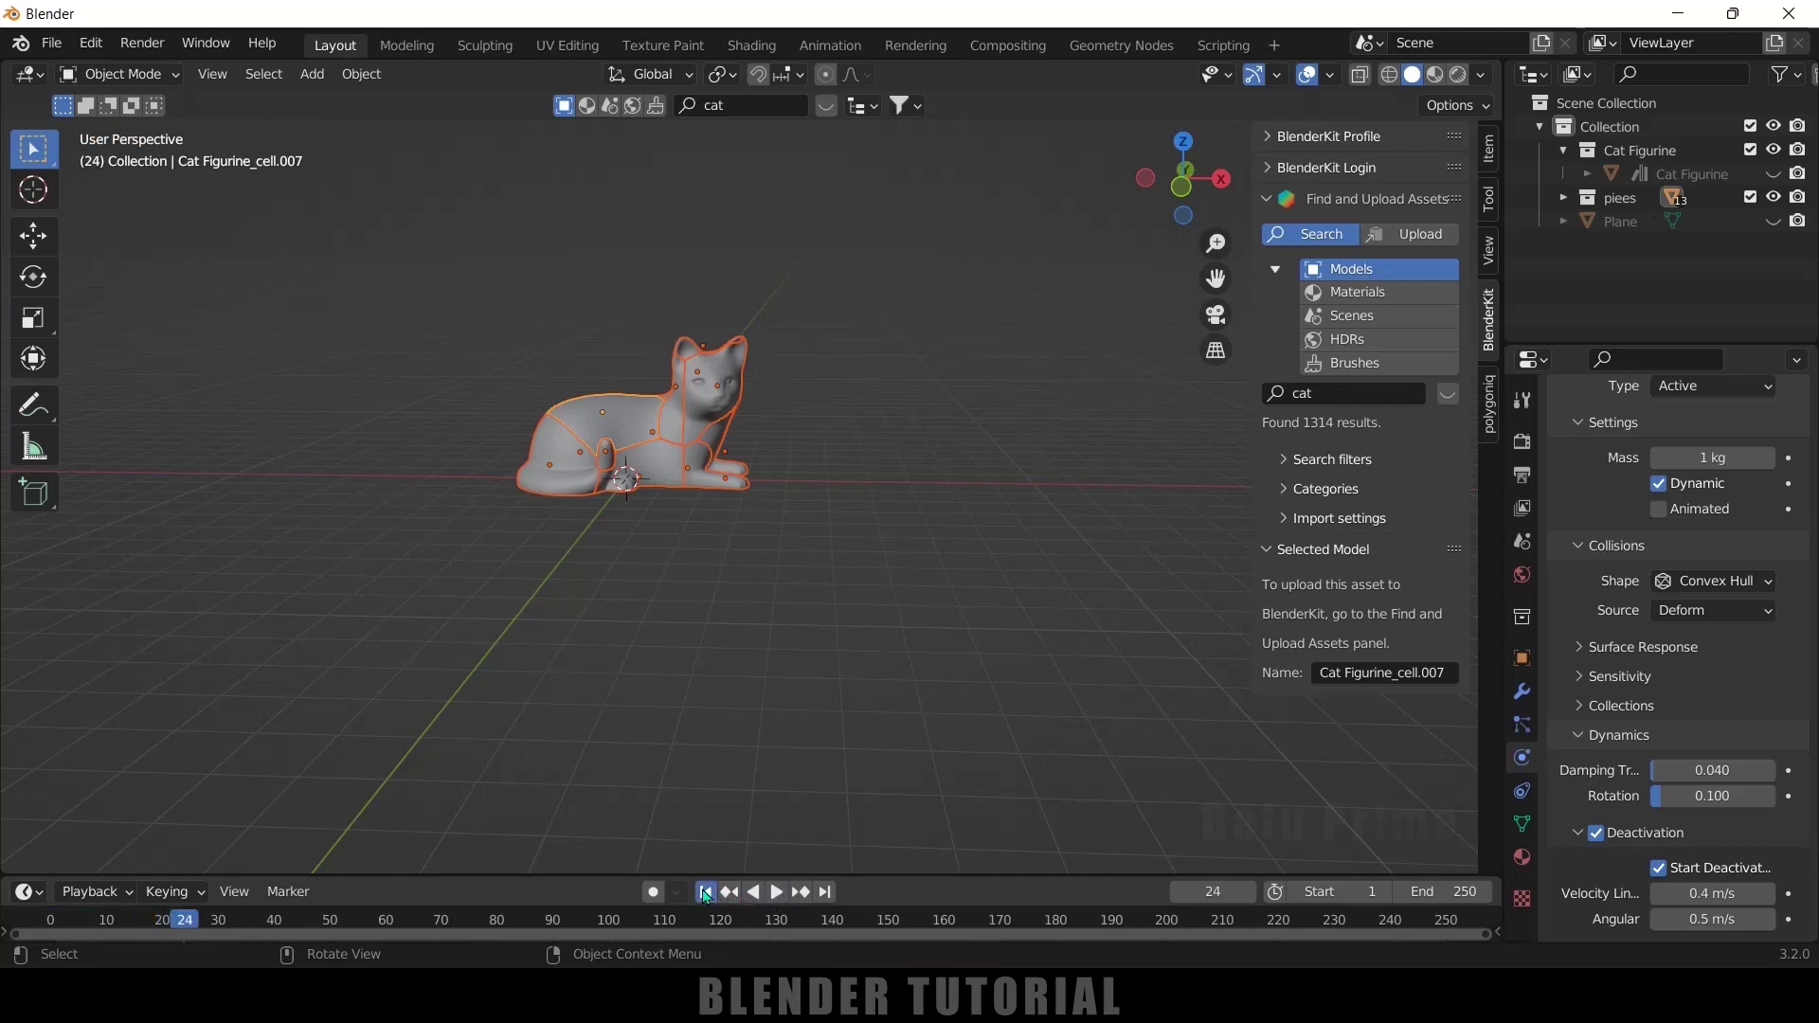
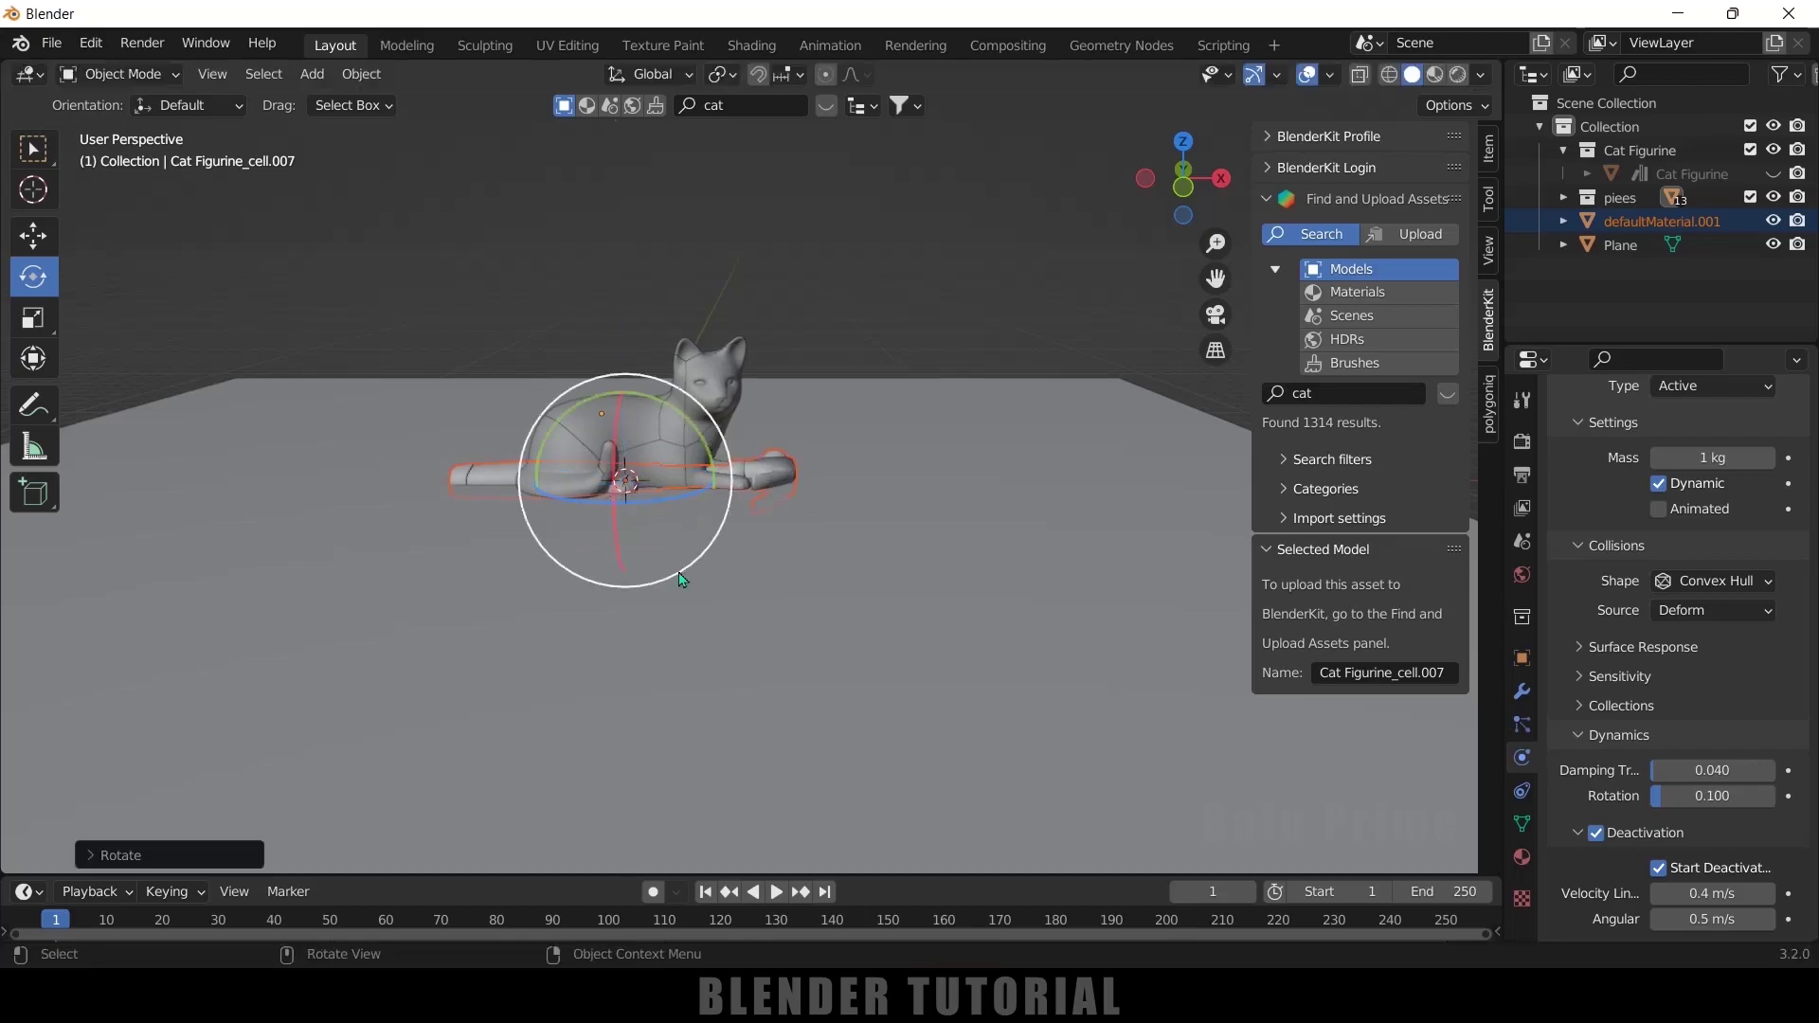
- Rotate the hammer slightly about Z so its handle lines up with the X axis, and raise it above the cat
key("KP_7")
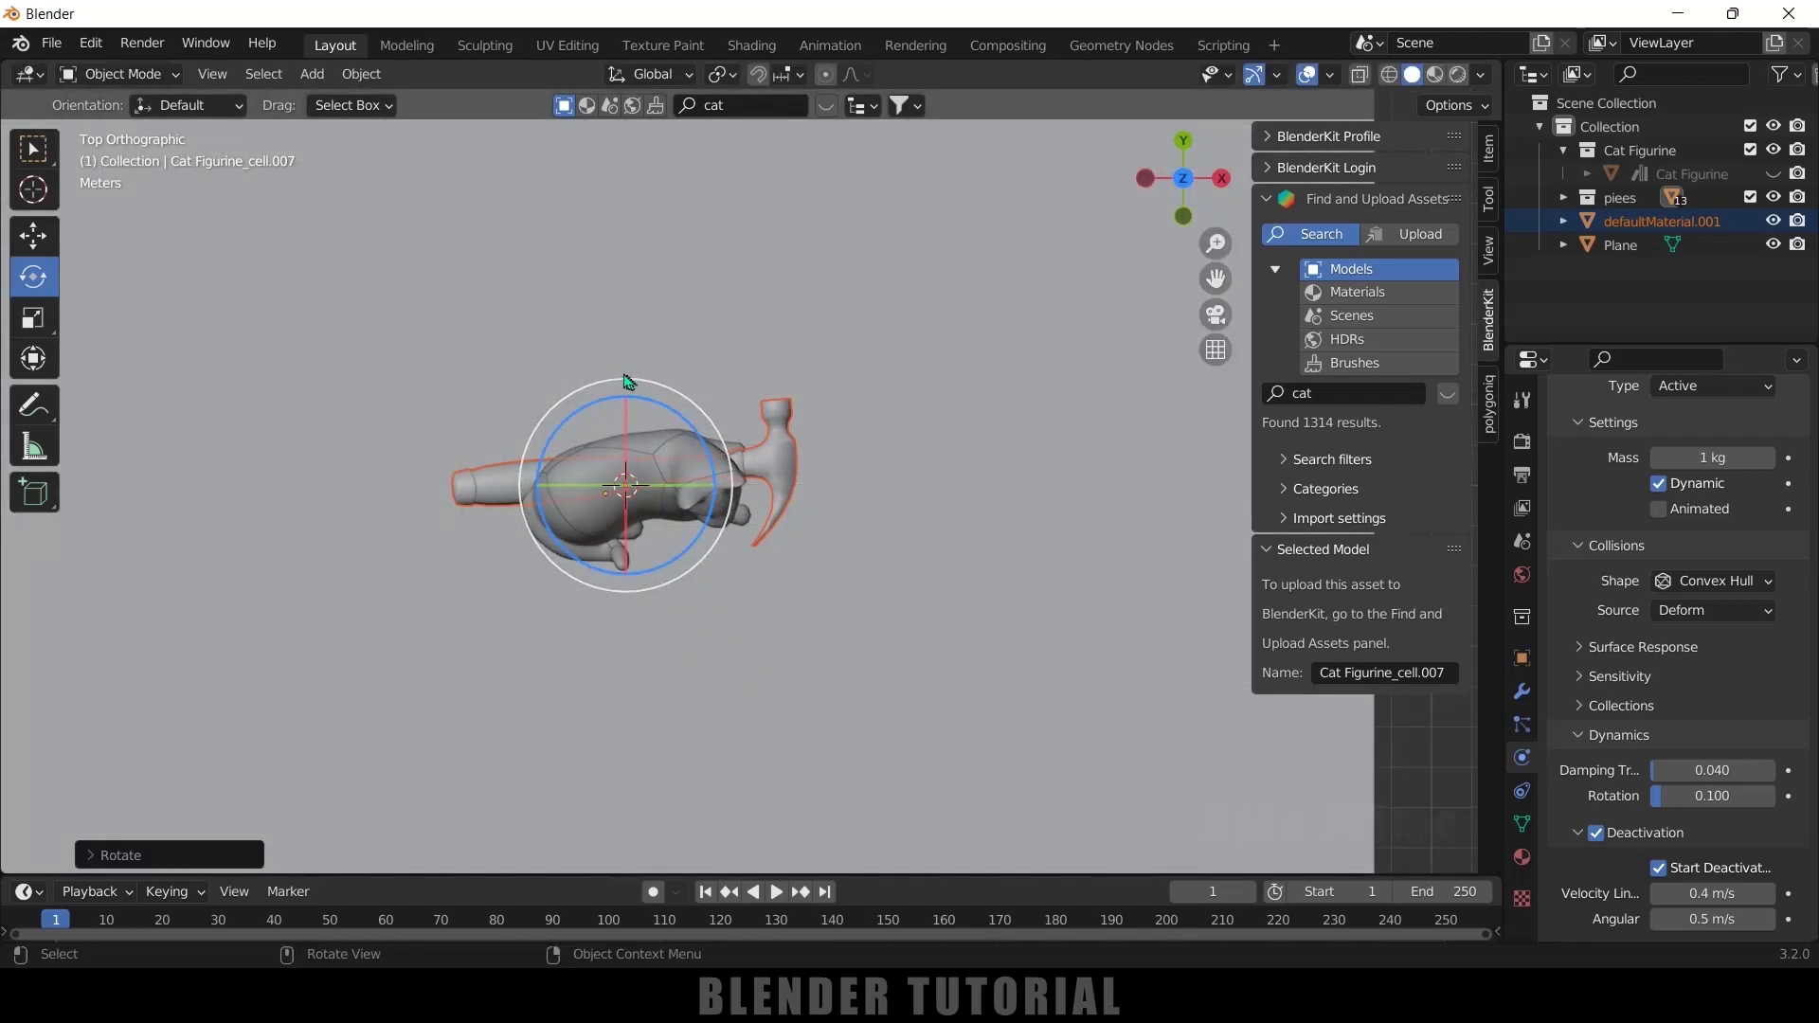
left_click_drag(580, 426, 593, 400)
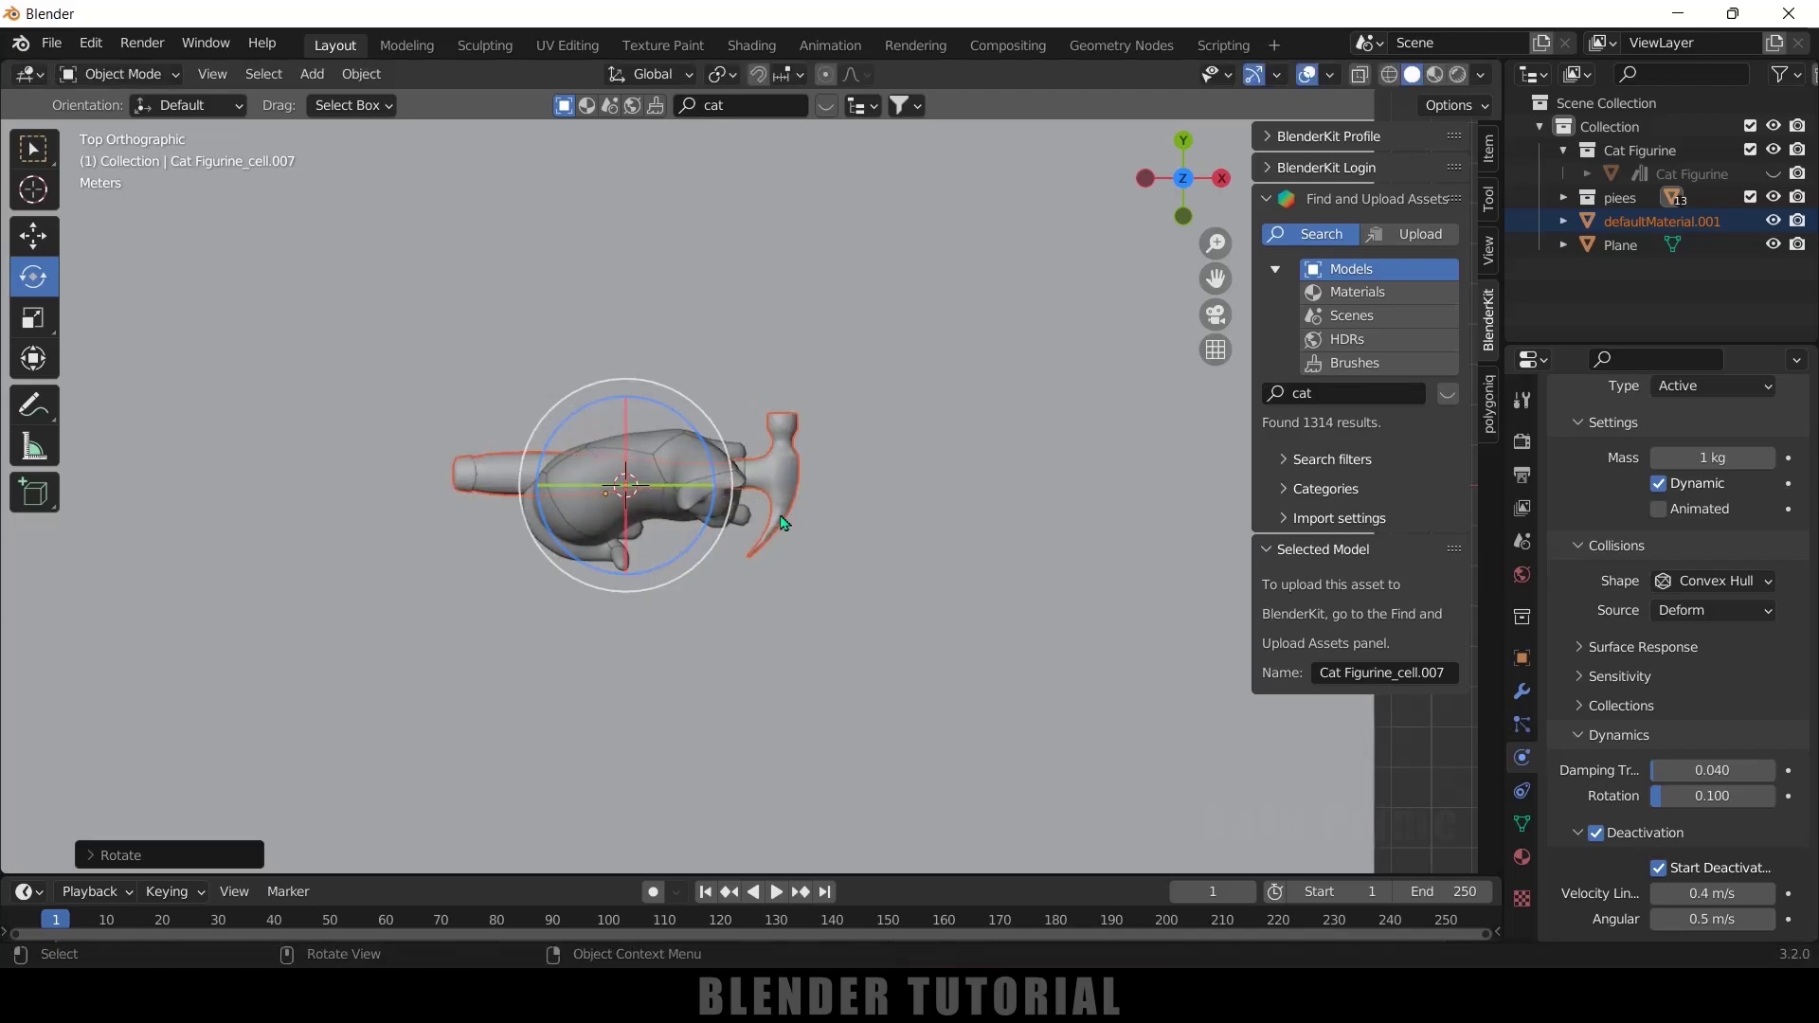
middle_click_drag(782, 524, 786, 352)
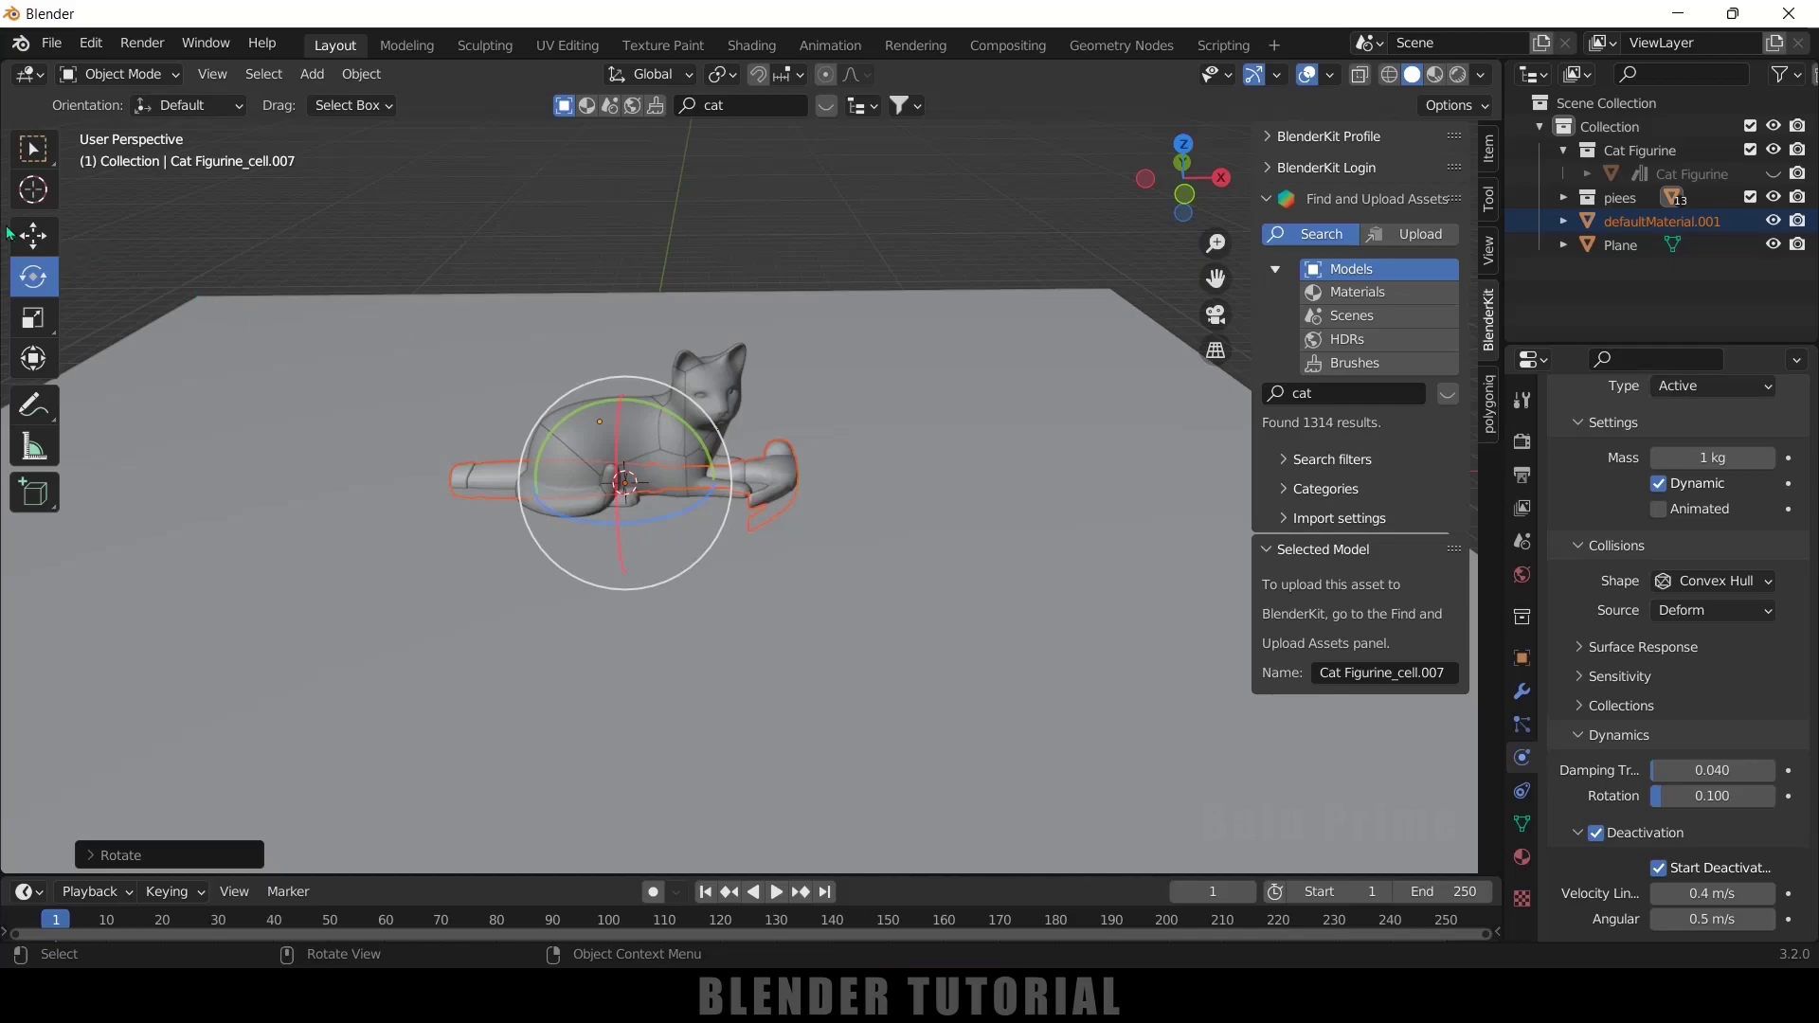
left_click(45, 242)
left_click_drag(632, 409, 631, 156)
middle_click_drag(751, 539, 857, 462)
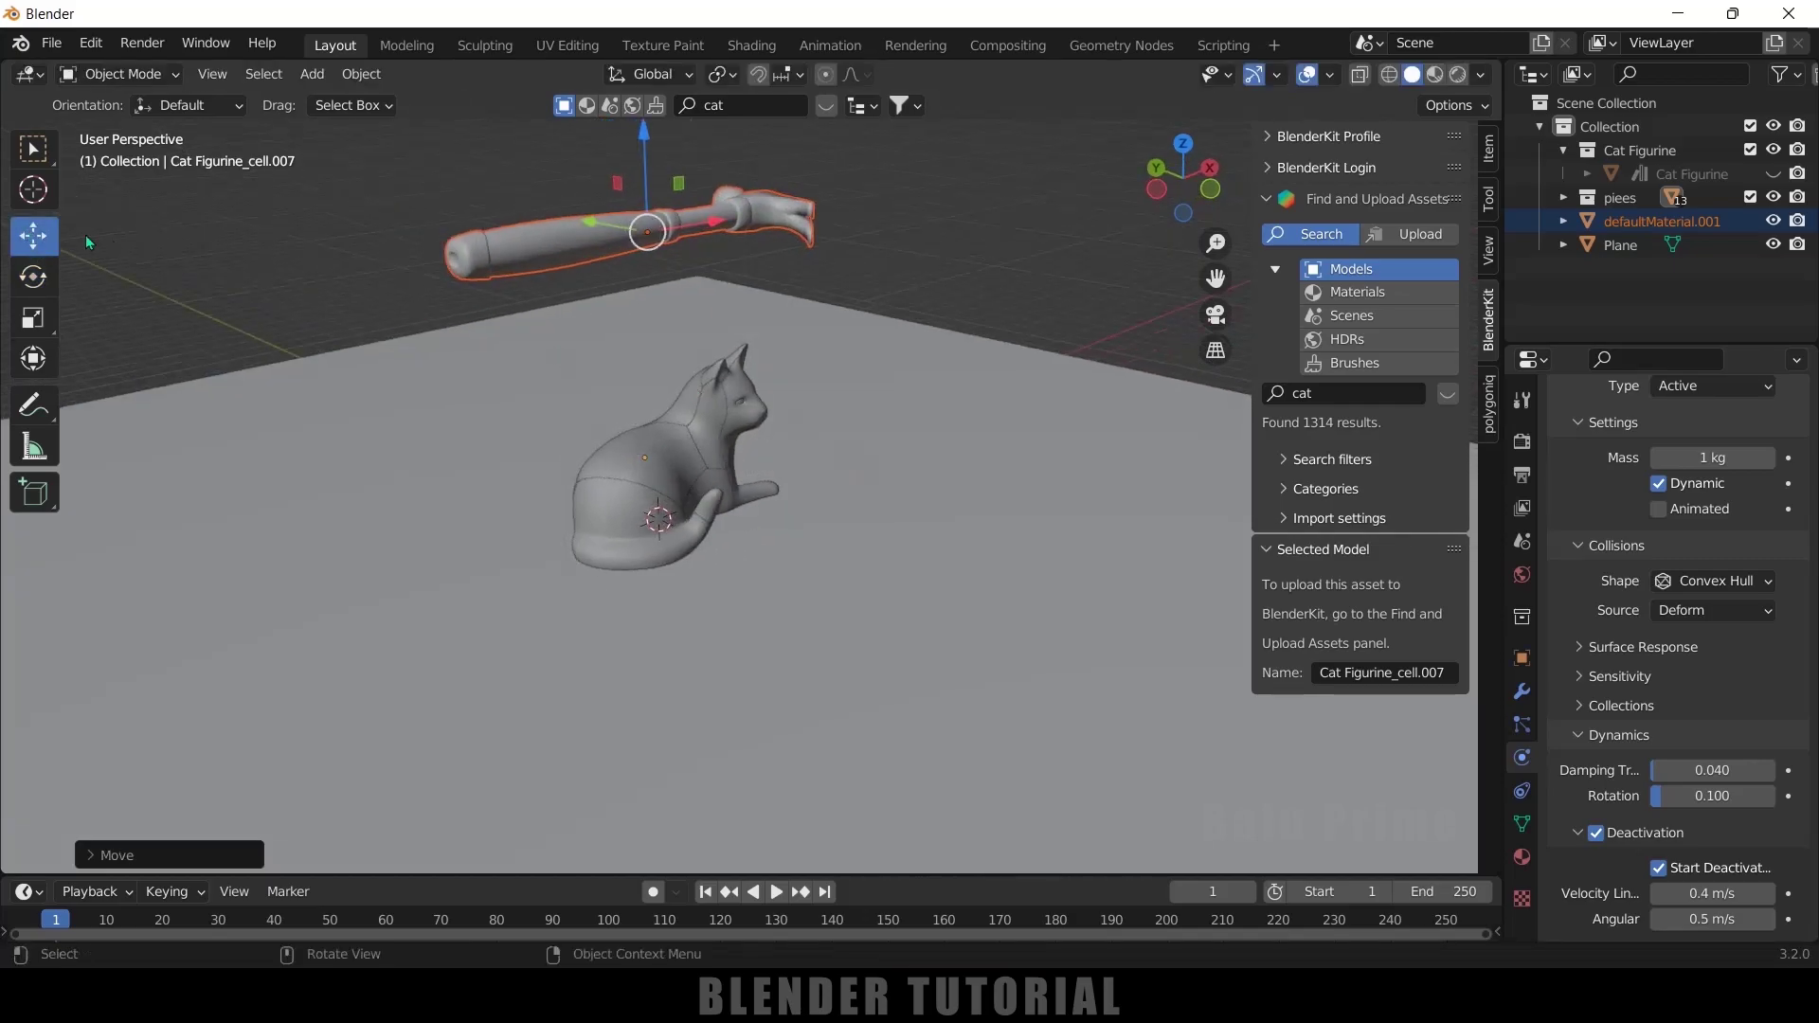
- Rotate the hammer about its handle's long axis so the striking face points down toward the cat
left_click(41, 281)
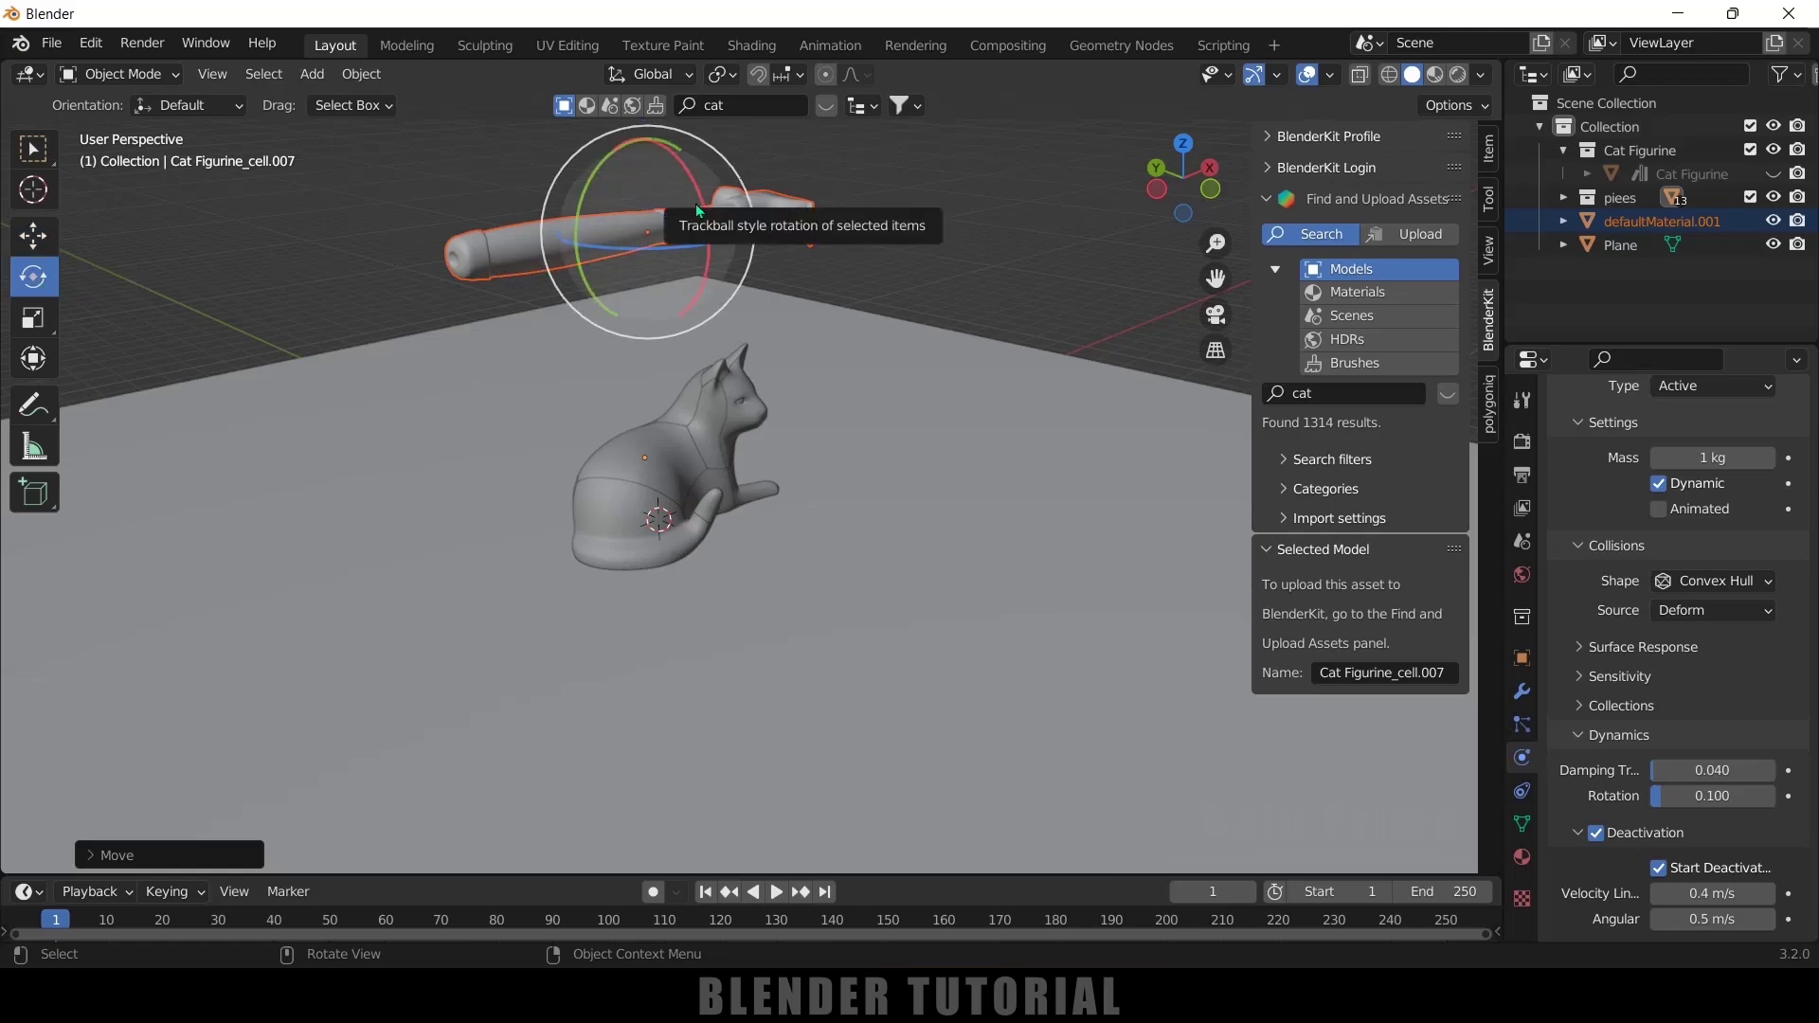
key("KP_7")
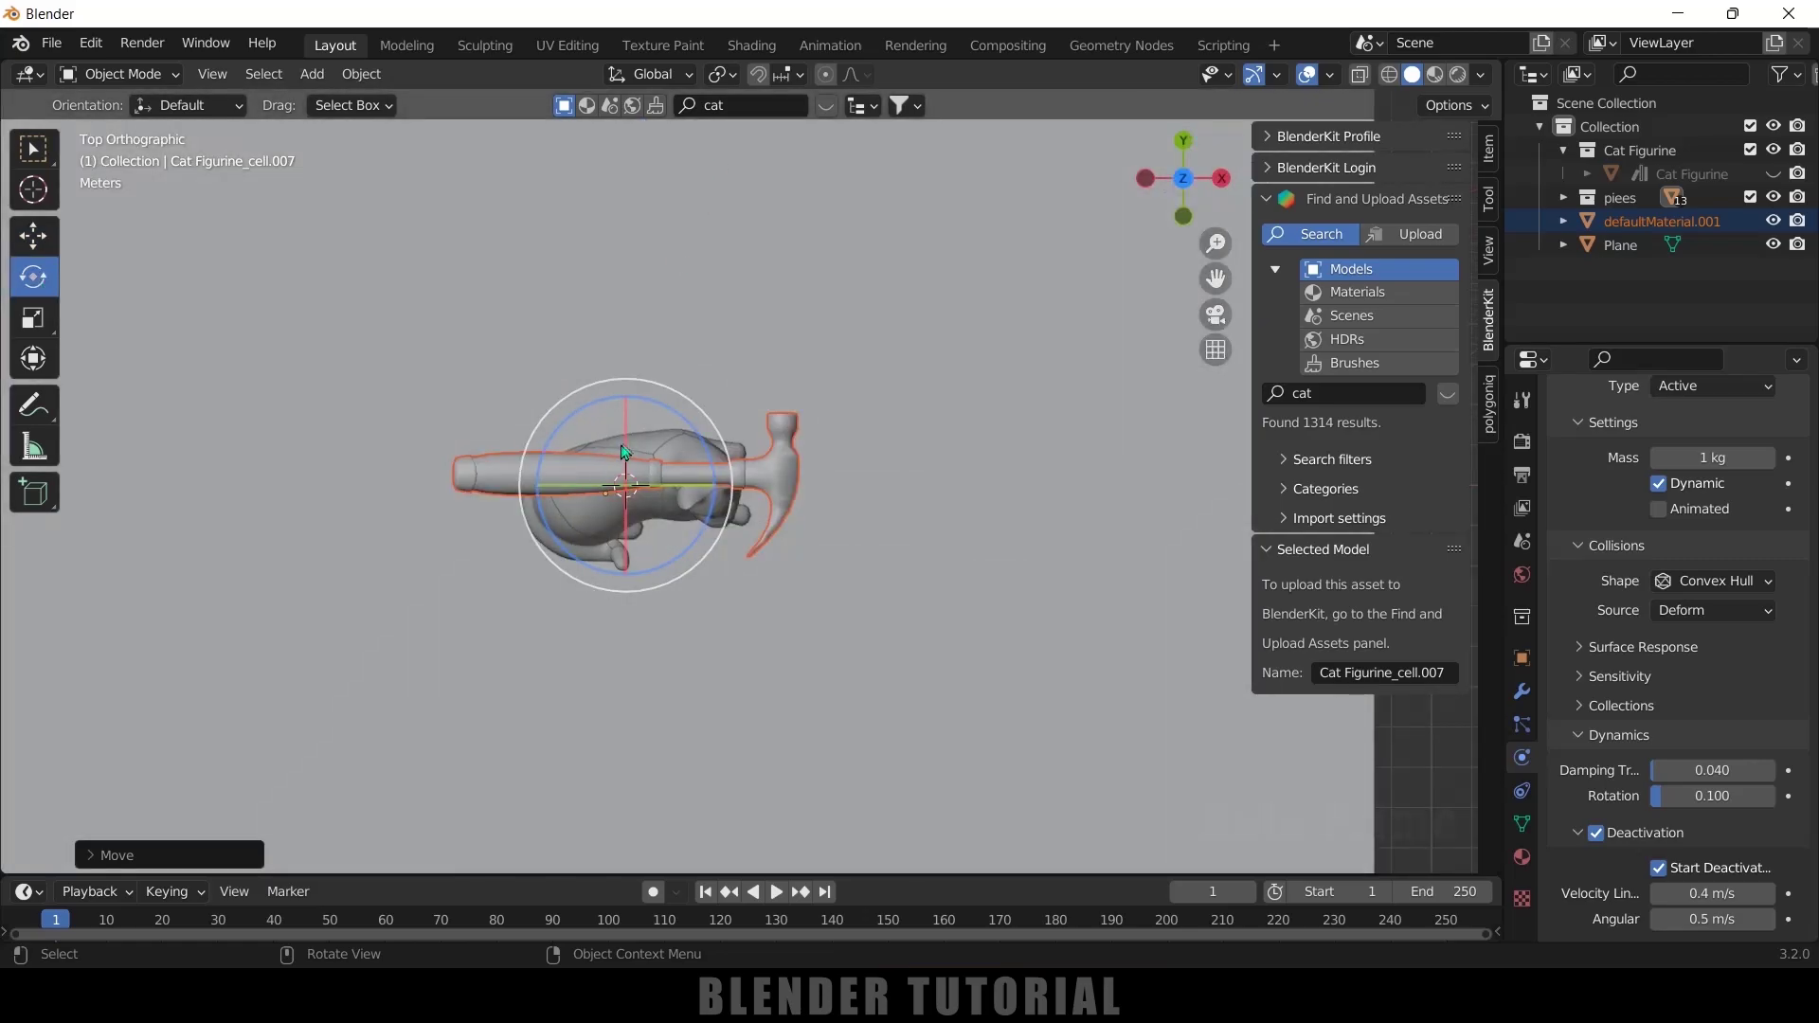
left_click_drag(624, 453, 178, 592)
middle_click_drag(179, 592, 771, 600)
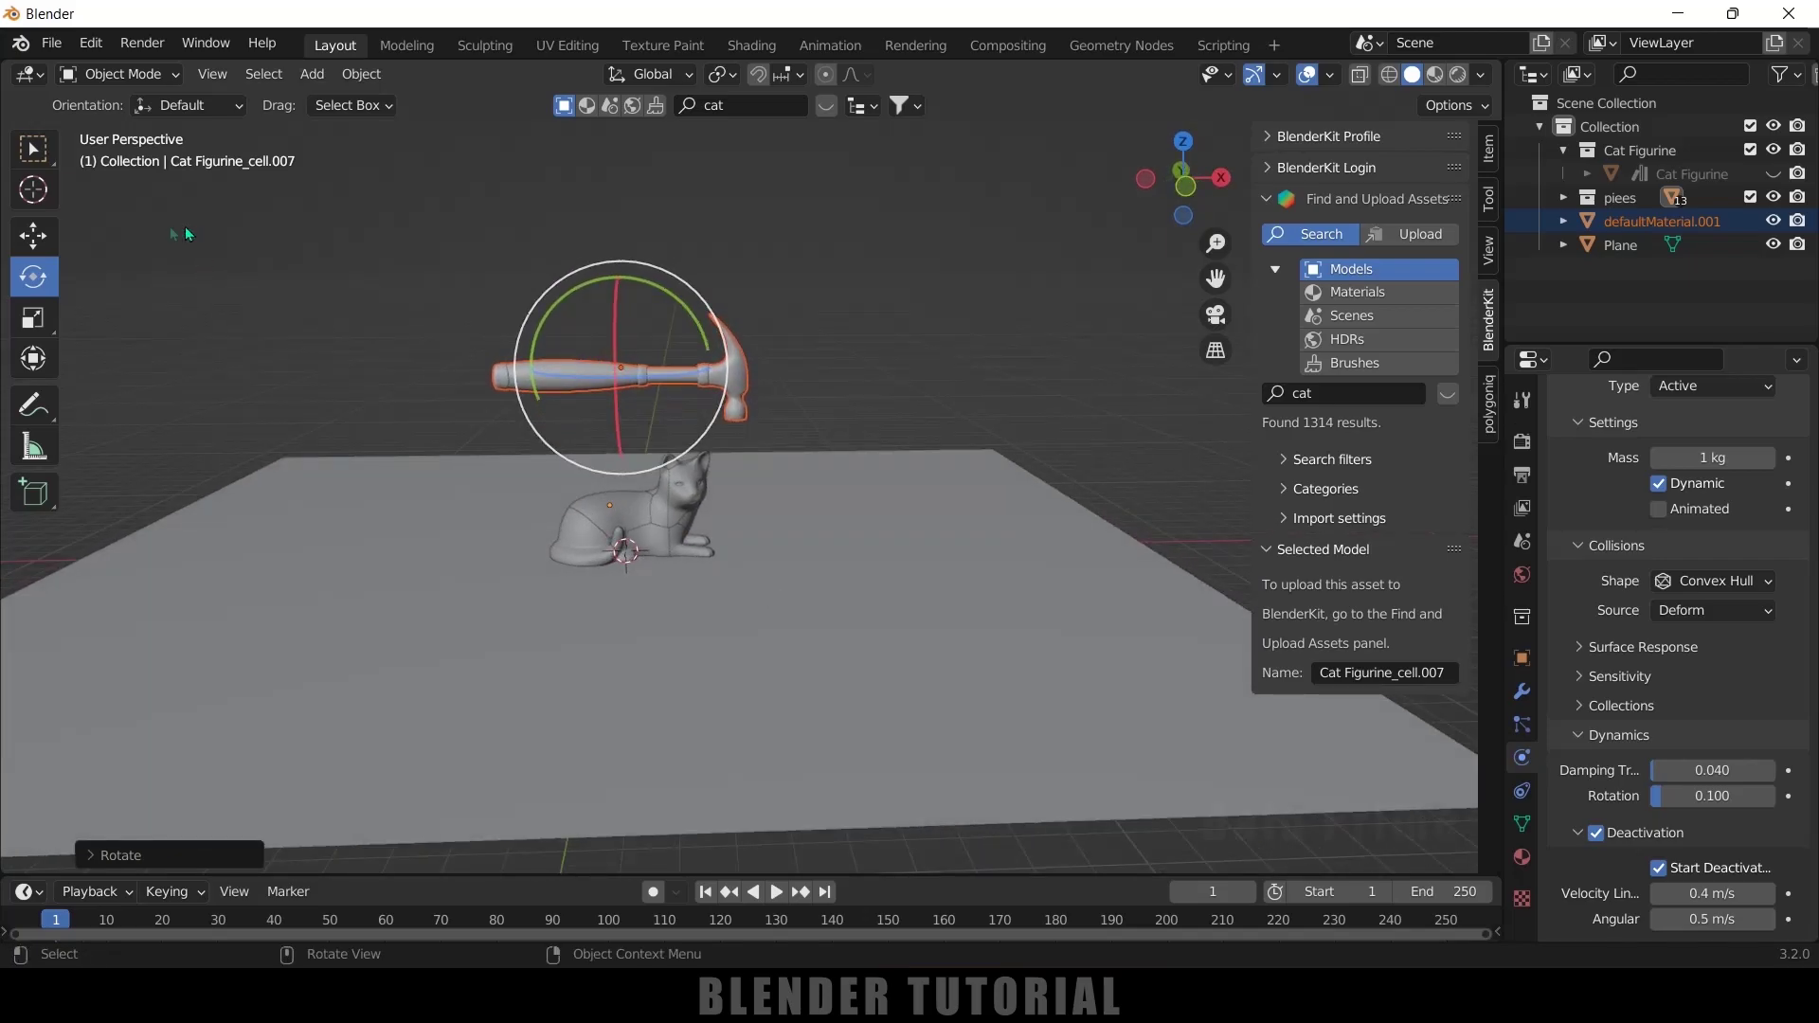
- Raise the hammer higher above the cat and shift it along X toward the cat's front
left_click(34, 235)
left_click_drag(630, 294, 625, 220)
left_click_drag(702, 308, 727, 306)
key("KP_1")
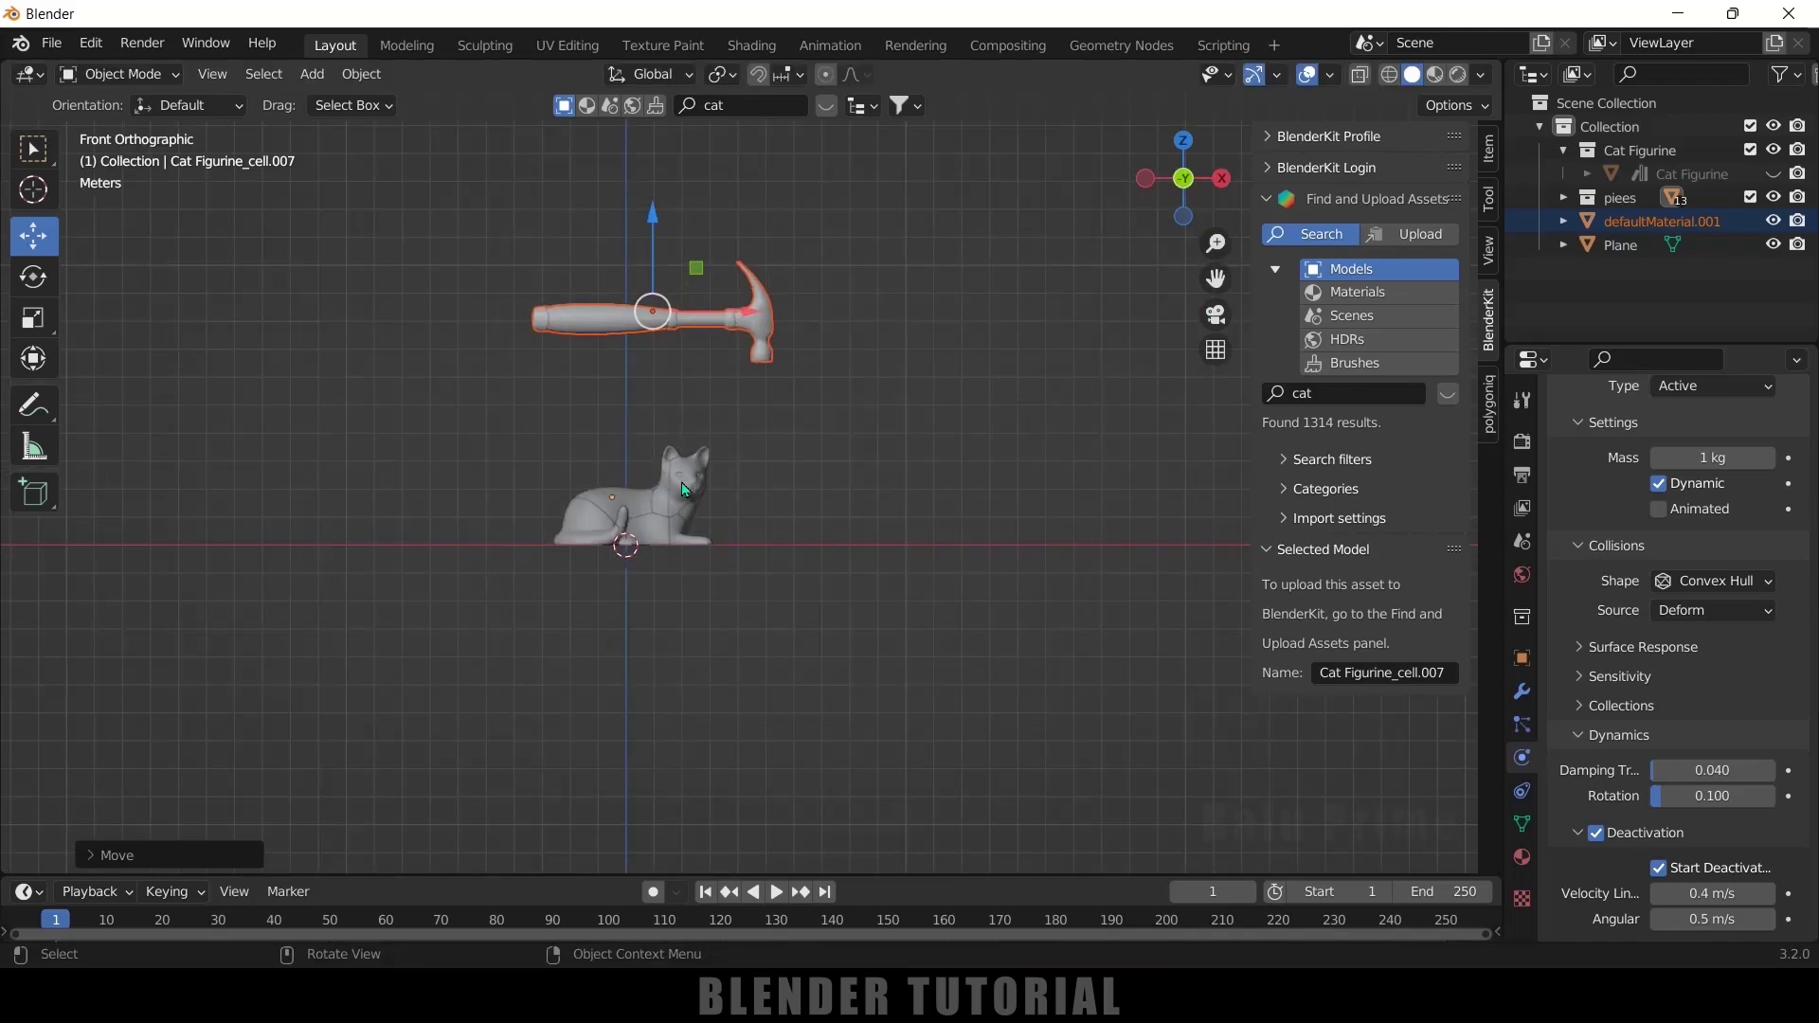
scroll(684, 488, "up", 2)
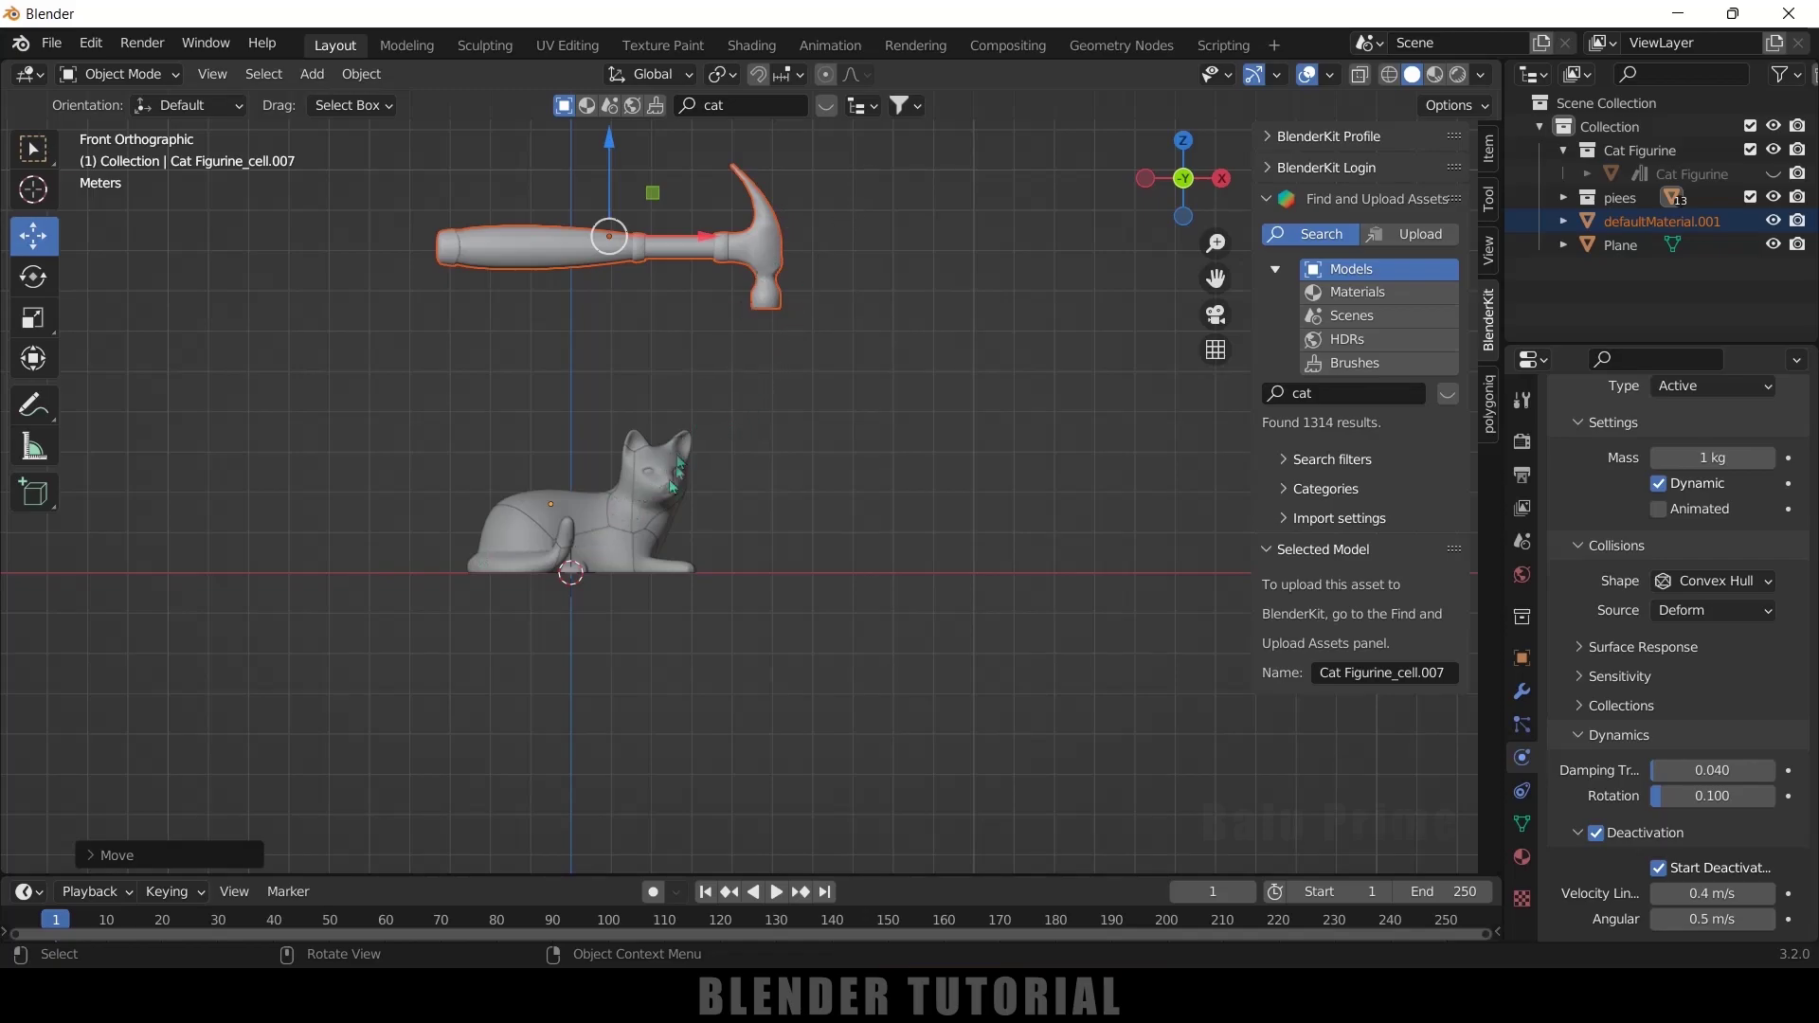
middle_click_drag(617, 564, 734, 414)
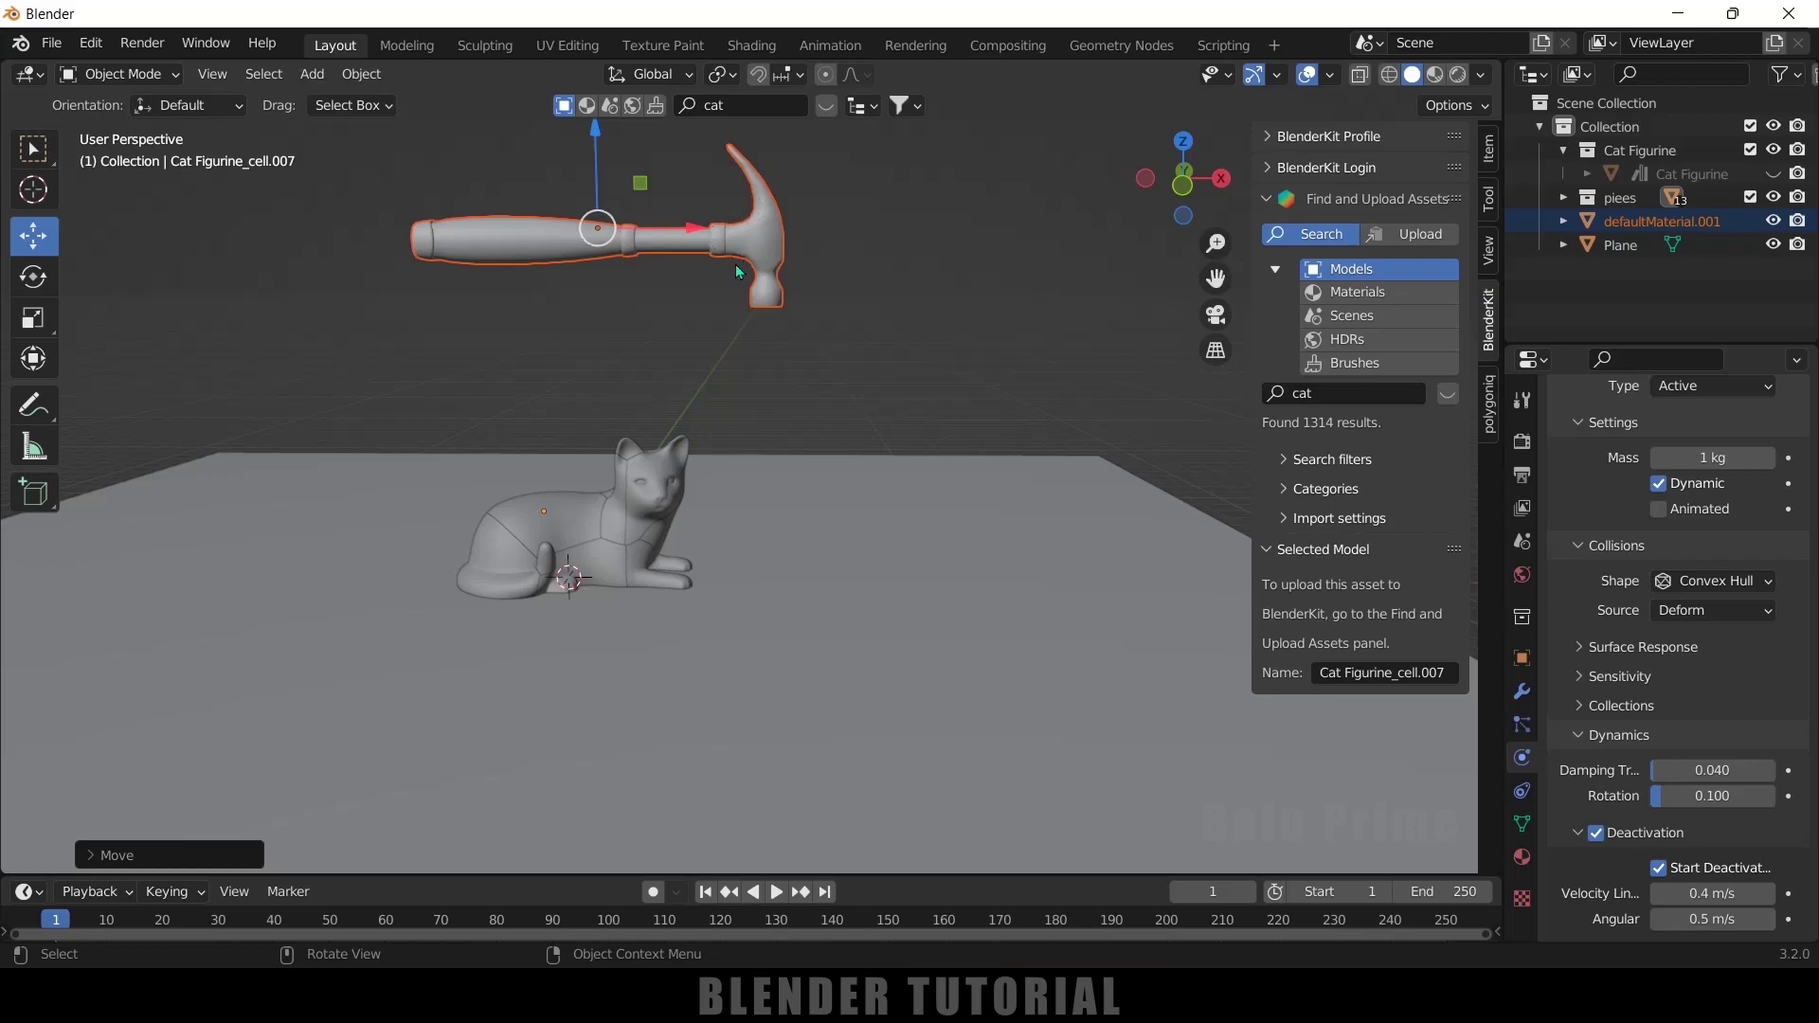
- Select only the hammer and add an Active rigid body to it
left_click(739, 272)
left_click(745, 254)
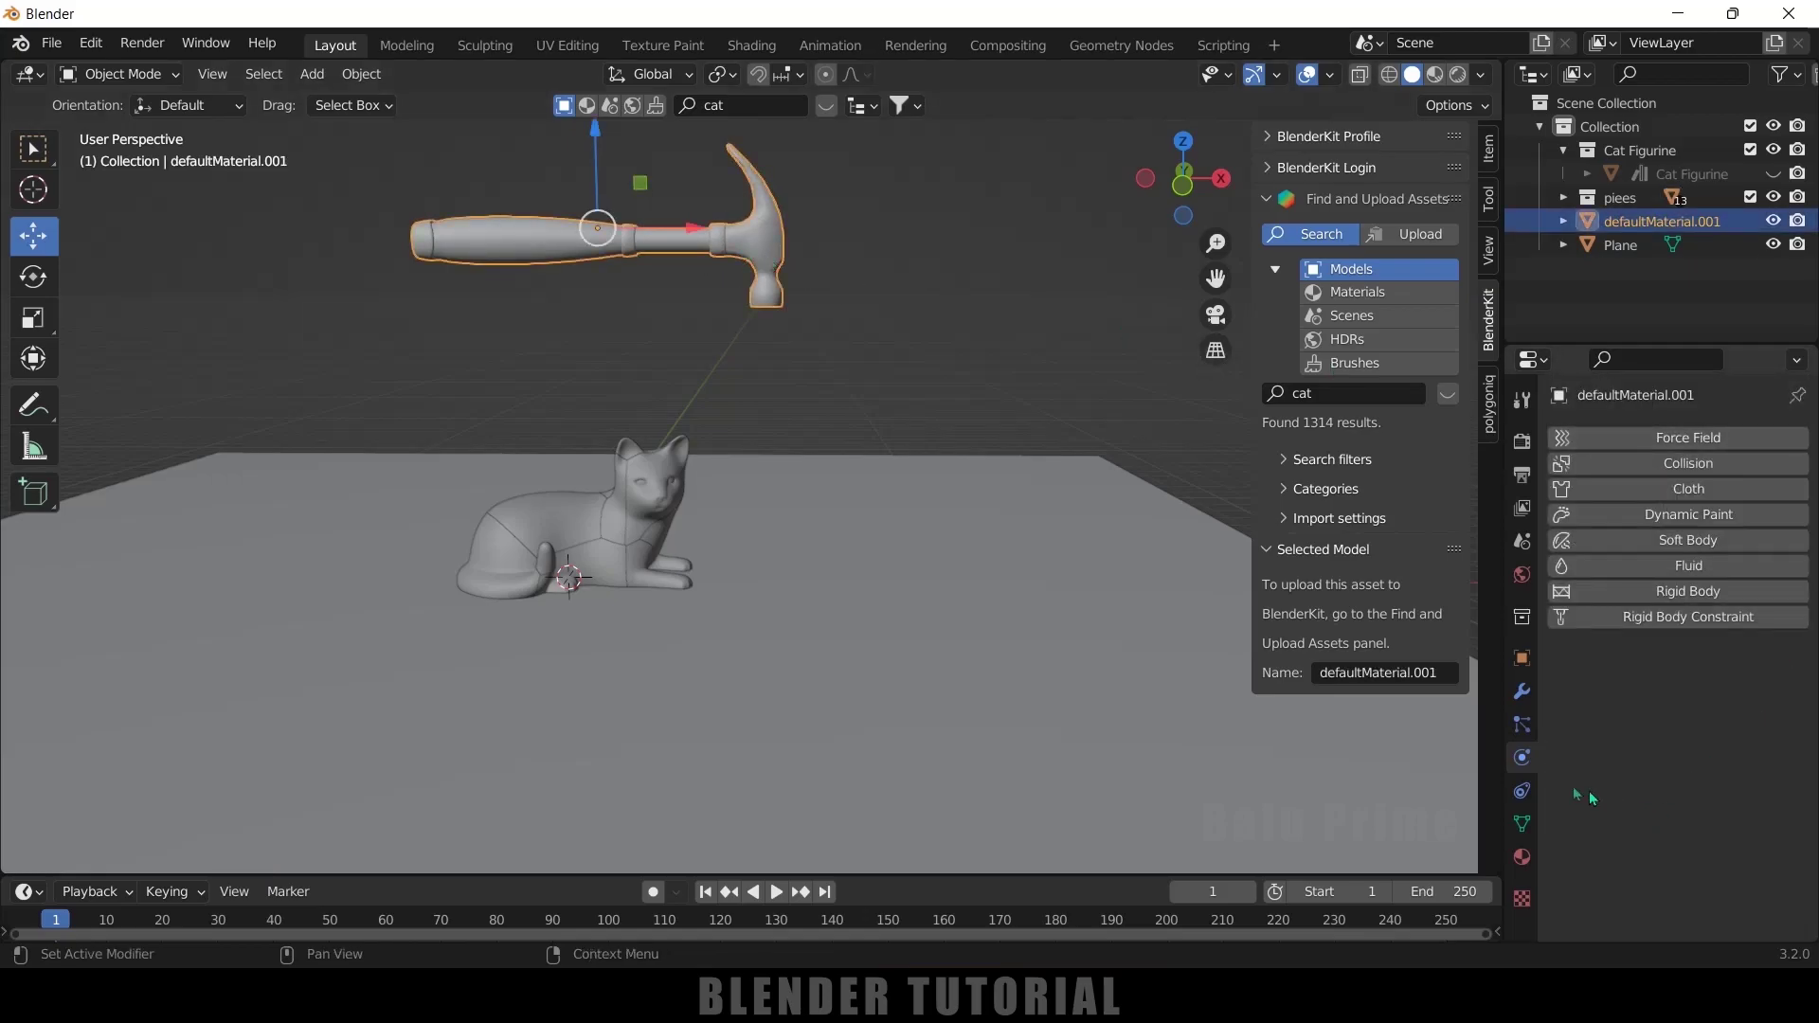
left_click(1659, 599)
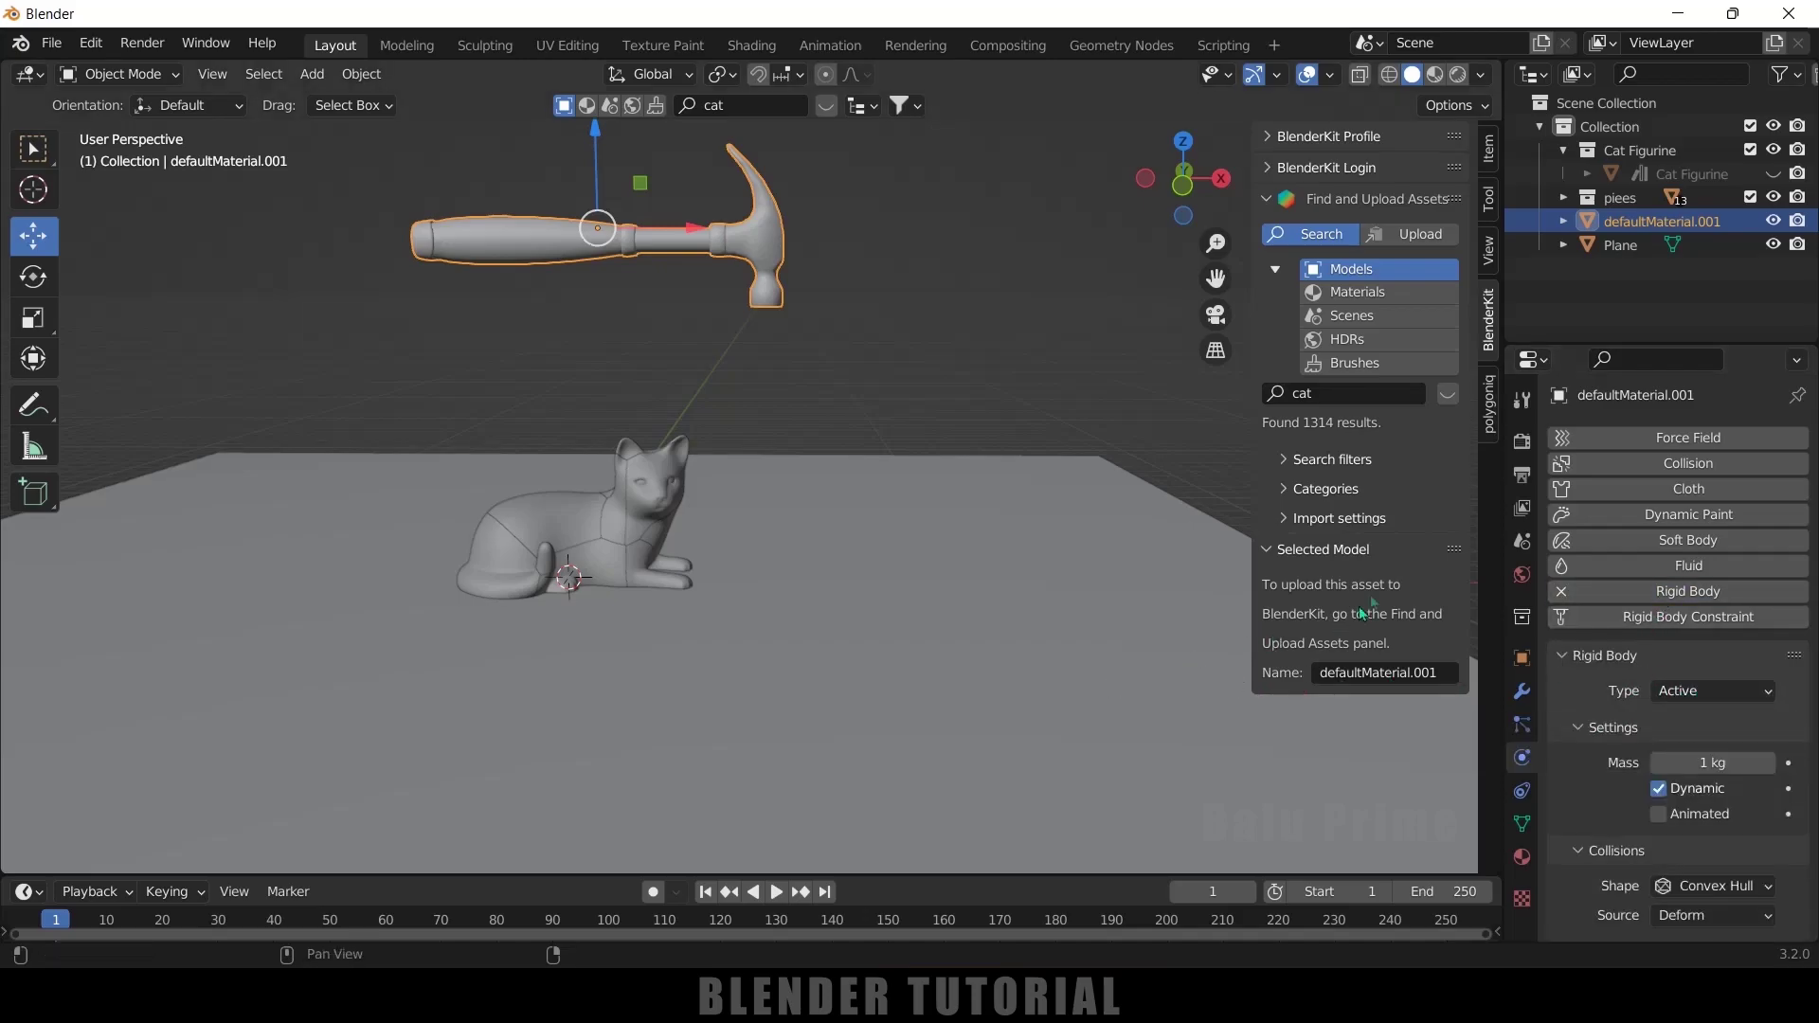
- Play the simulation twice to watch the hammer fall onto the cat, and return to frame 1
left_click(778, 891)
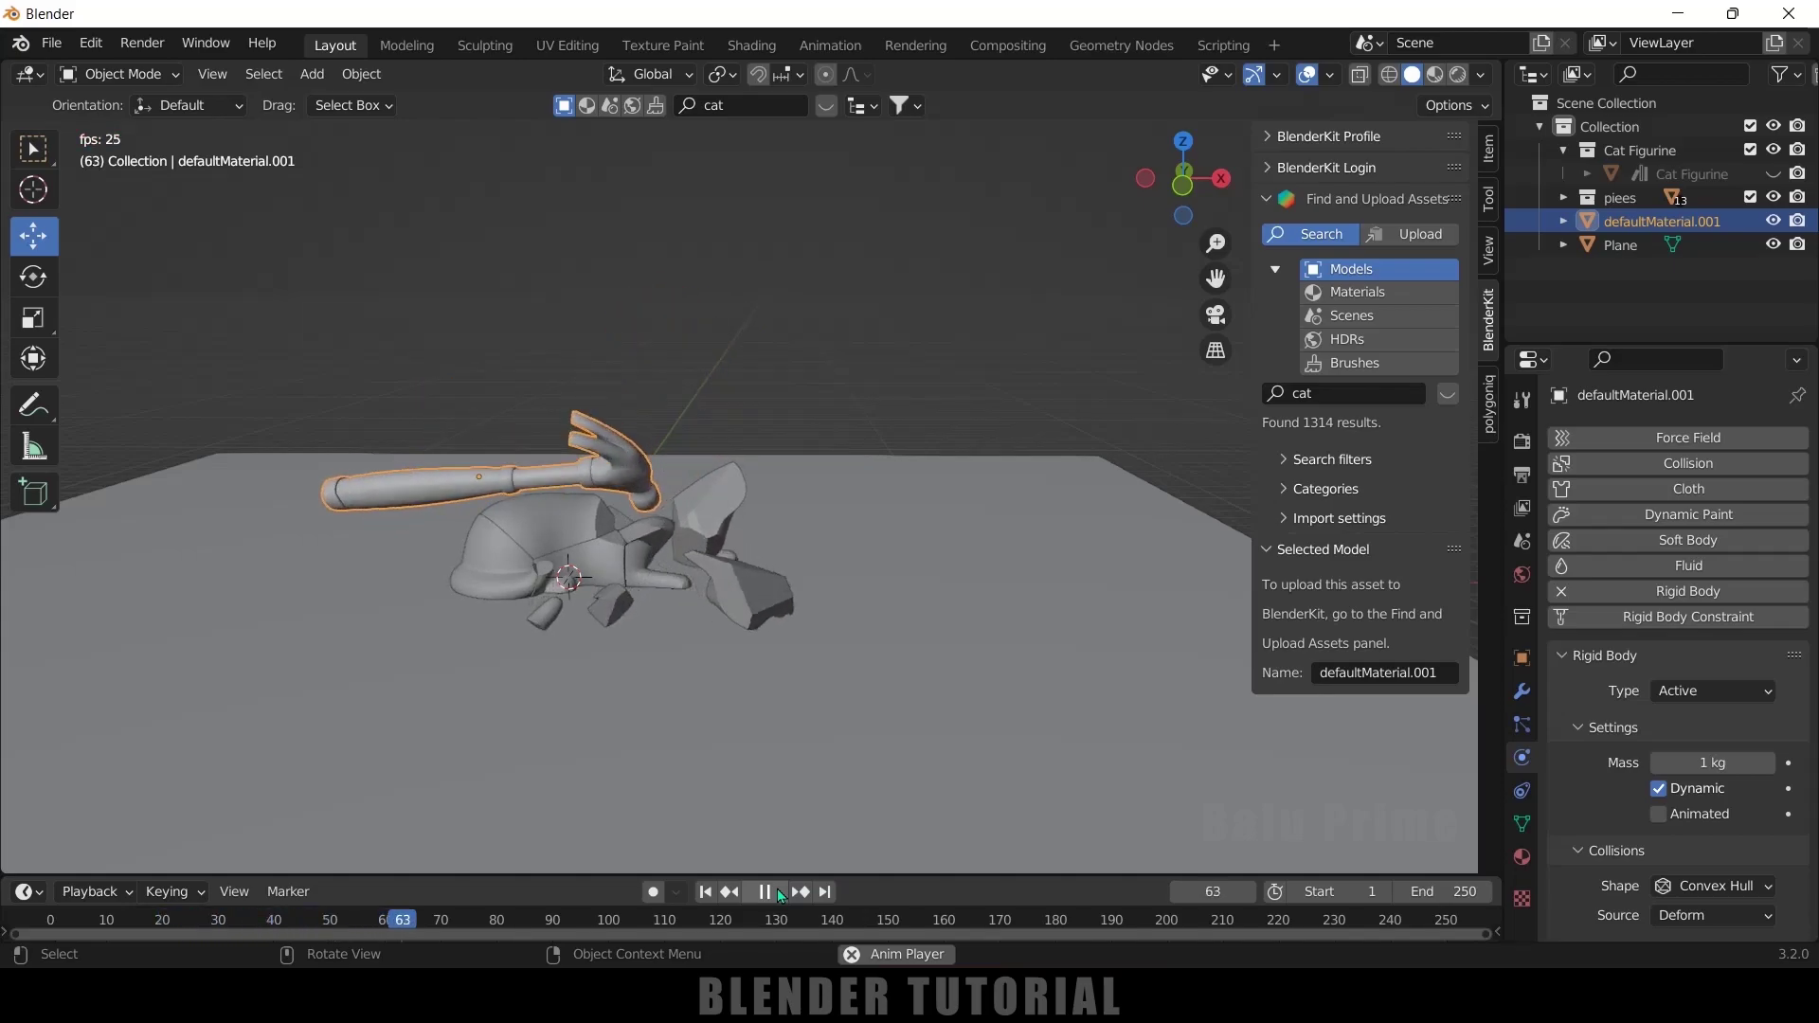
left_click(779, 895)
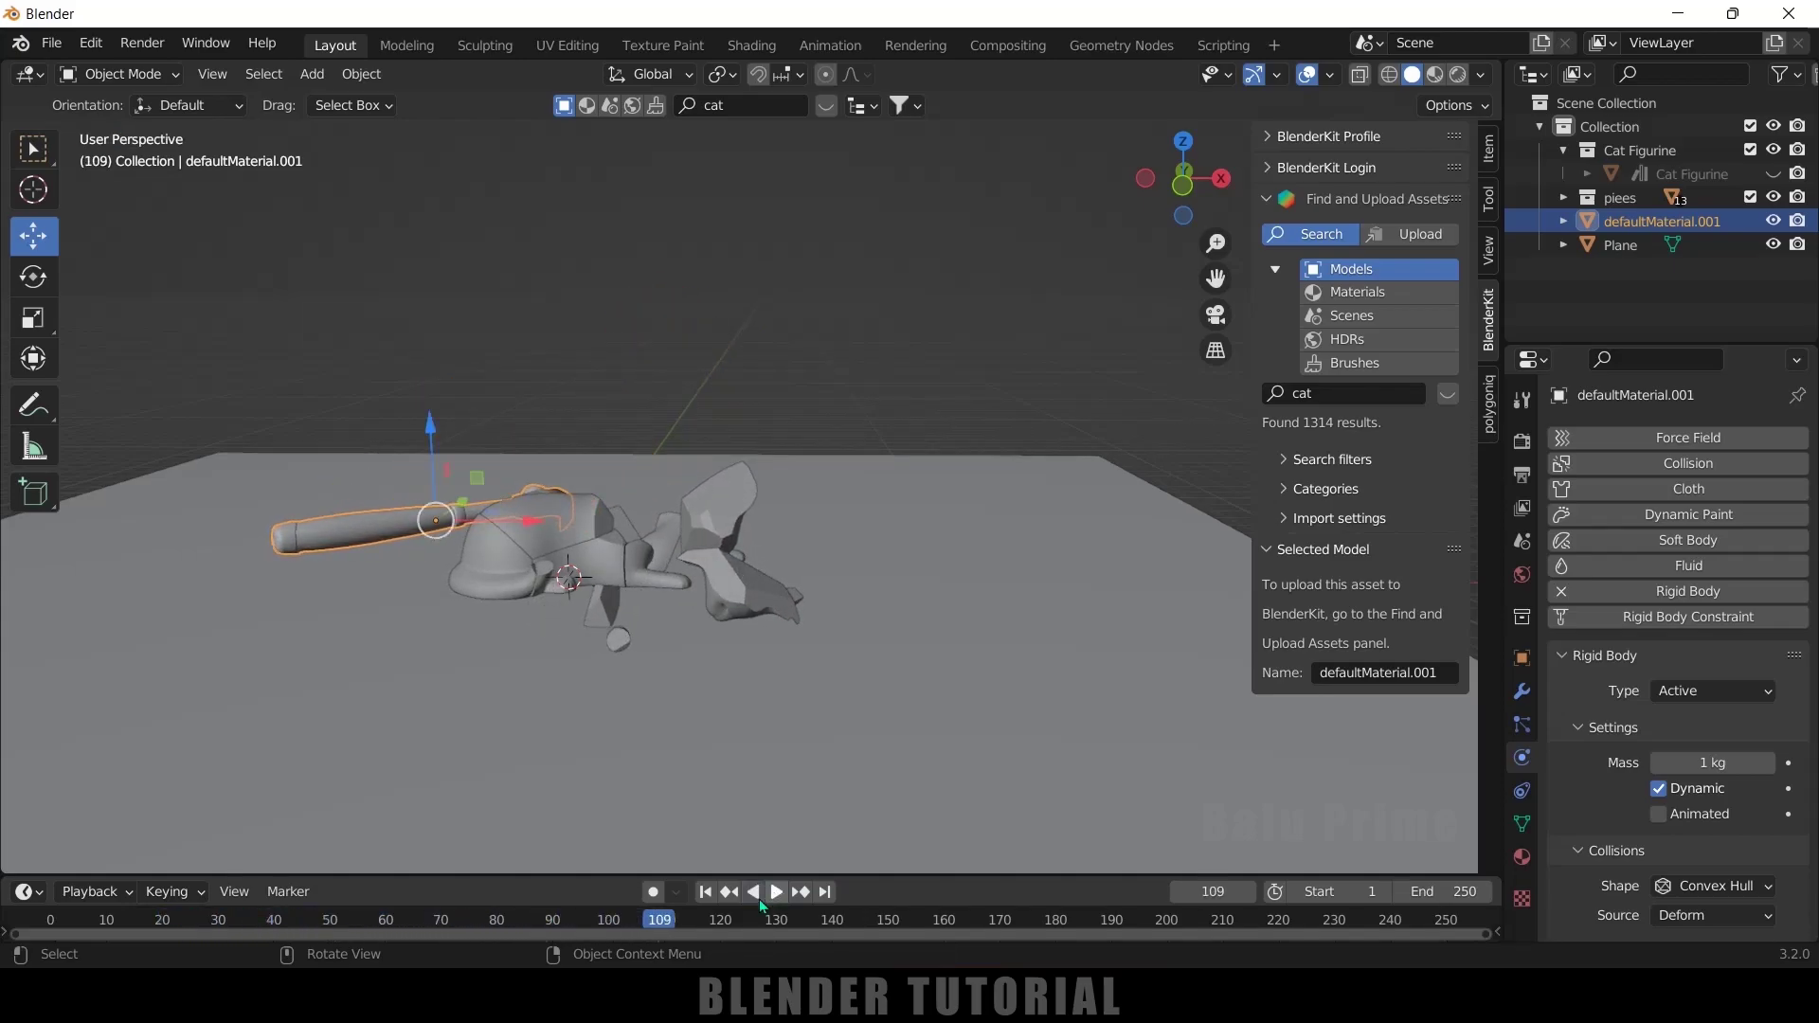
key("shift+Left")
left_click(778, 891)
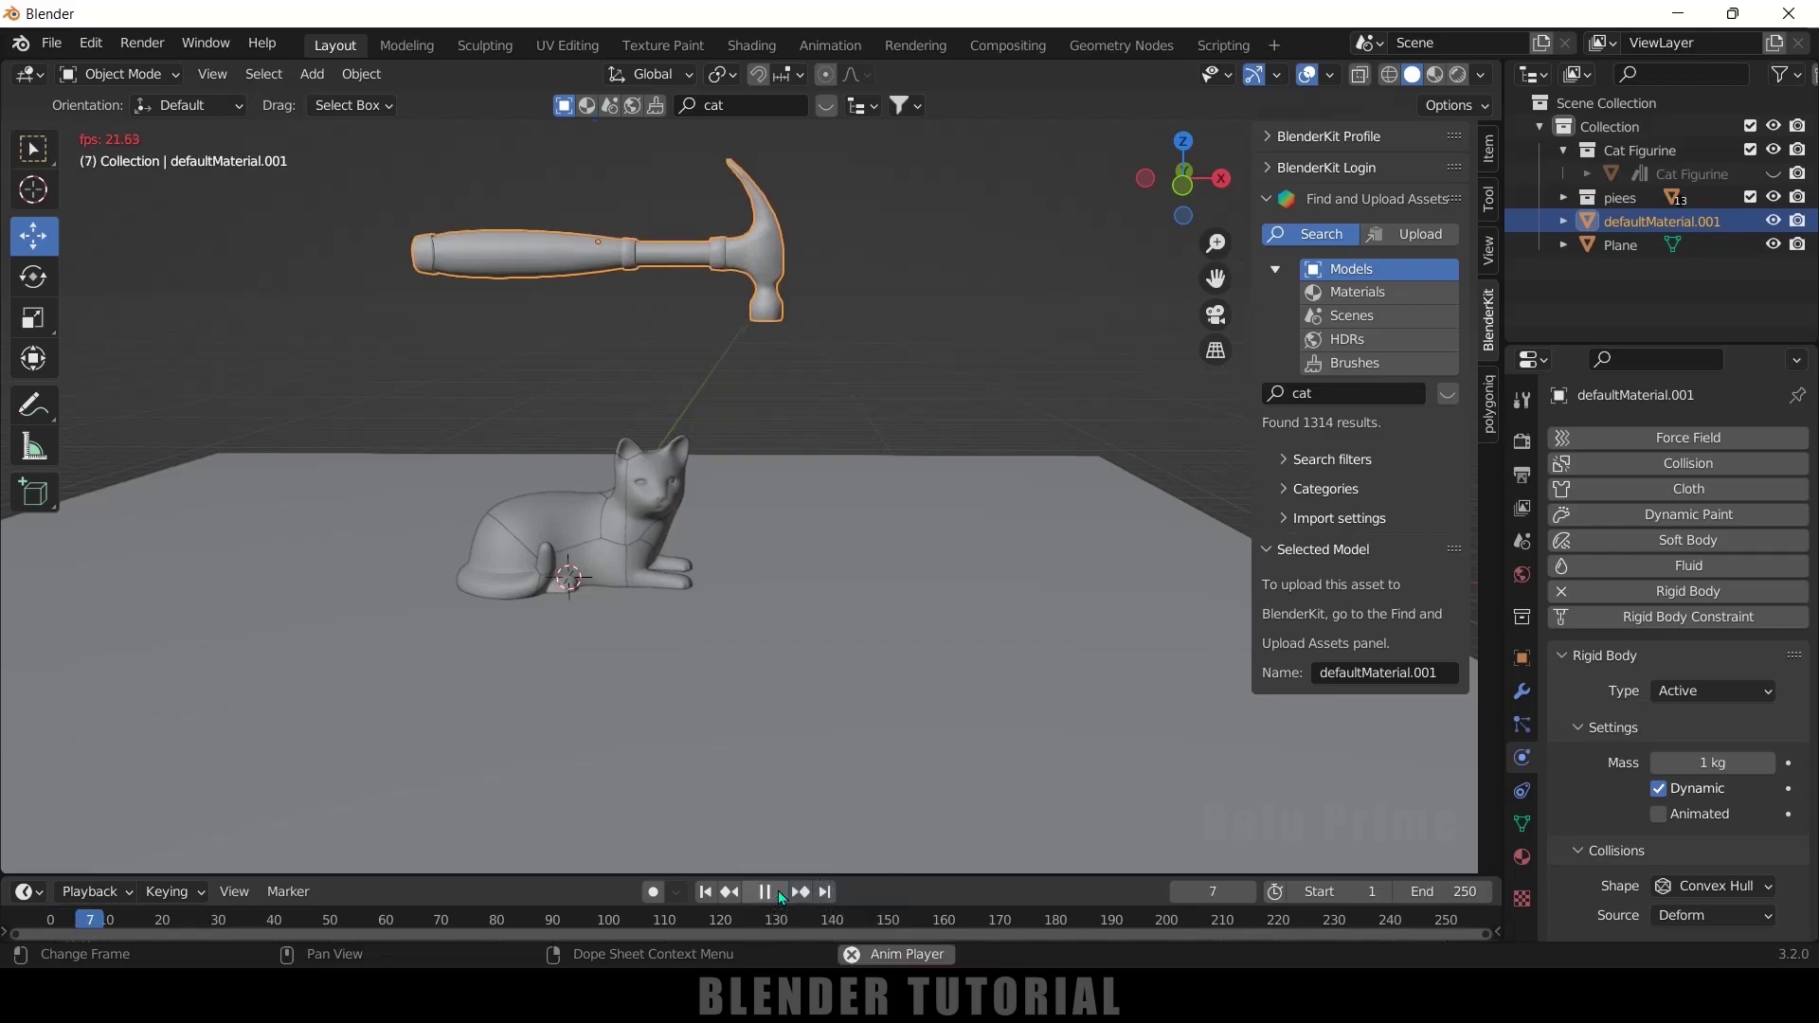
left_click(777, 890)
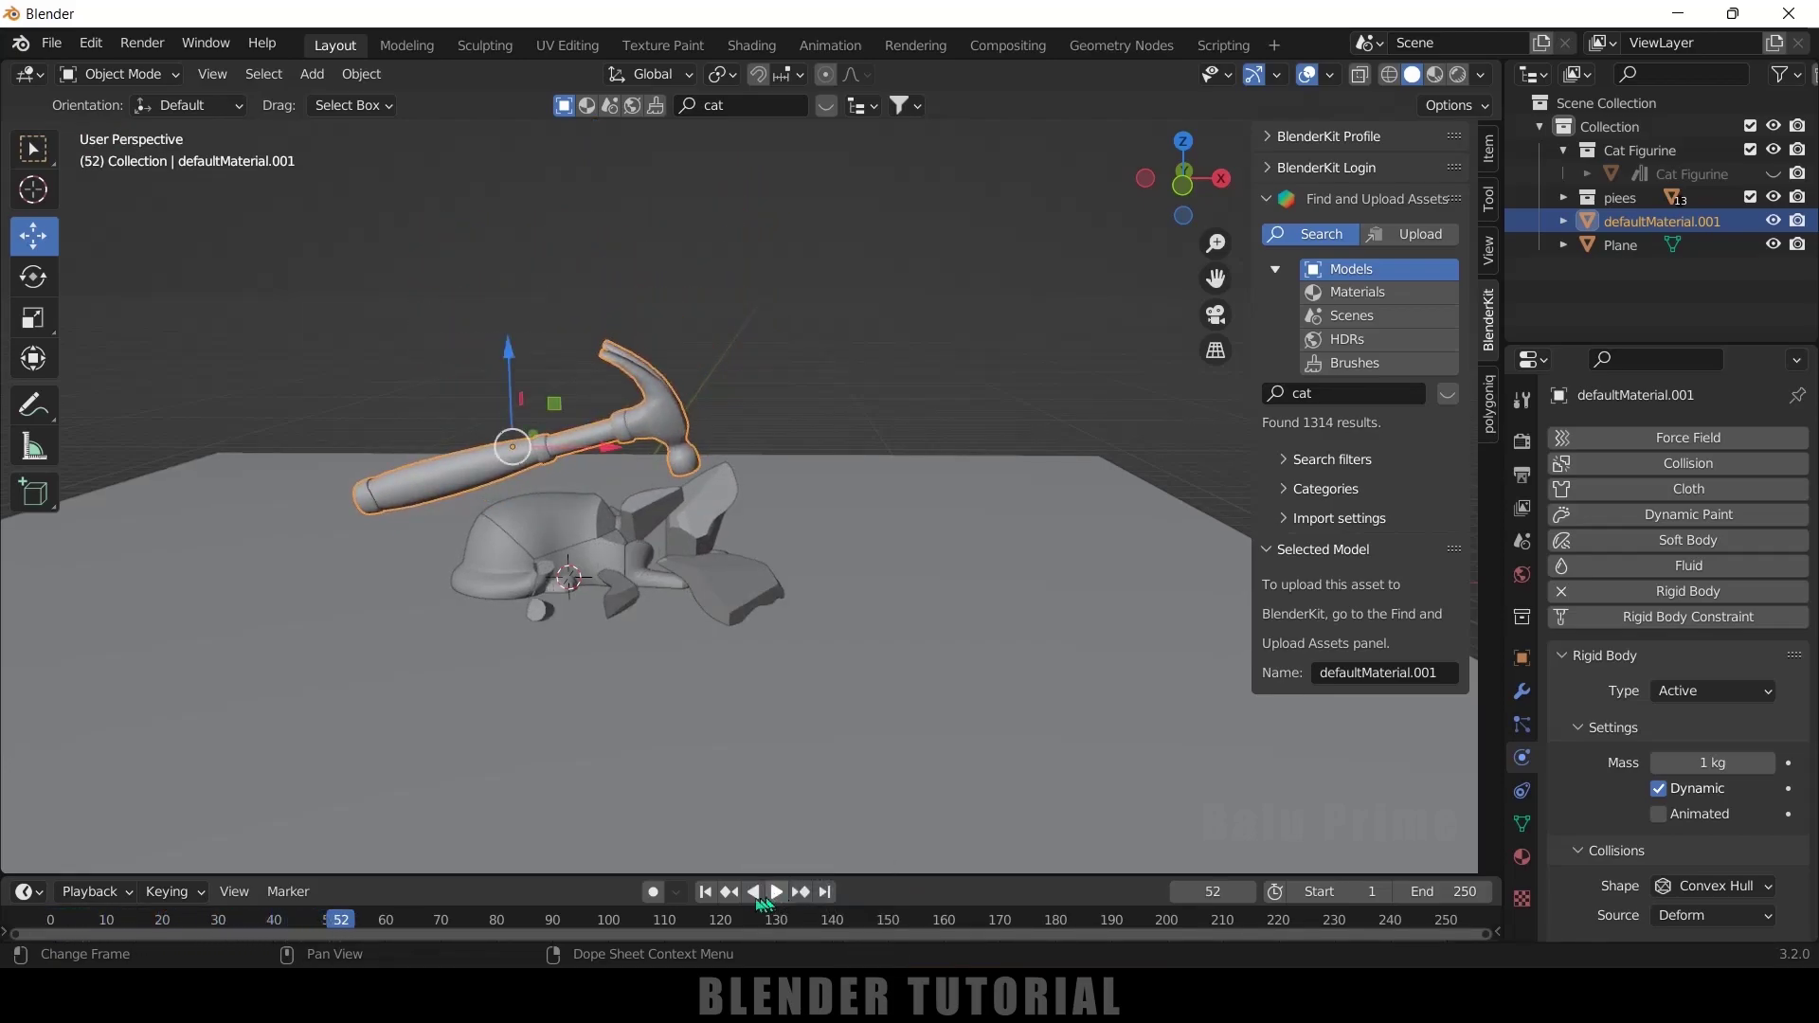
left_click(706, 894)
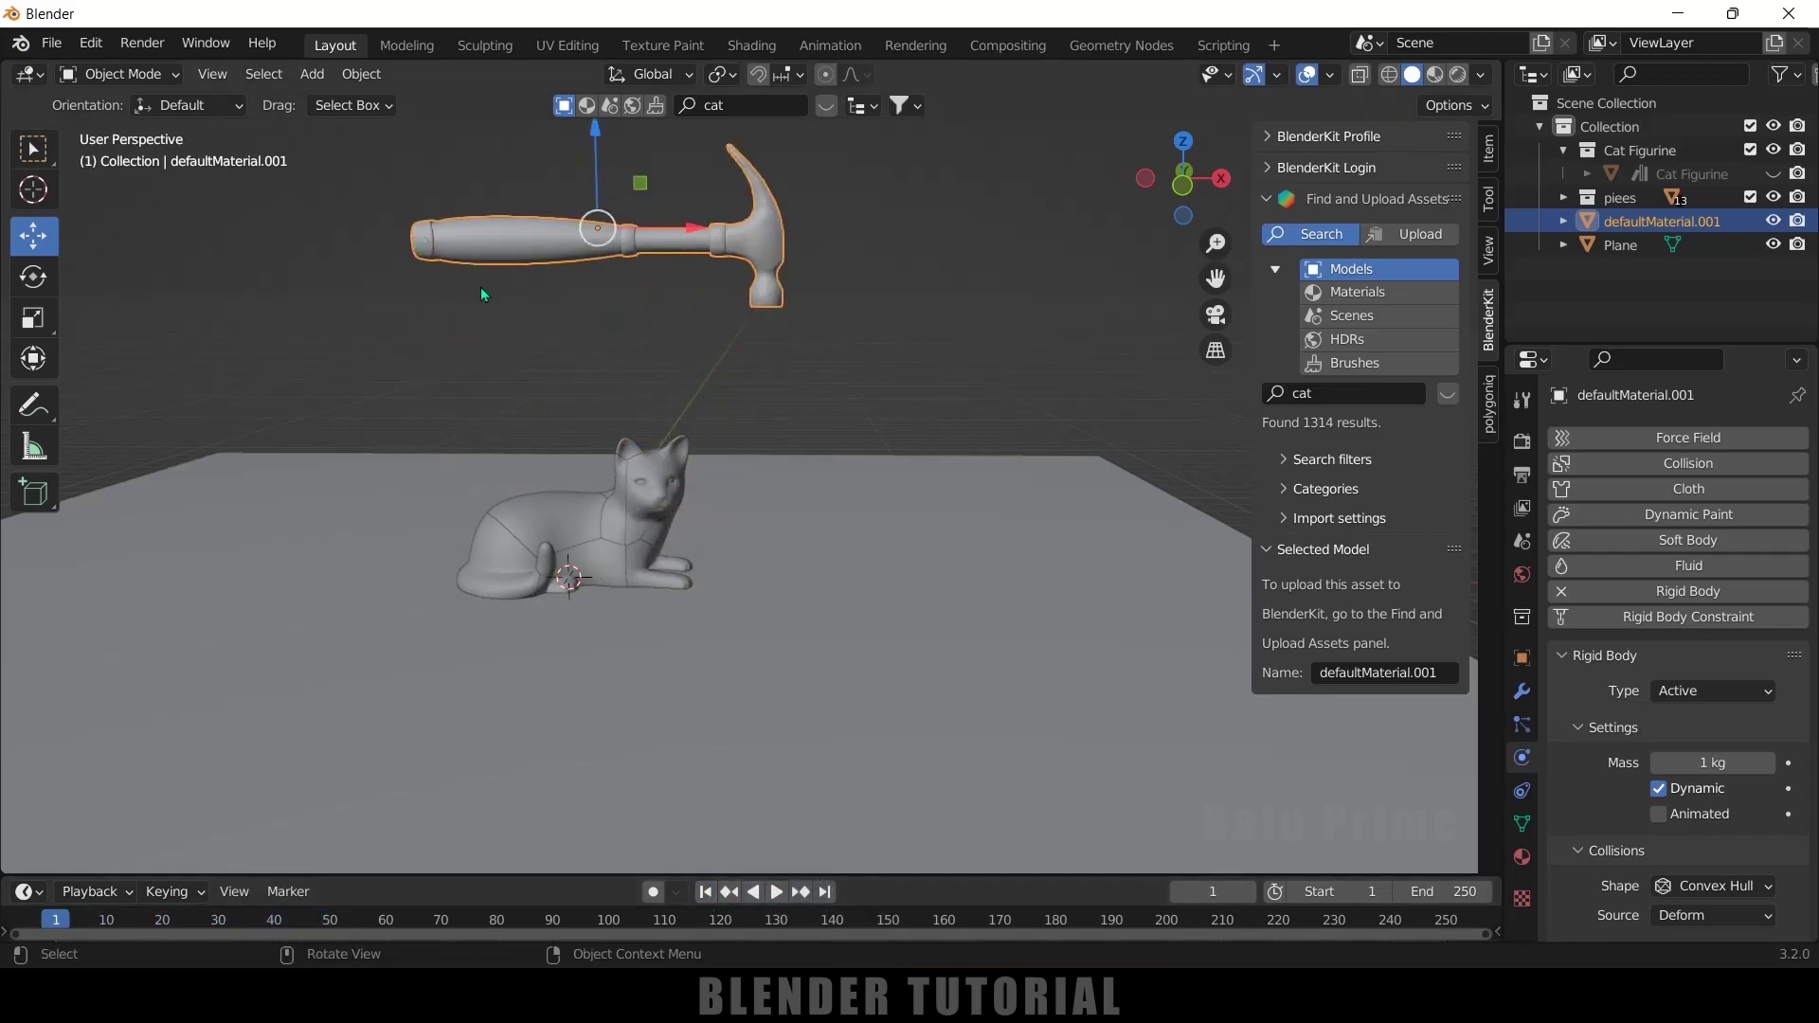
- Add a mesh circle in the front view, scale it to about the cat's length, and rotate it 90° about X
key("KP_1")
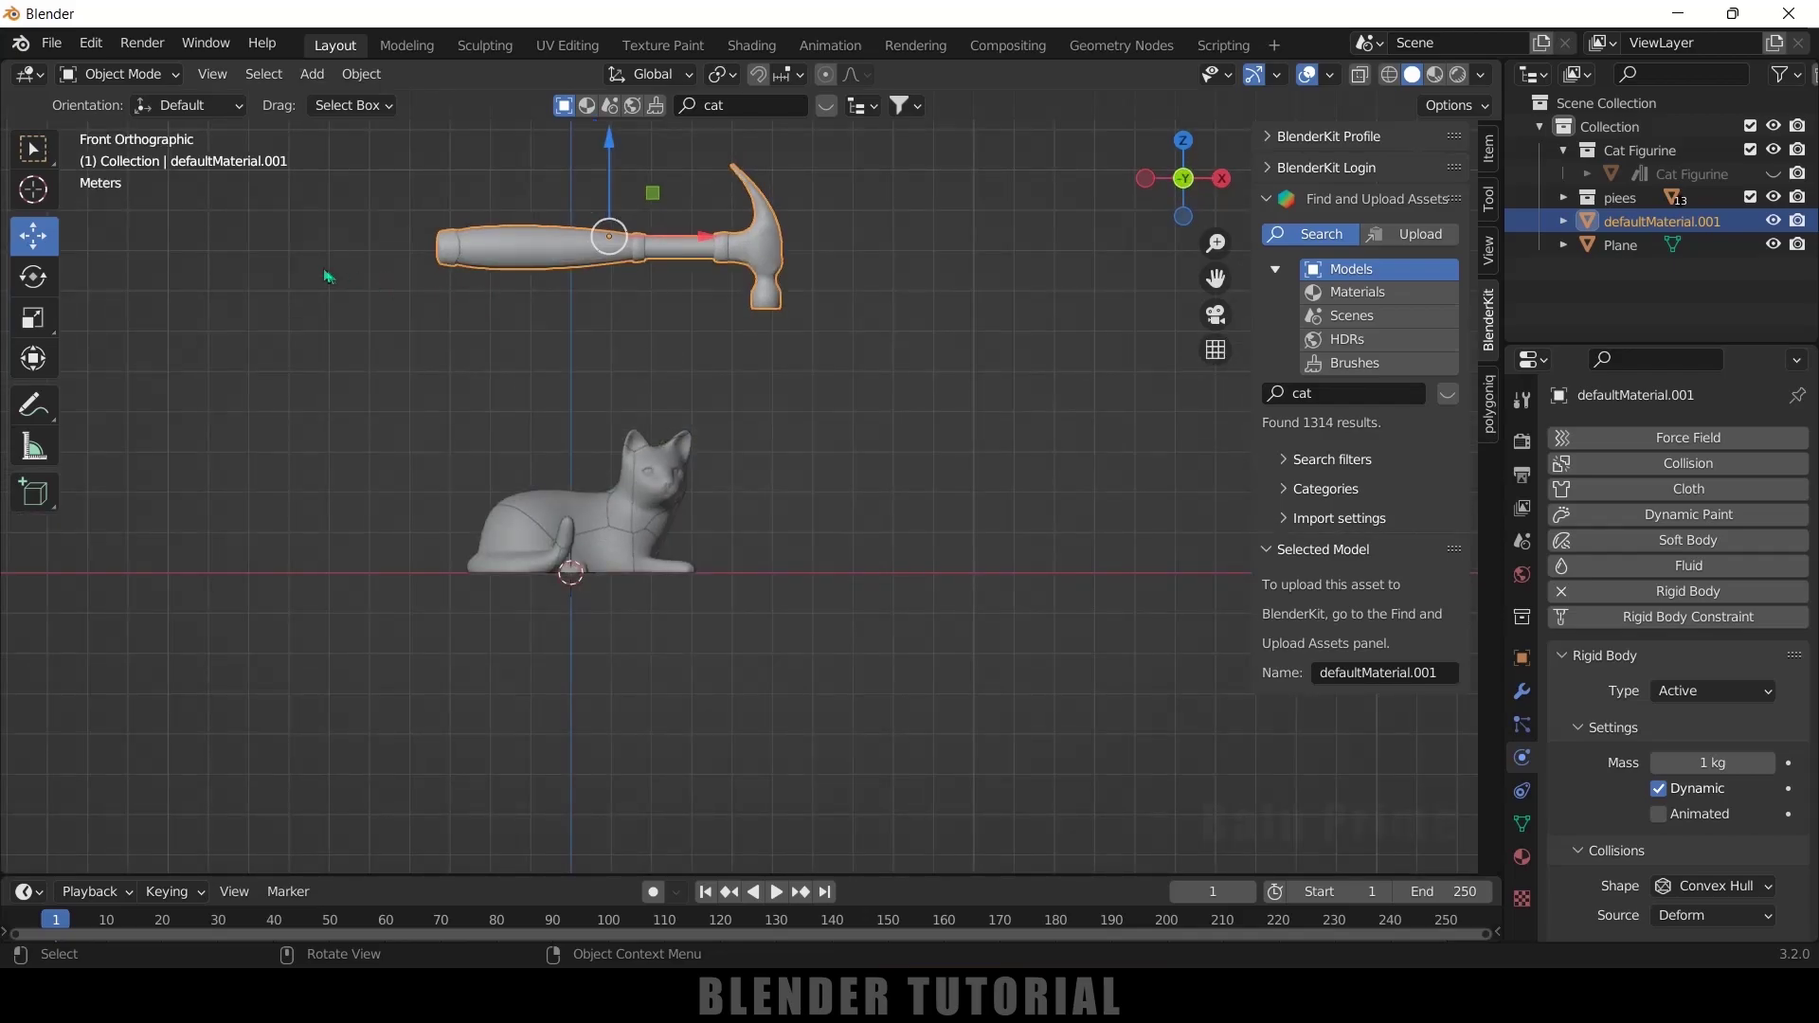
left_click(312, 74)
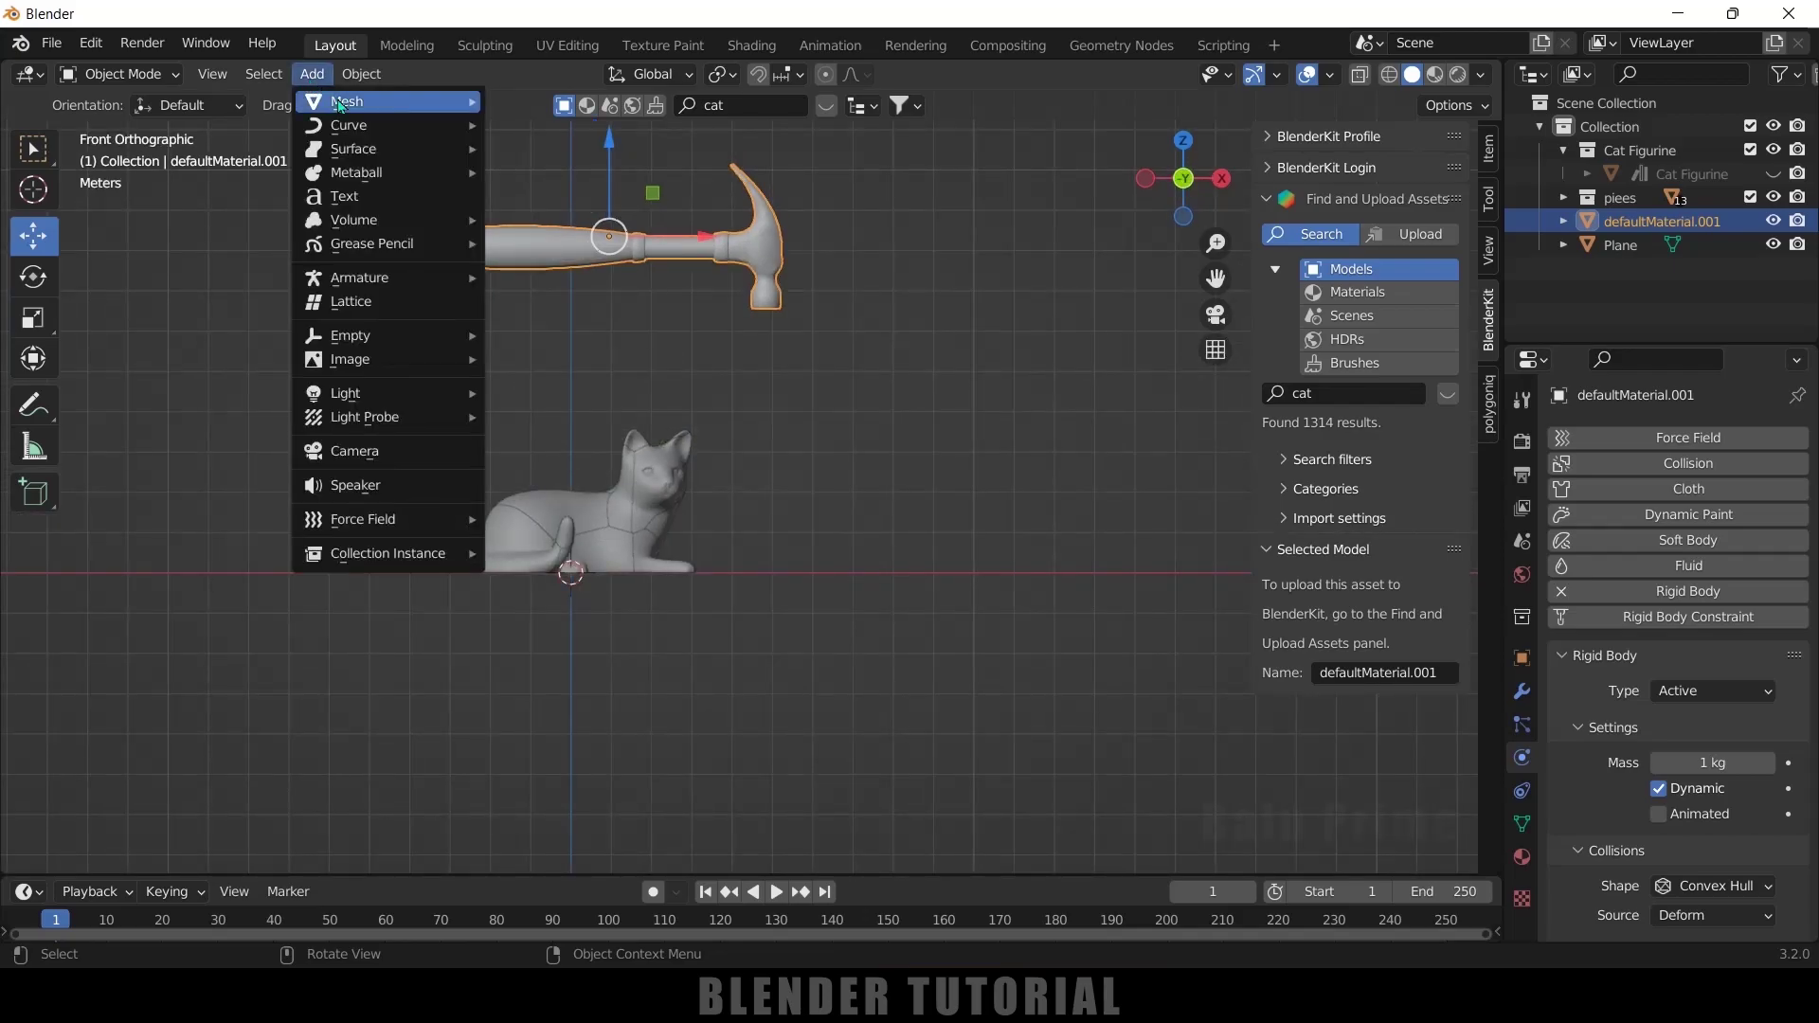
mouse_move(345, 103)
left_click(569, 148)
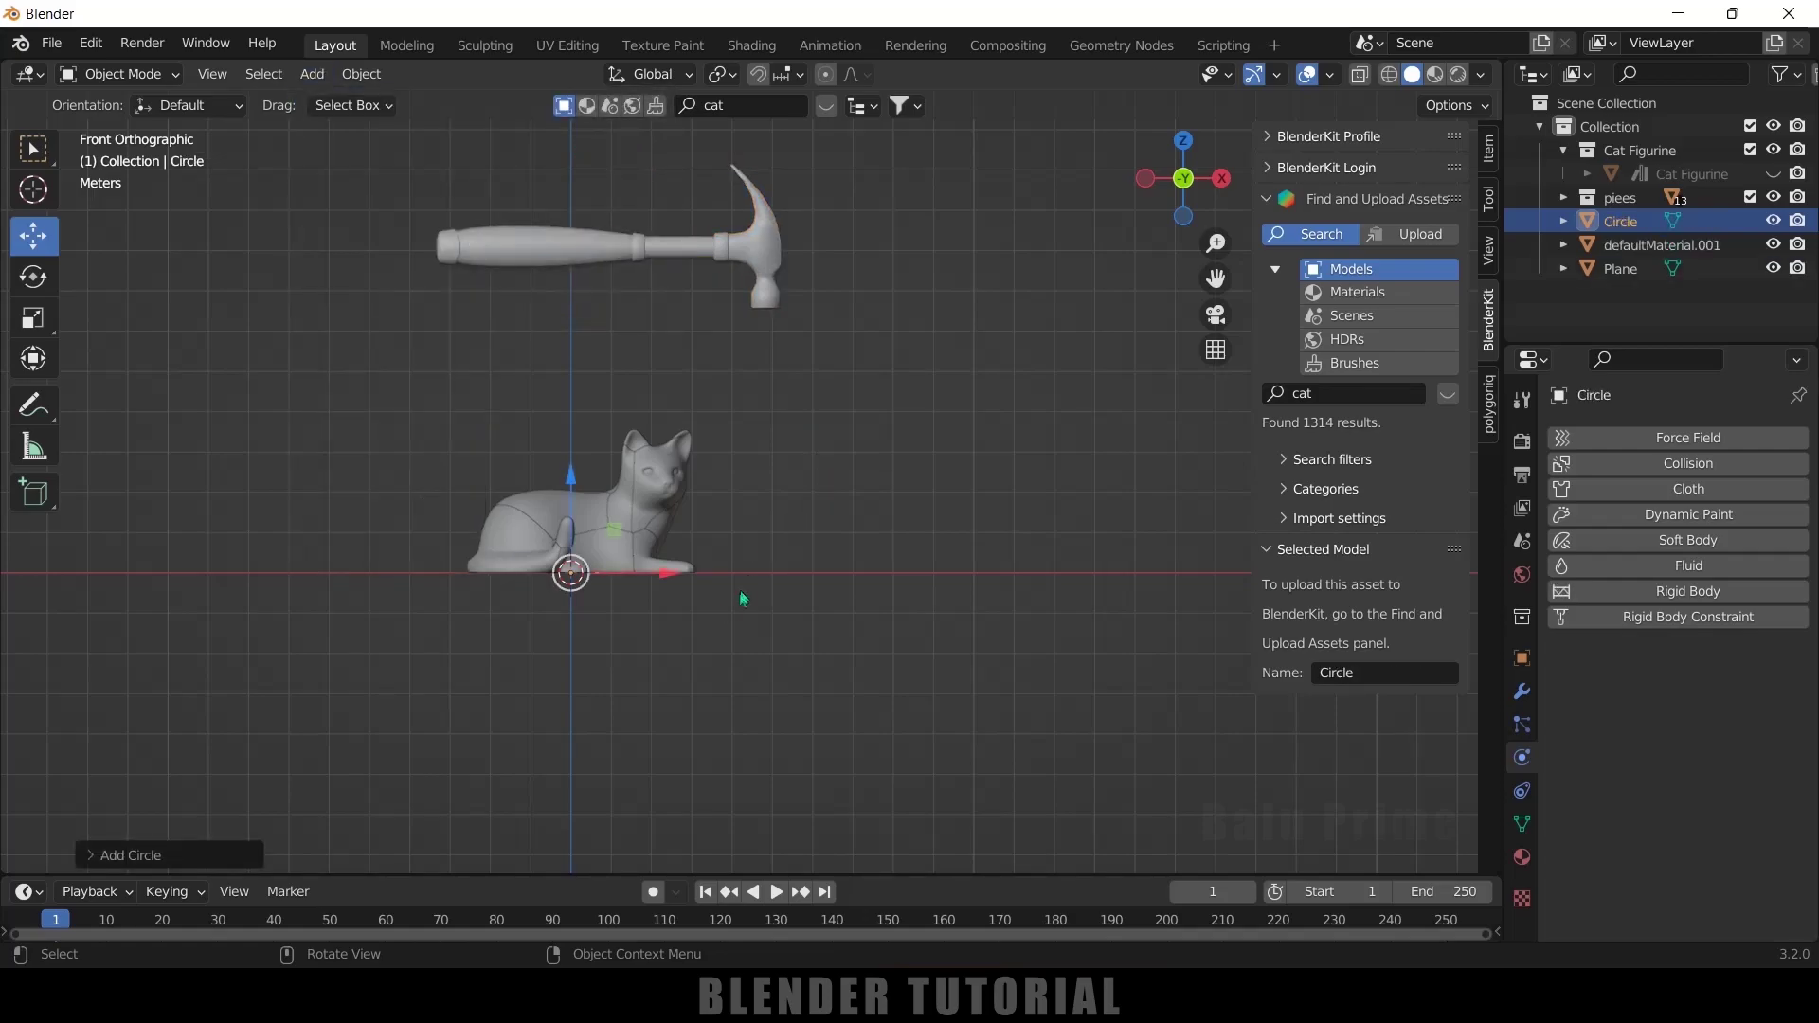
key("s")
left_click(991, 661)
key("r")
key("x")
key("9")
key("0")
key("Return")
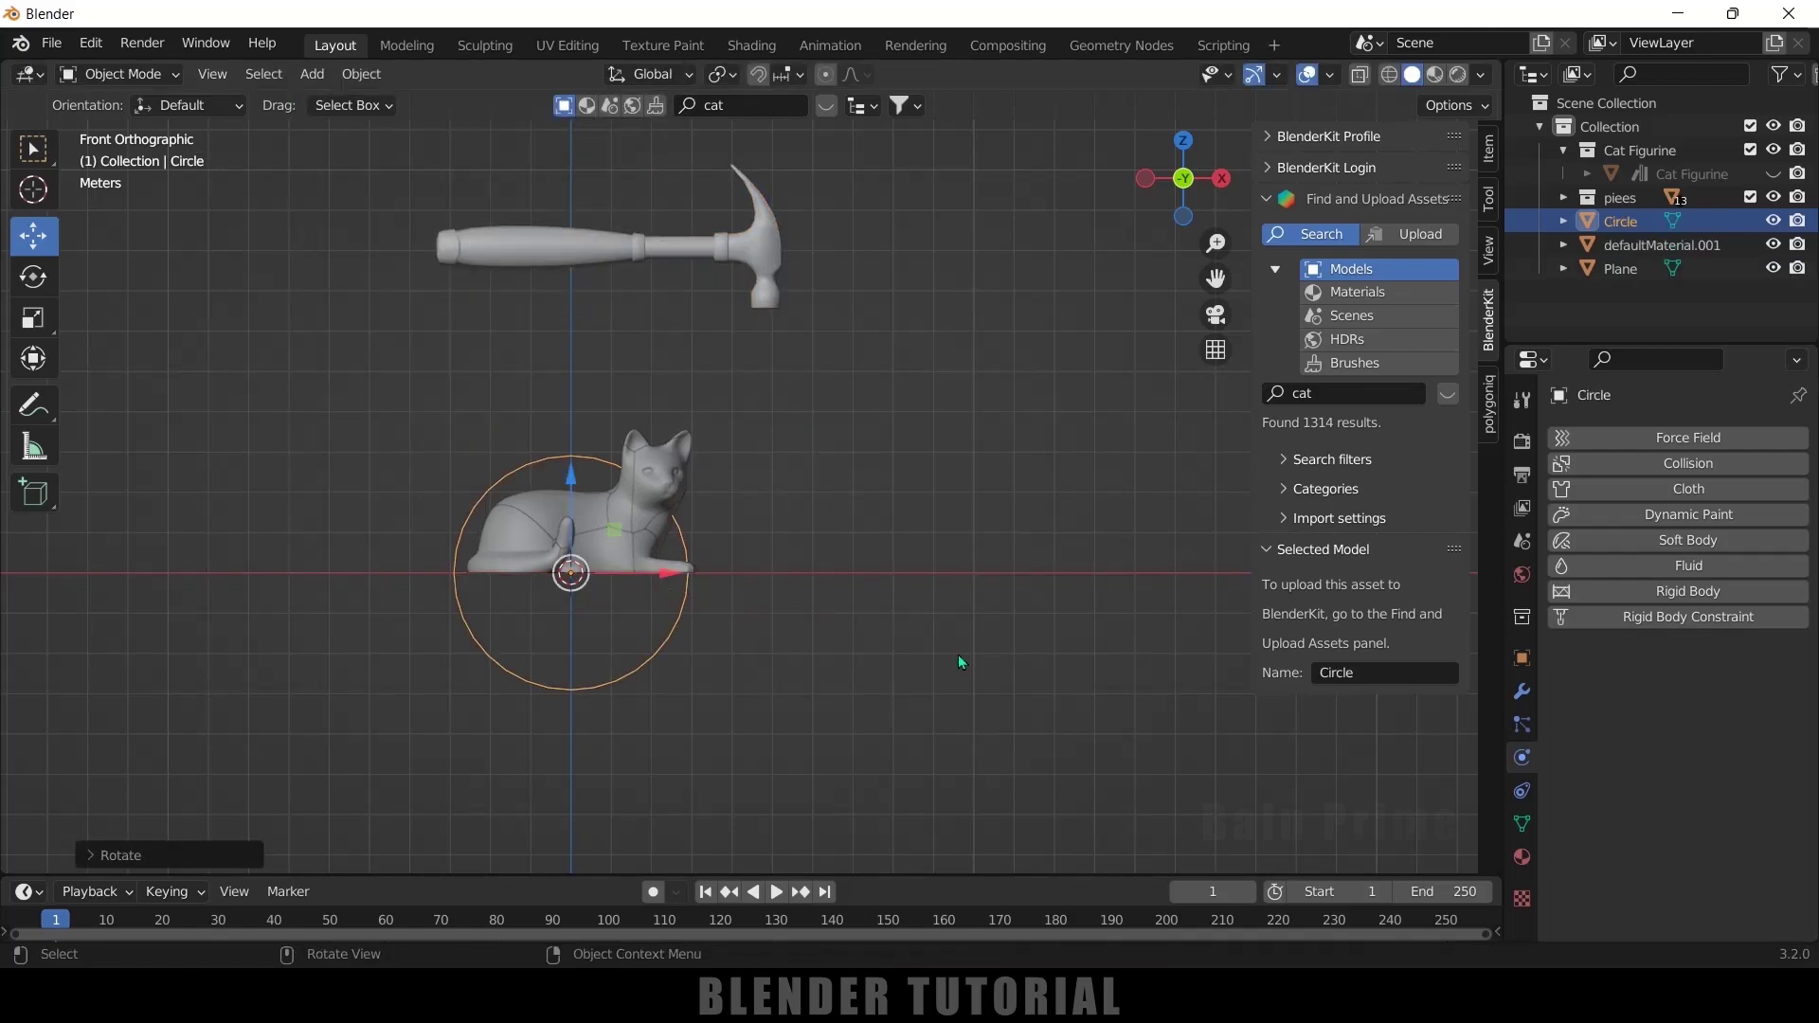
- Raise the circle along Z and shift it along X so it is centred on the end of the hammer's handle
left_click_drag(571, 484, 571, 157)
left_click_drag(671, 246, 553, 246)
left_click_drag(450, 179, 484, 178)
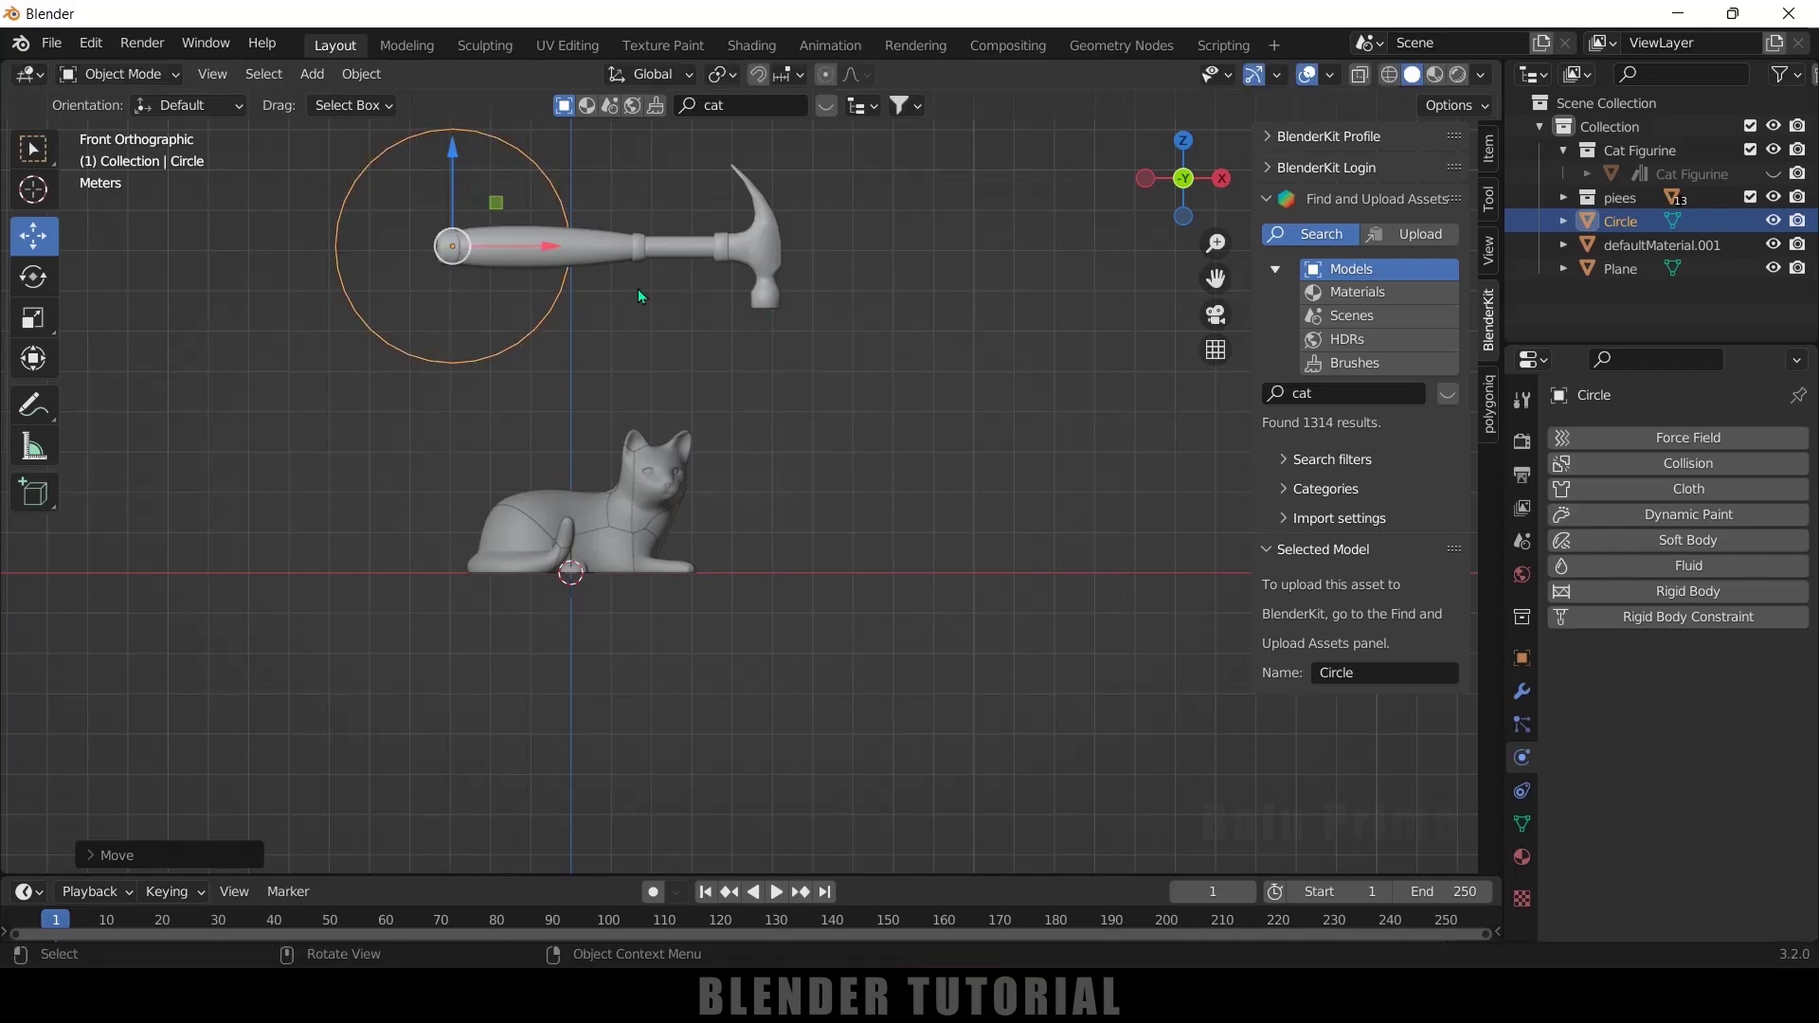
- Add an Arrows empty and scale it up so its axes extend well beyond the hammer's handle
left_click(323, 81)
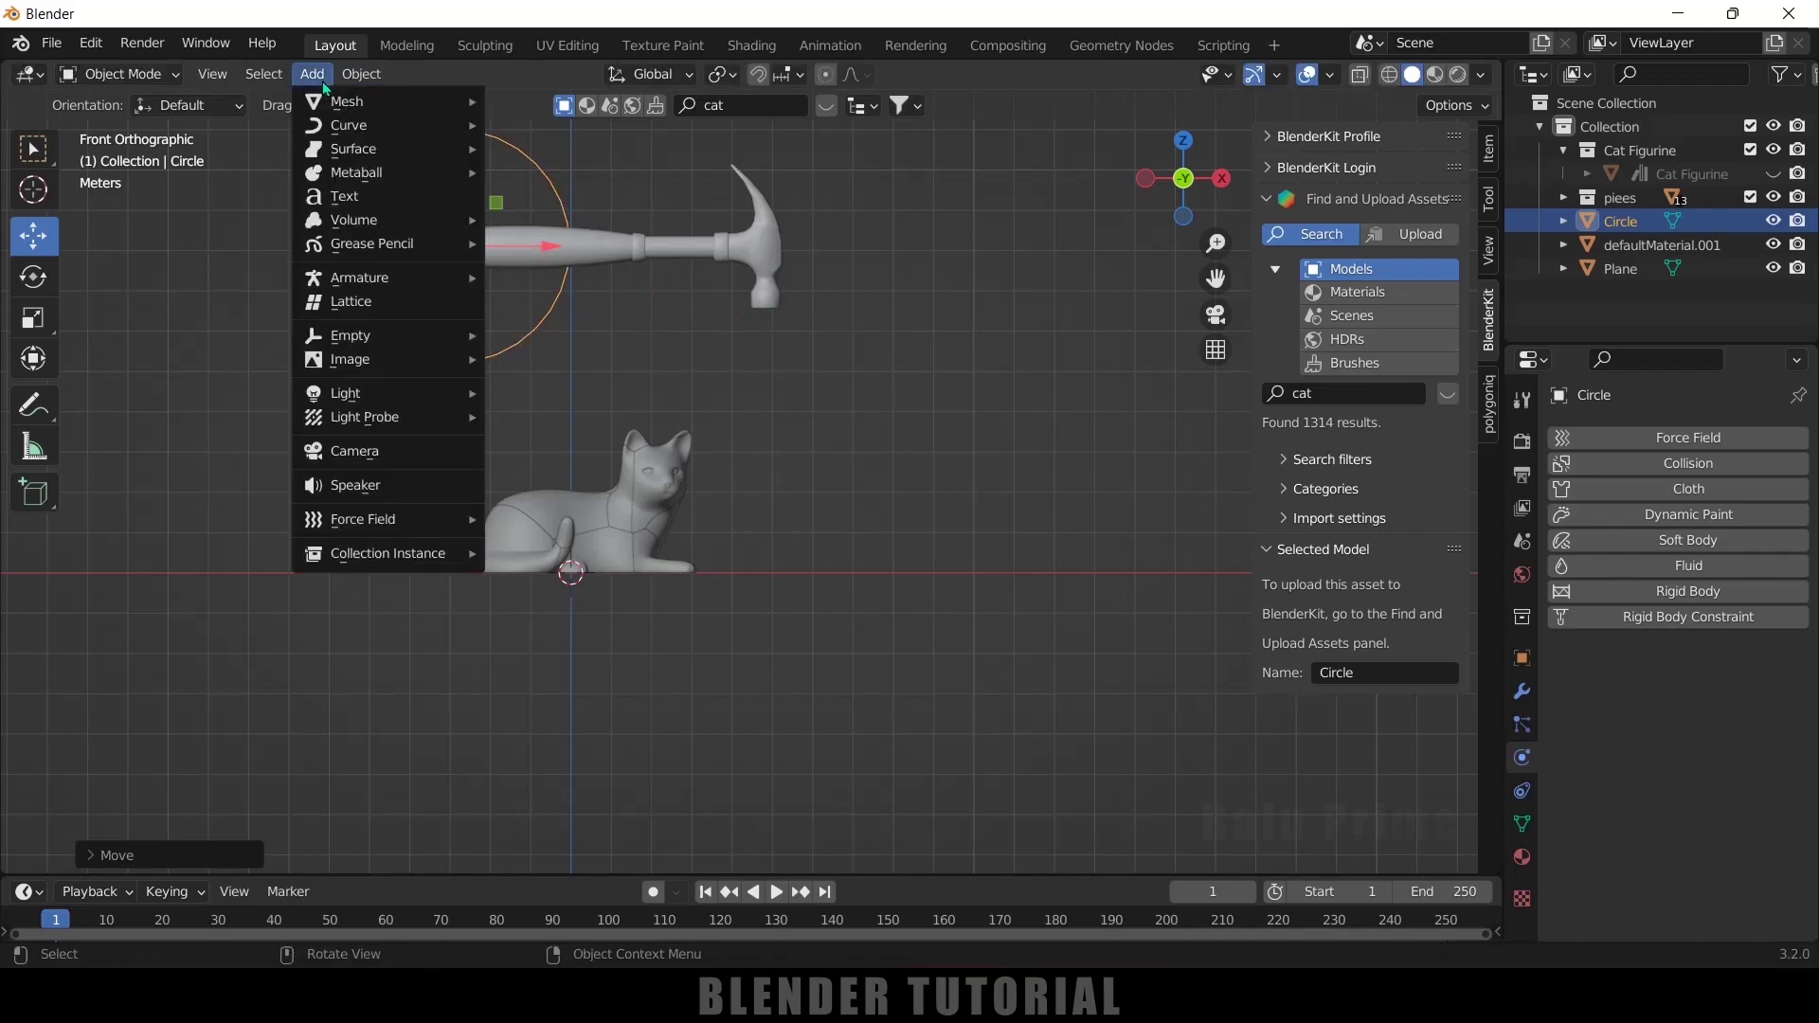
mouse_move(363, 352)
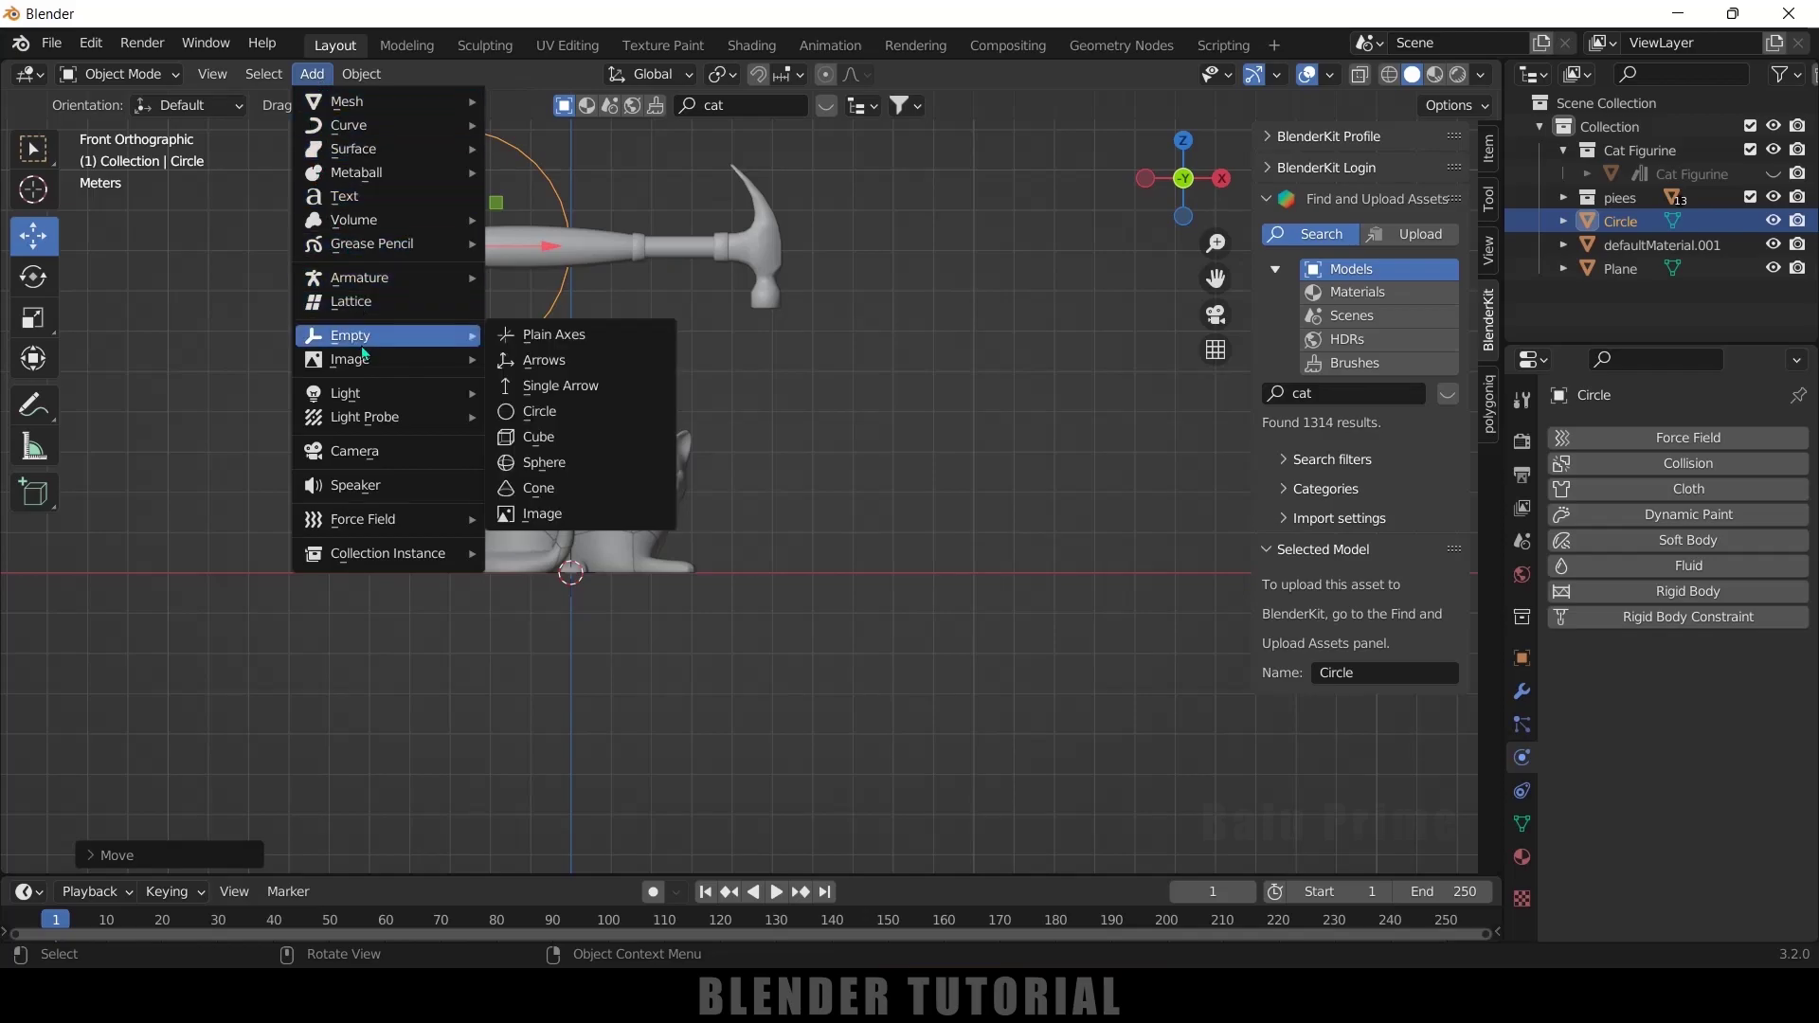
left_click(552, 364)
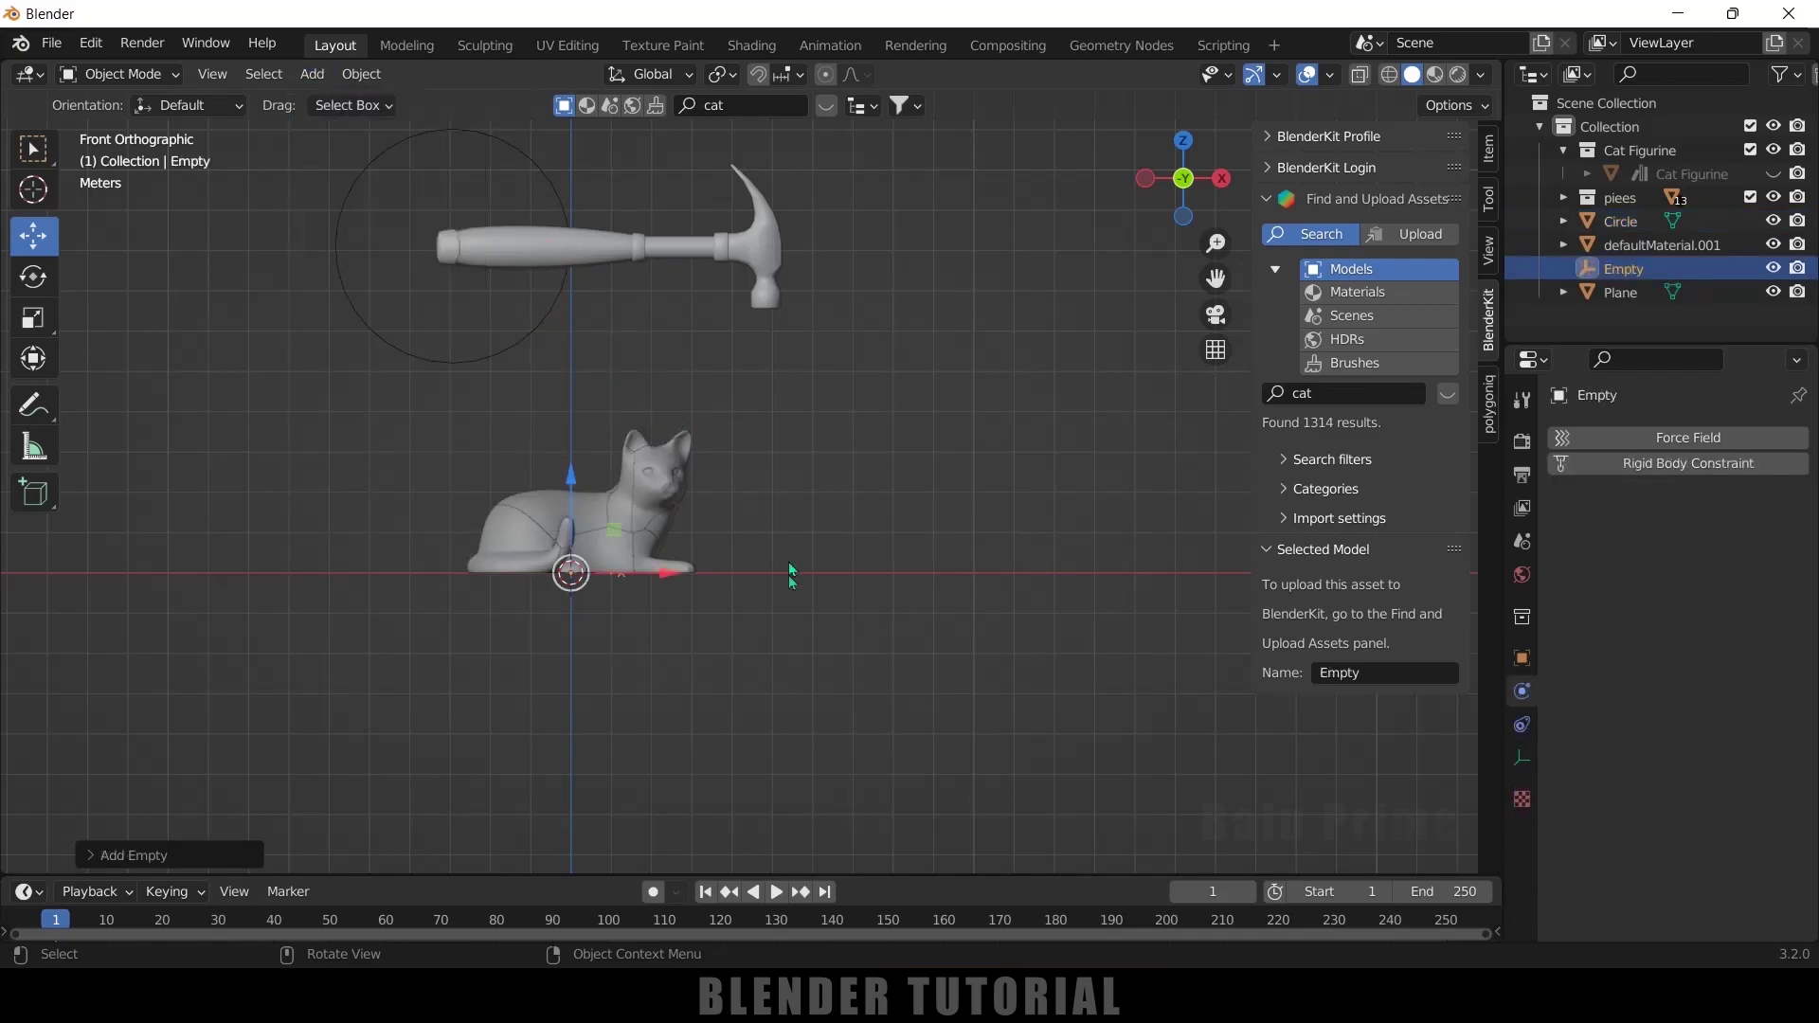
key("s")
left_click(1078, 651)
- Move the Arrows empty along Z and X to the end of the hammer's handle, at the circle's centre
left_click_drag(566, 478, 581, 142)
left_click_drag(671, 248, 545, 254)
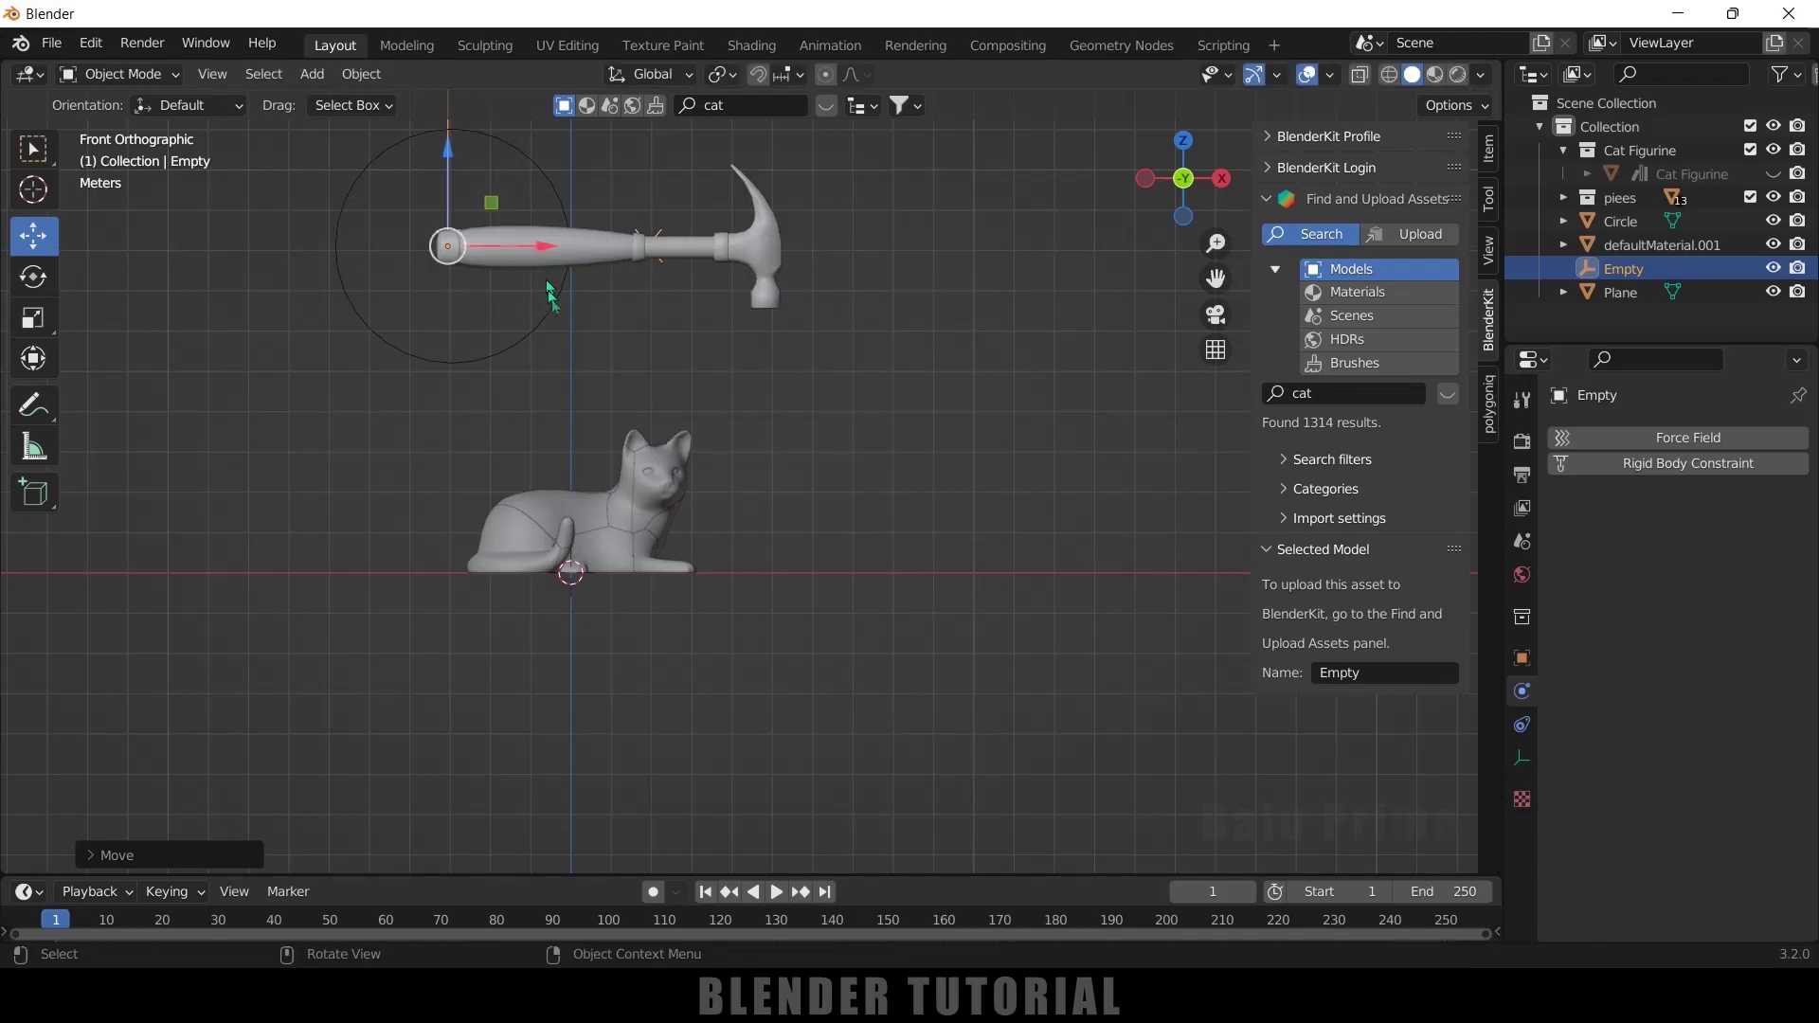
middle_click_drag(855, 477, 852, 523, "shift")
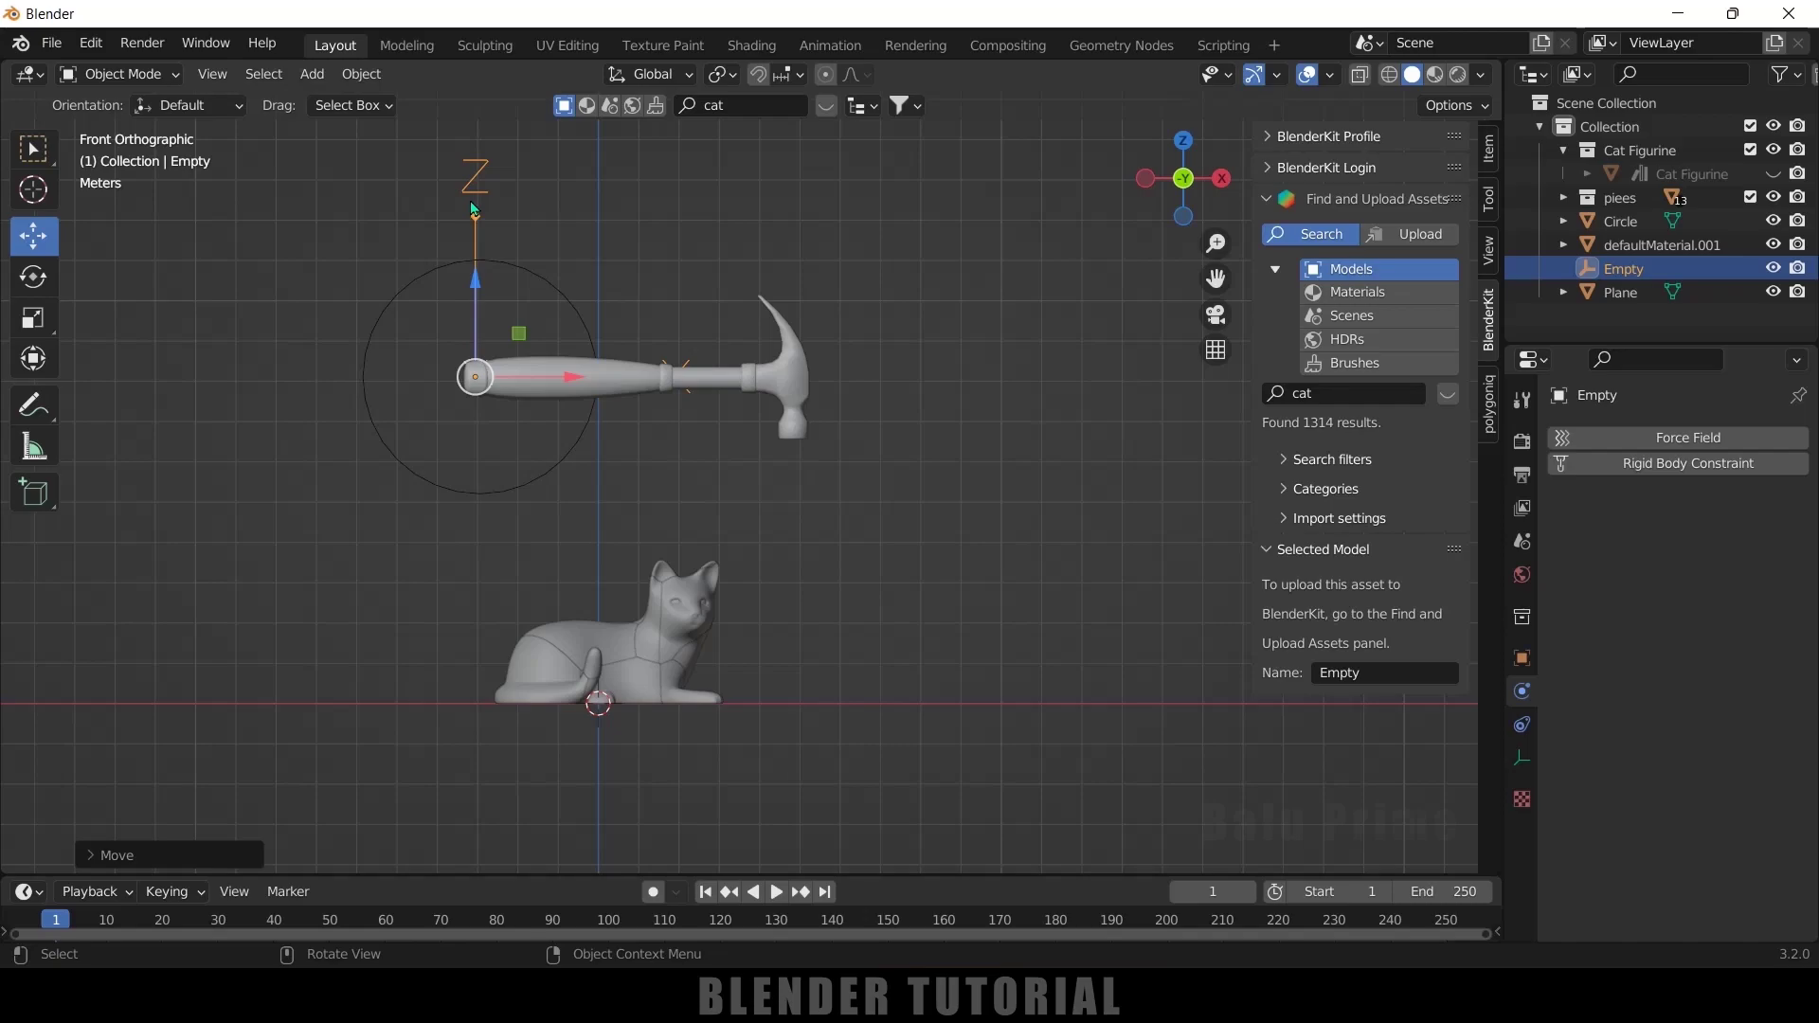
- Rotate the empty about X in the side view so its Y axis points up and its Z axis runs through the circle
middle_click_drag(633, 489, 681, 523)
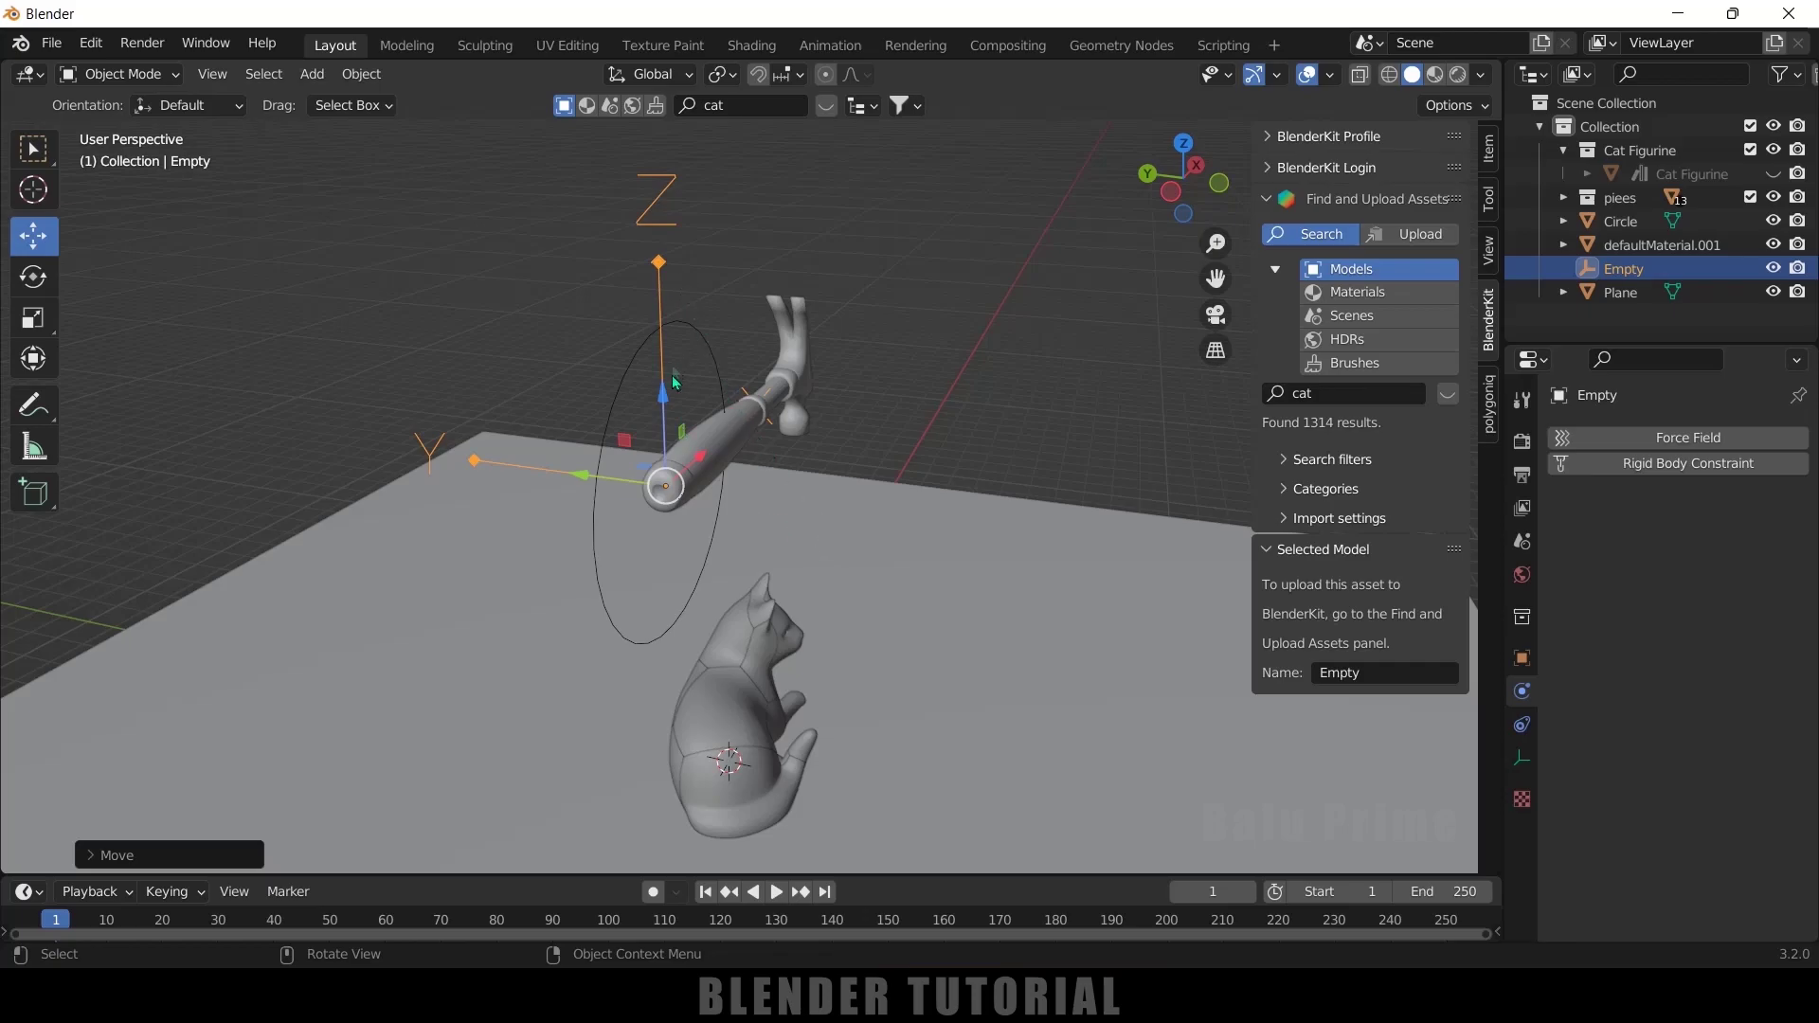
middle_click_drag(859, 572, 837, 567)
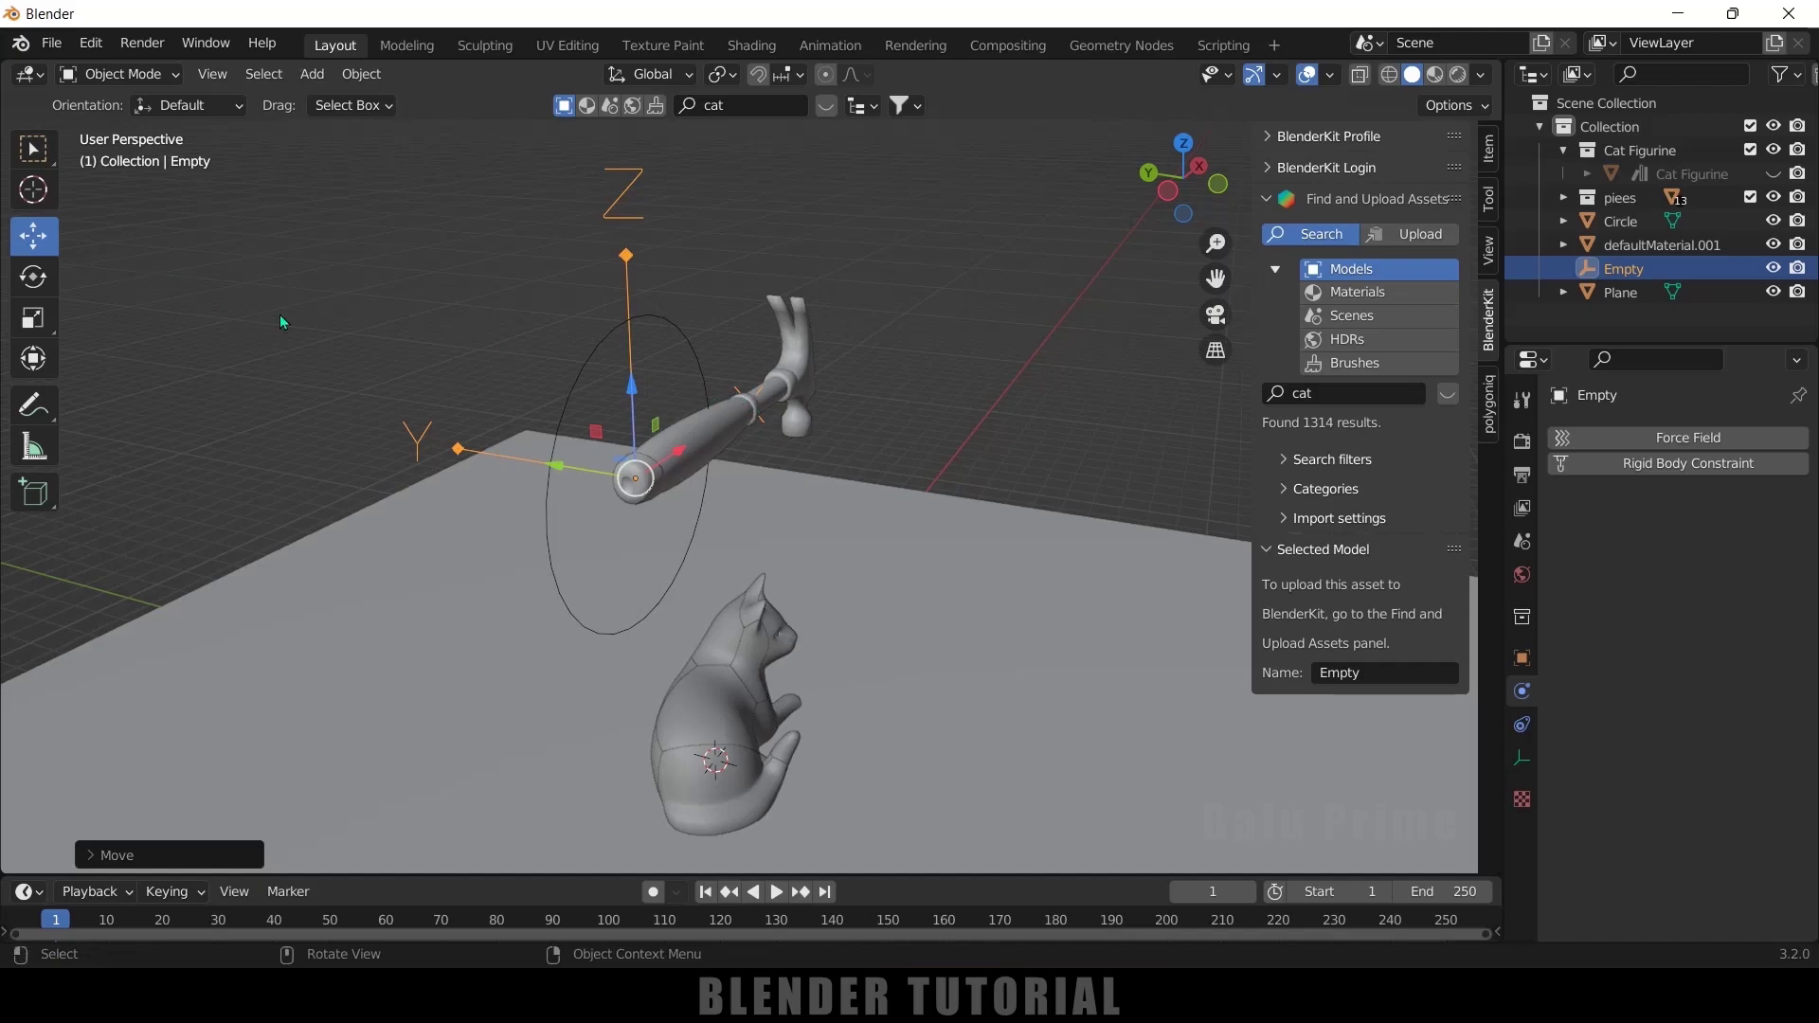
key("KP_3")
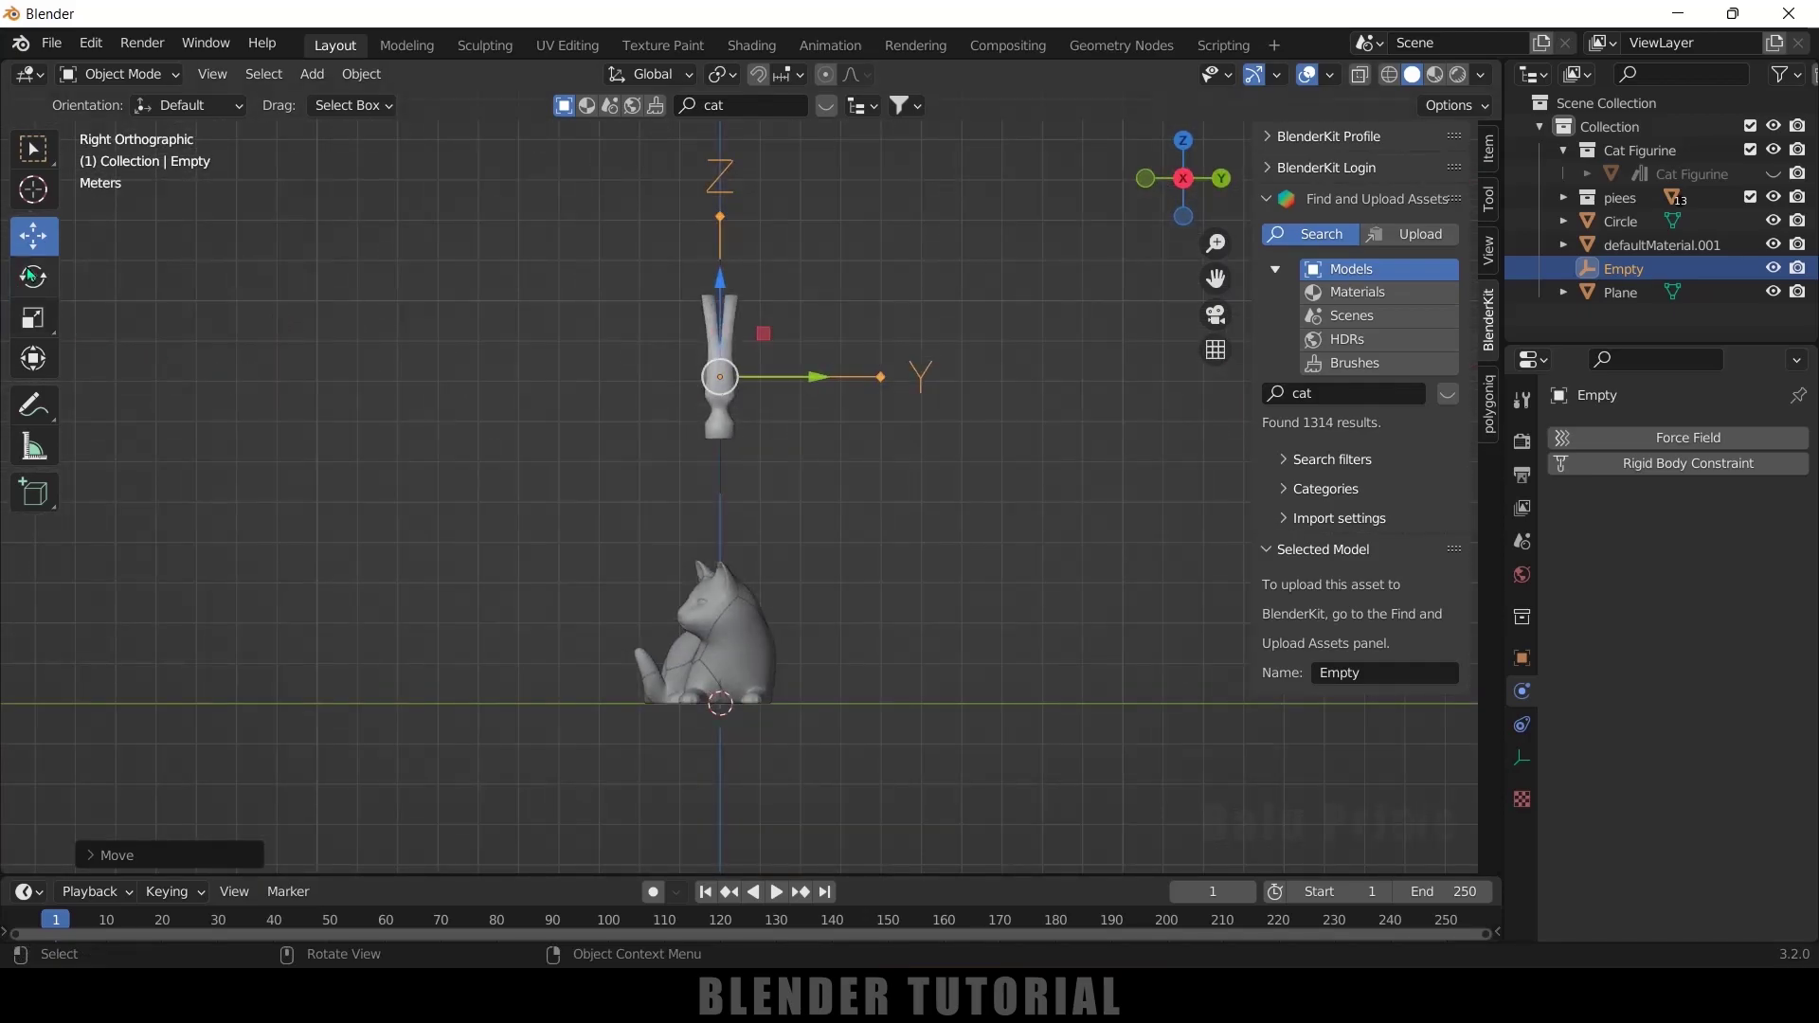
left_click(32, 276)
left_click_drag(672, 302, 620, 443)
middle_click_drag(620, 443, 845, 619)
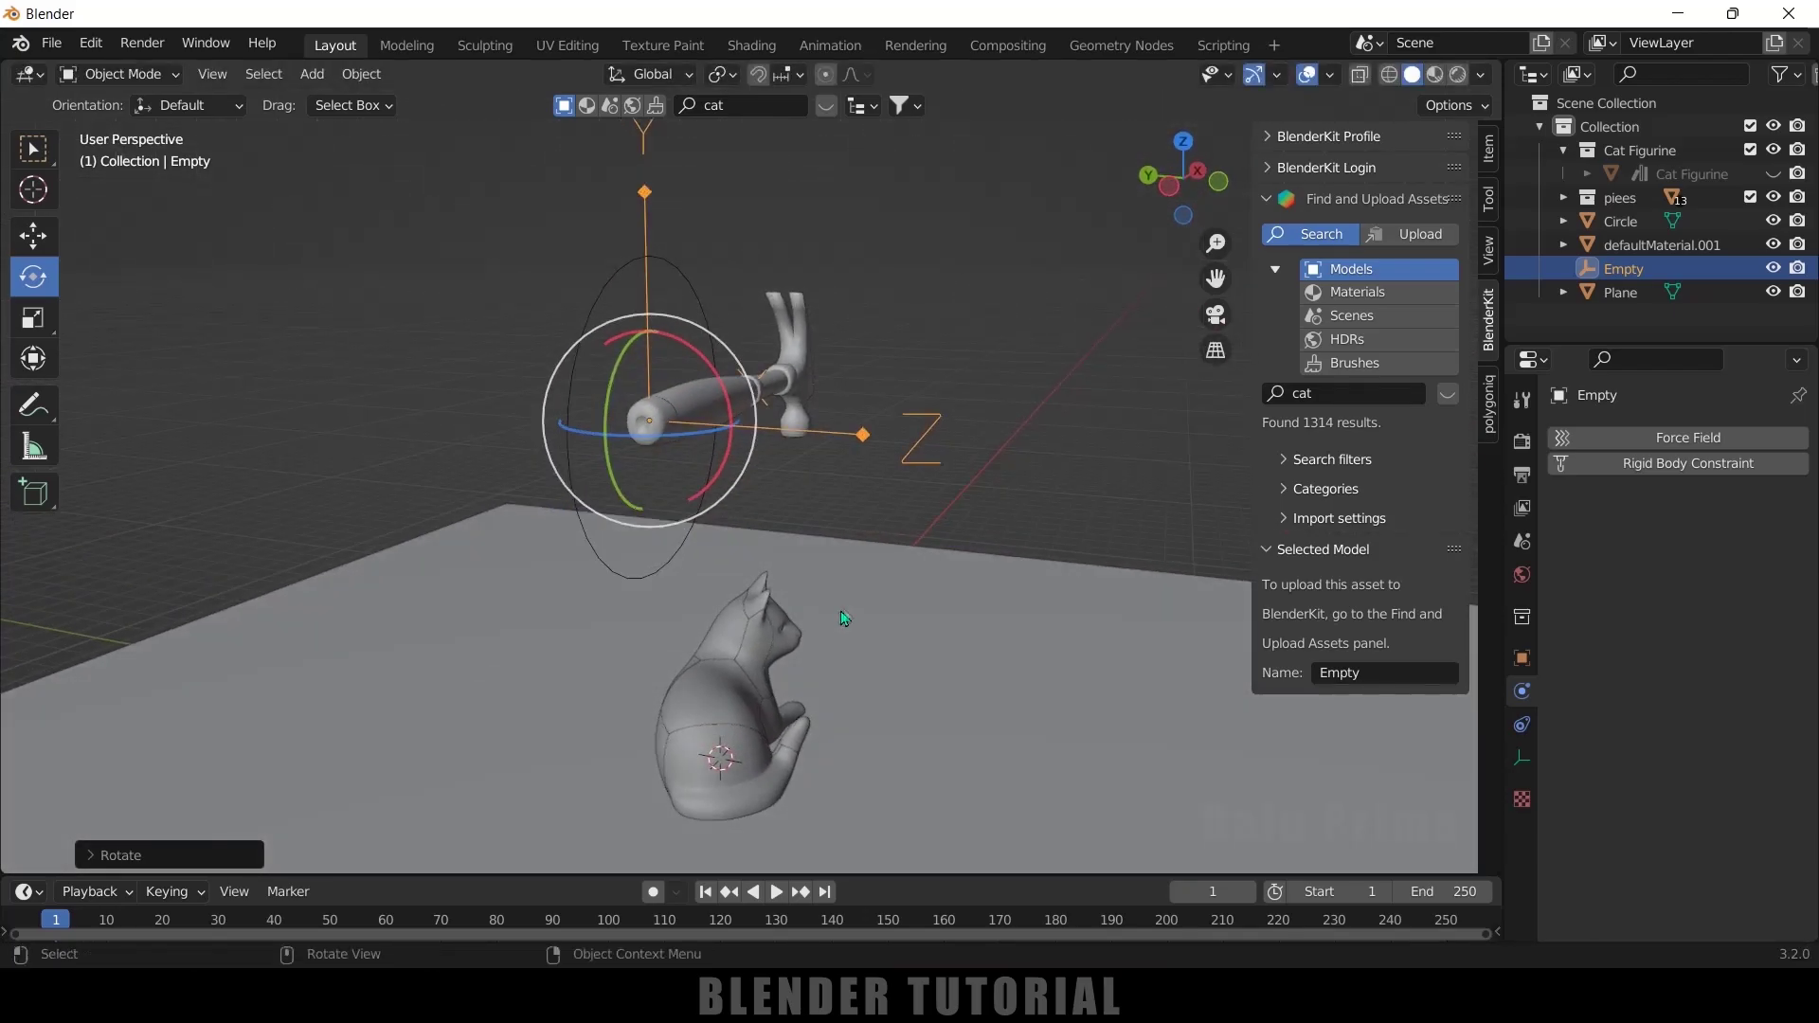
middle_click_drag(942, 557, 747, 531)
- Select only the circle, add an Active rigid body to it, and turn off Dynamic
key("alt+a")
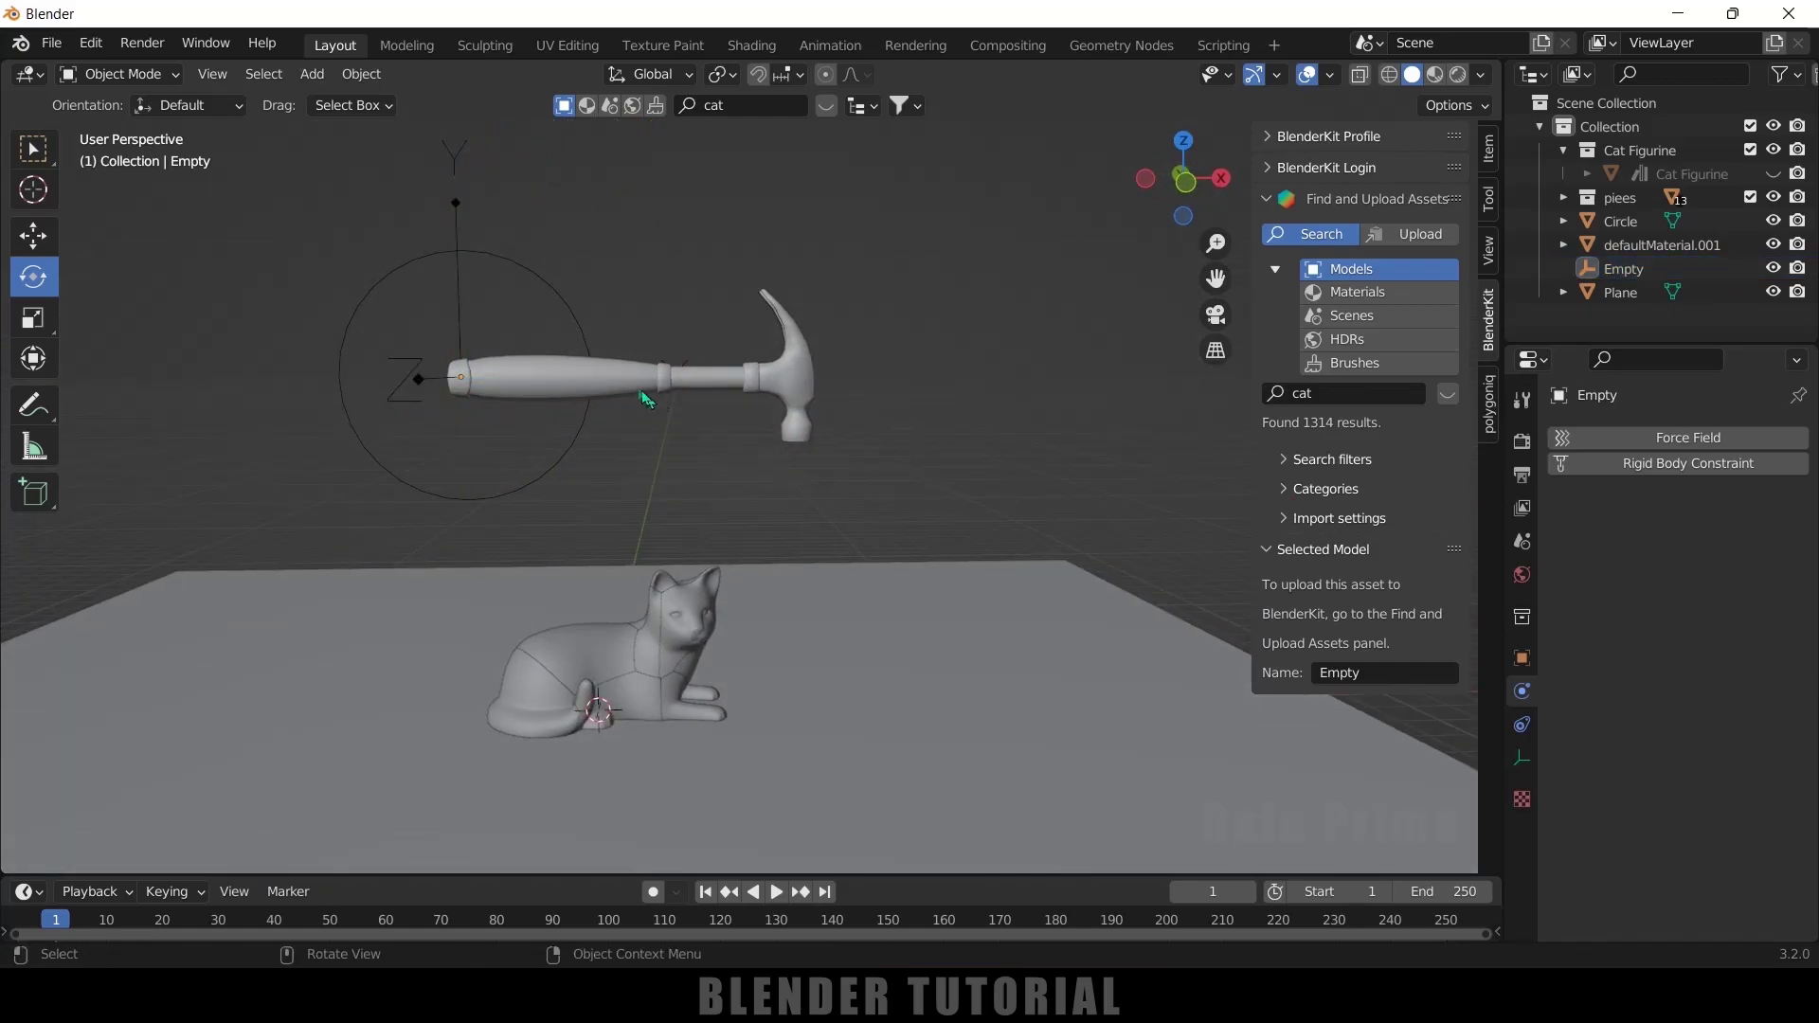
left_click(572, 316)
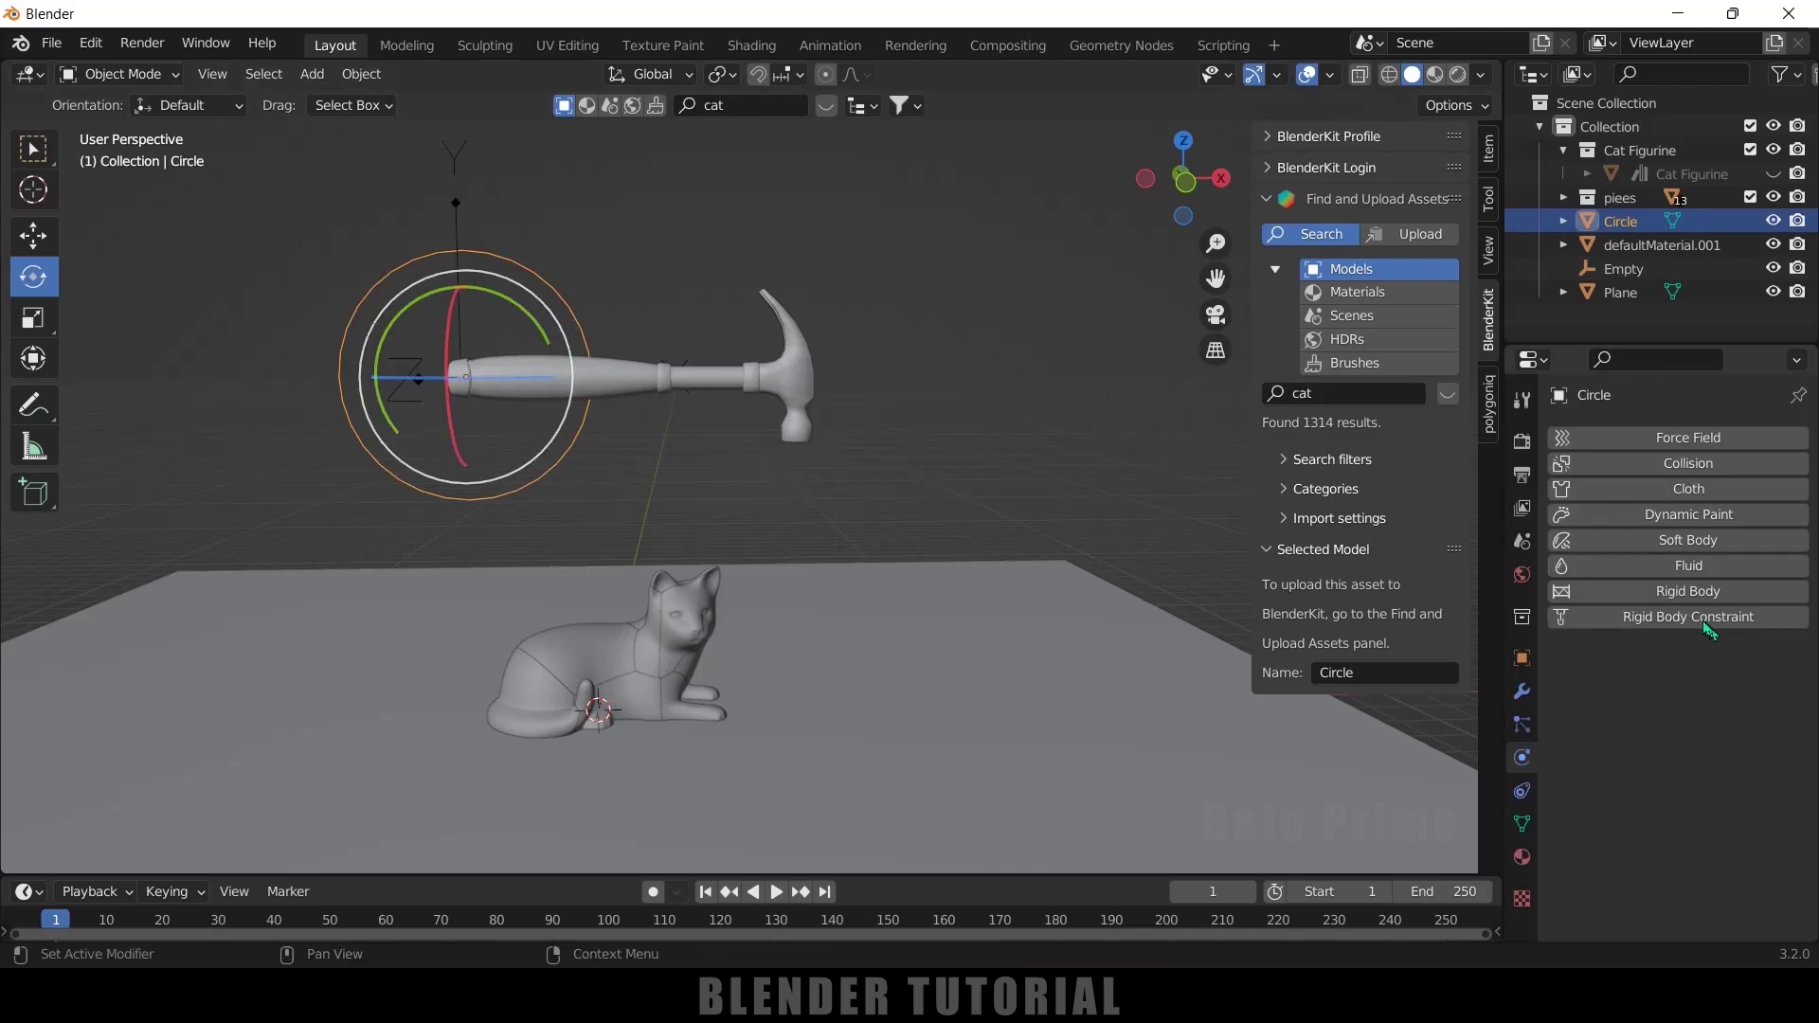
left_click(1701, 591)
scroll(1719, 583, "down", 3)
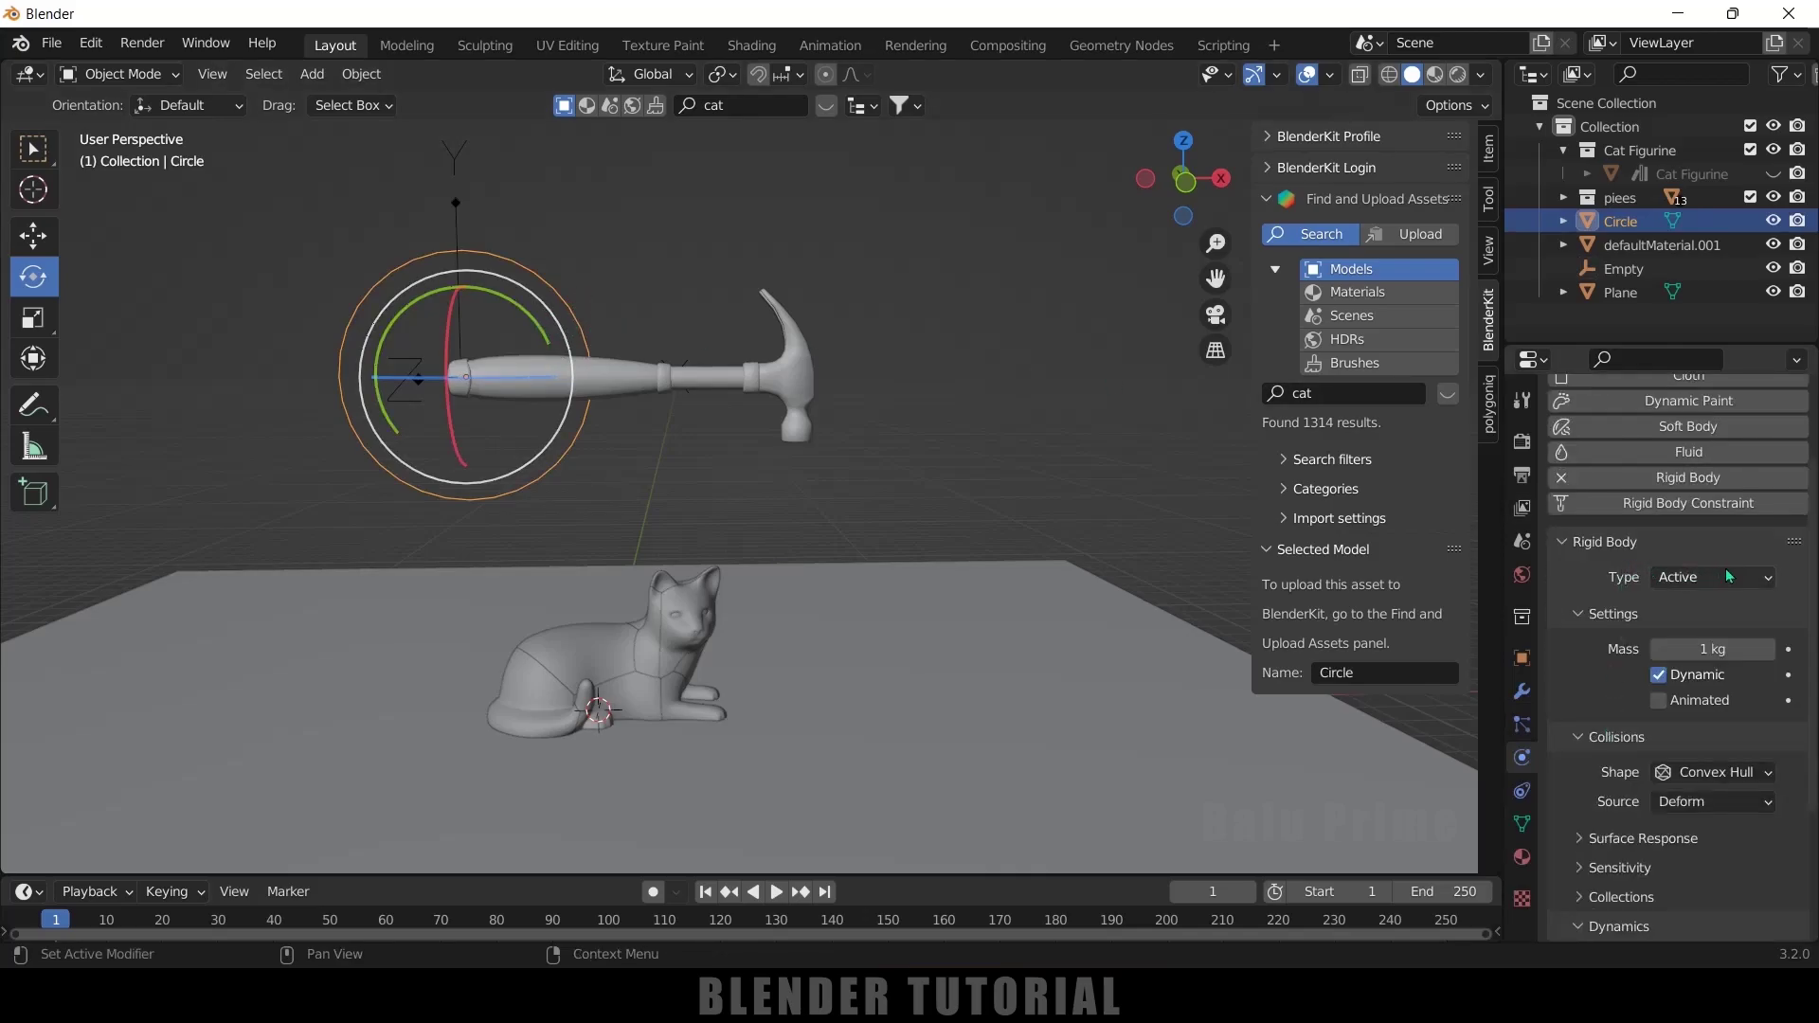
left_click(1658, 676)
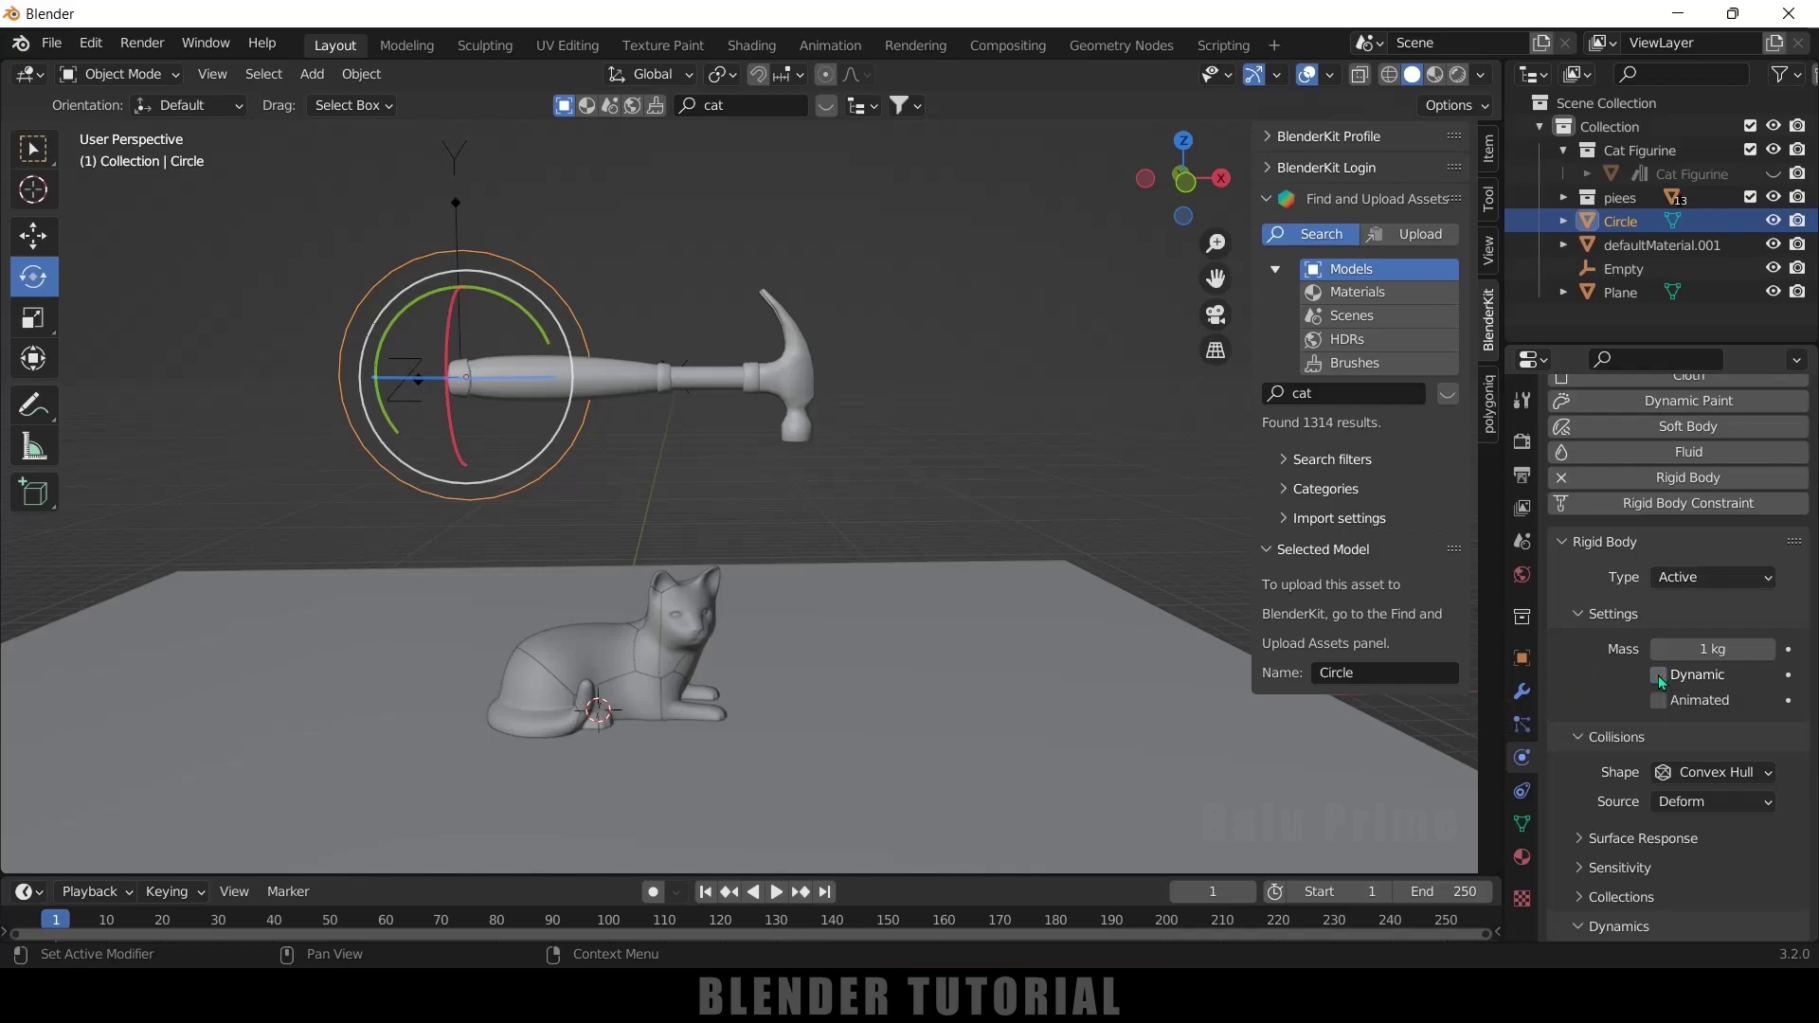
- Add a rigid body constraint of type Hinge to the Arrows empty
left_click(455, 202)
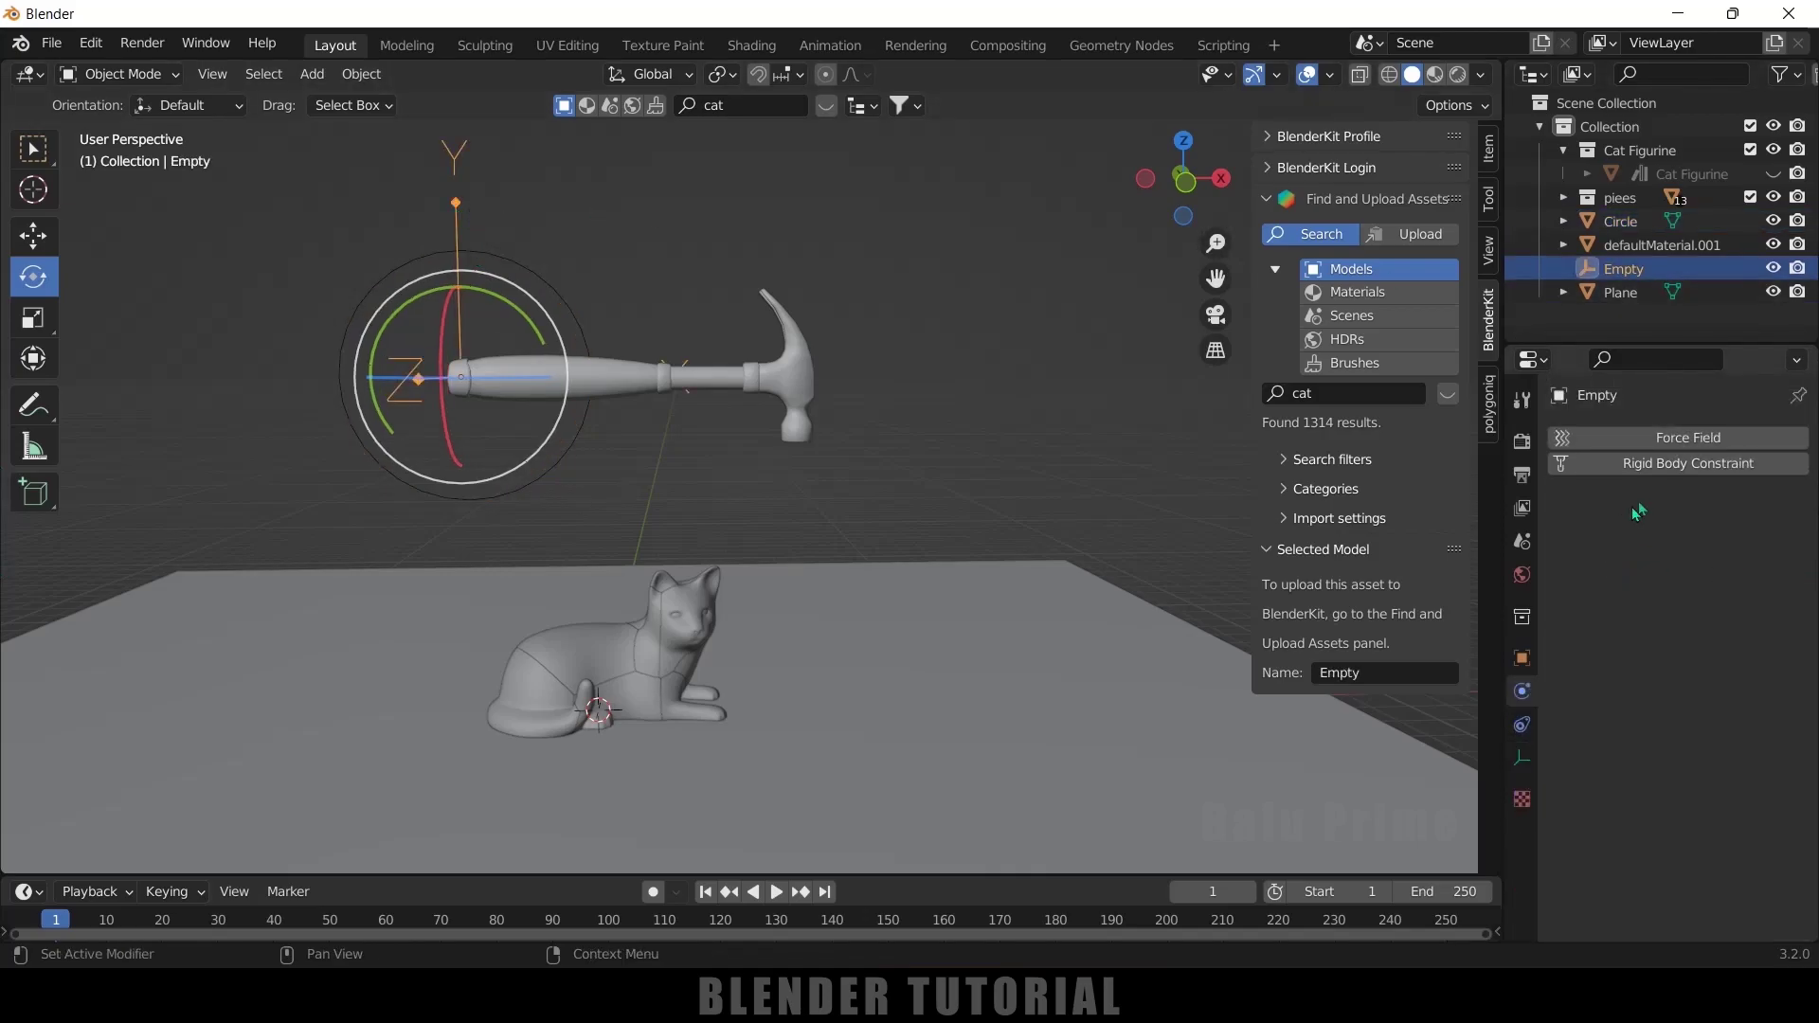
left_click(1684, 468)
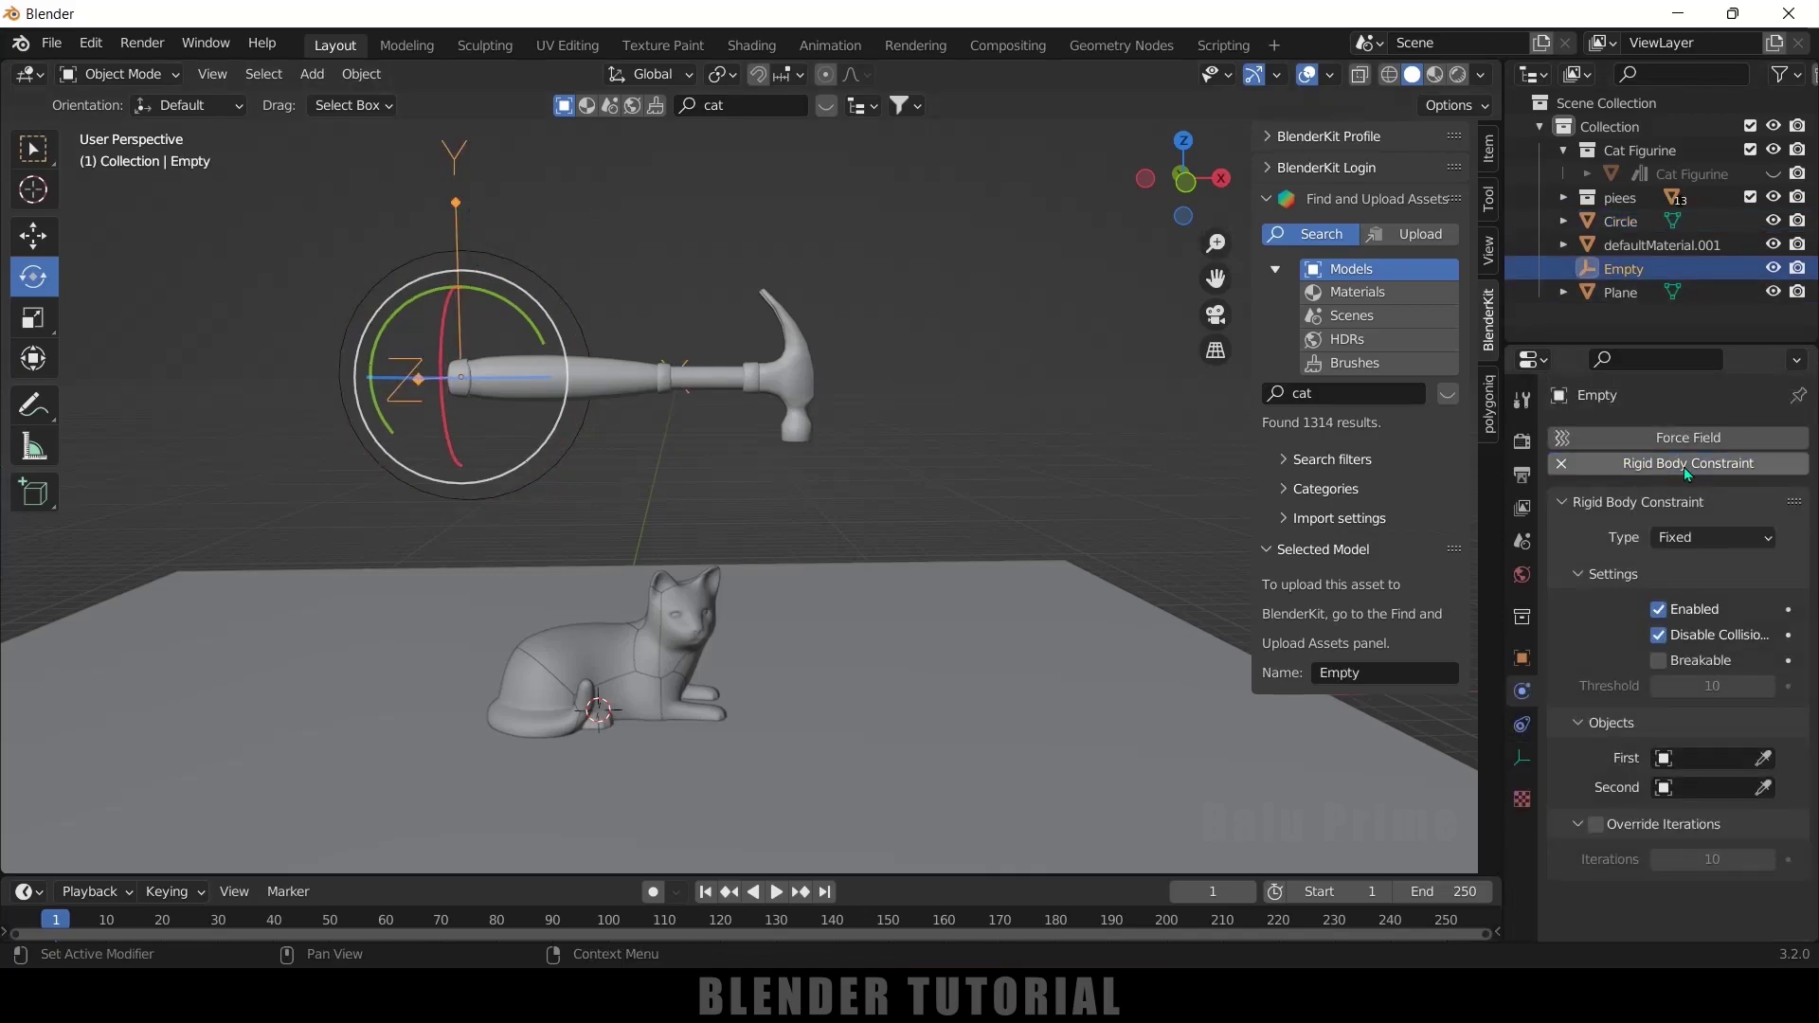
left_click(1681, 538)
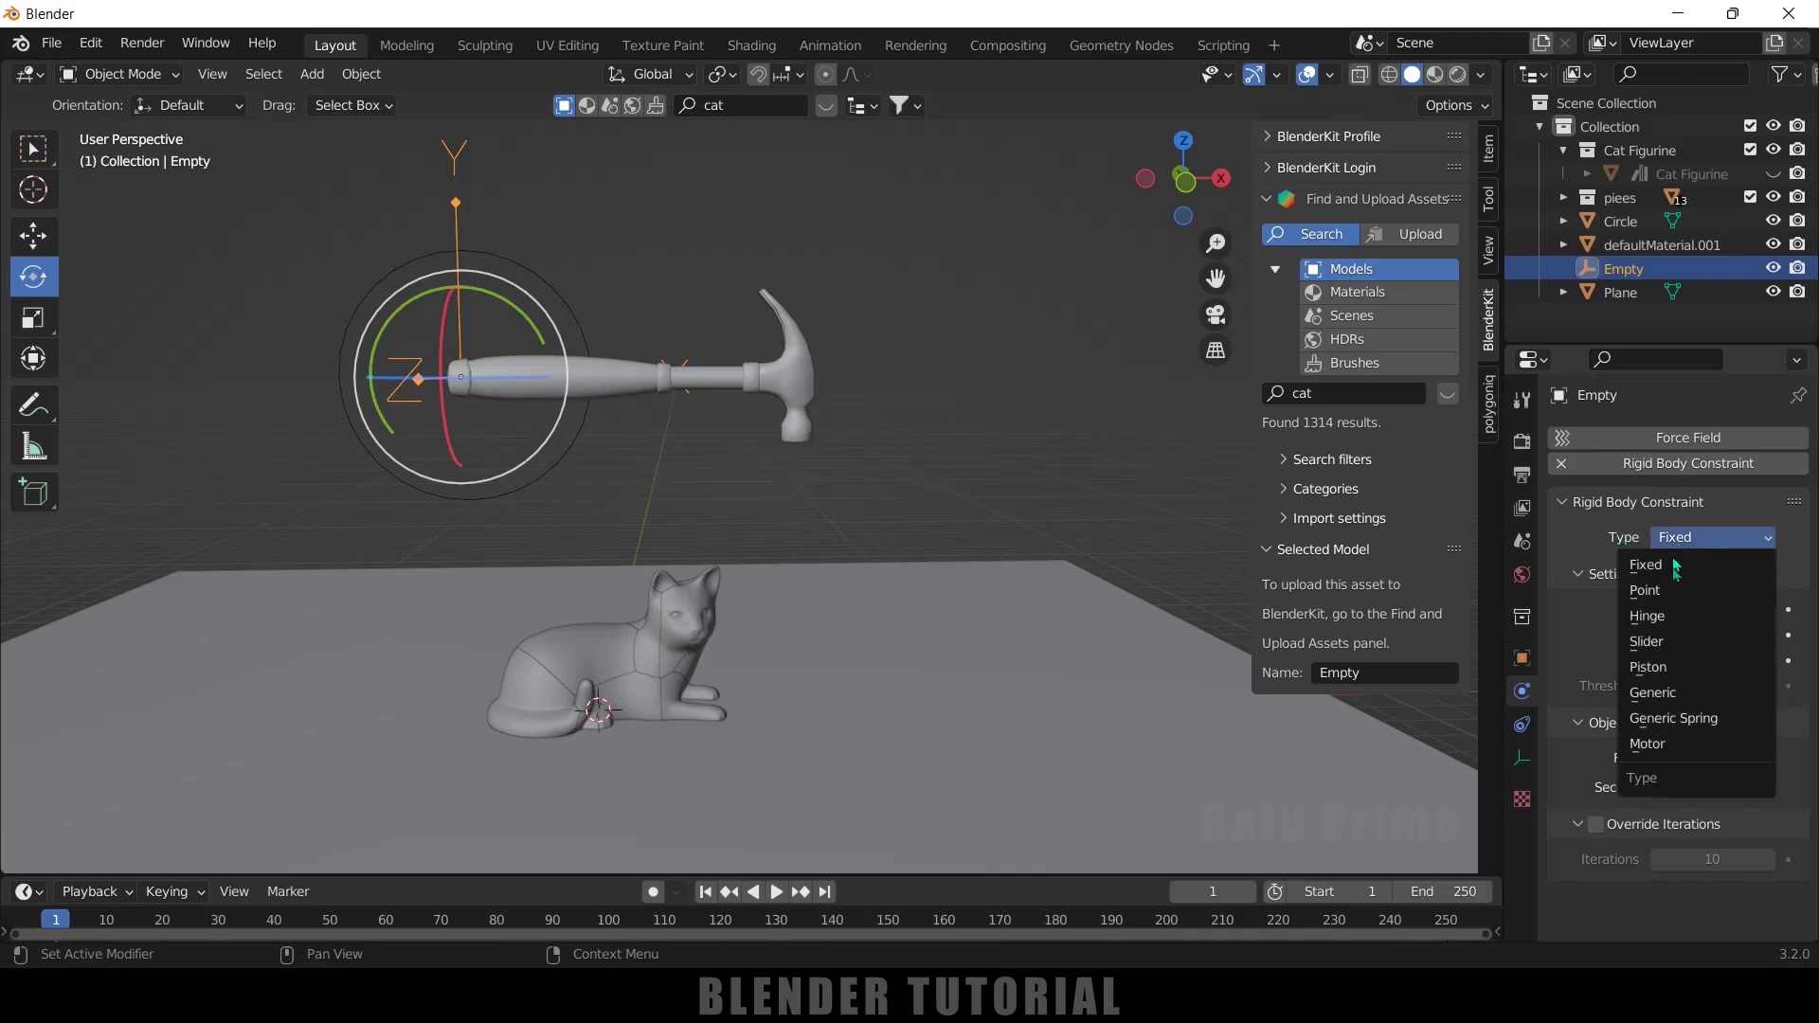
left_click(1664, 617)
scroll(1603, 748, "down", 2)
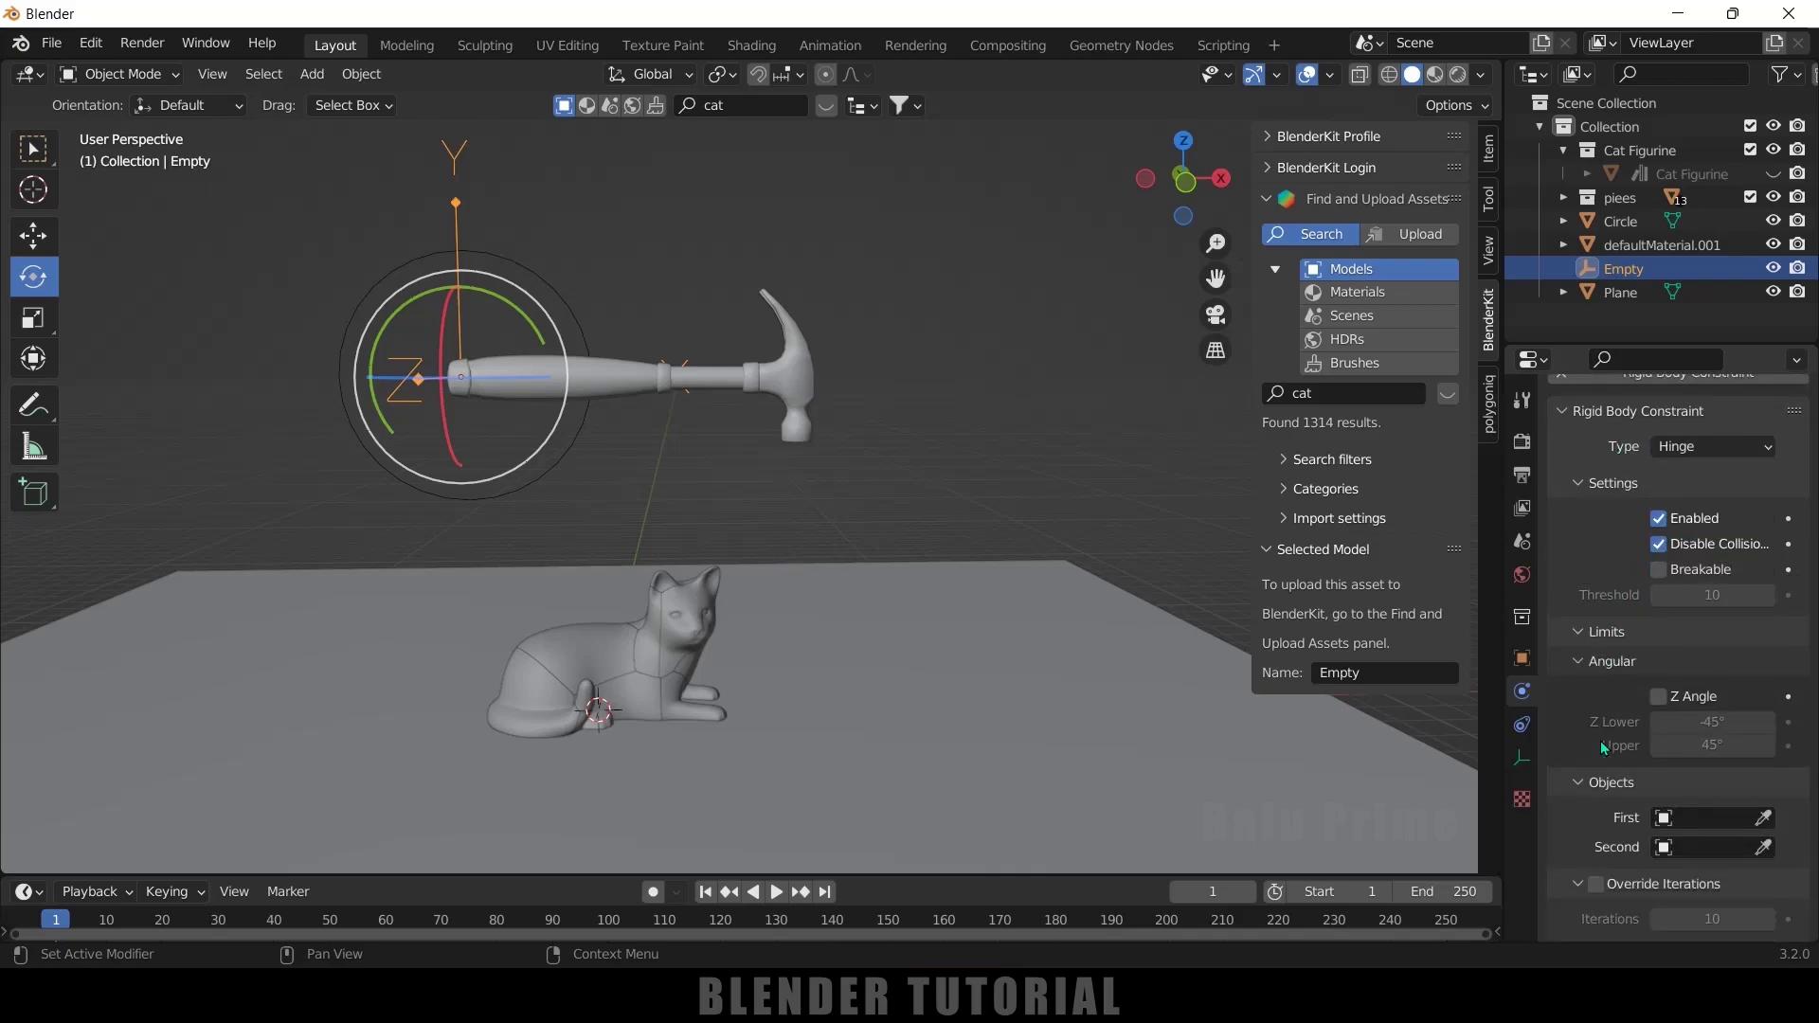
- Assign the hammer as the hinge constraint's first object and the circle as its second
left_click(1763, 819)
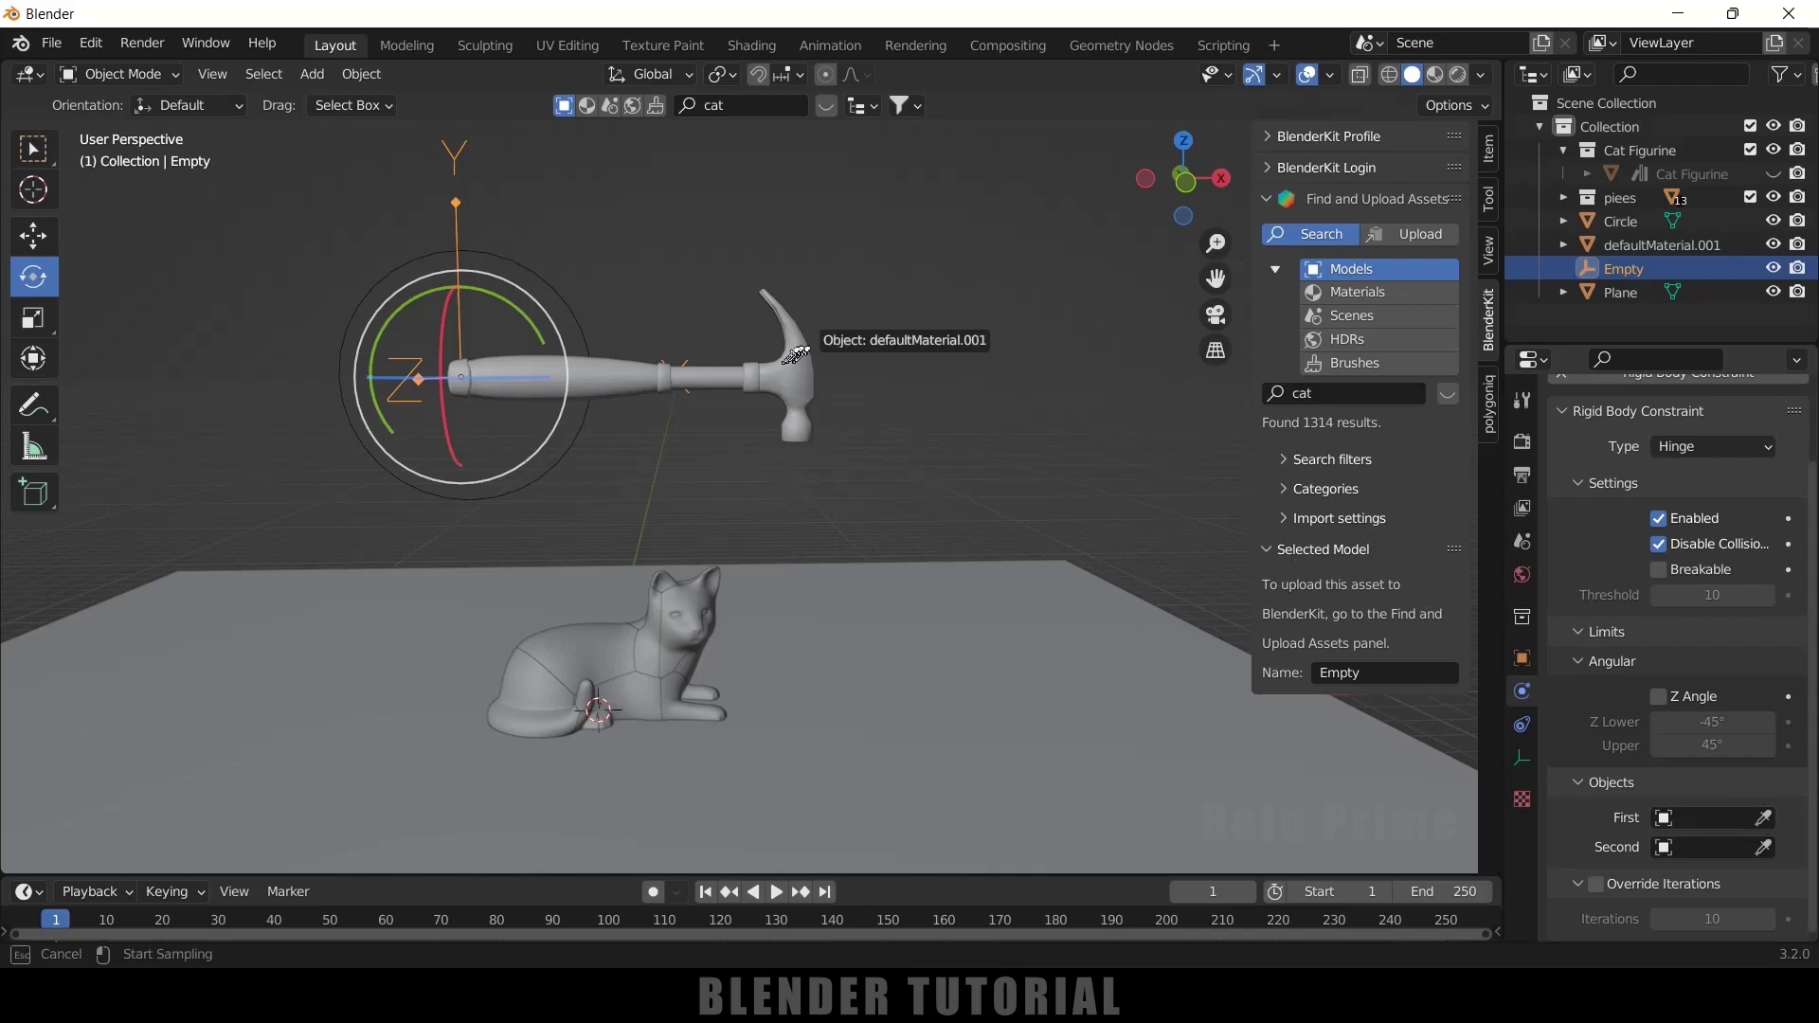
left_click(796, 360)
left_click(1762, 846)
left_click(563, 300)
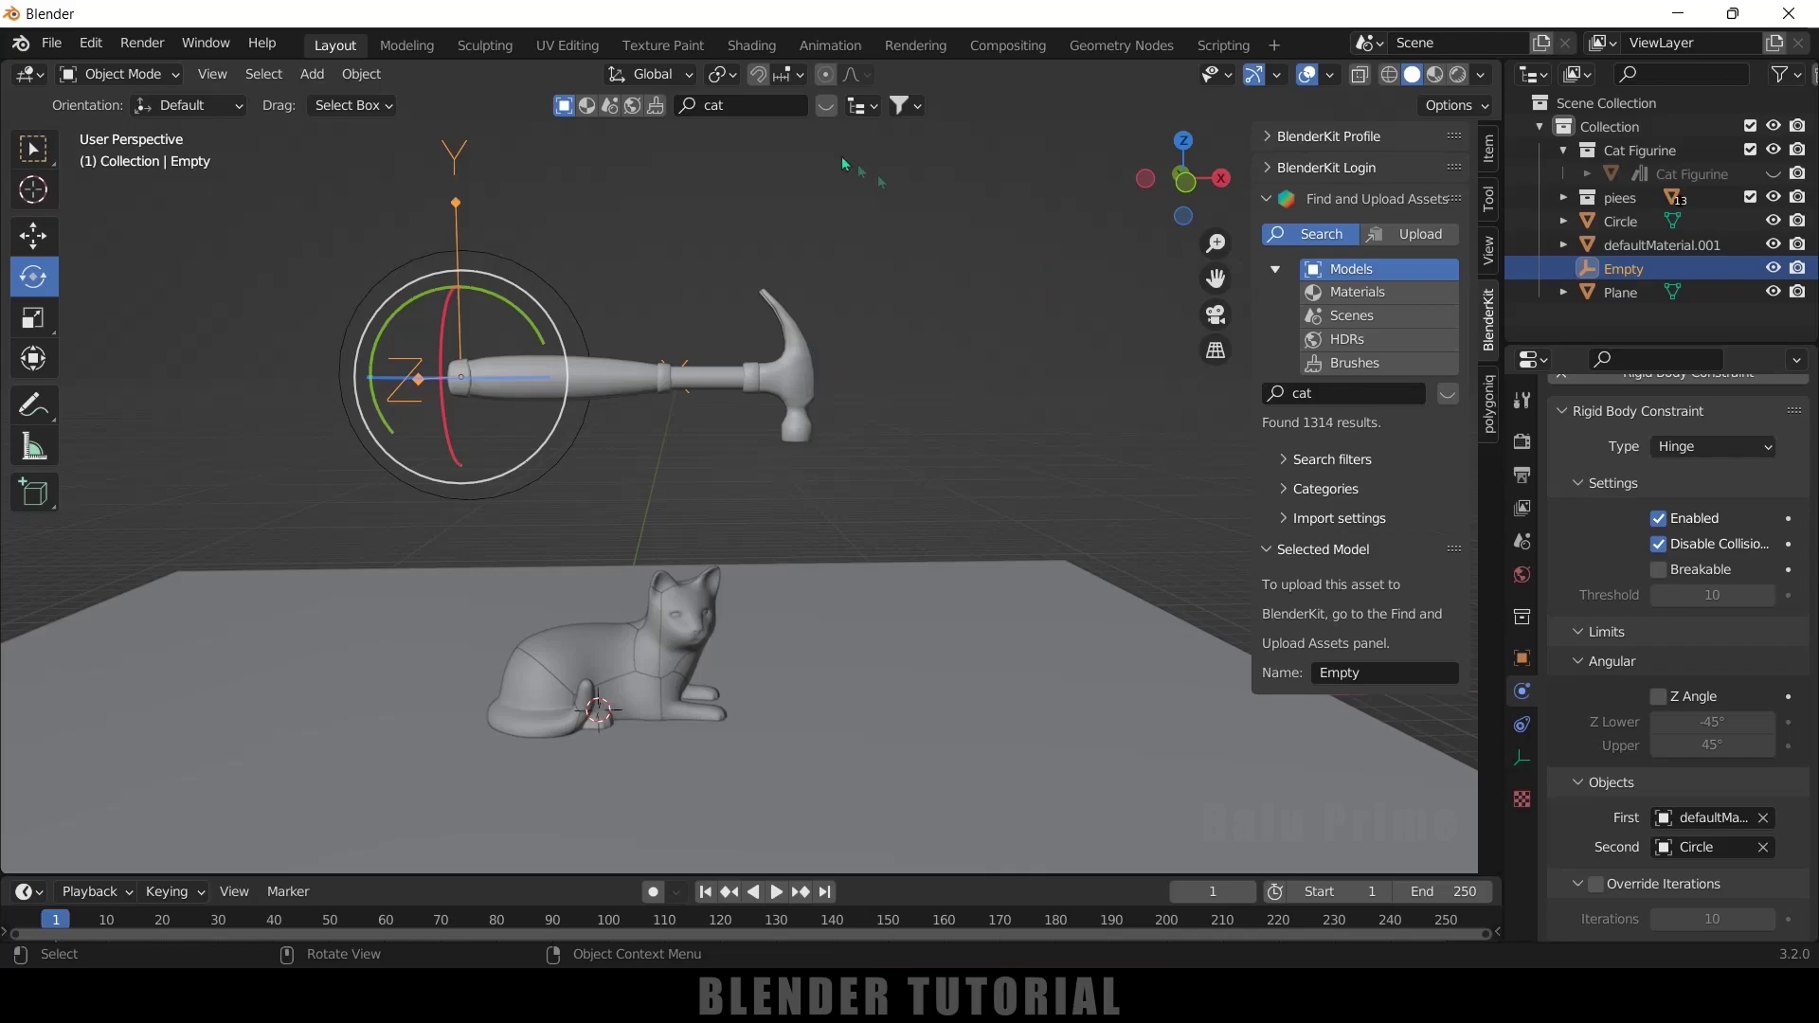
- Play the simulation to check the hinged hammer's swing into the cat, and return to frame 1
left_click(777, 894)
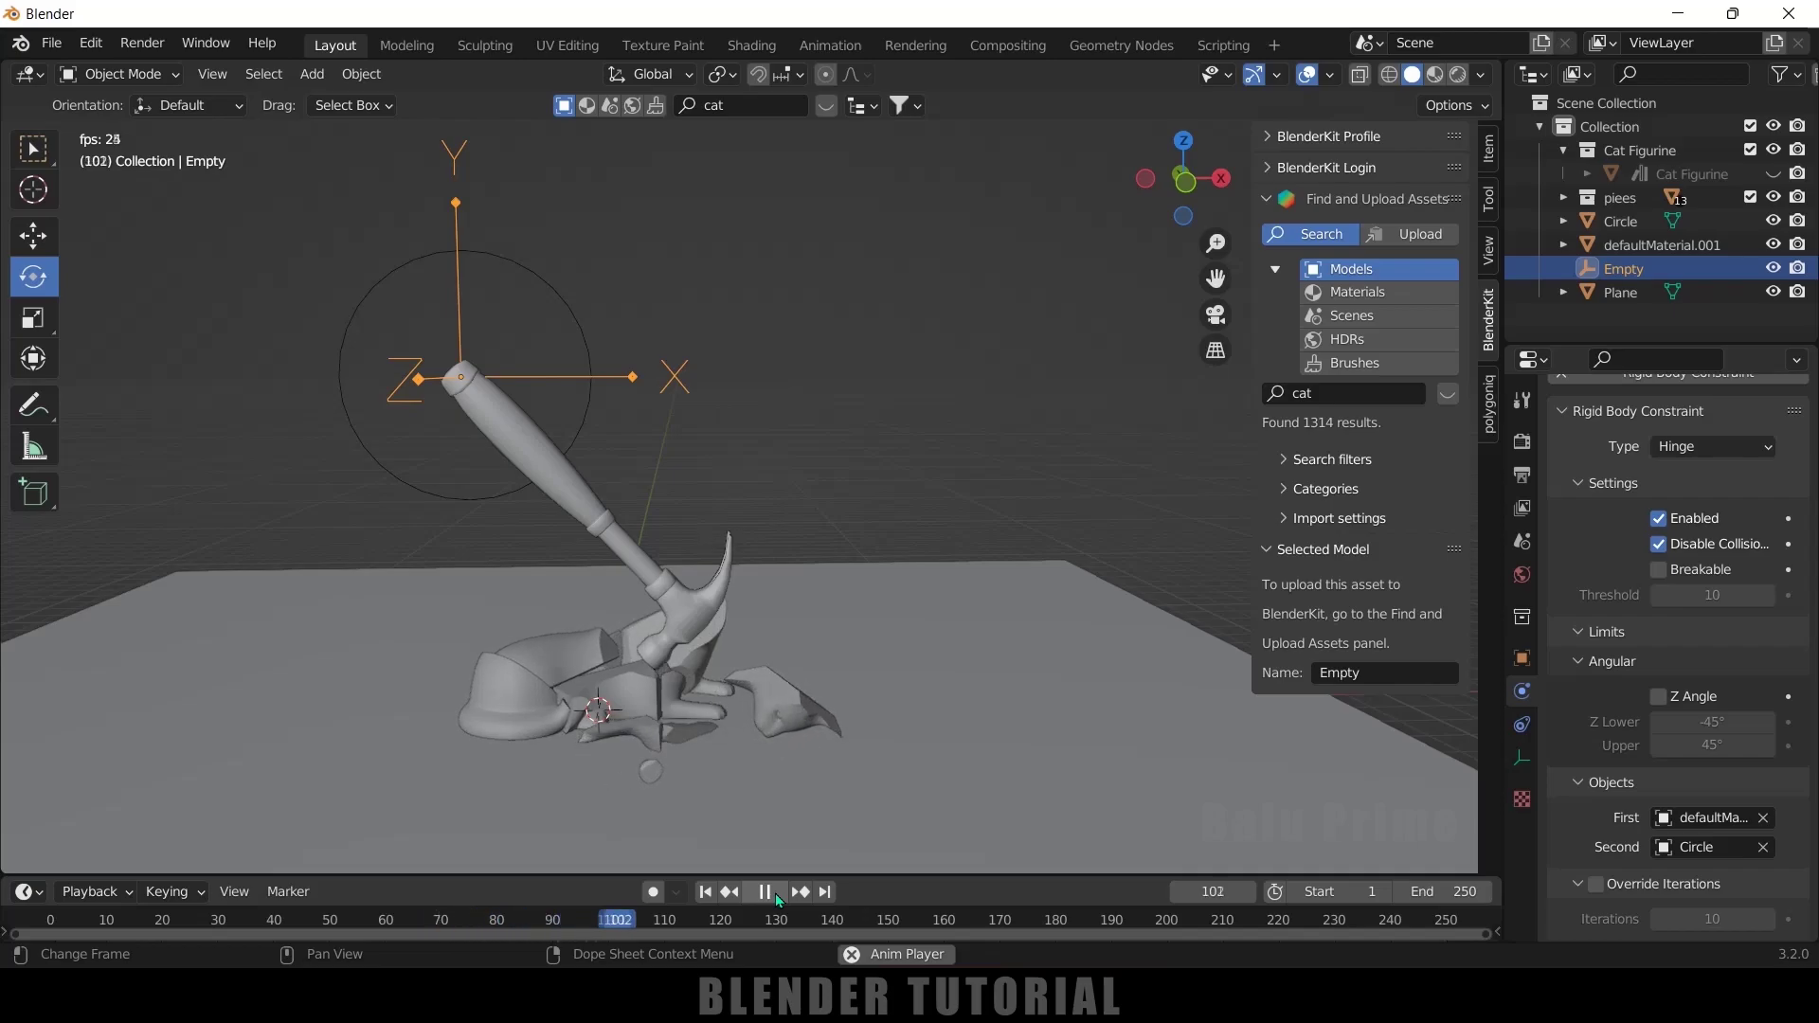
left_click(767, 892)
left_click(706, 892)
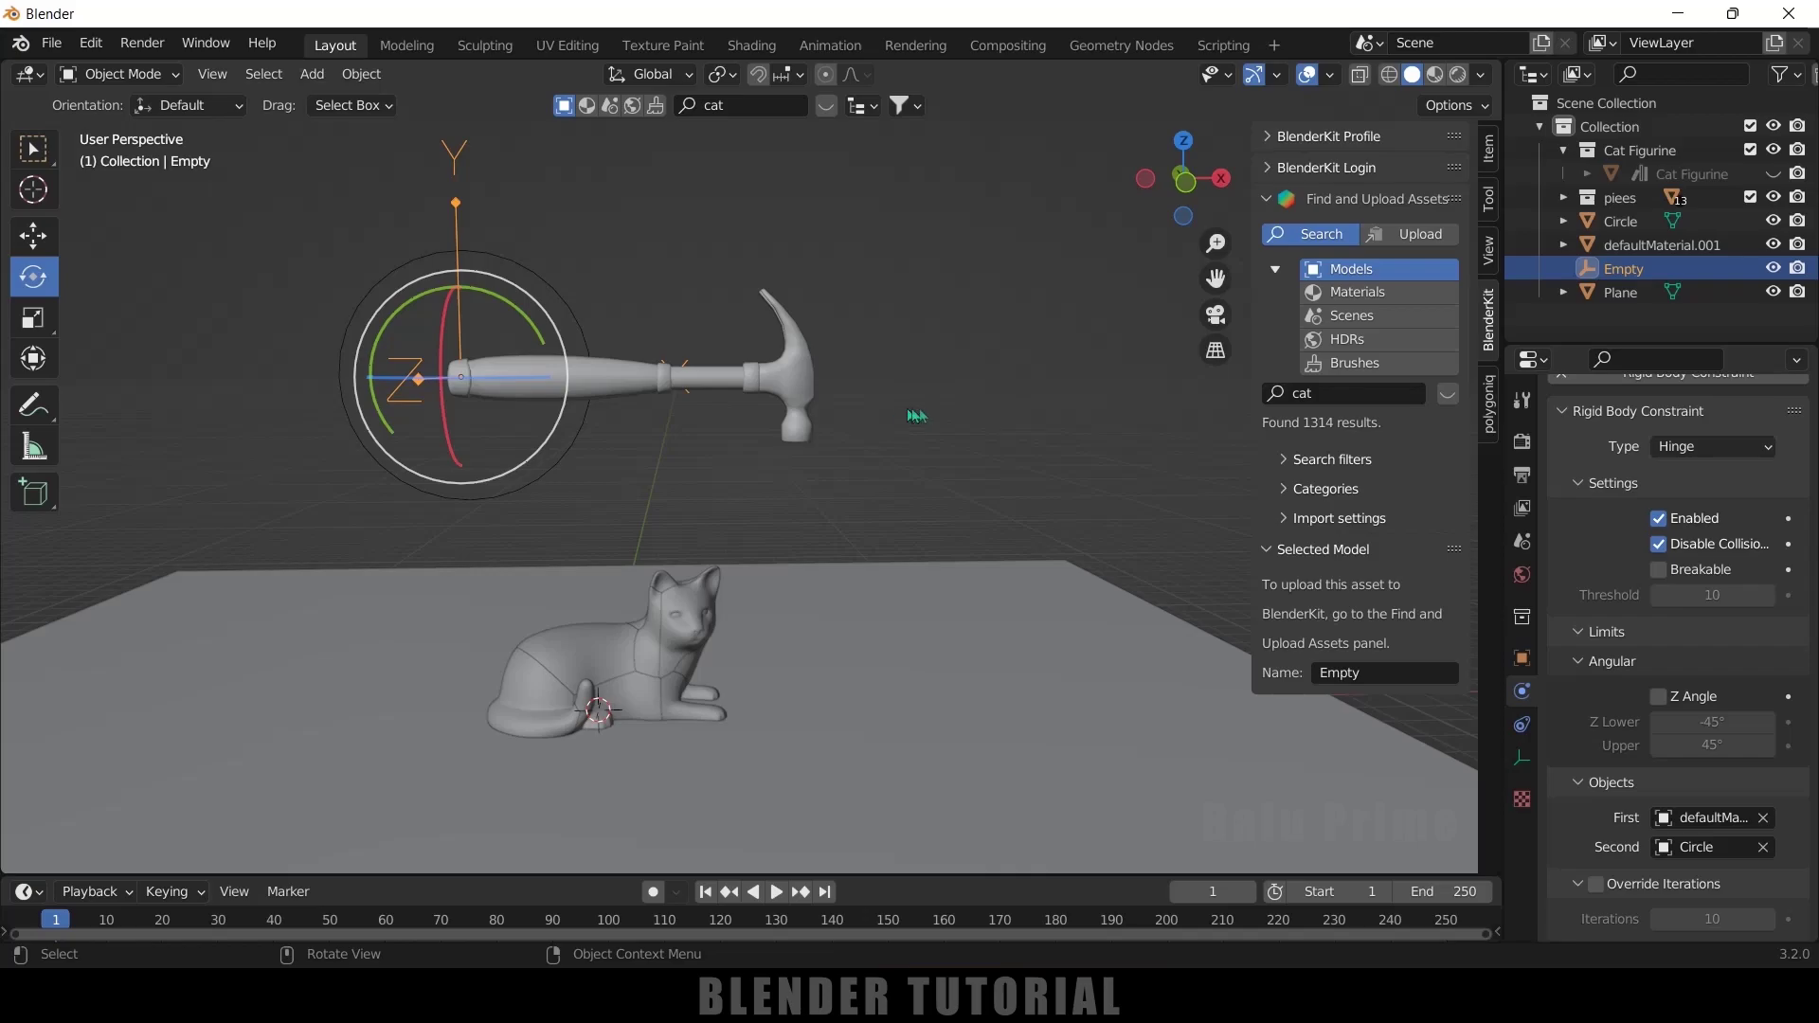
- Set the hammer's rigid body mass to 5 kg
left_click(806, 395)
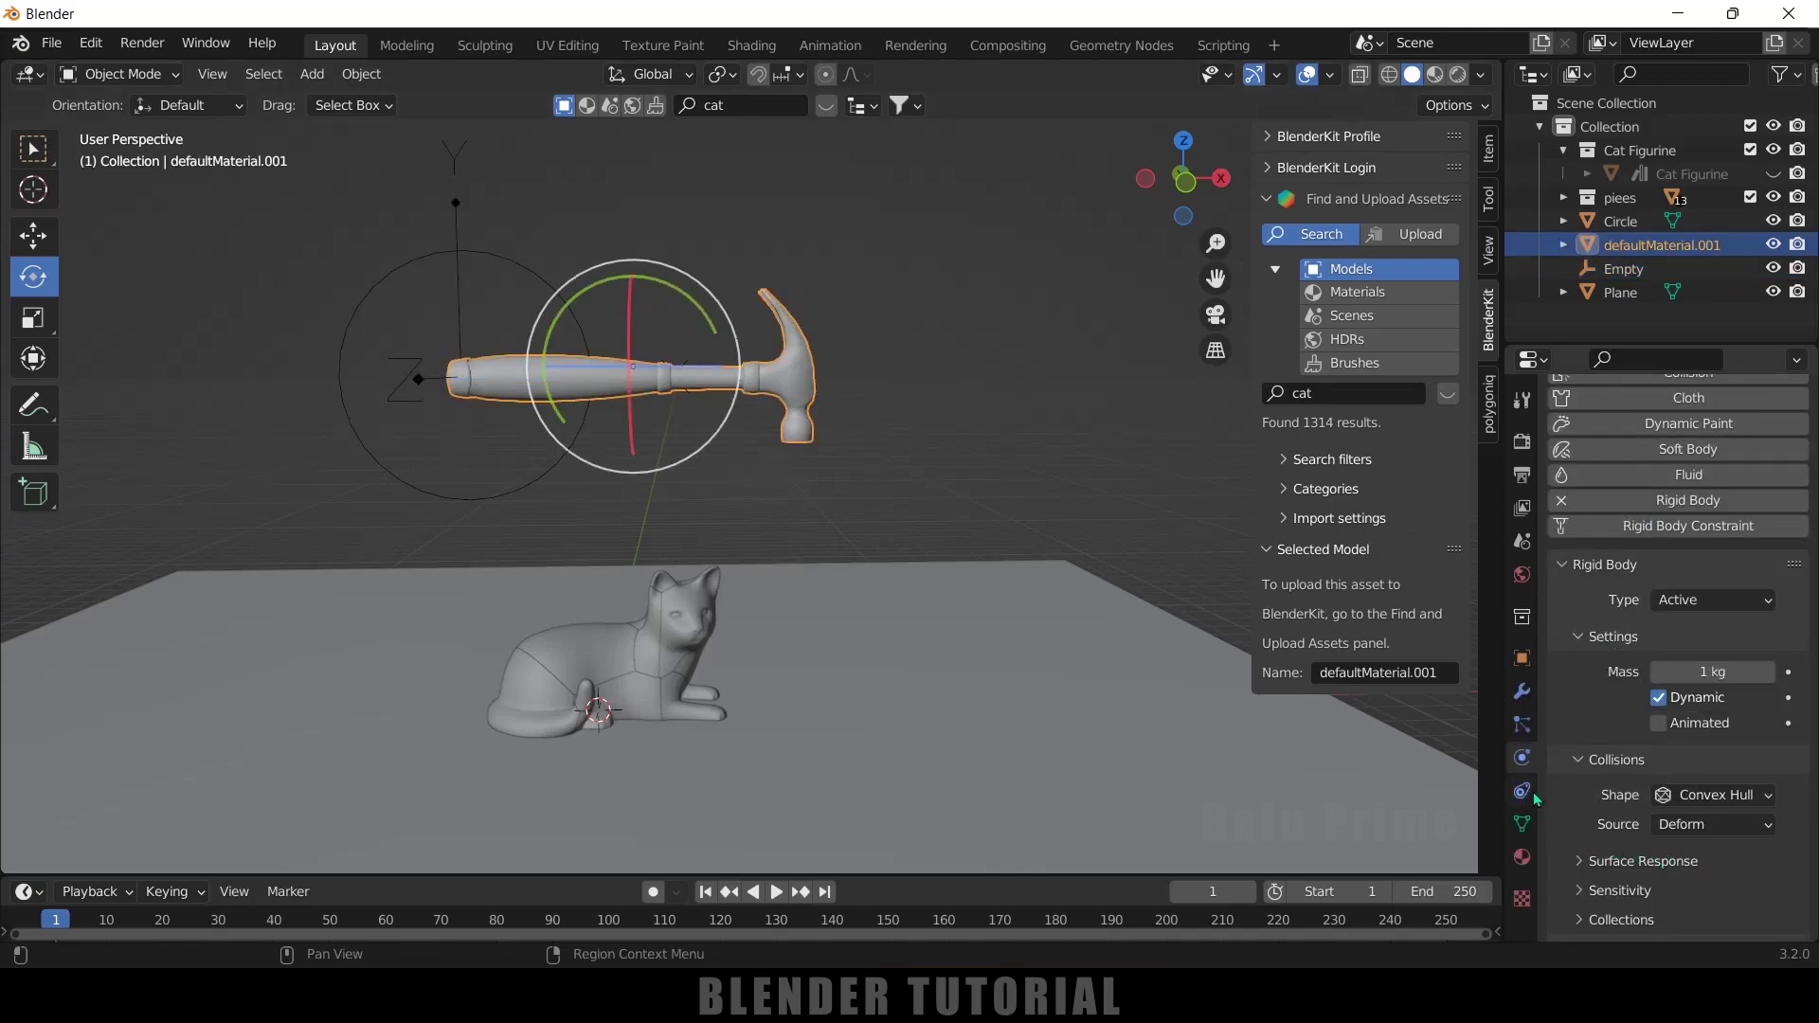
left_click(1726, 671)
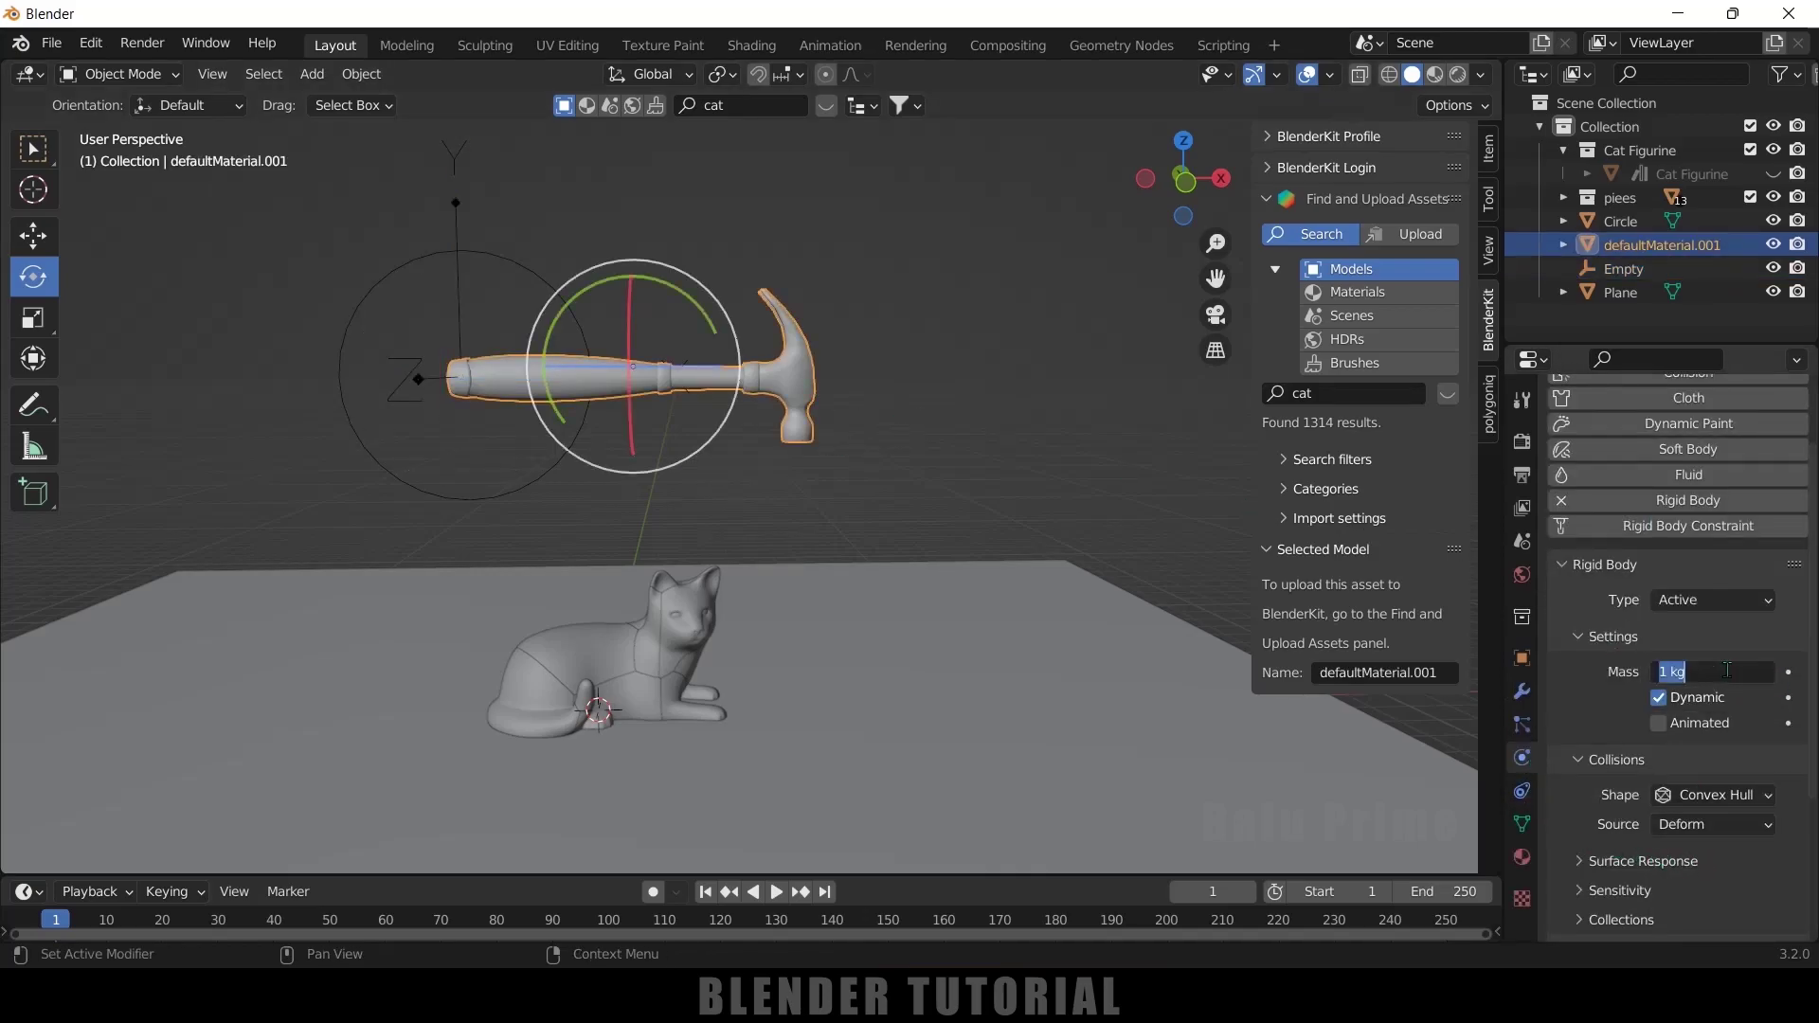
type("5")
key("Return")
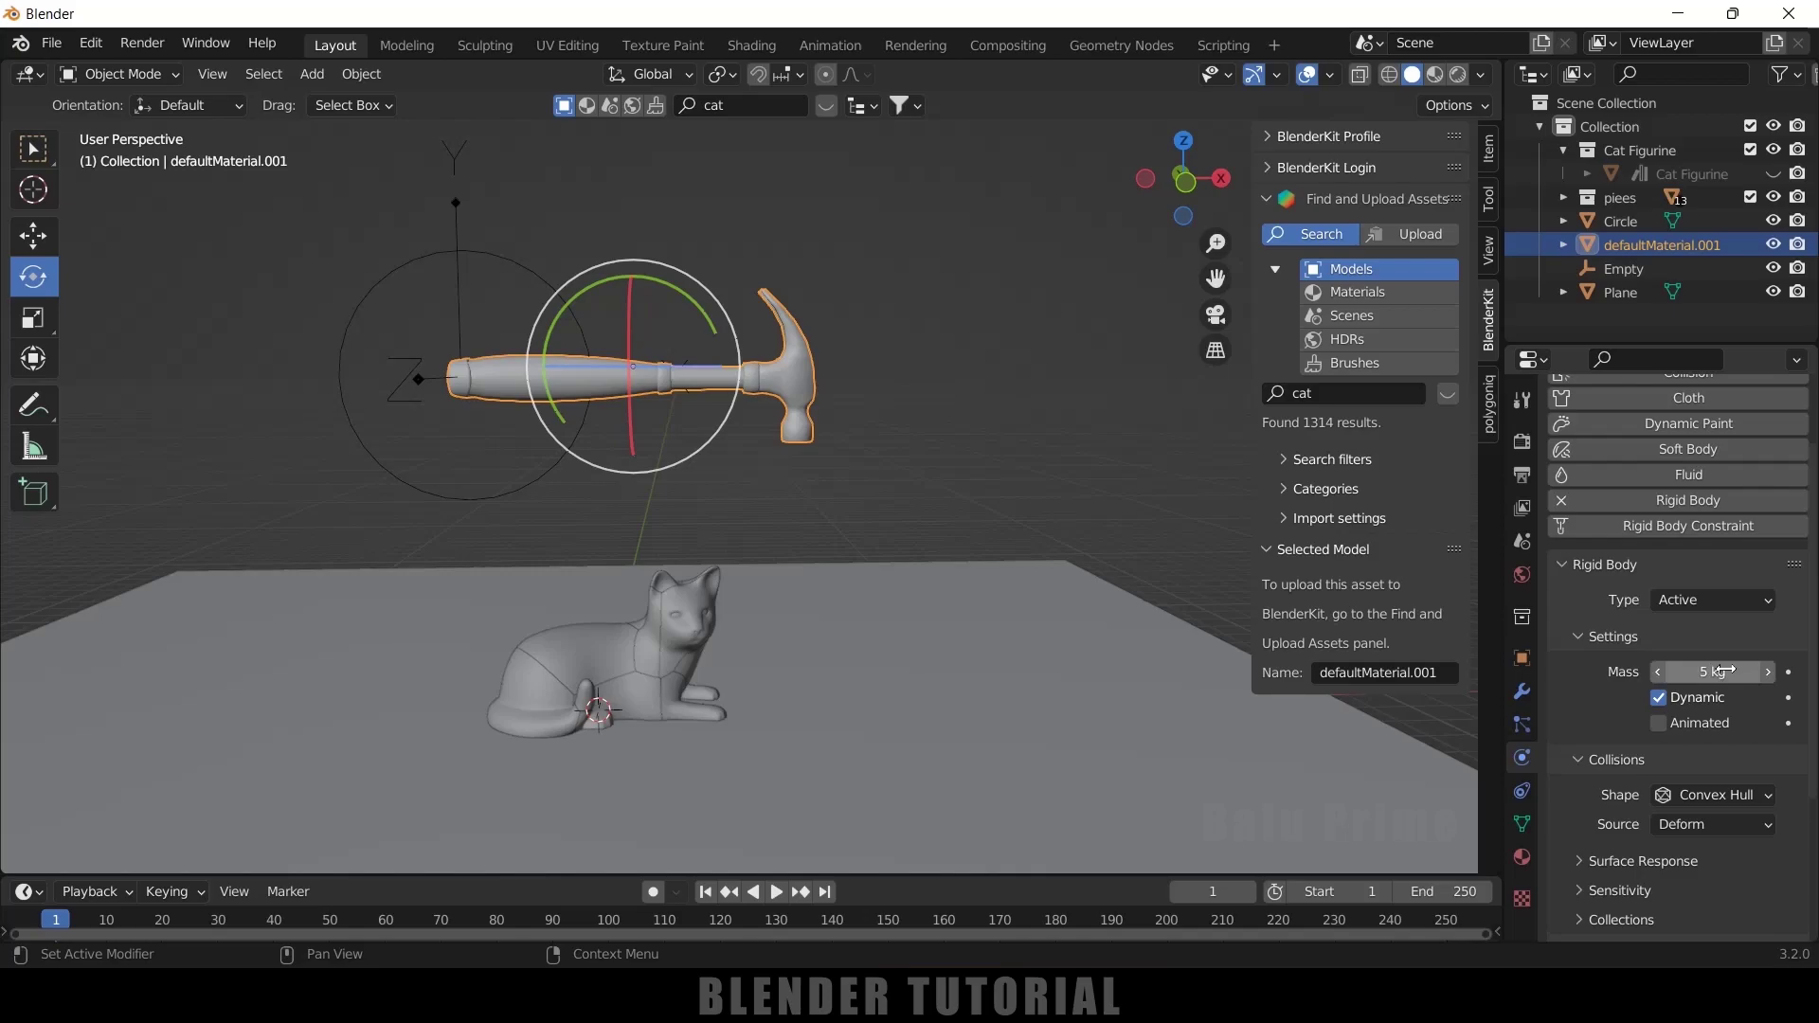
- Play the simulation to check how the 5 kg hammer smashes the cat, and return to frame 1
left_click(777, 891)
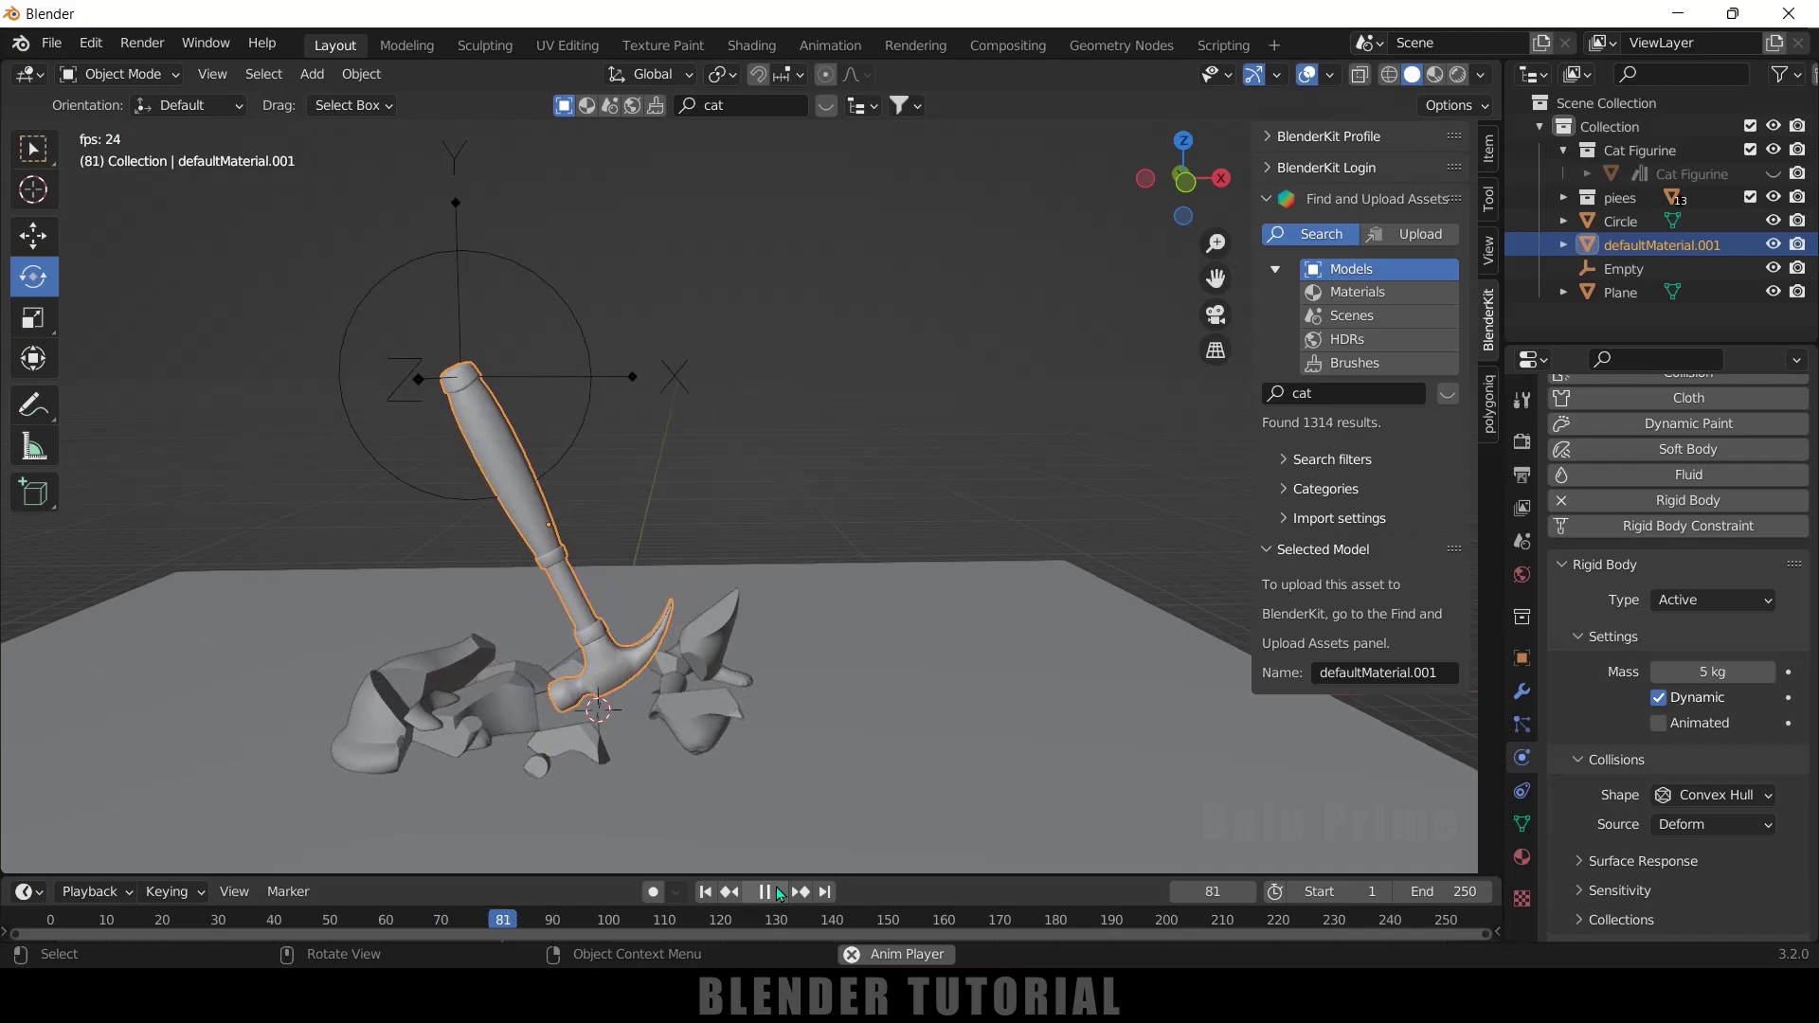
left_click(778, 893)
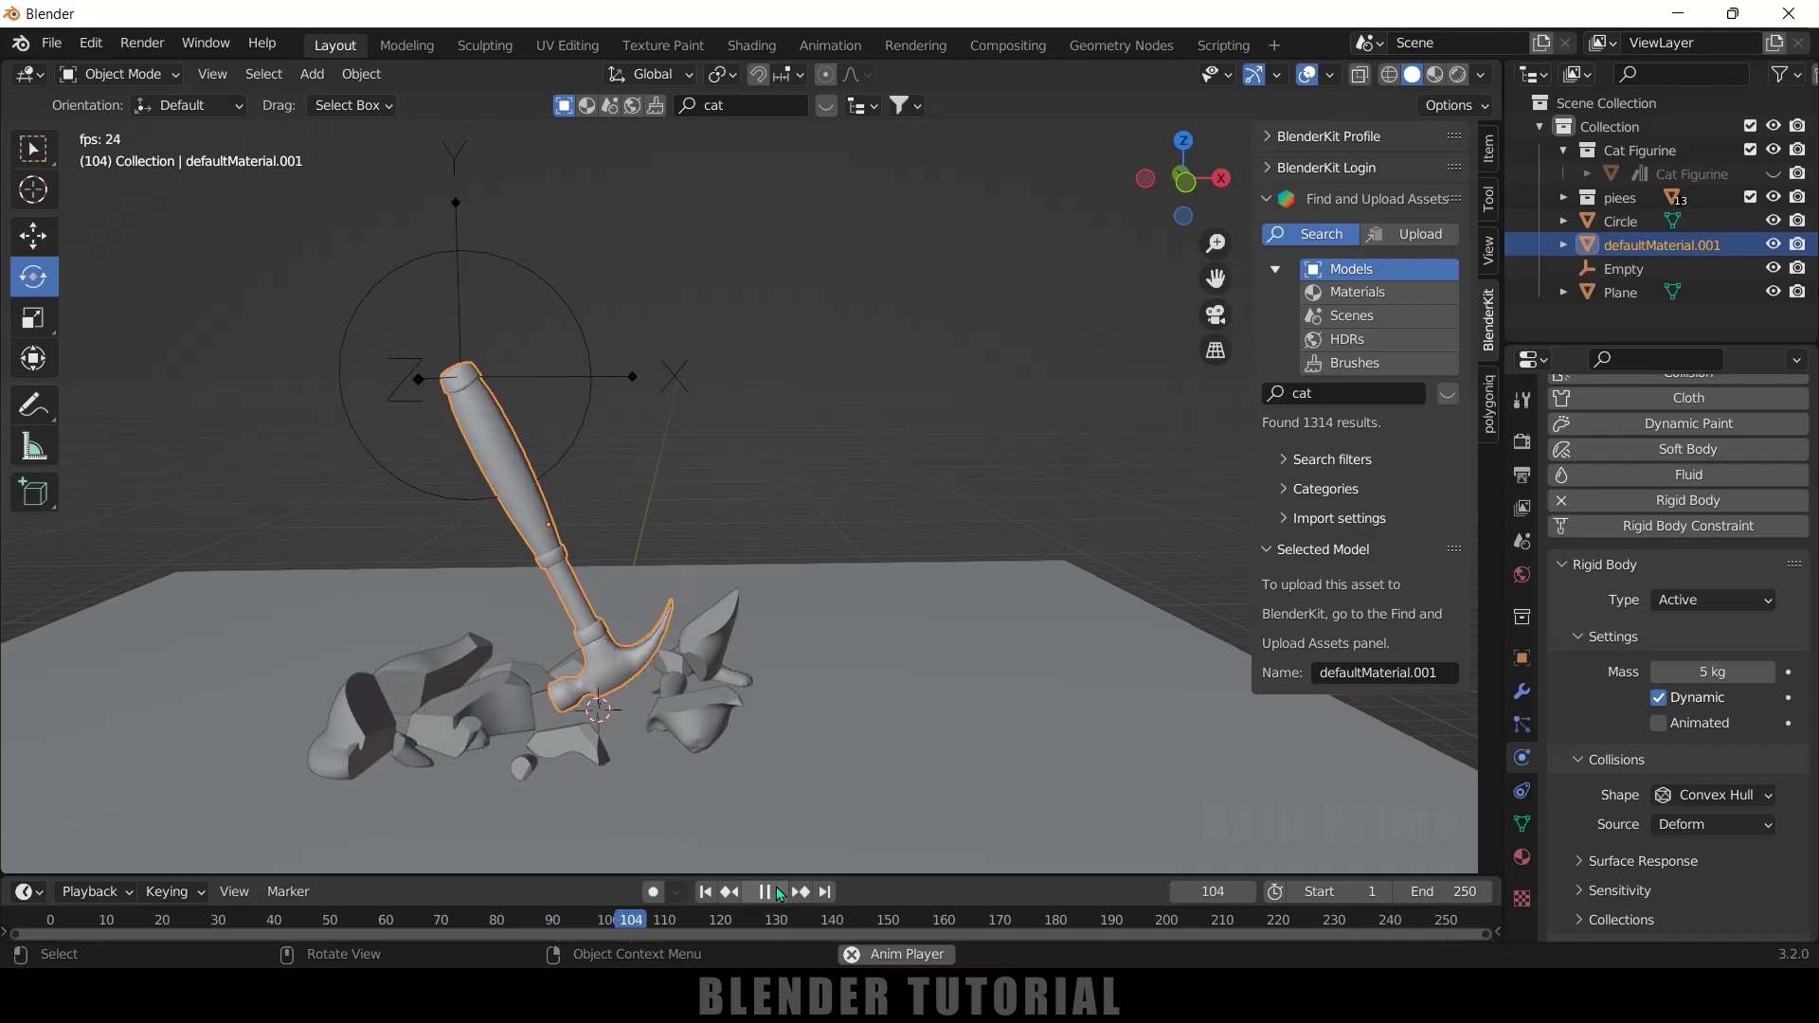
left_click(706, 893)
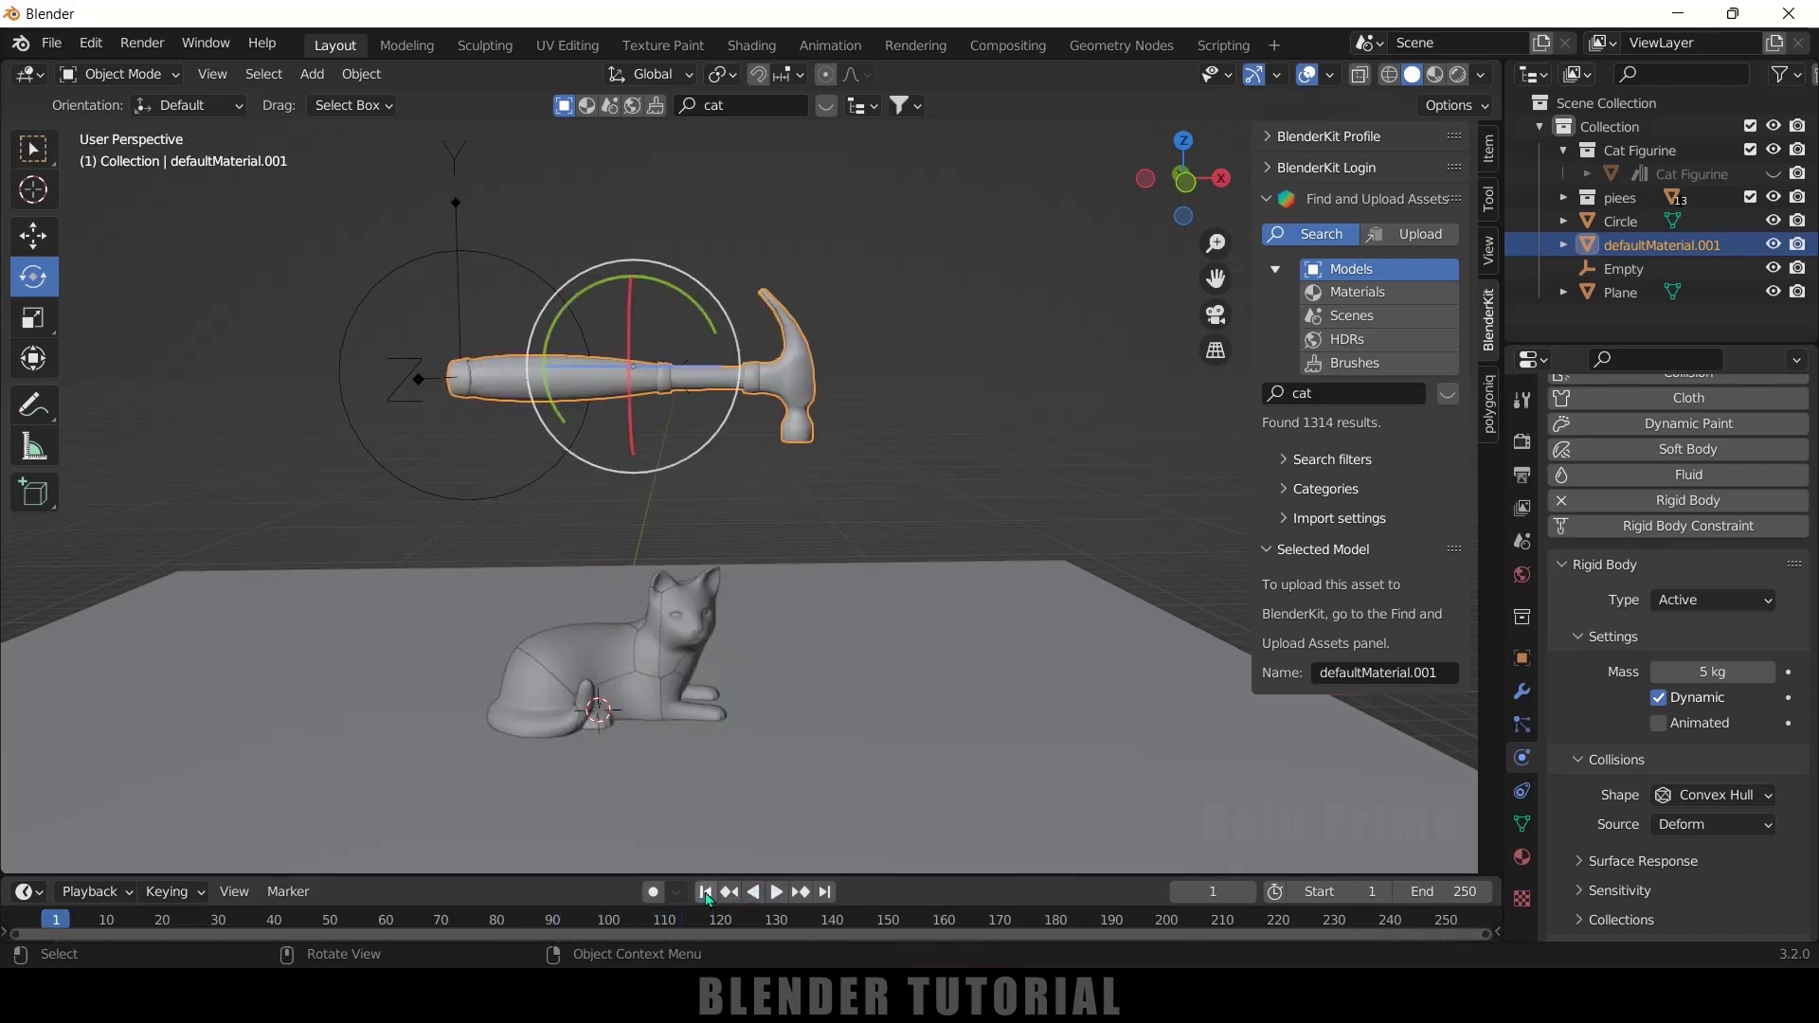
- Hide the ground plane, select all the cat pieces and calculate their rigid body masses
left_click(684, 630)
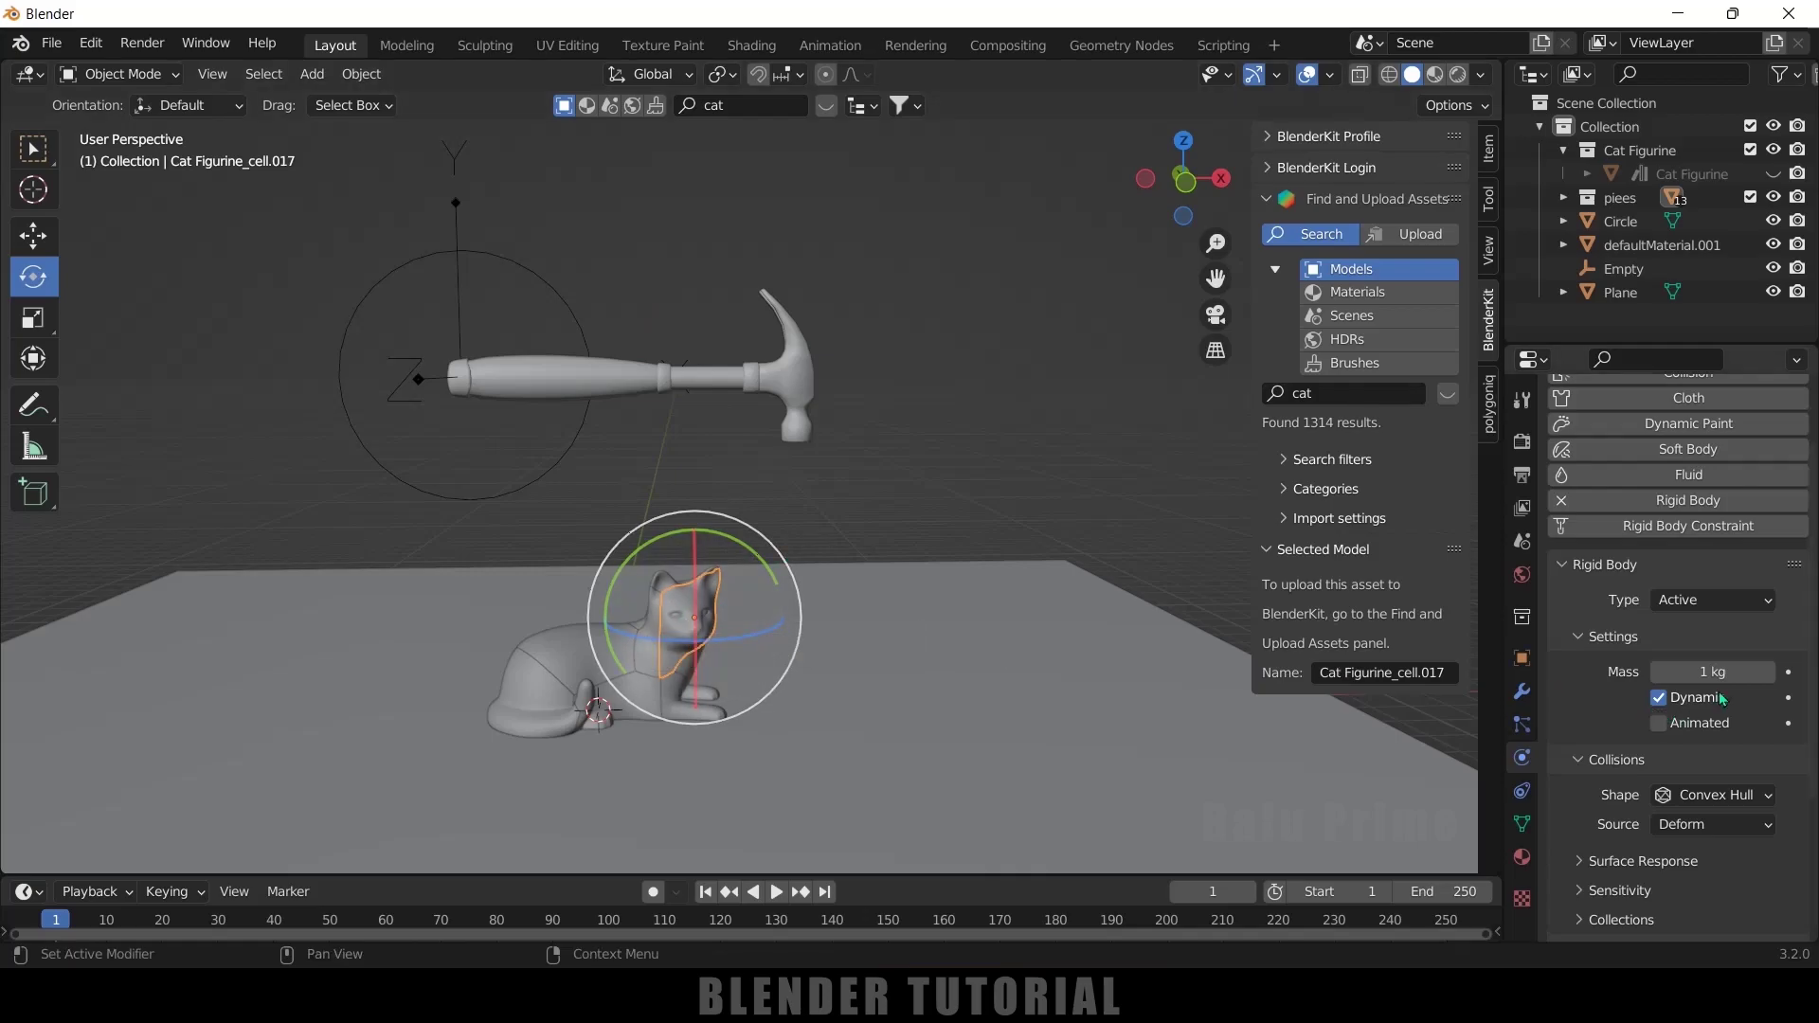
left_click(572, 667)
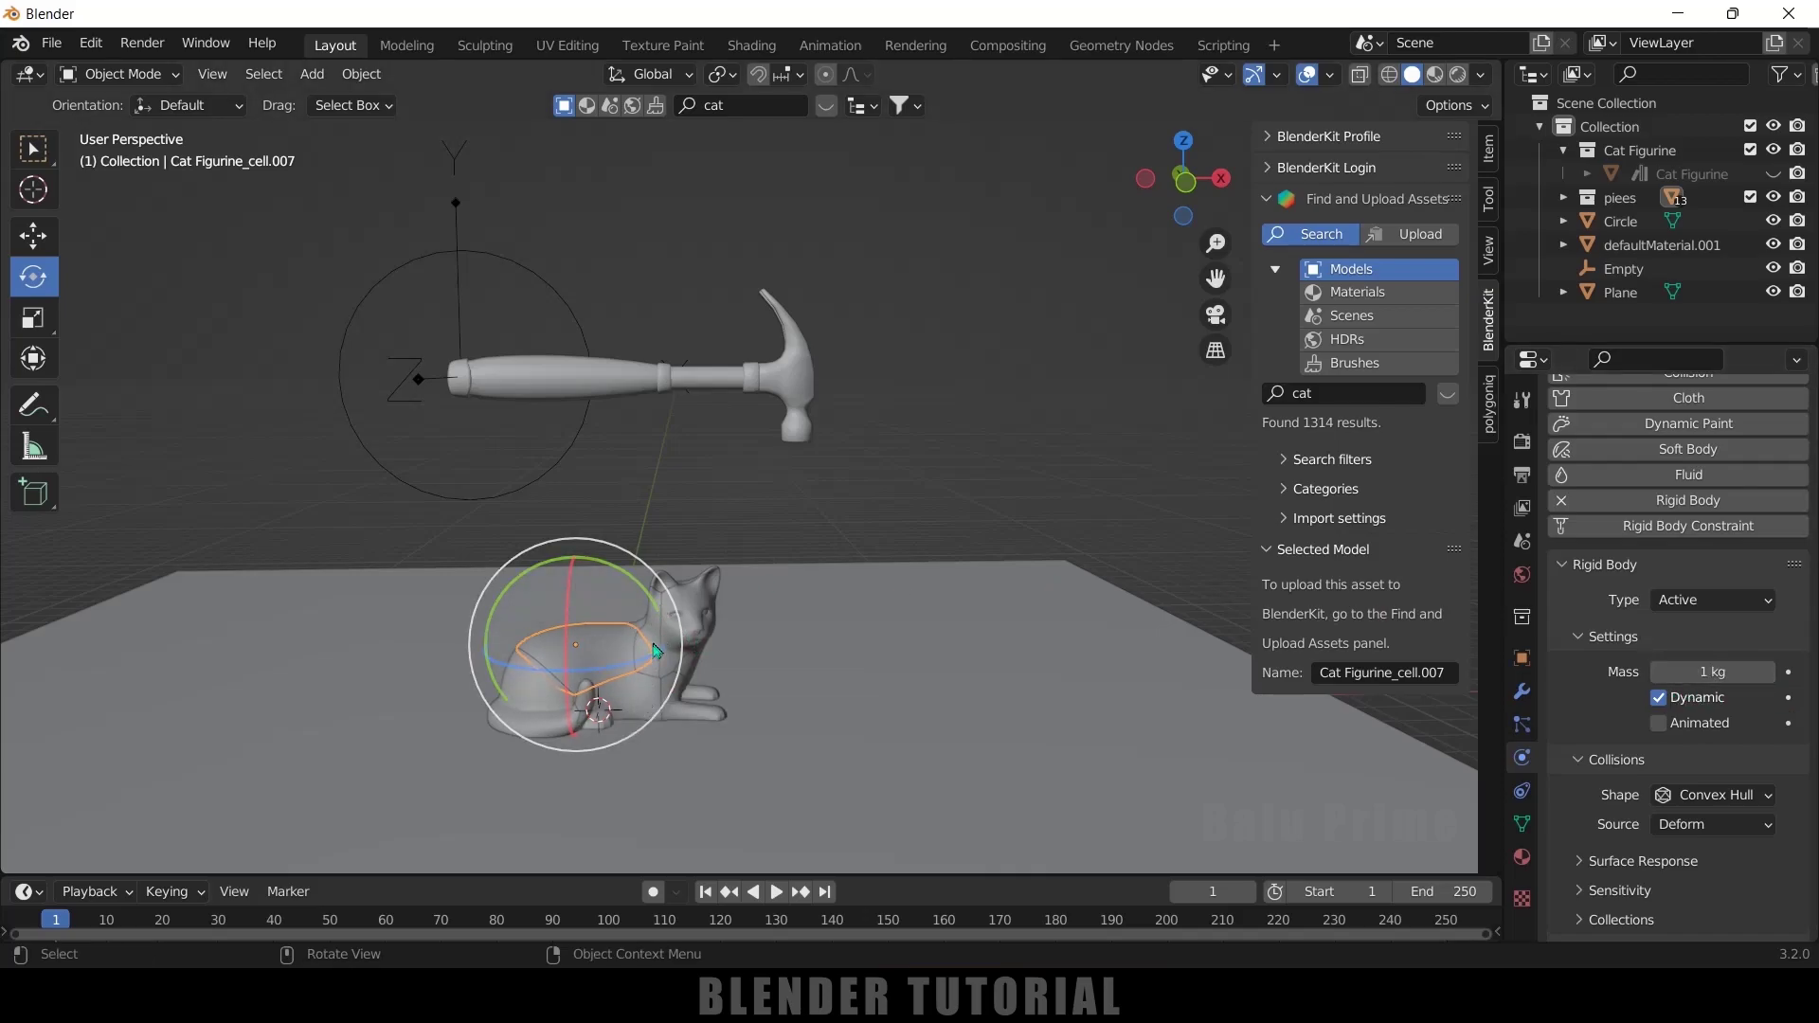
left_click(896, 653)
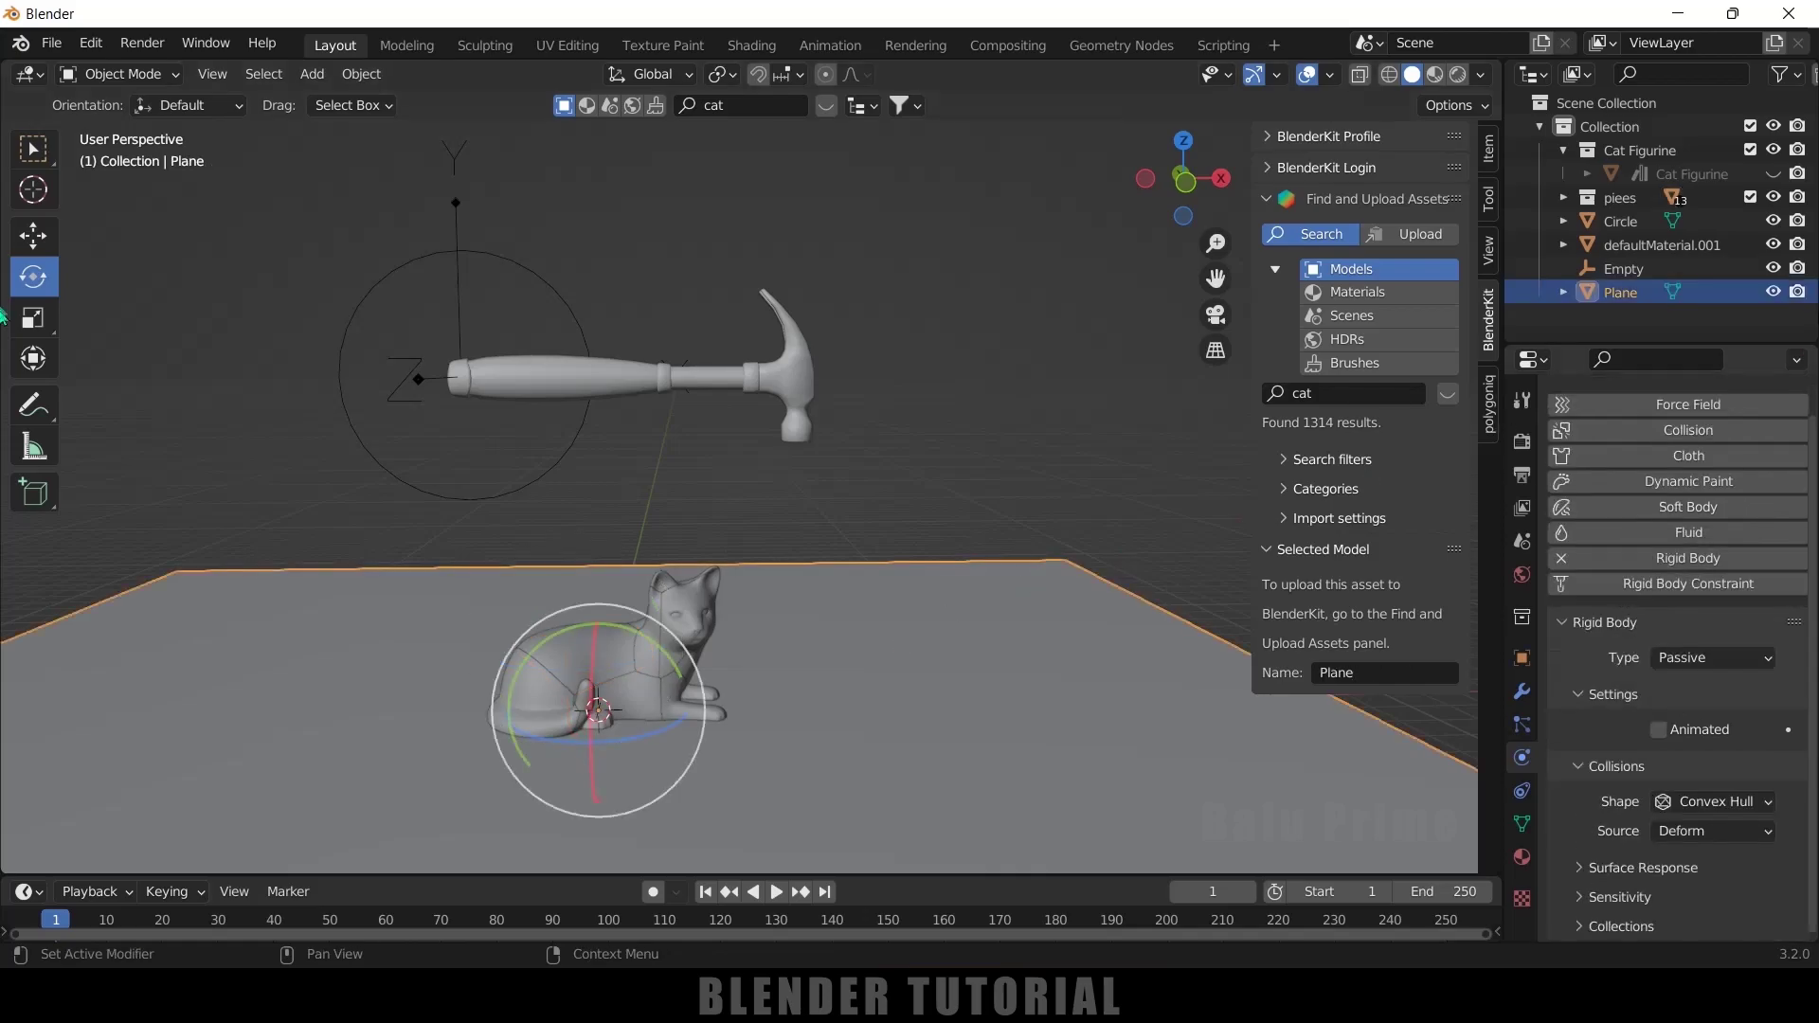
left_click(1772, 291)
left_click_drag(330, 546, 975, 738)
left_click(358, 76)
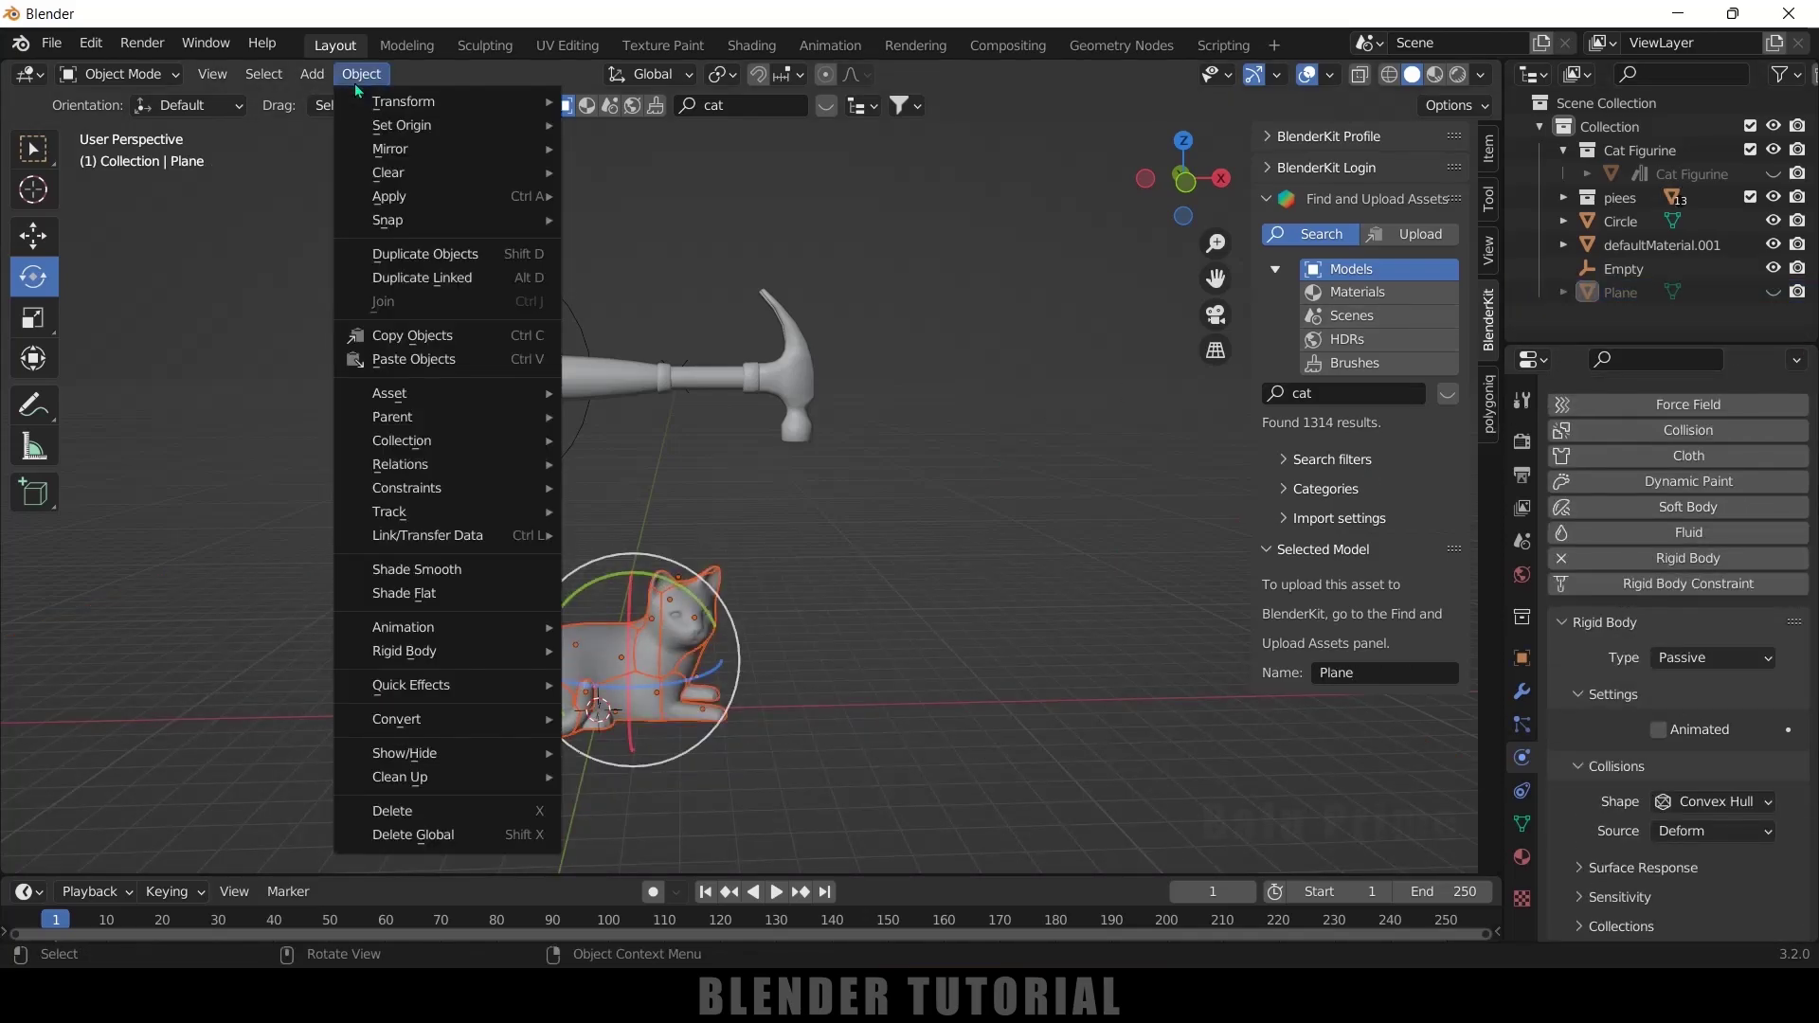
mouse_move(447, 653)
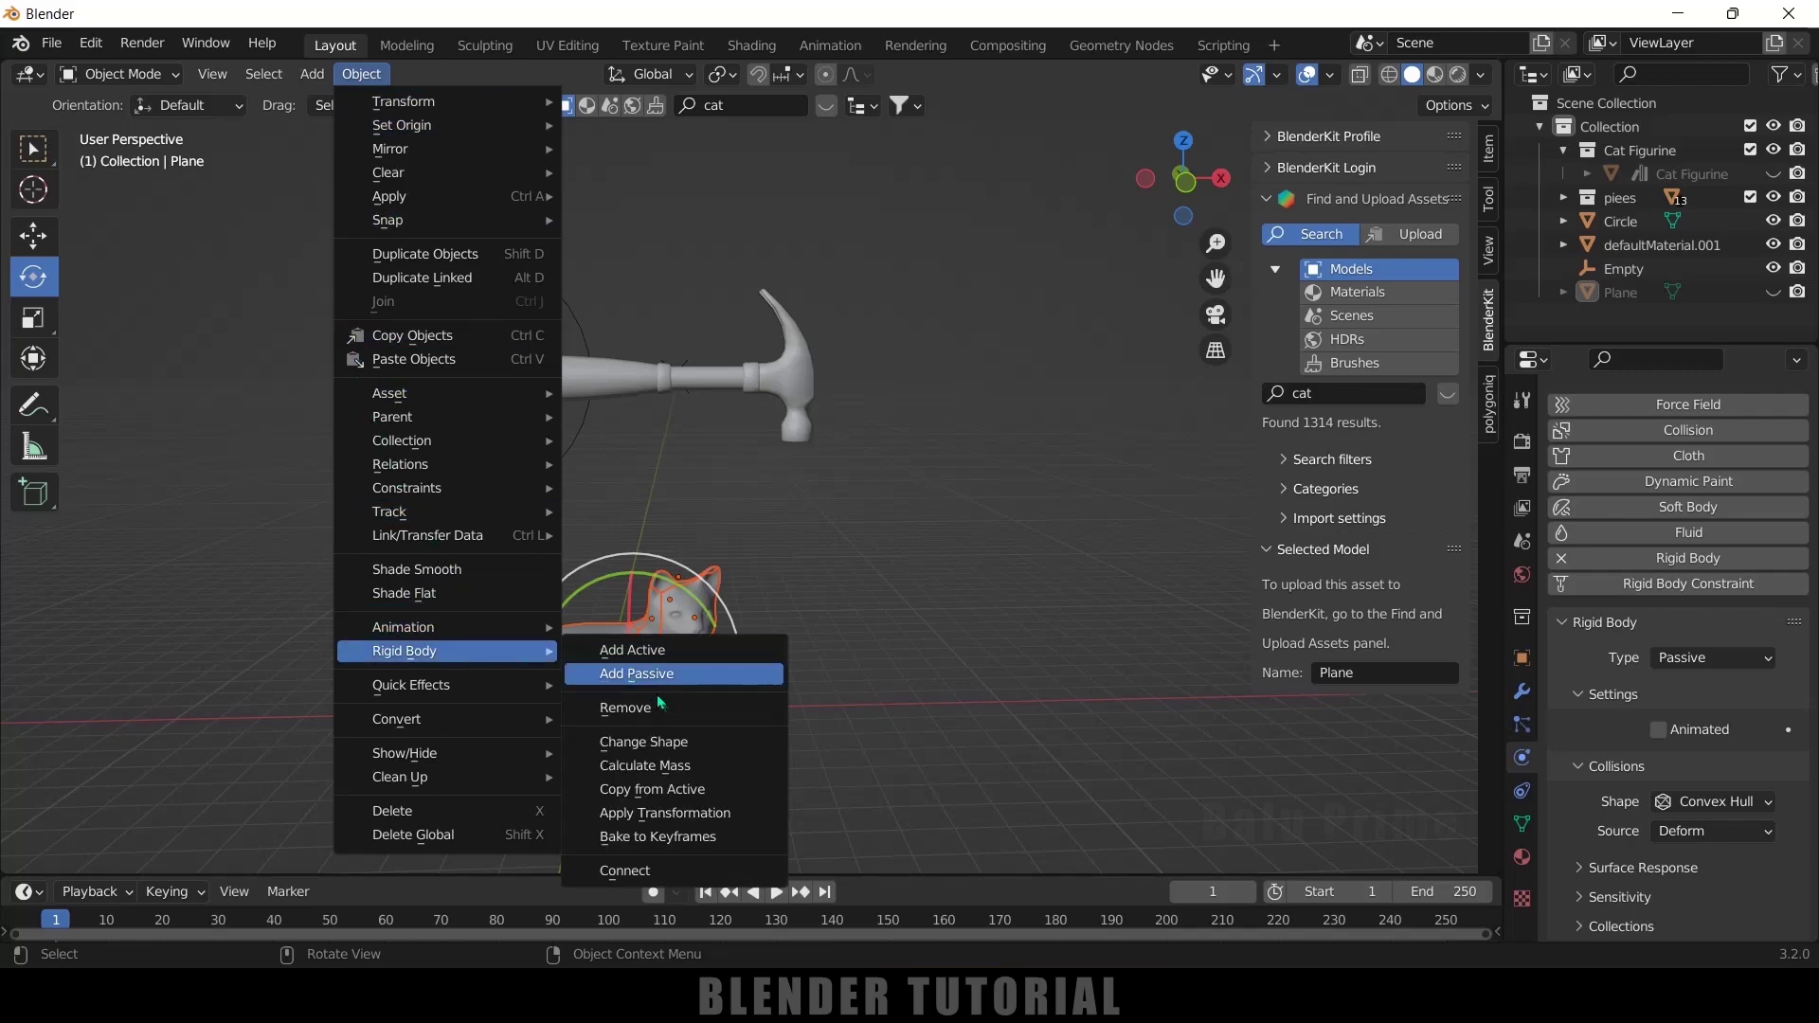
left_click(650, 770)
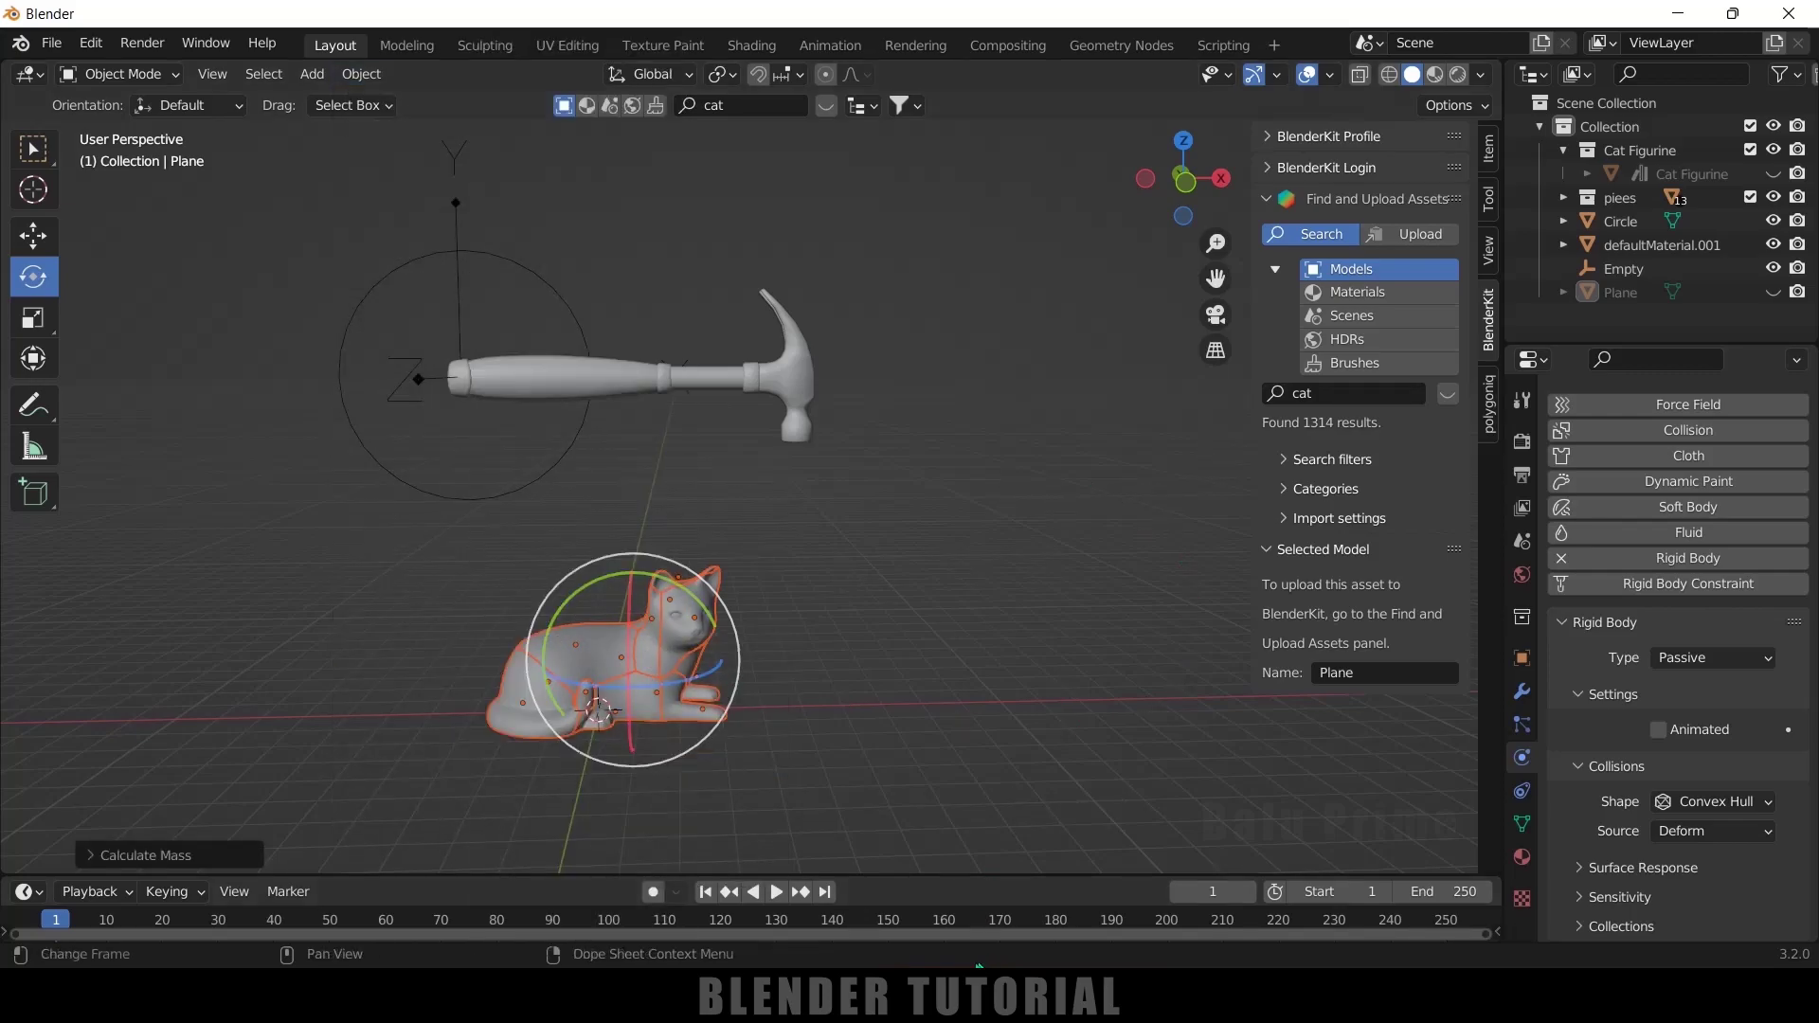
left_click(758, 669)
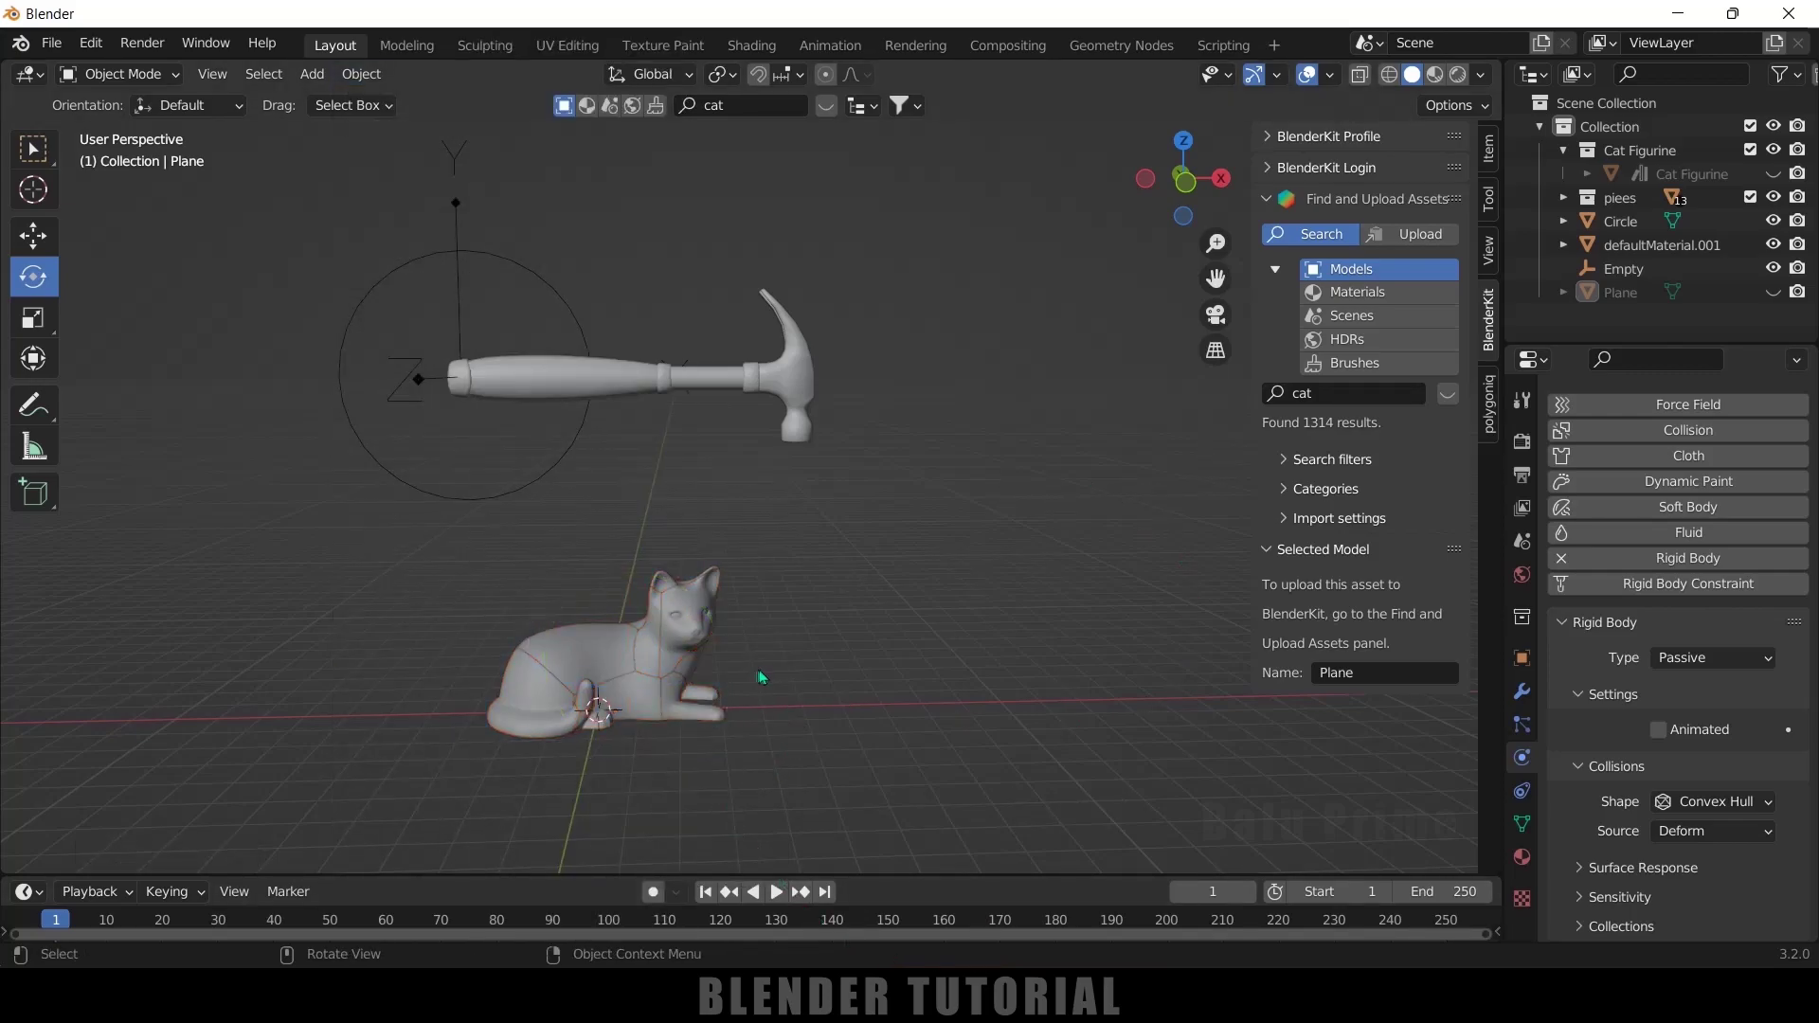
- Check the calculated masses of the cat's face and rear pieces, and set the hammer's rigid body mass to 7000 kg
left_click(698, 598)
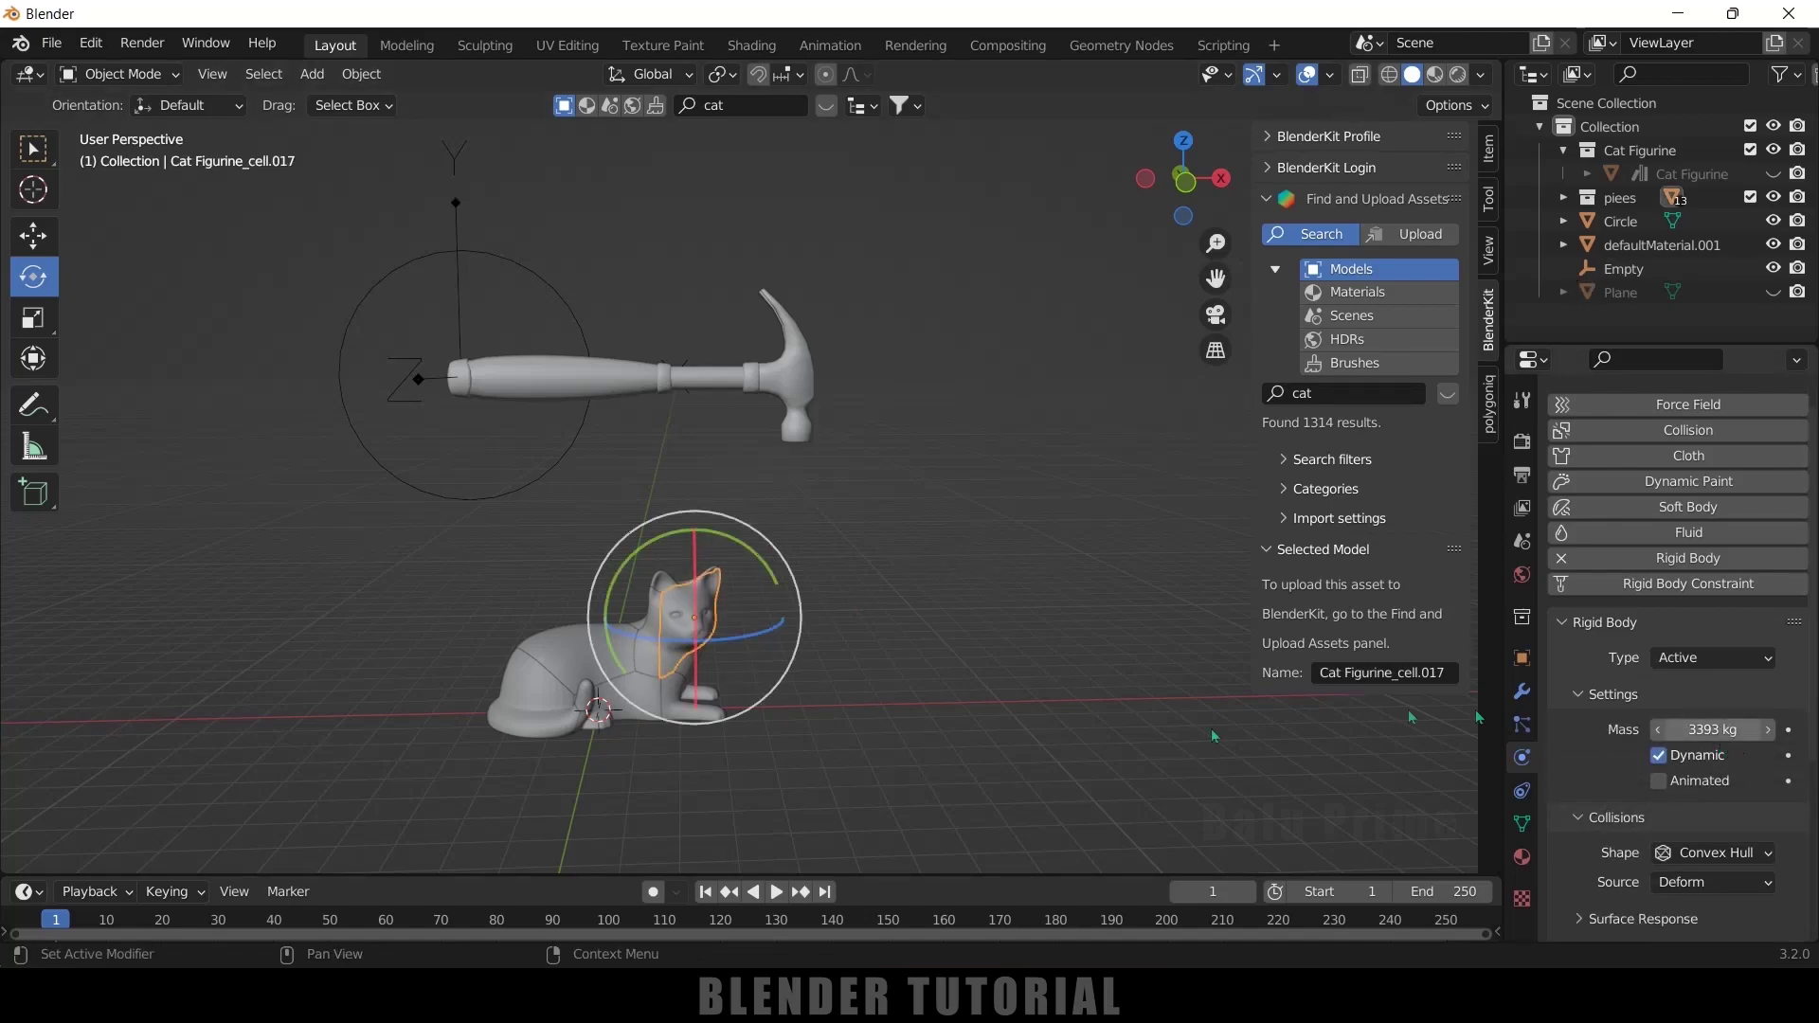
left_click(536, 699)
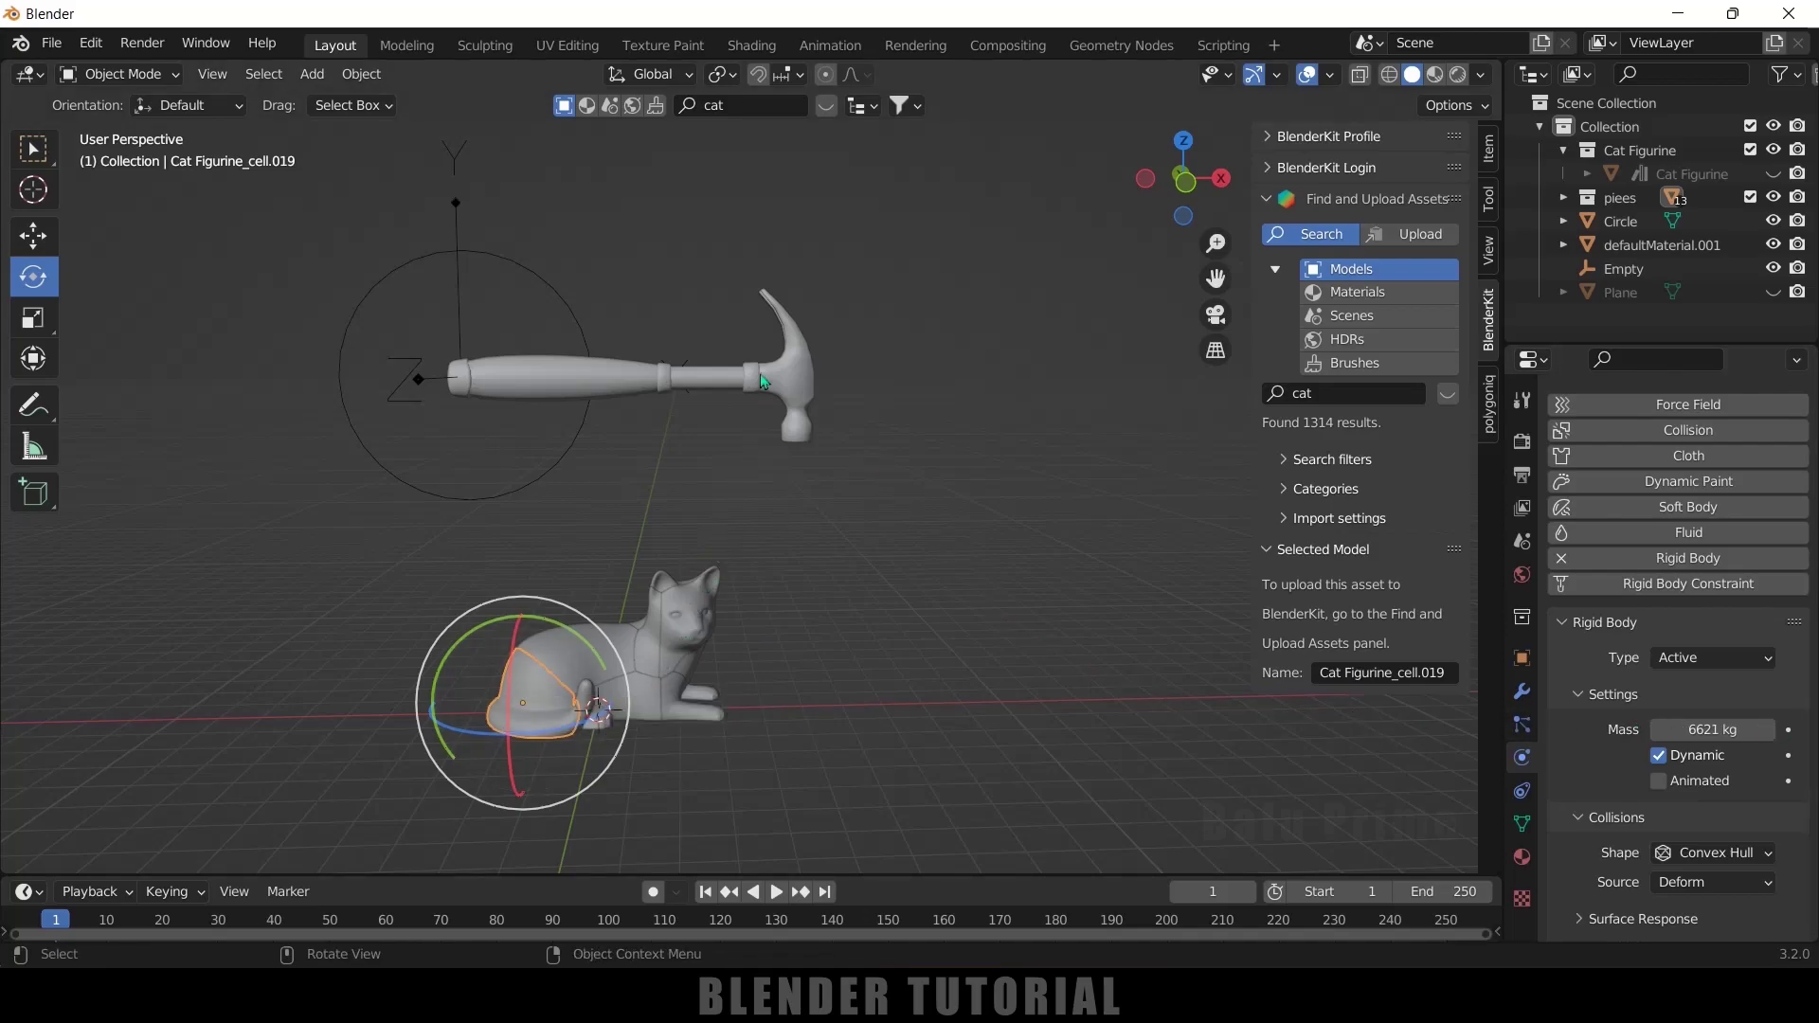
left_click(805, 399)
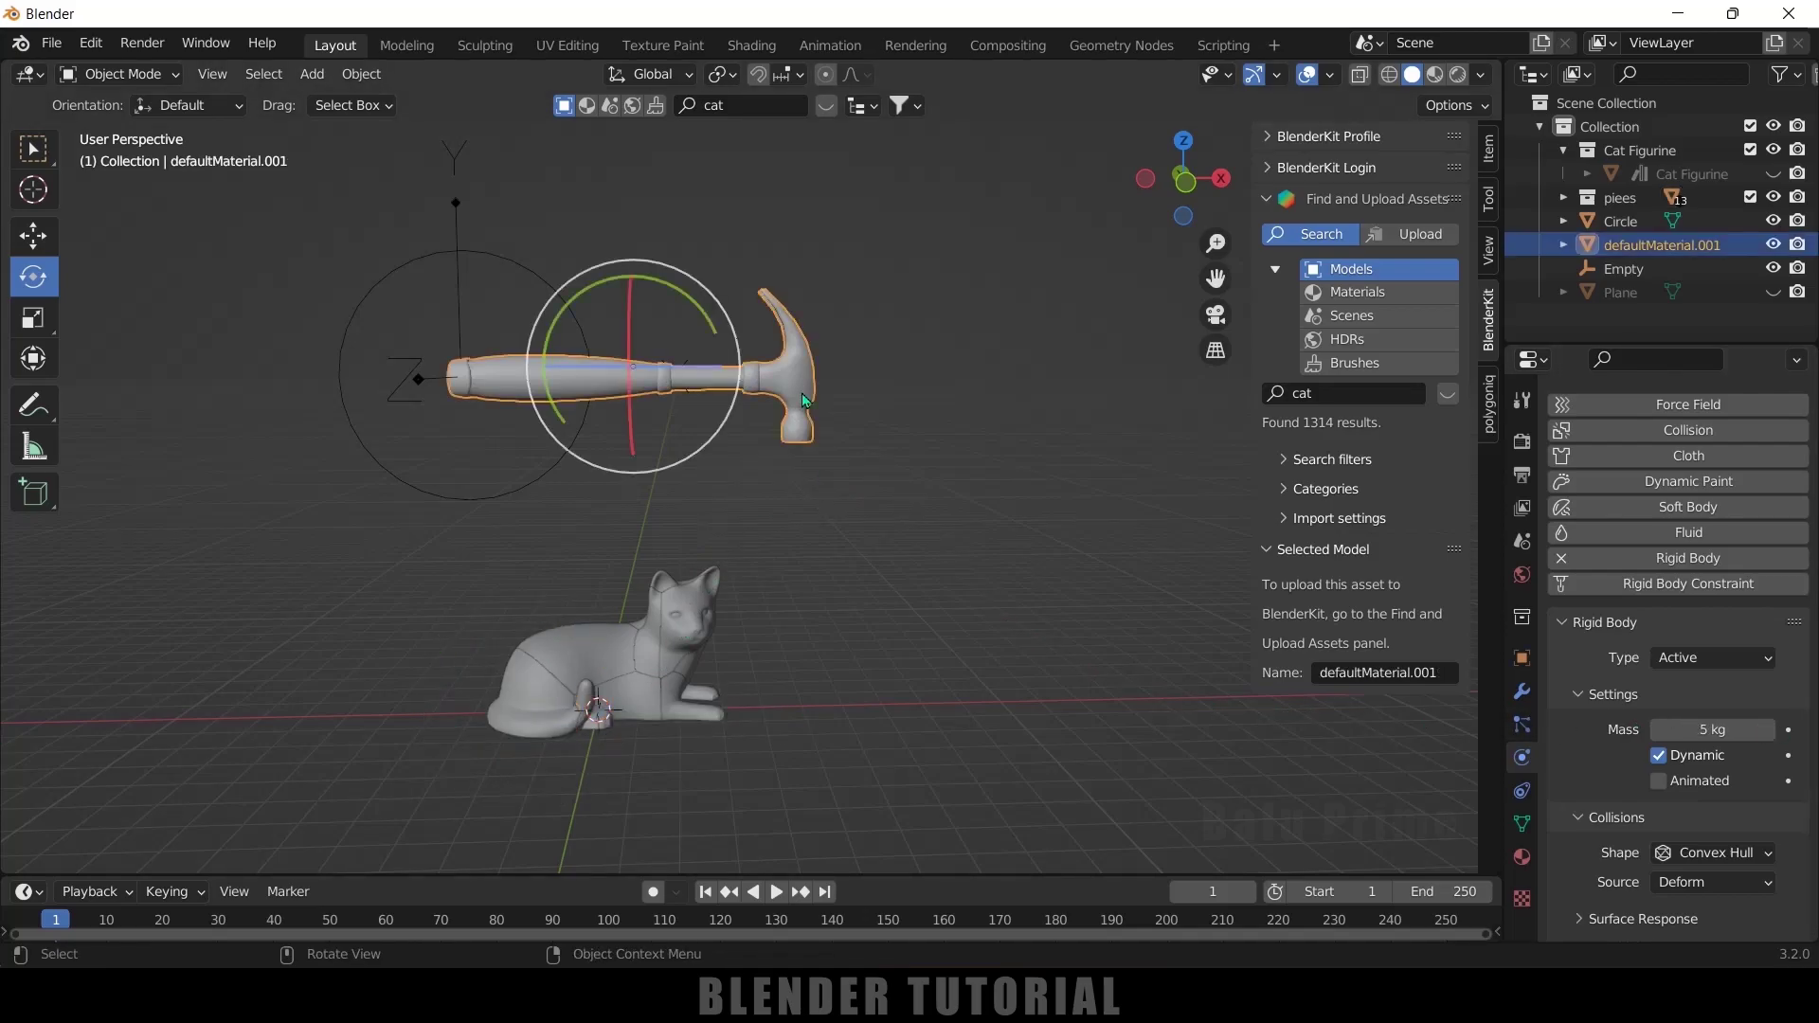
left_click(1715, 729)
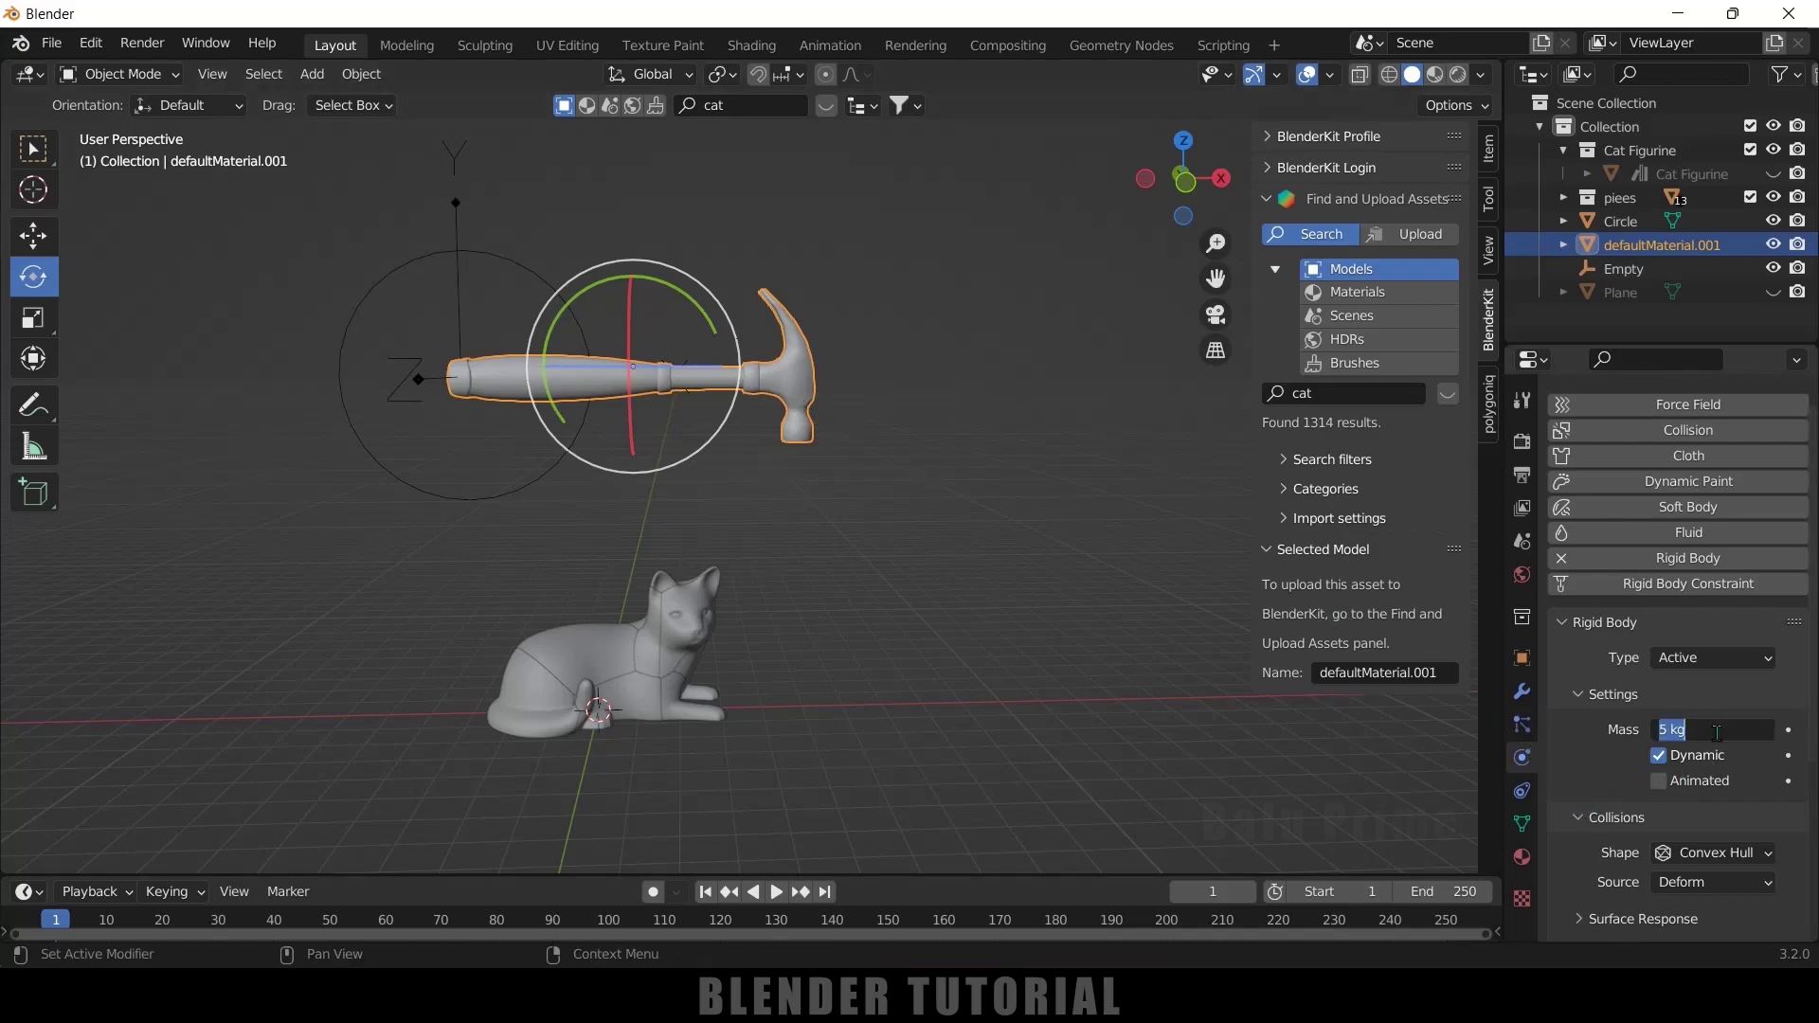
type("7000")
key("Return")
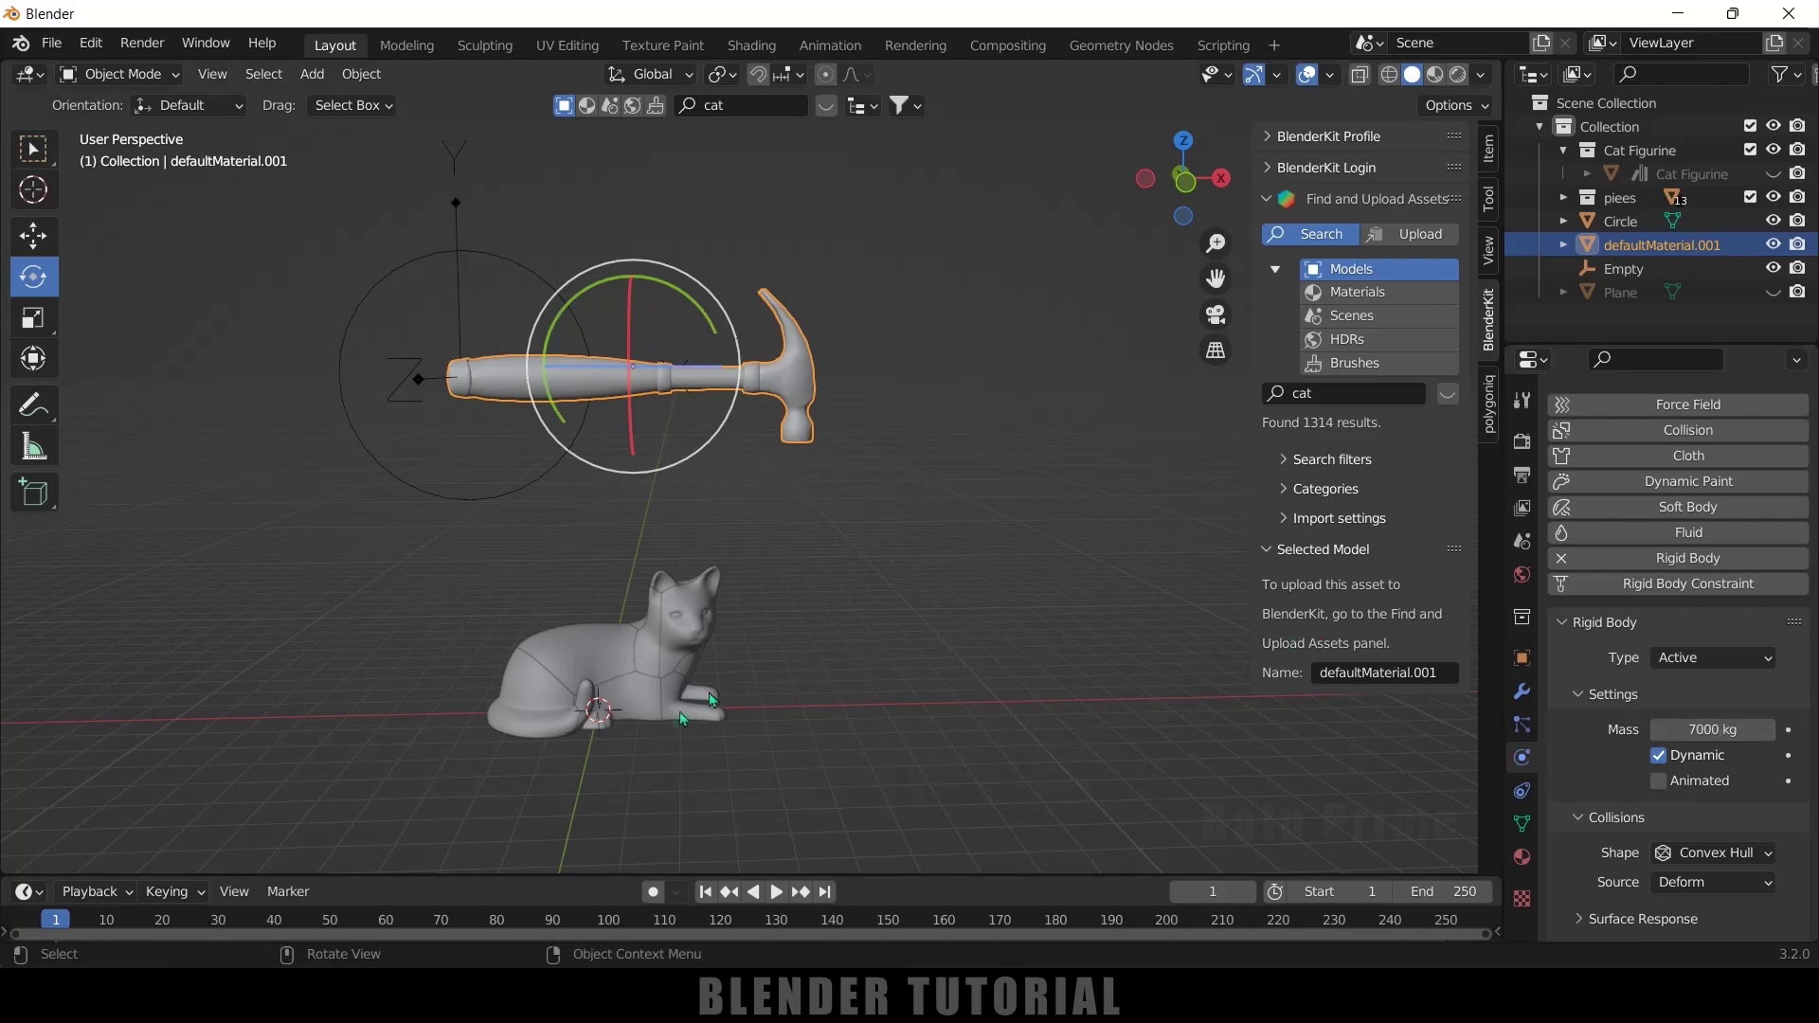
- Play the simulation to check the 7000 kg hammer's impact on the cat pieces, and return to frame 1
left_click(775, 892)
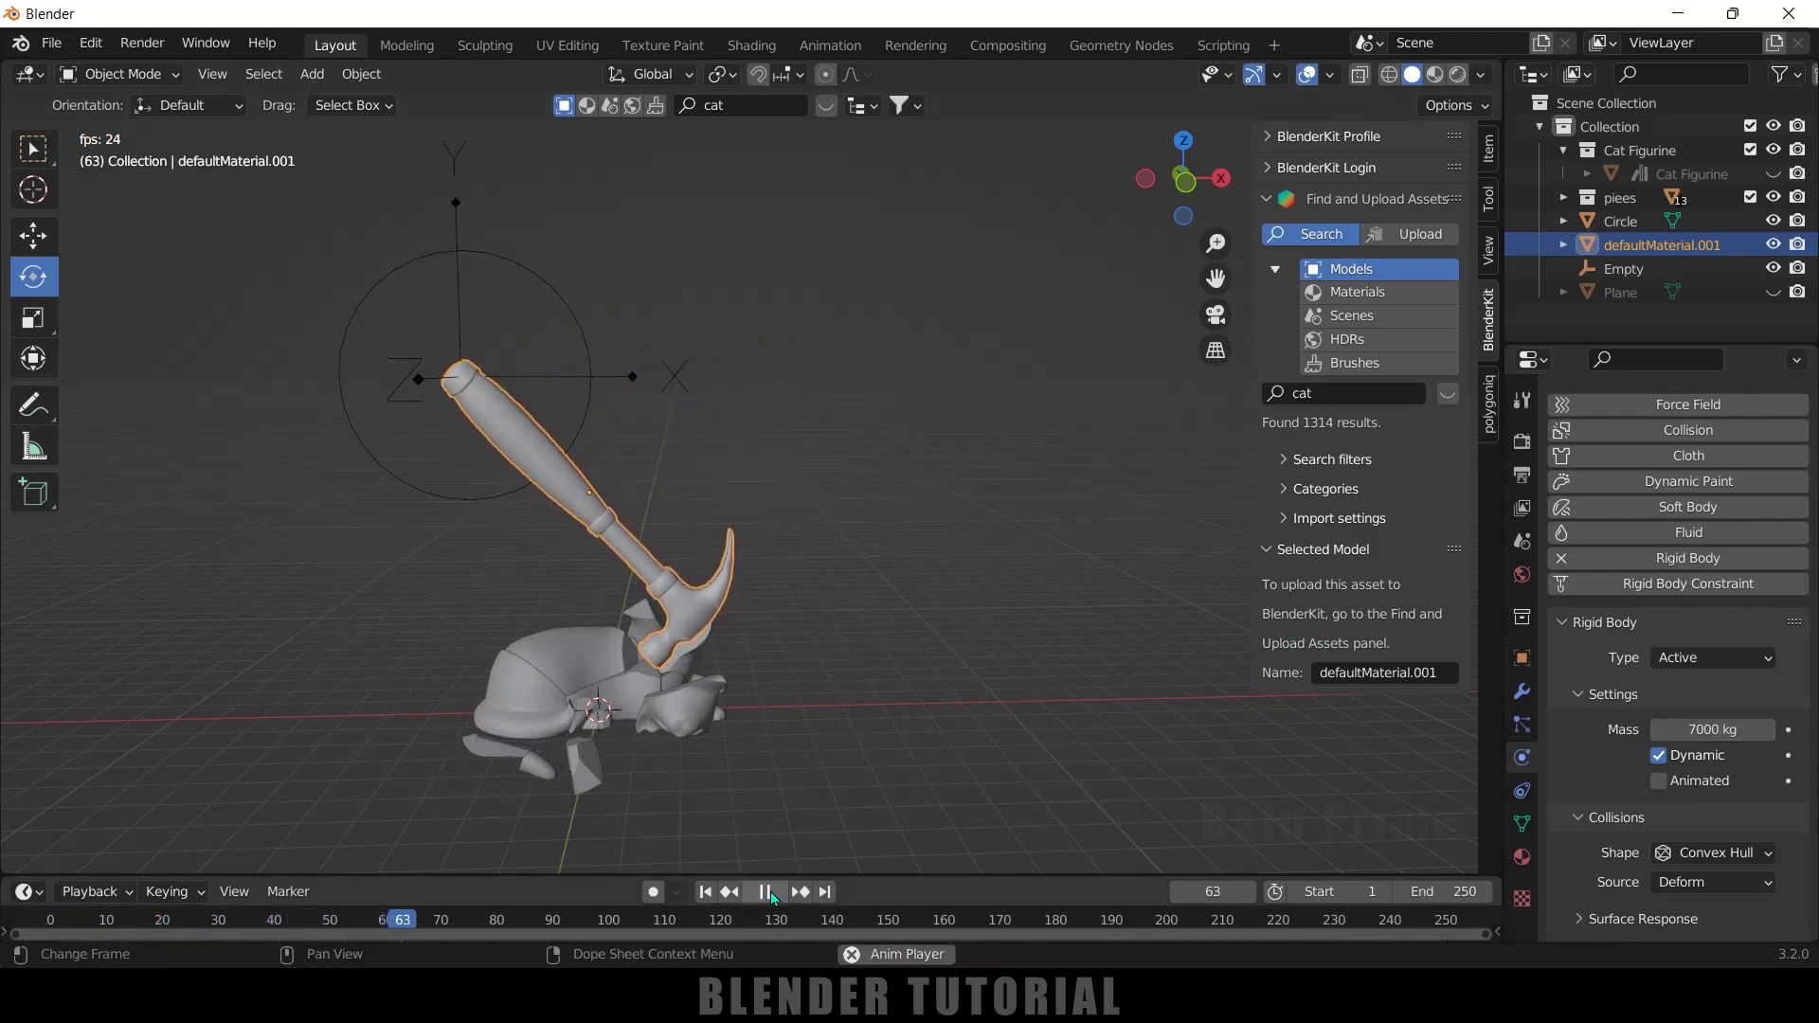
left_click(766, 891)
key("shift+Left")
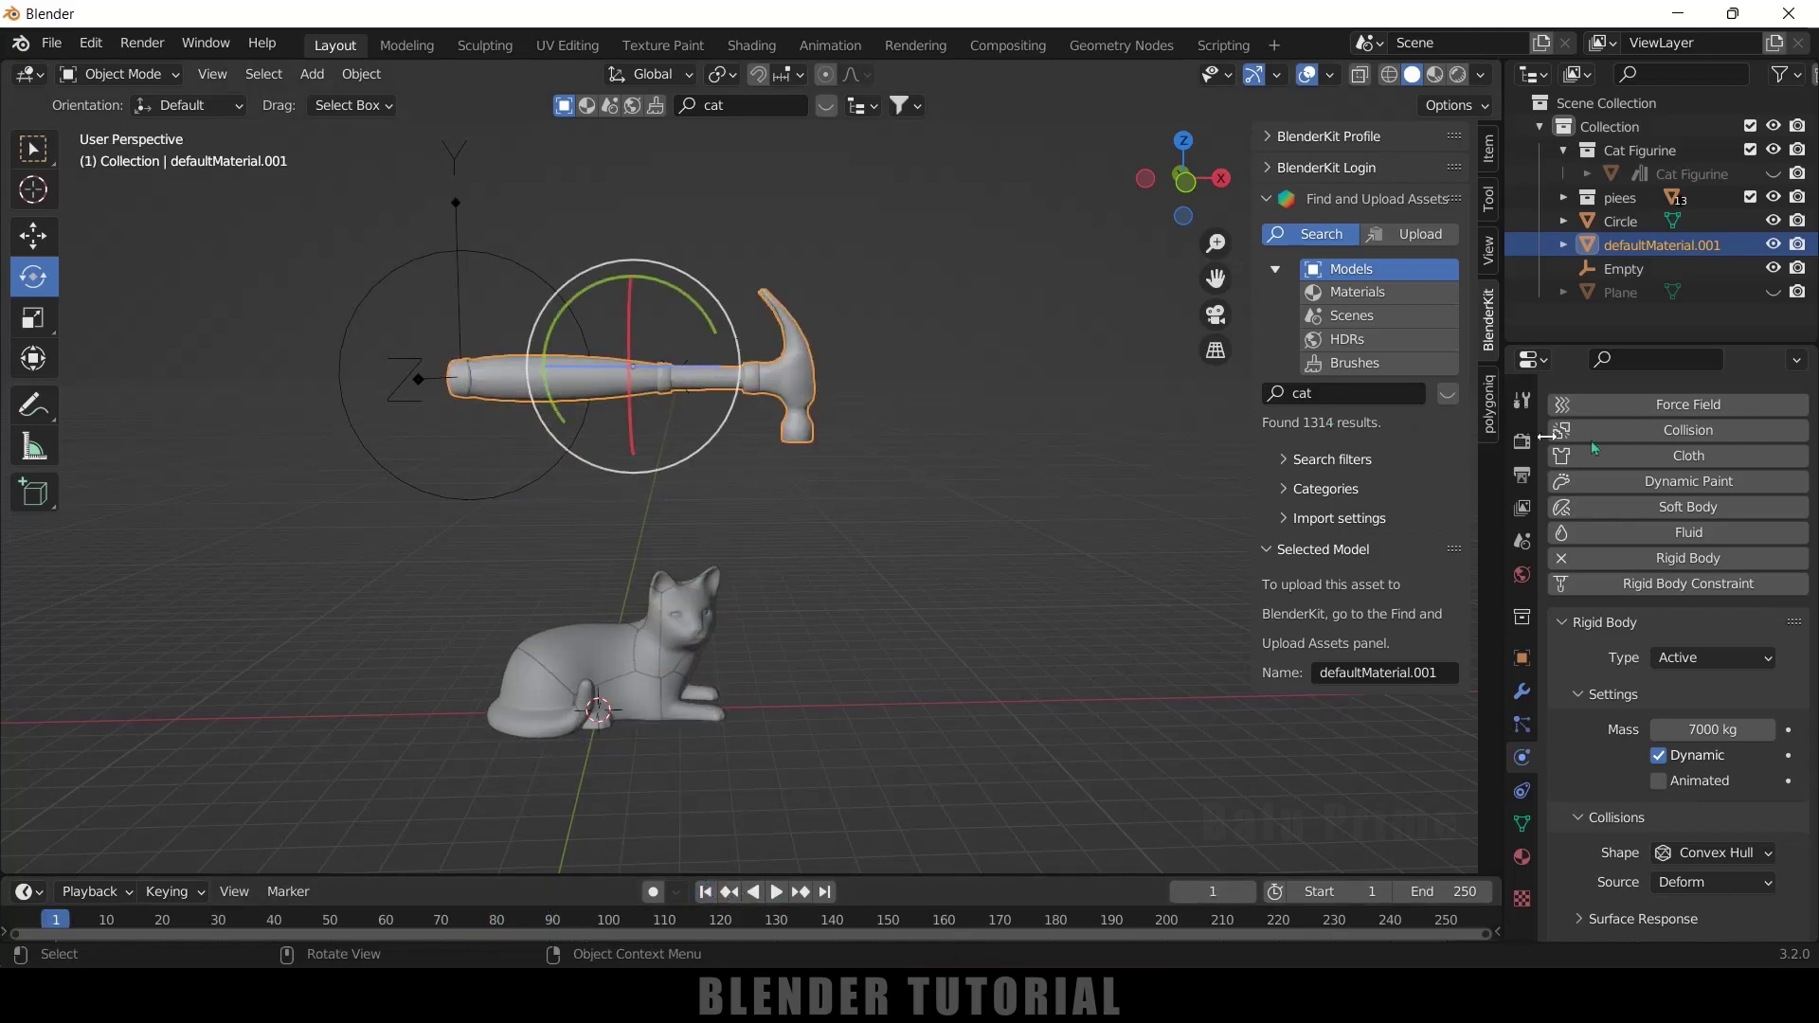
- Unhide the ground plane and open the scene's Rigid Body World cache settings
left_click(1782, 294)
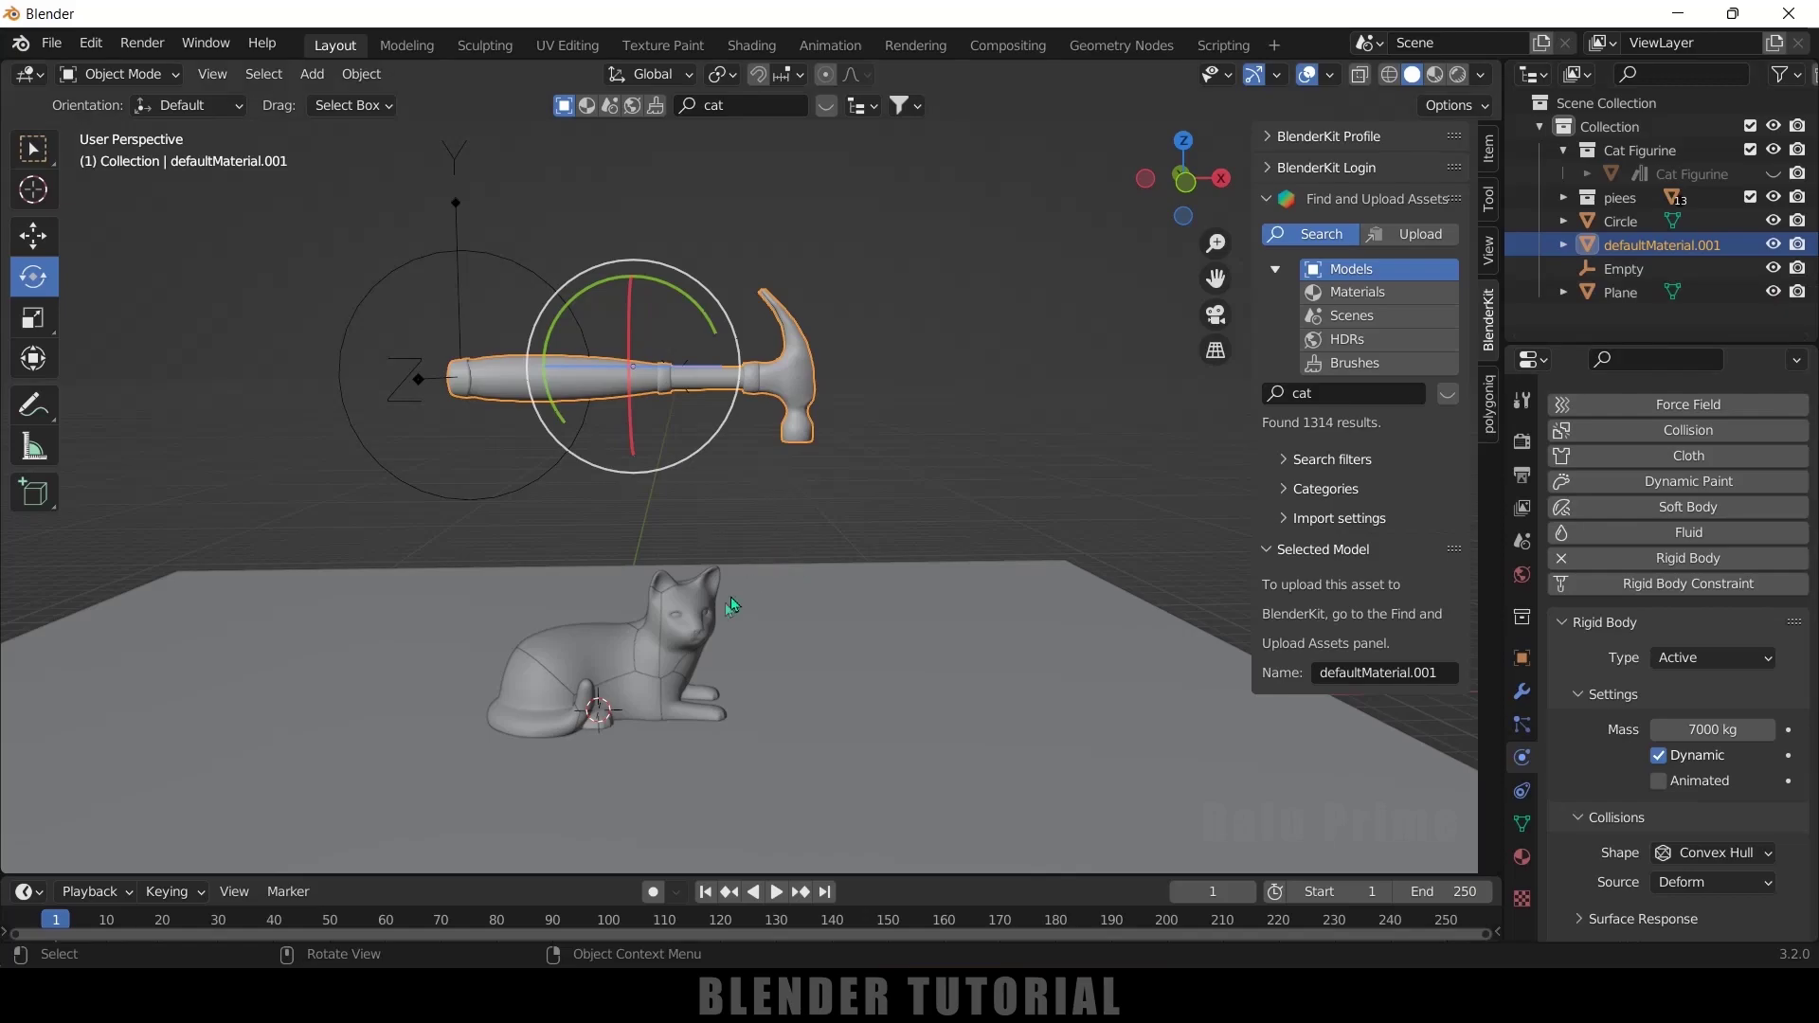
left_click(685, 621)
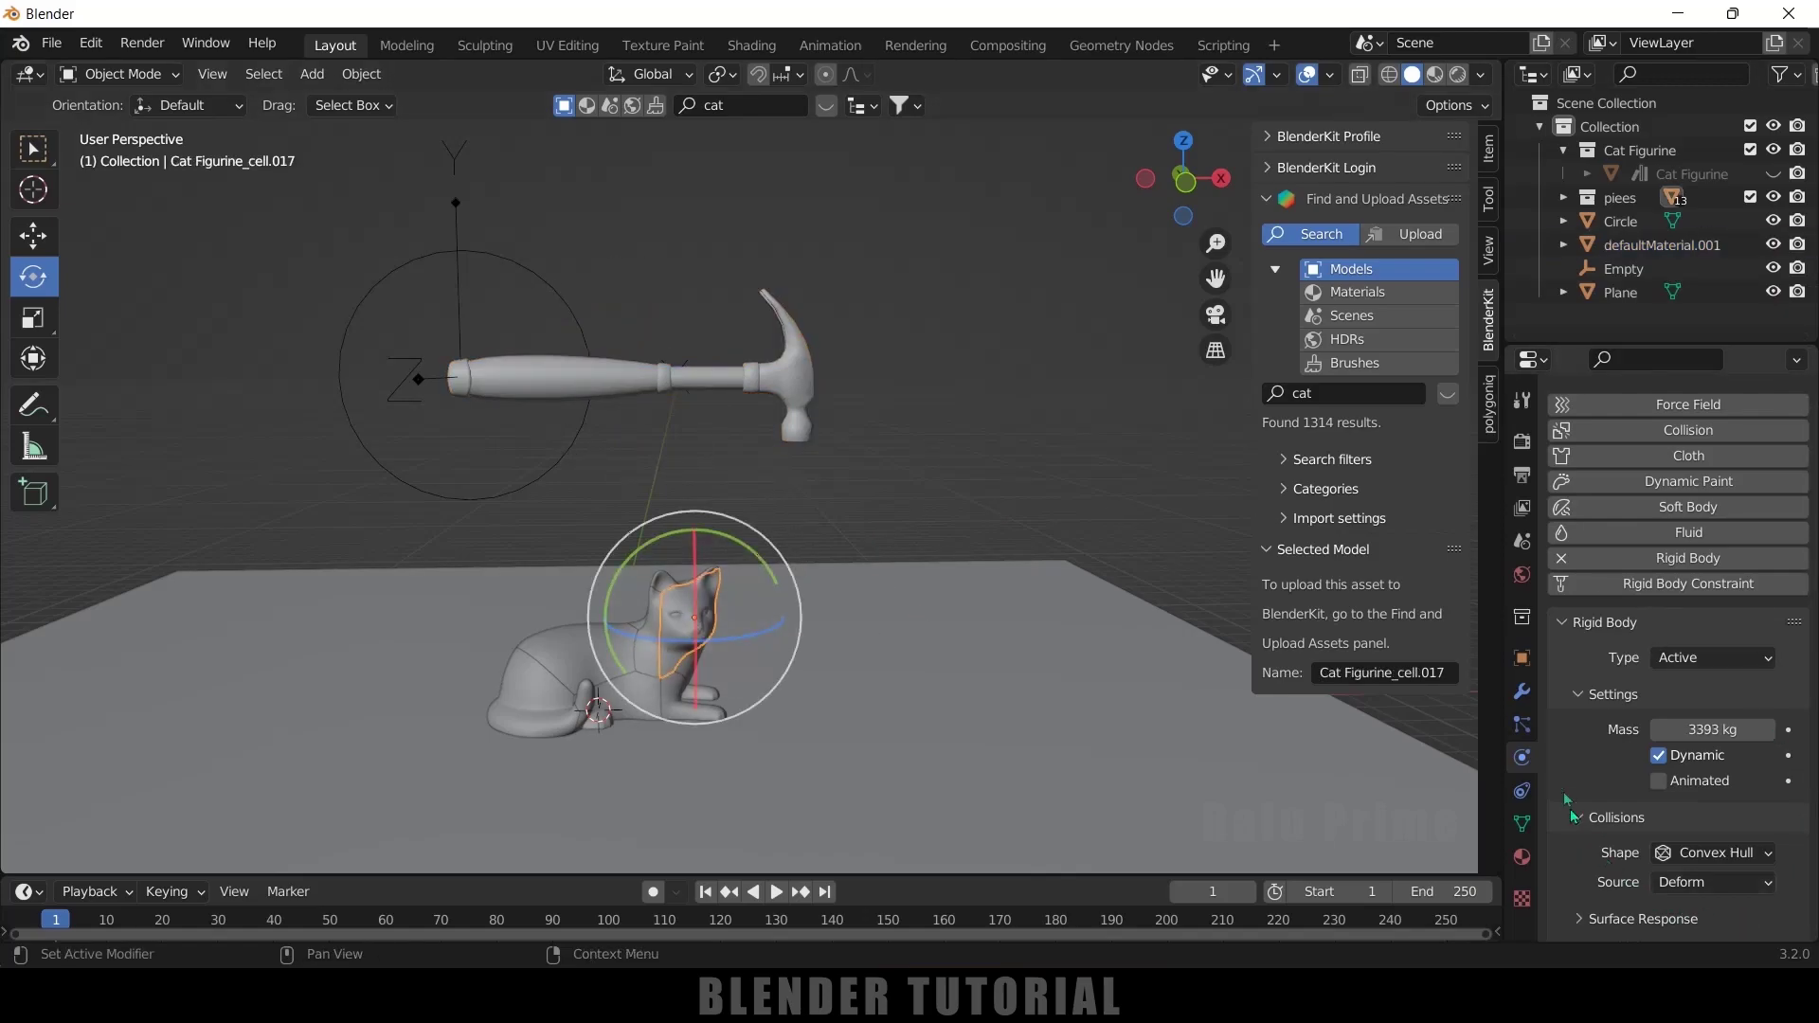
left_click(1522, 543)
left_click(1564, 696)
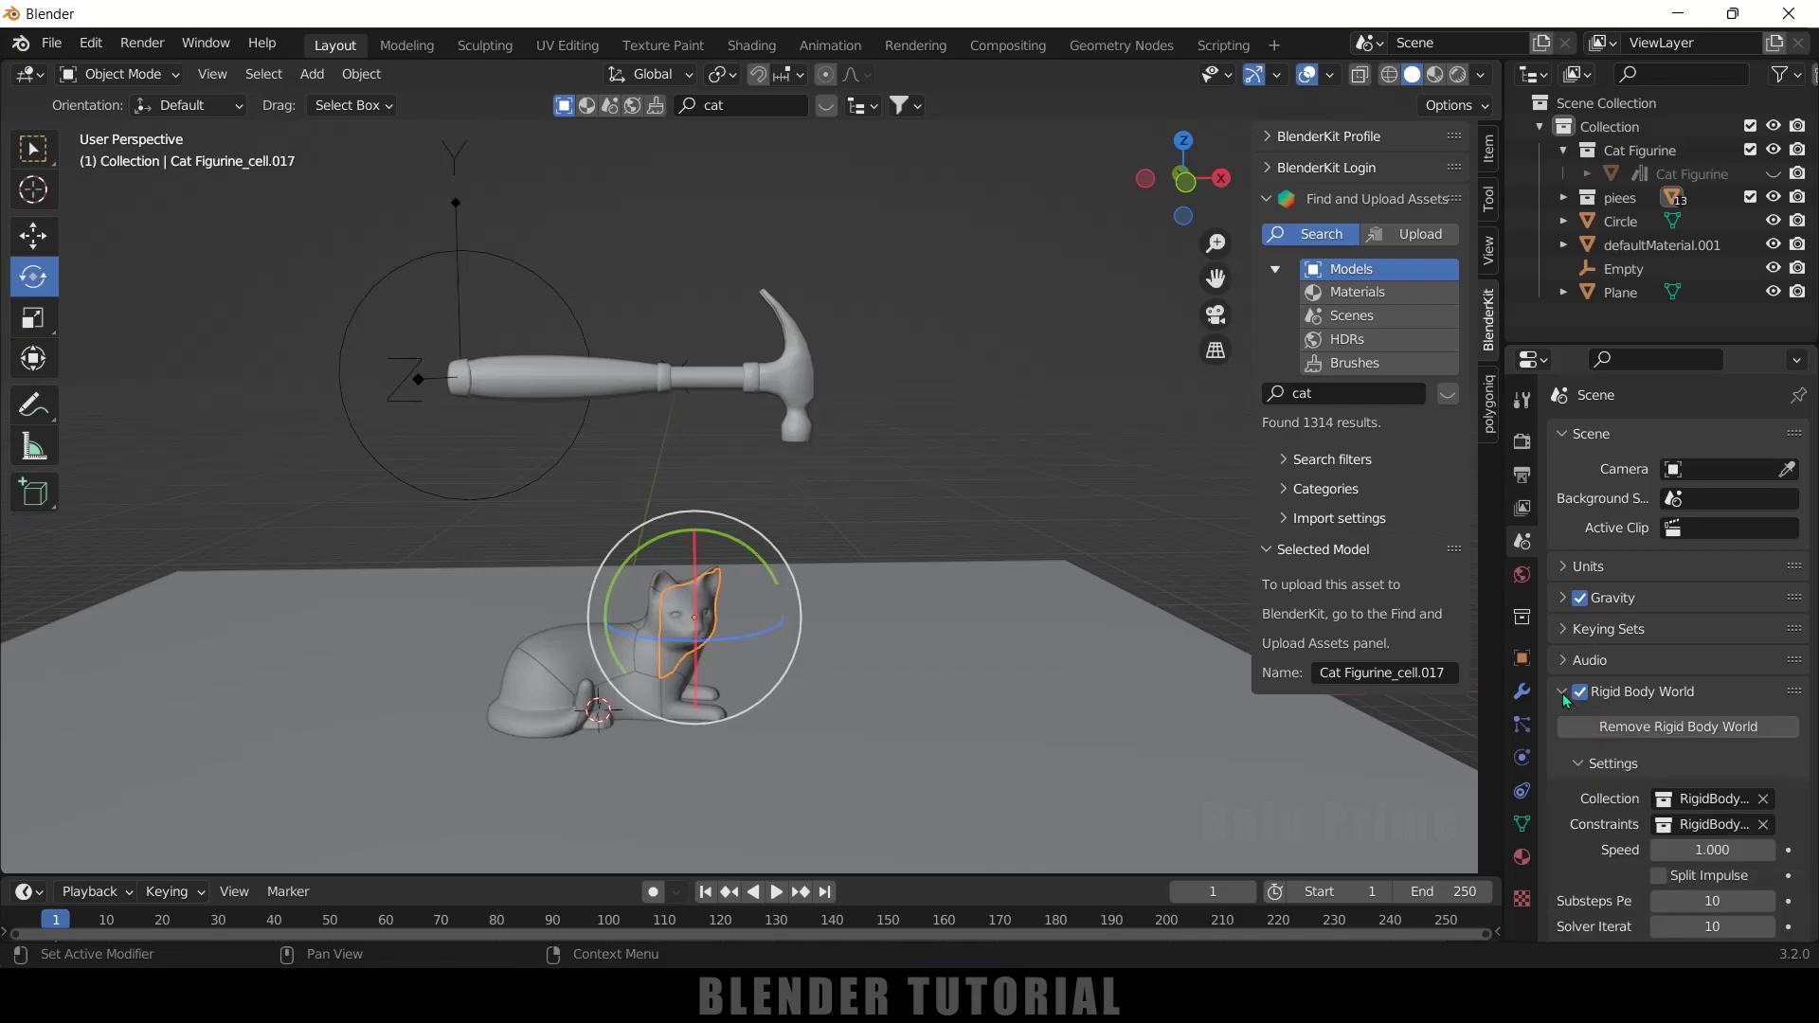
scroll(1613, 805, "down", 2)
left_click(1584, 867)
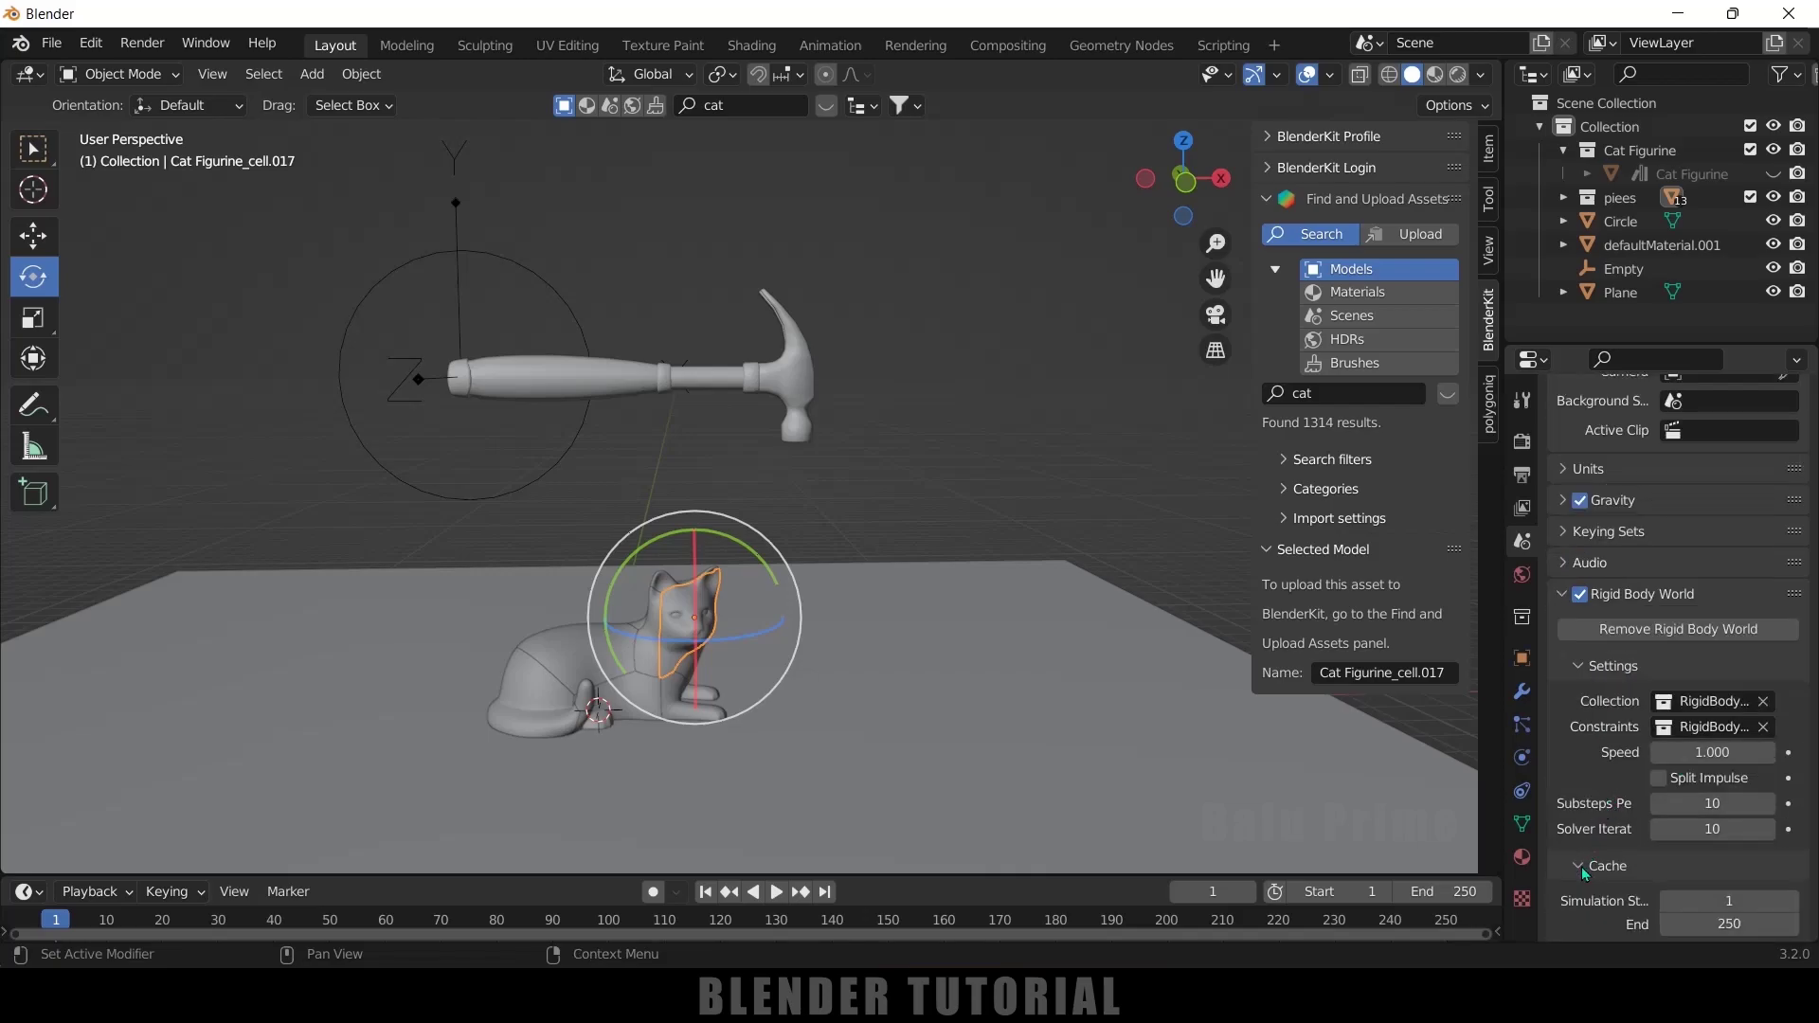
scroll(1582, 867, "down", 5)
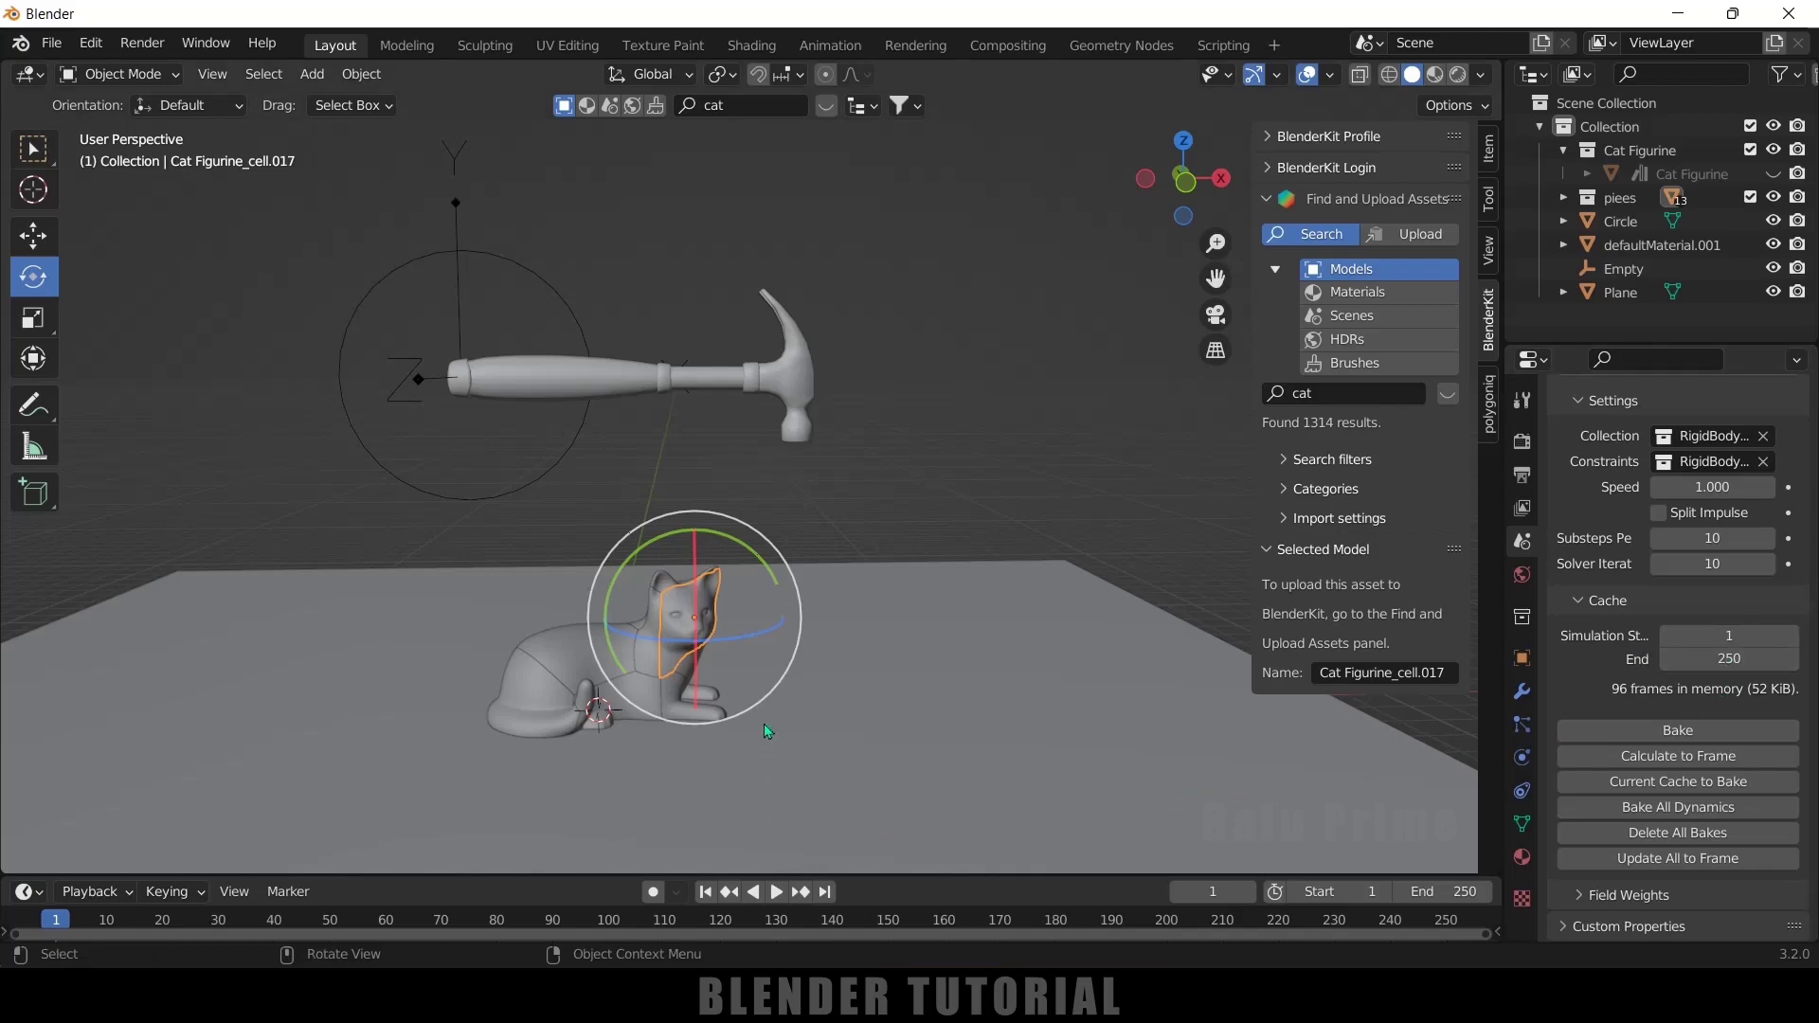
- Play the simulation through to frame 250 to check when the broken pieces settle
left_click(775, 891)
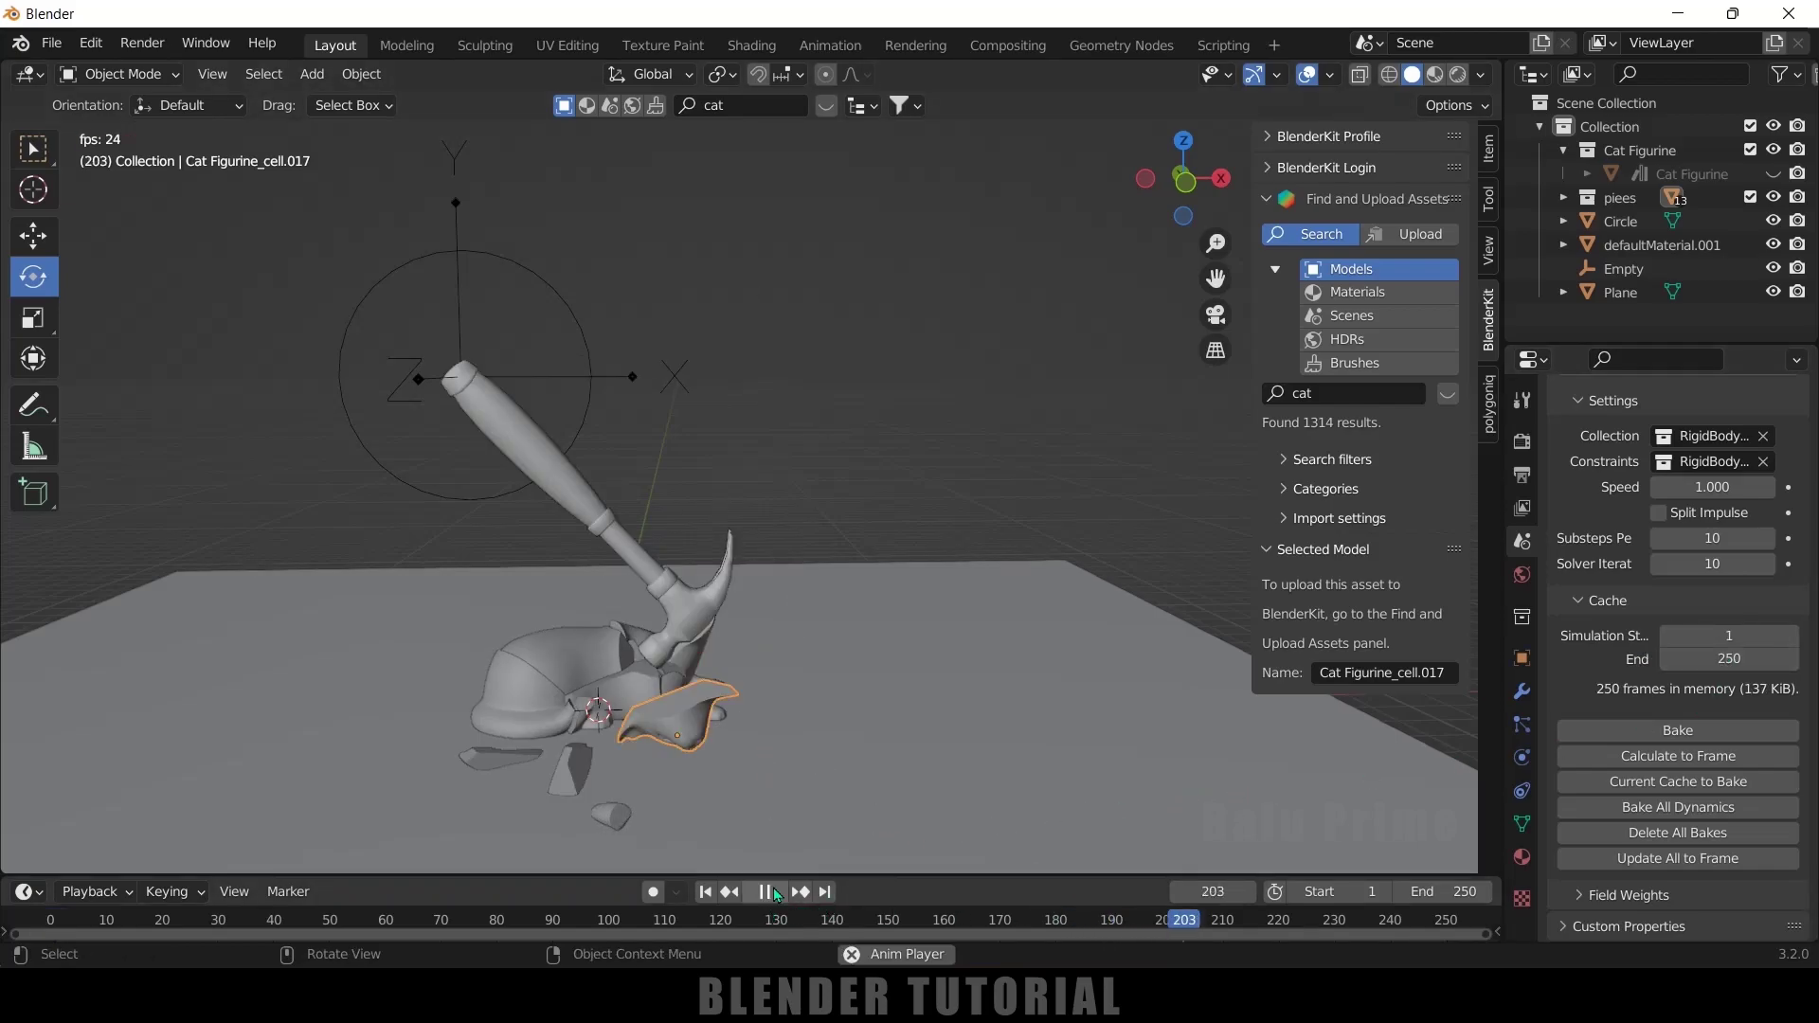
left_click(774, 892)
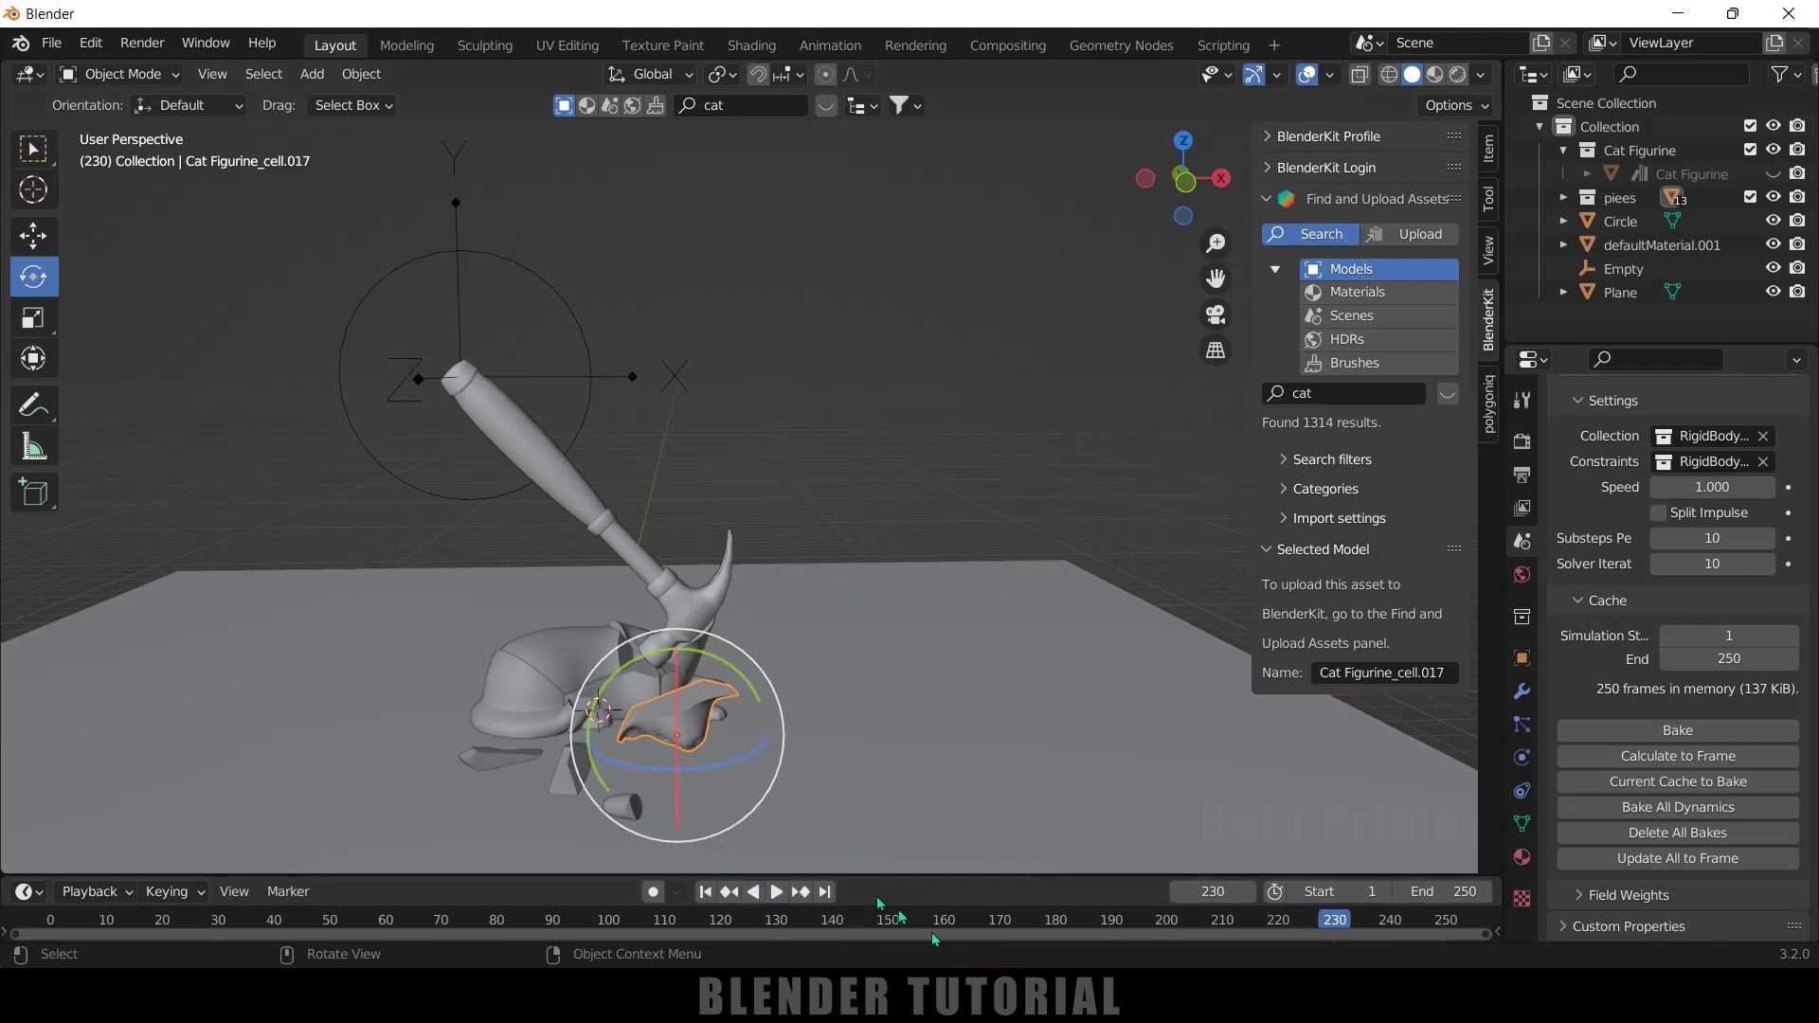
left_click(776, 892)
left_click(776, 891)
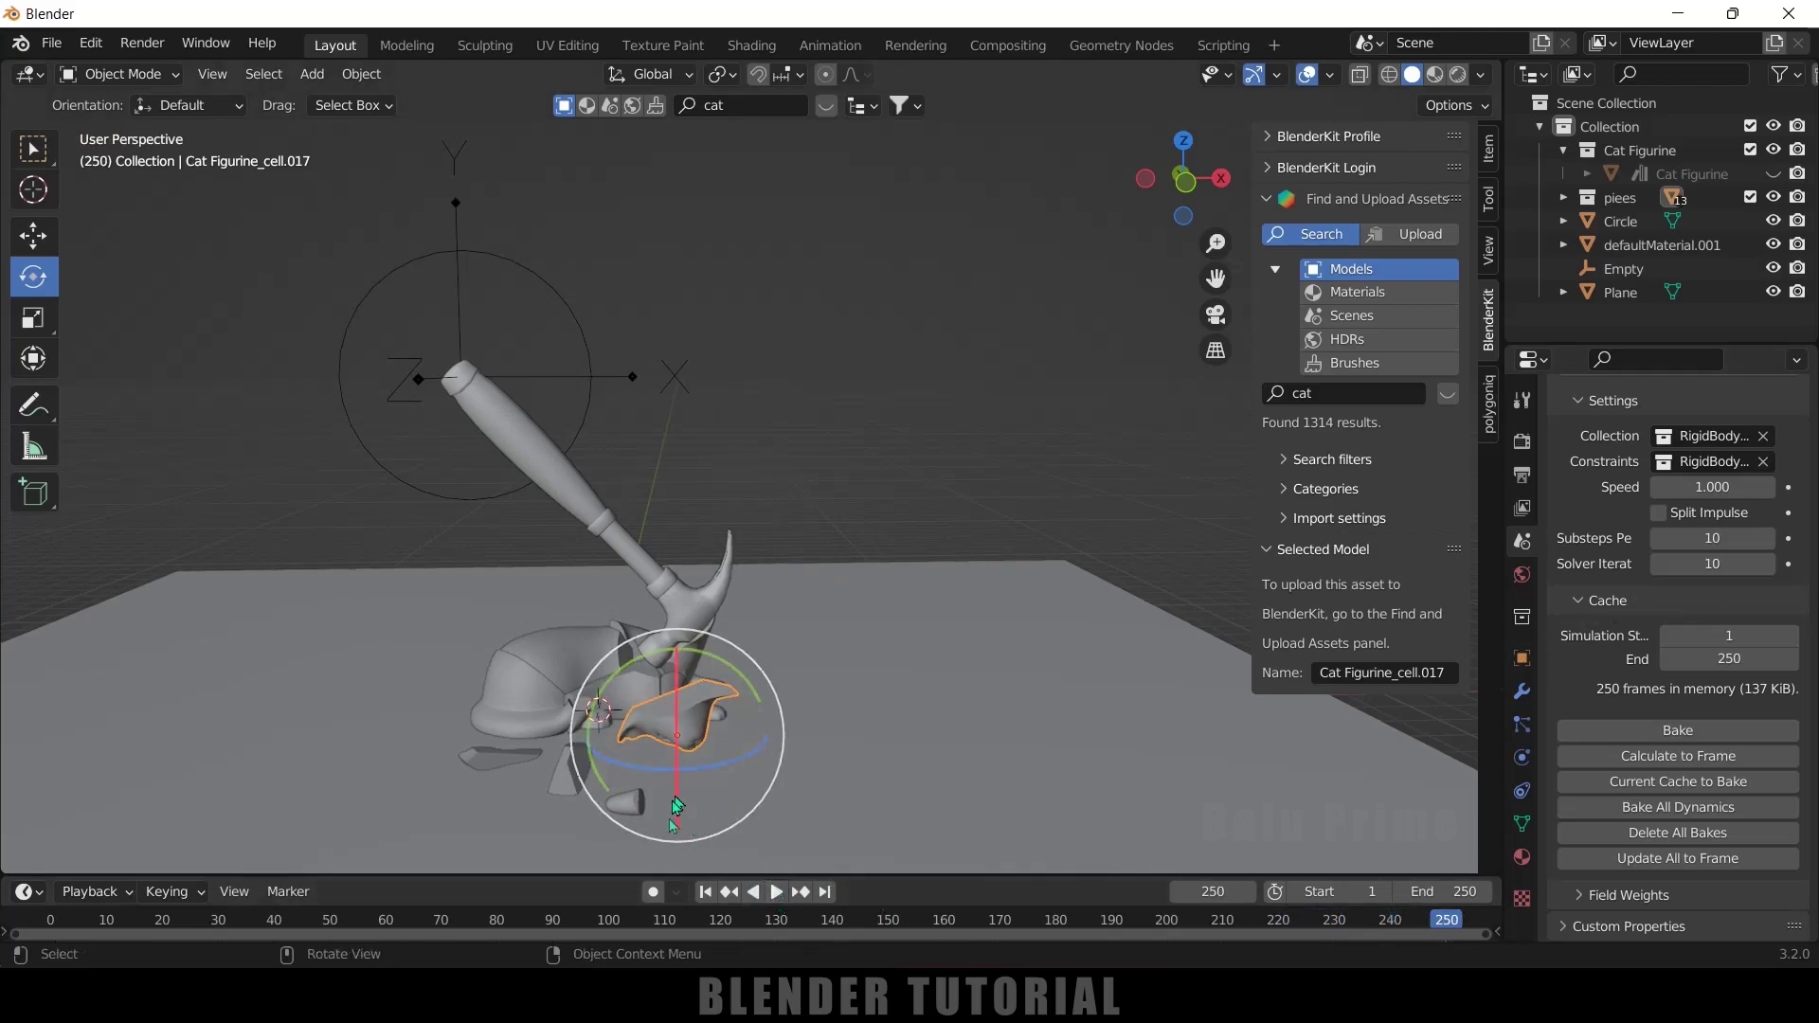
- Set the rigid body cache's simulation end frame to 220 and bake the simulation
left_click(1740, 656)
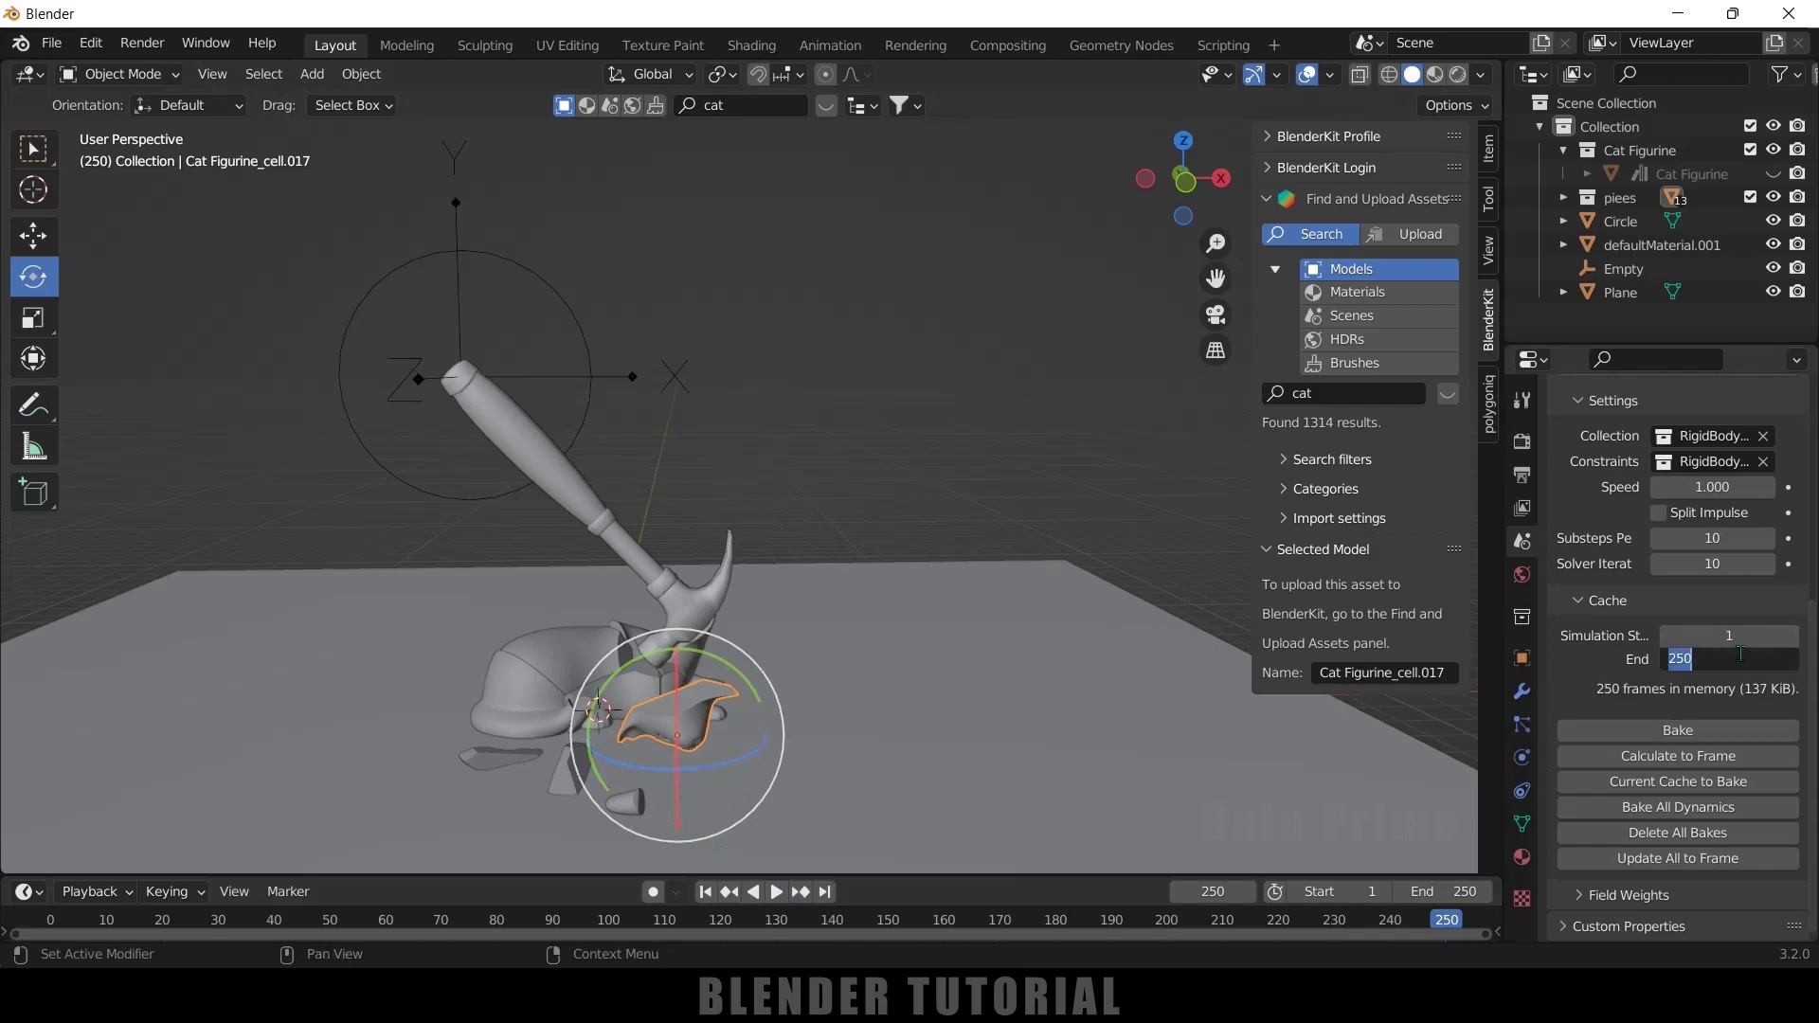
type("220")
key("Return")
left_click(1670, 733)
- Play the baked simulation to check the smash, and return to frame 1
left_click(775, 892)
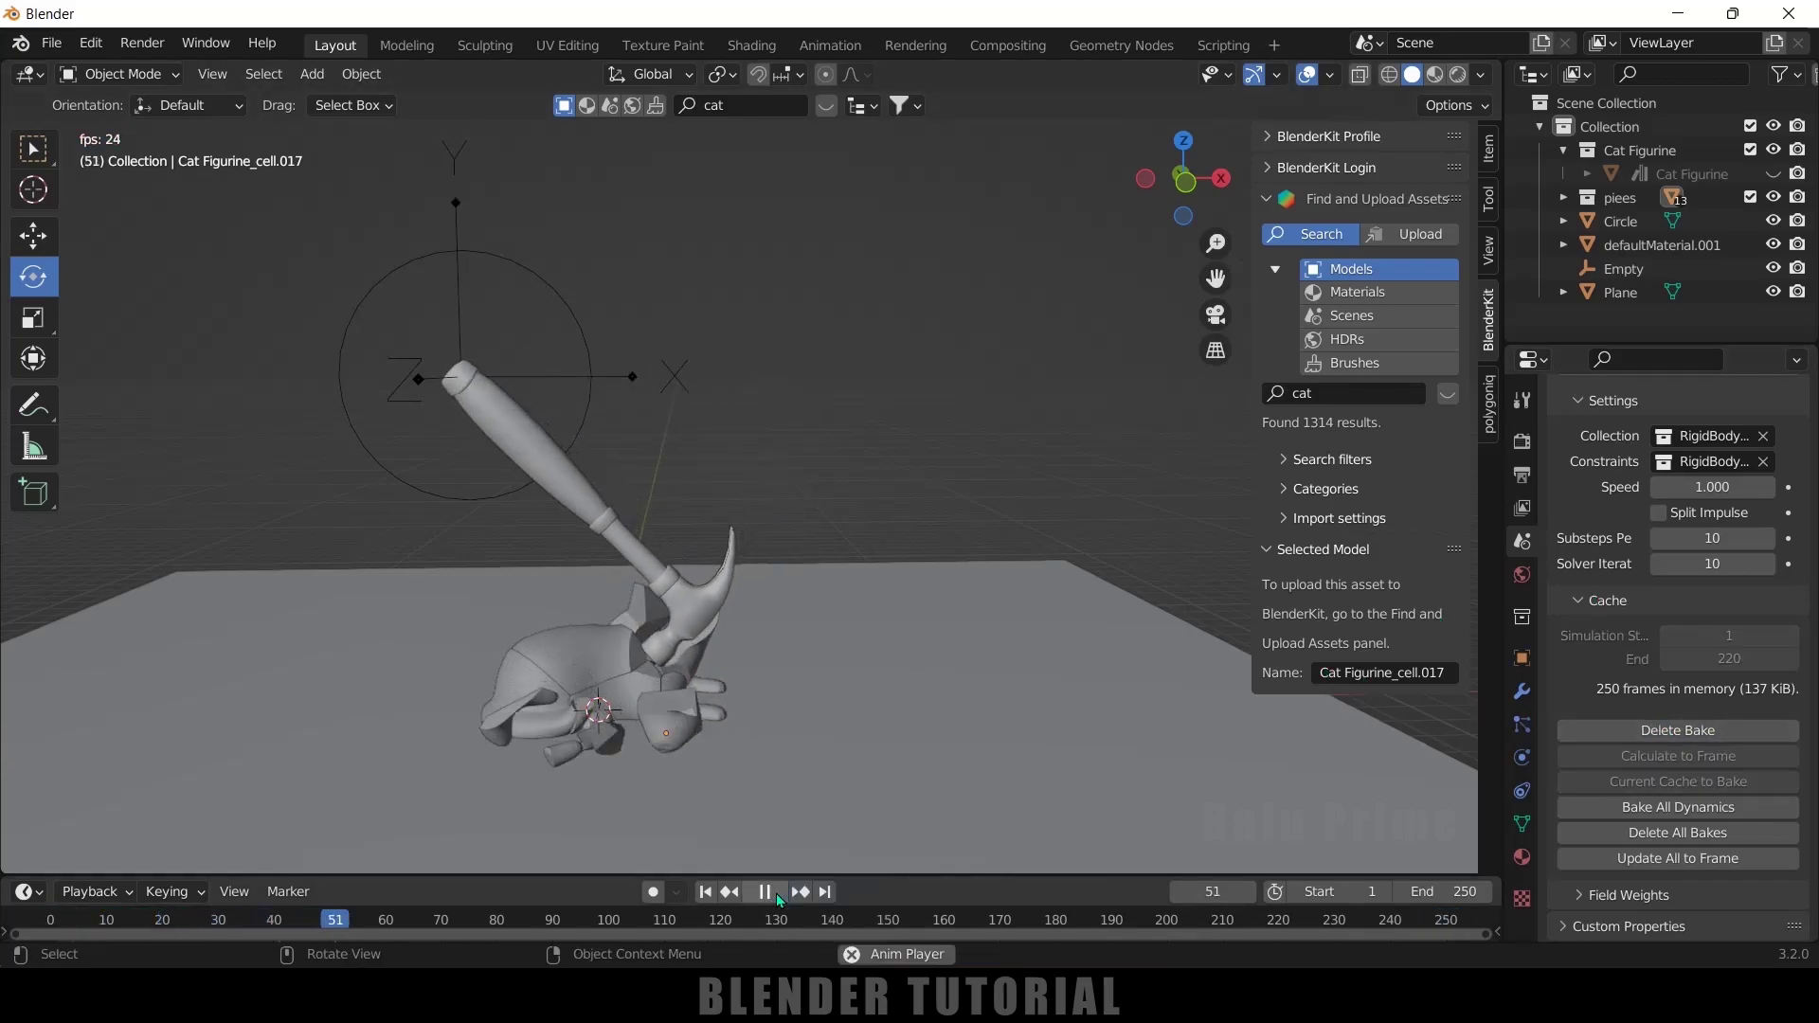
left_click(776, 894)
left_click(708, 895)
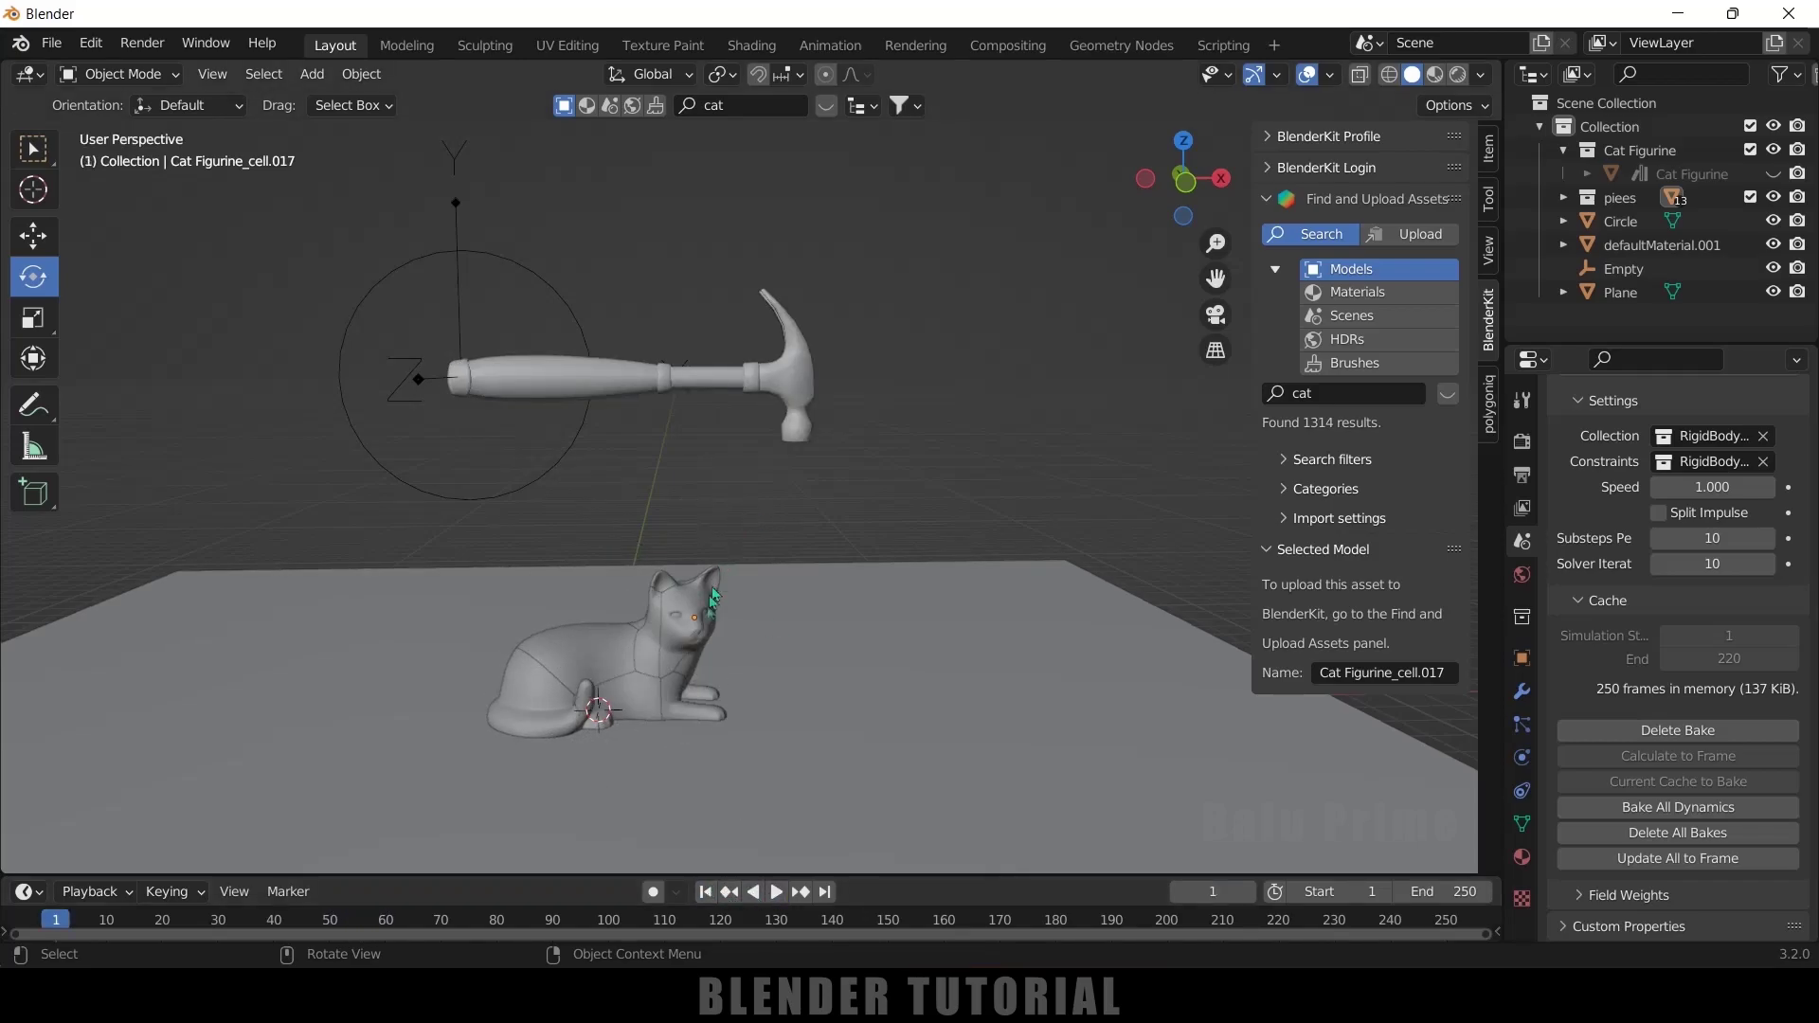
- Unhide the original Cat Figurine mesh and select it
scroll(669, 686, "up", 4)
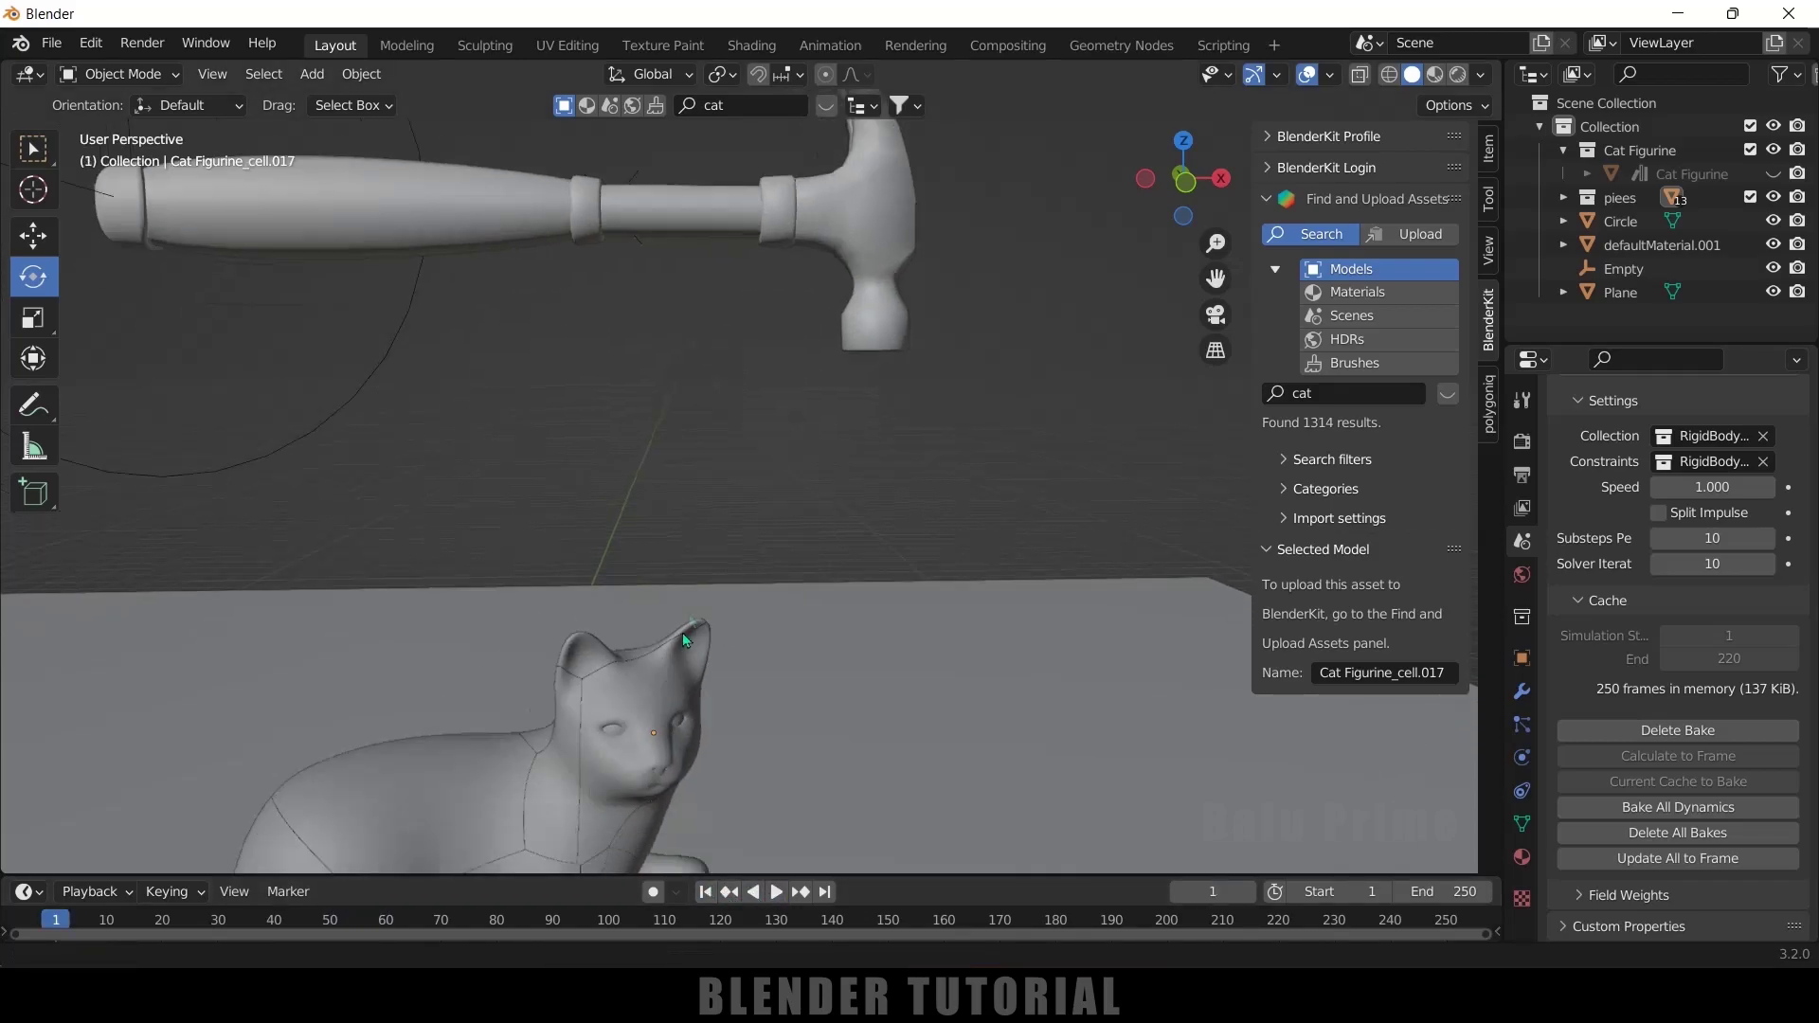
scroll(682, 633, "down", 5, "shift")
scroll(691, 548, "down", 2)
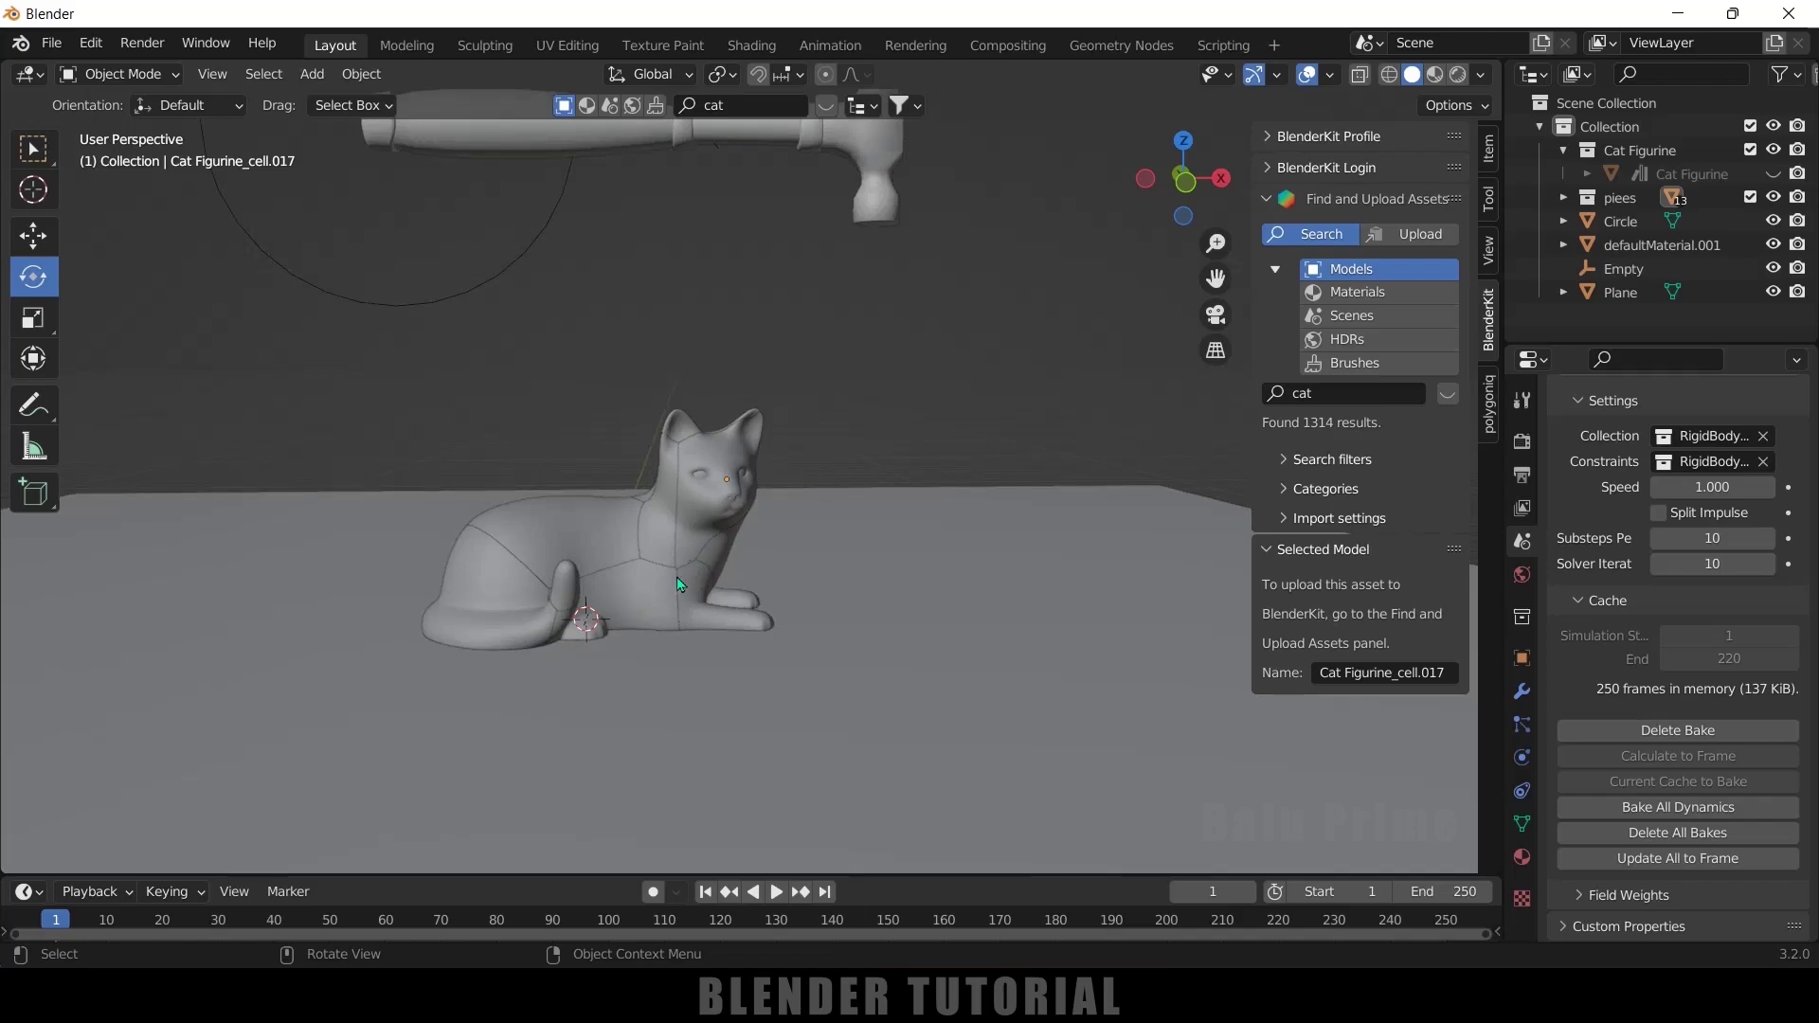
scroll(819, 613, "up", 4, "shift")
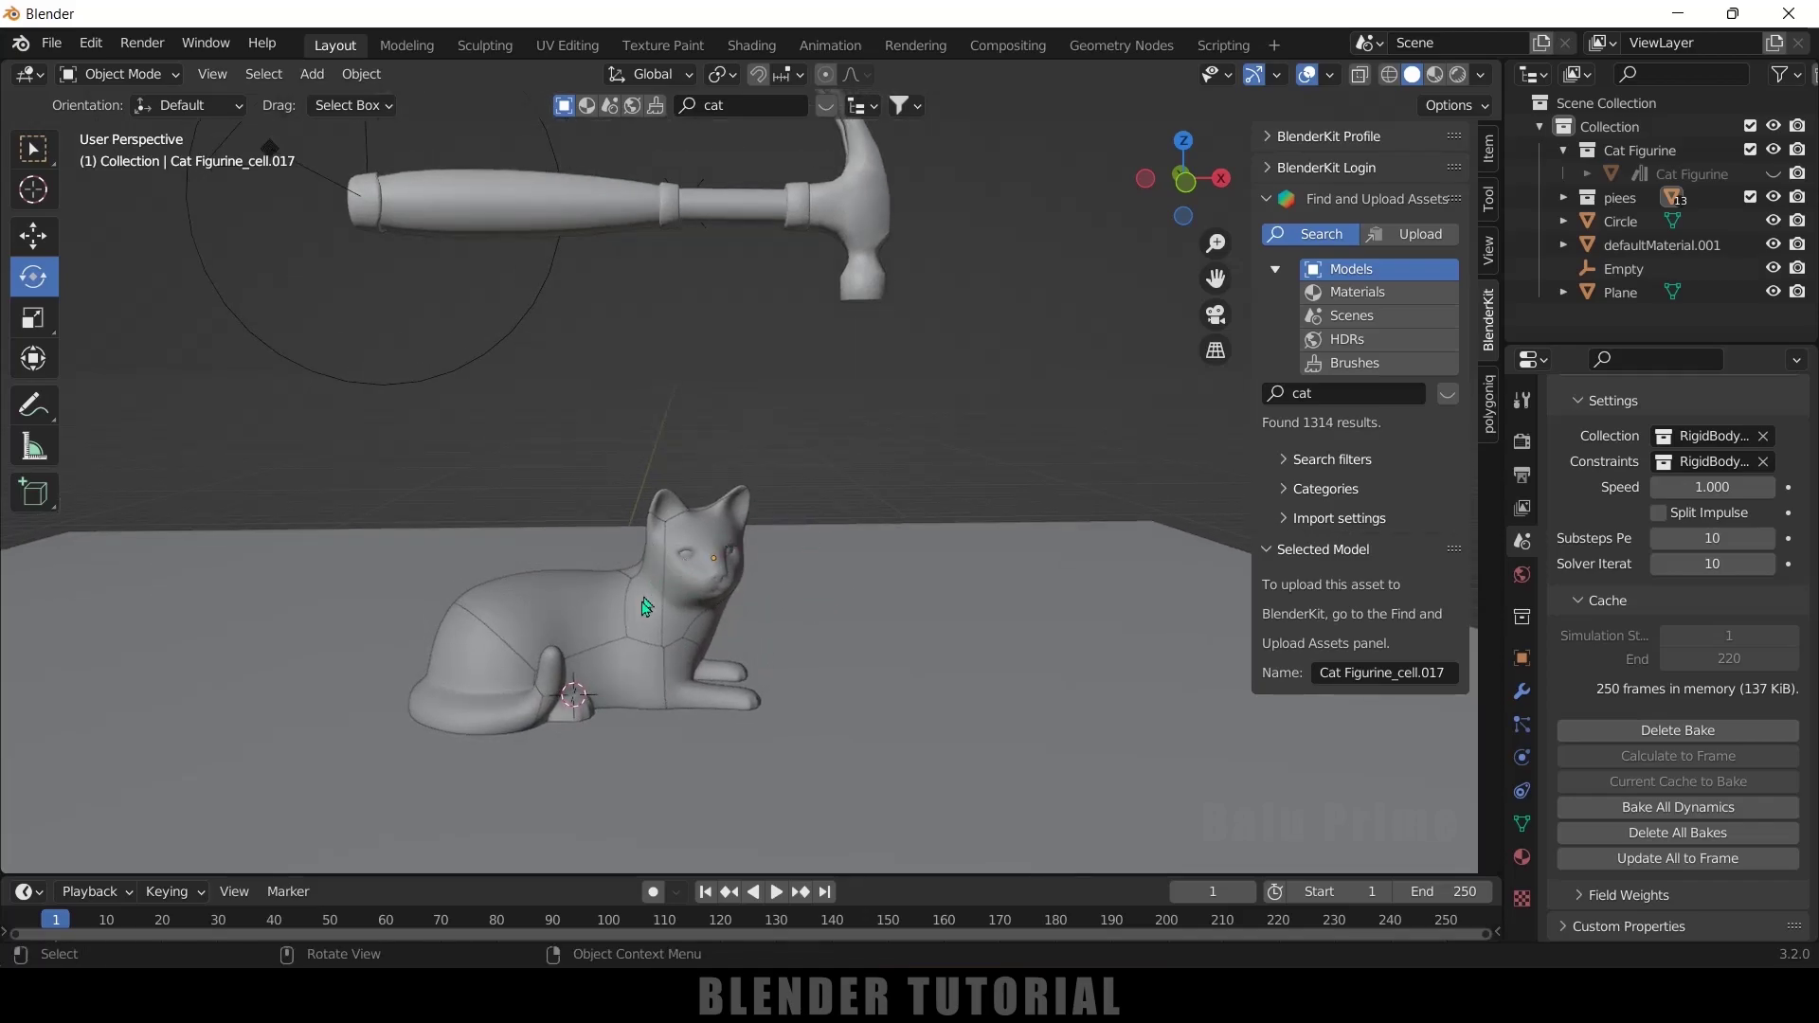
left_click(1712, 180)
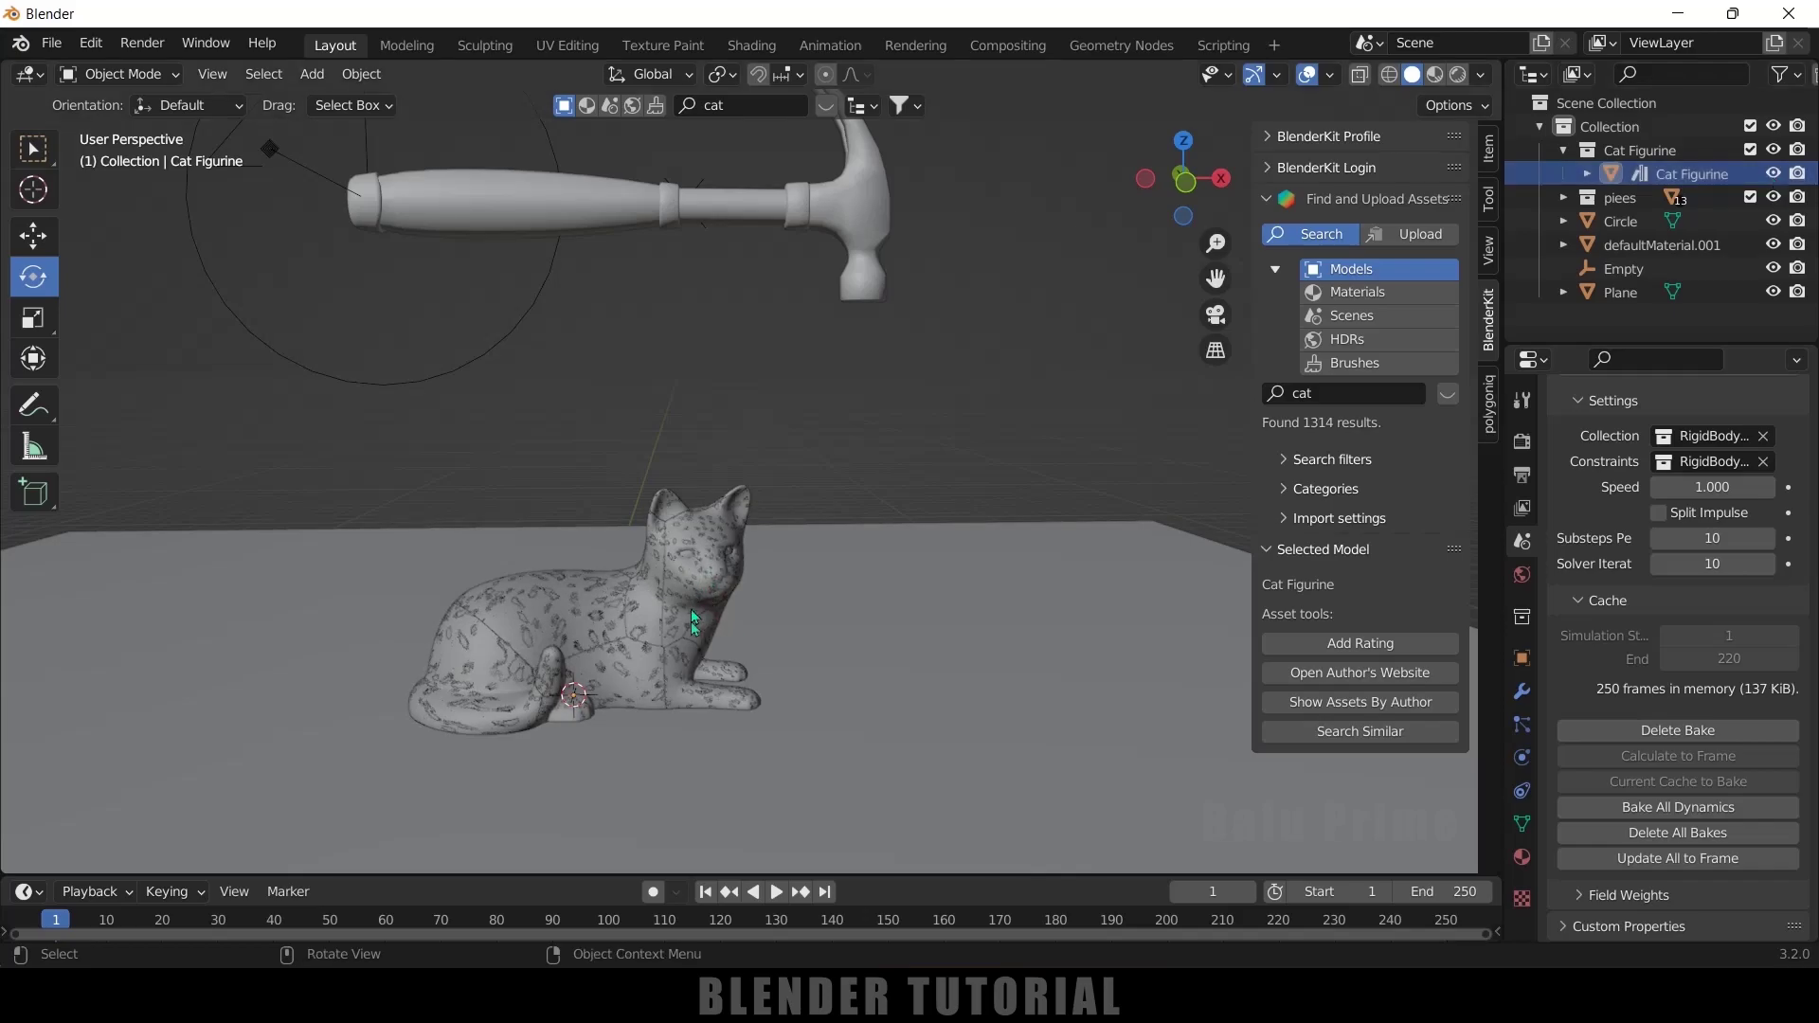
left_click(1684, 182)
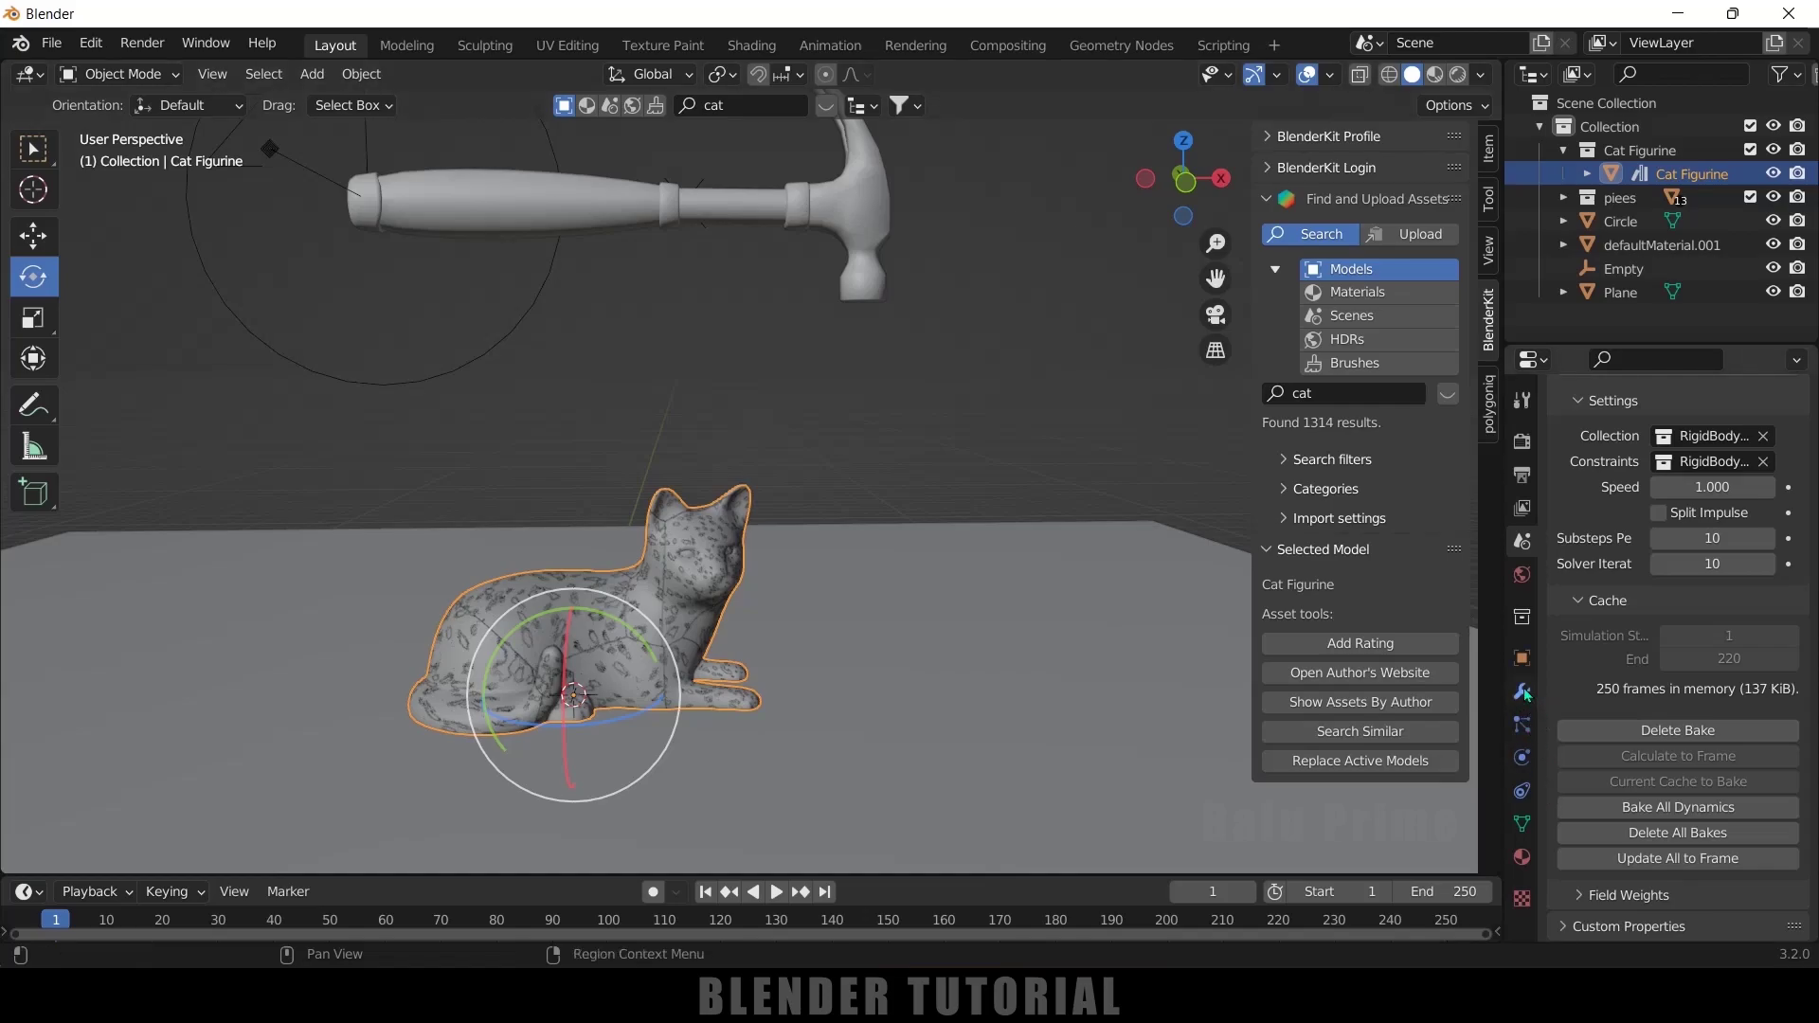
- Add a Solidify modifier to the original Cat Figurine, below its Subdivision modifier
key("ctrl+2")
left_click(1636, 444)
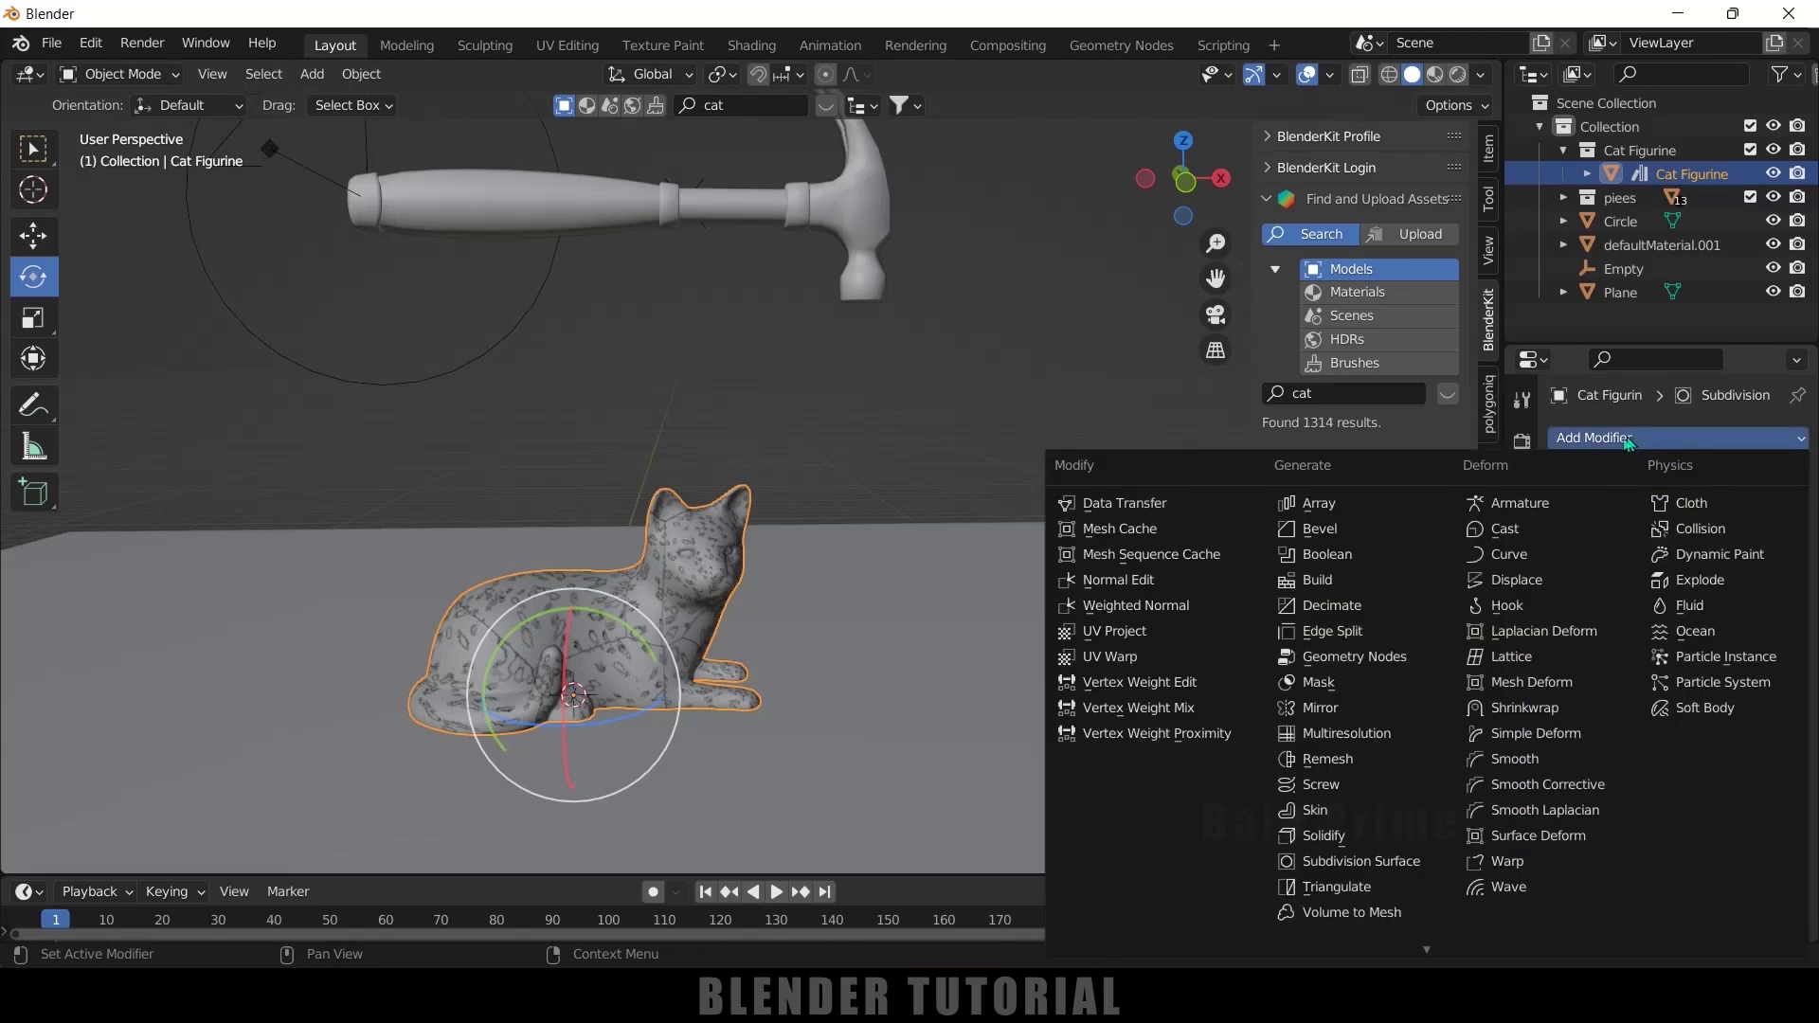
left_click(1345, 835)
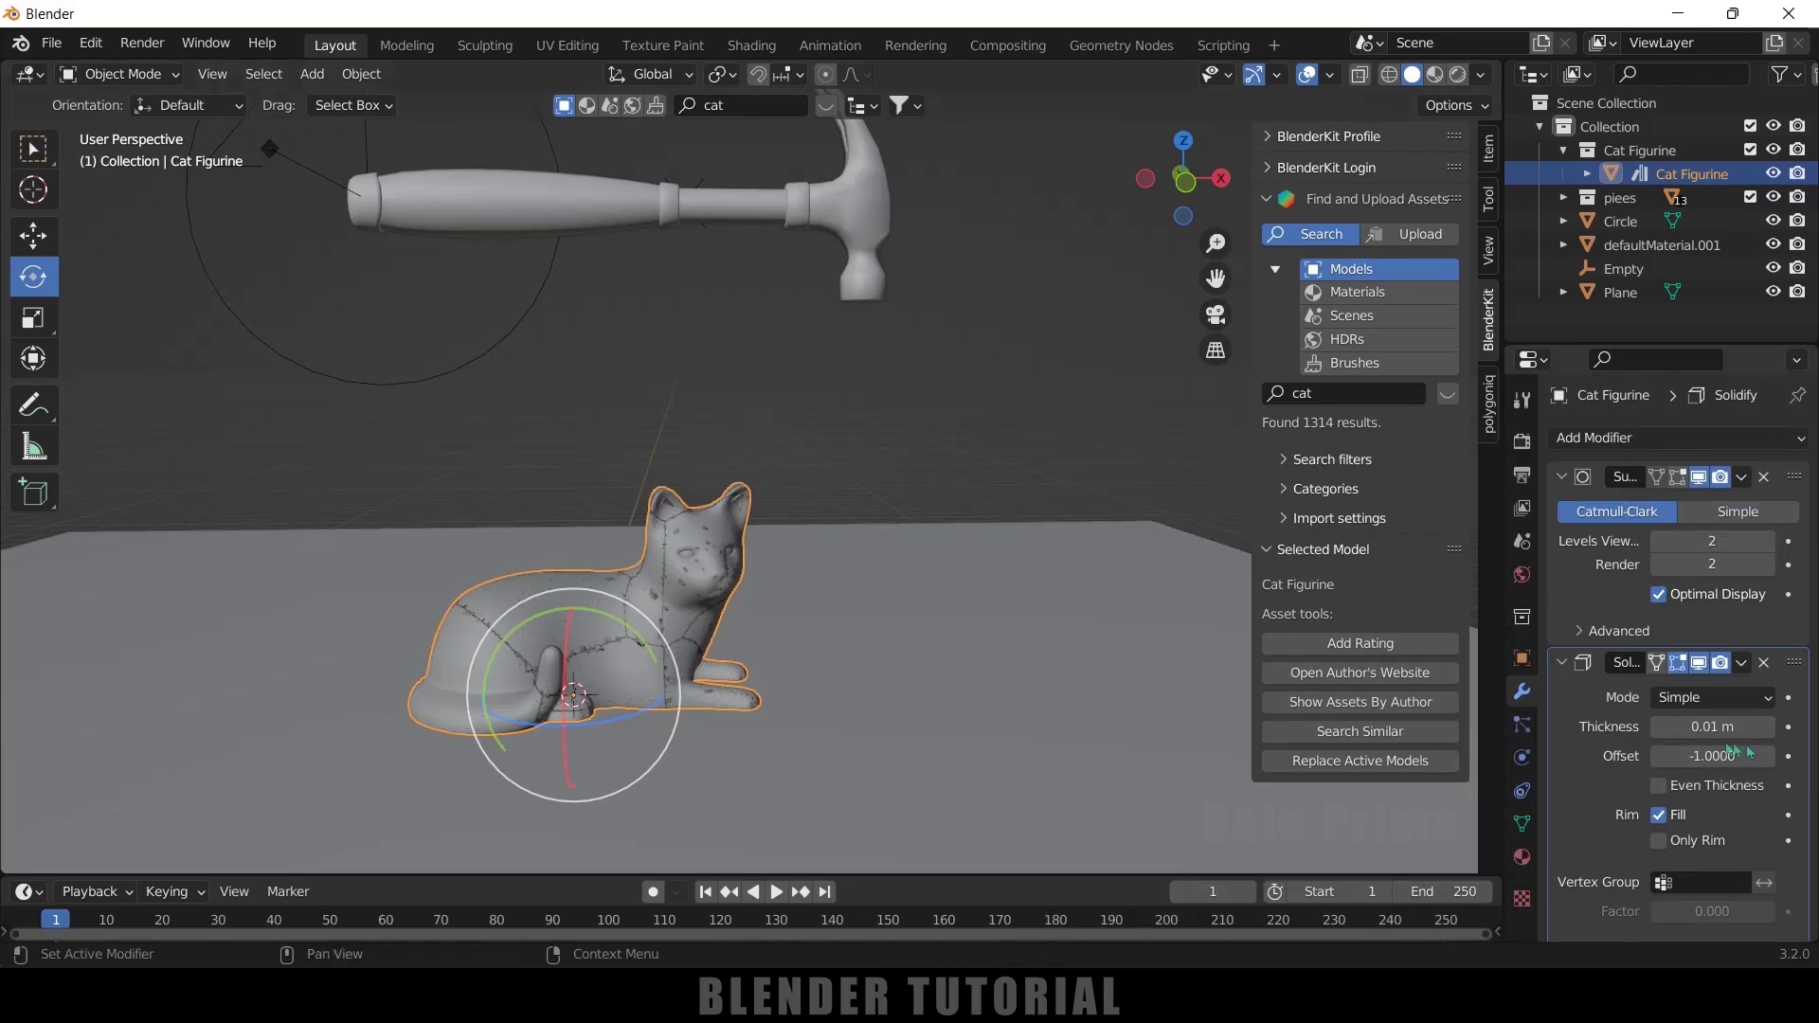
- Set the Solidify modifier's thickness to -0.001 m on the original Cat Figurine
left_click(1721, 729)
key("BackSpace")
type("-0.001")
key("Return")
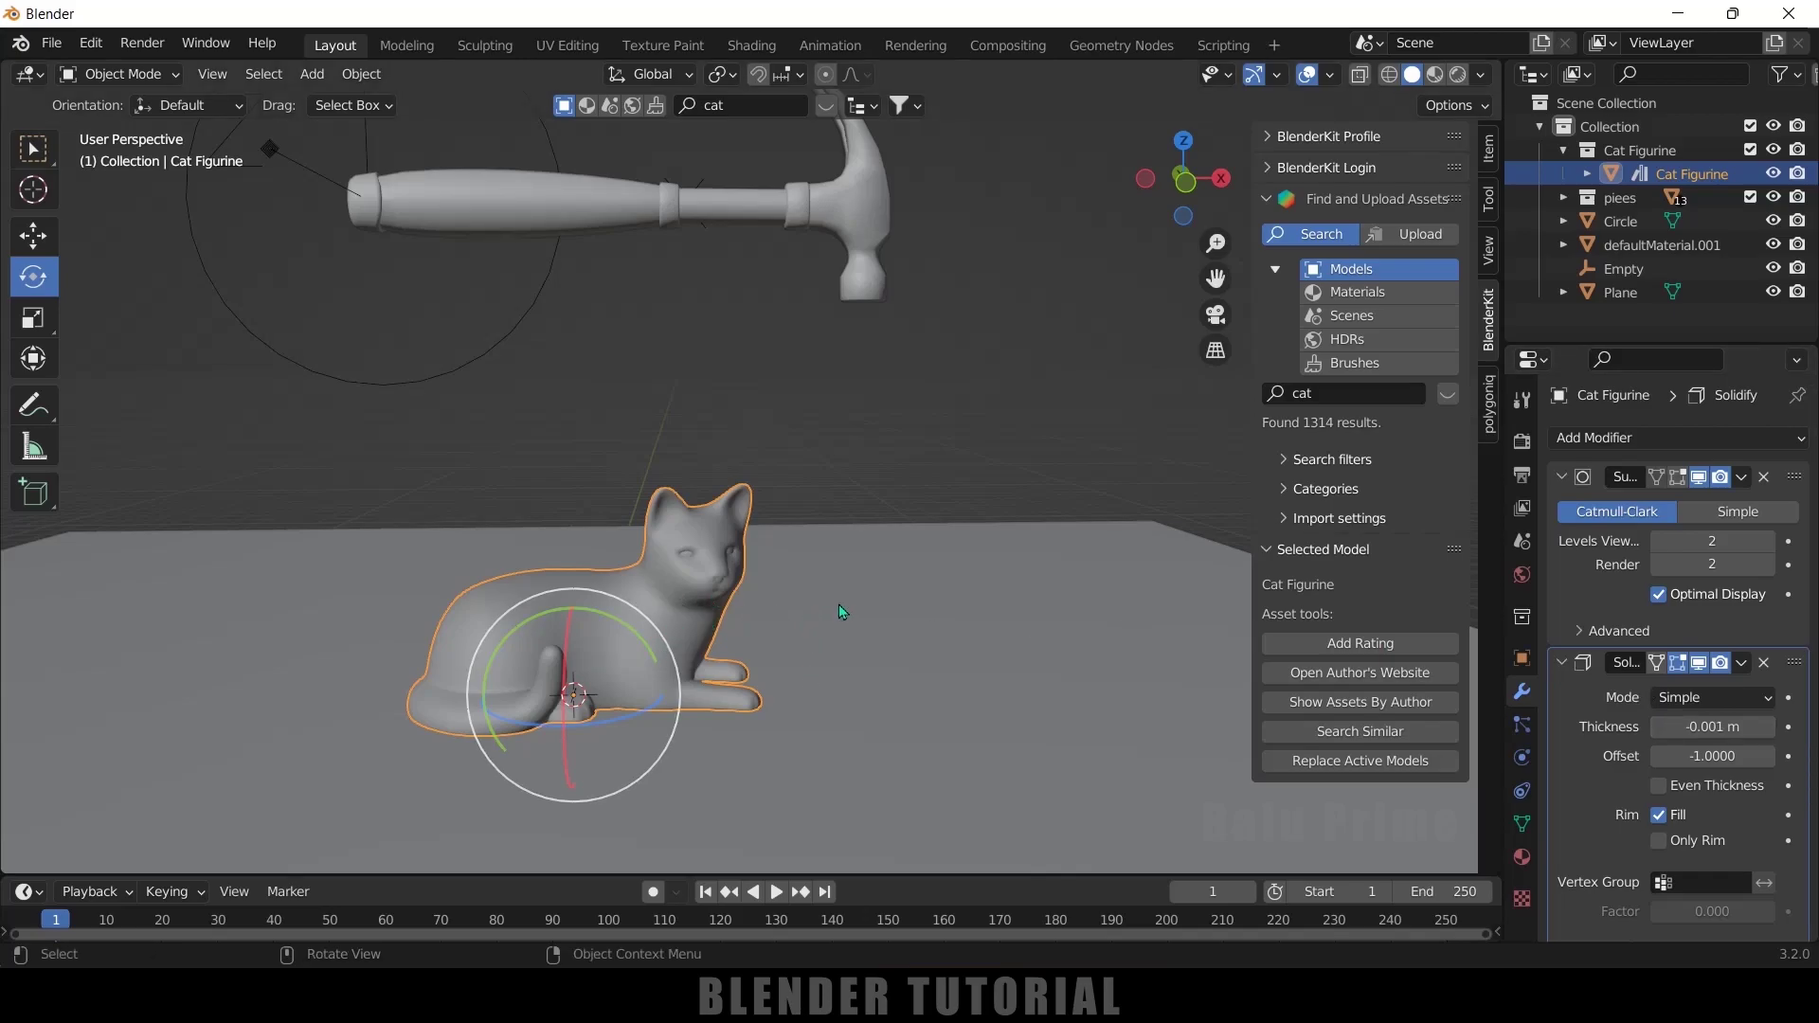
- Play up to the hammer's impact, compare frames 18 and 19, and stop on frame 18, just before the cat breaks
key("space")
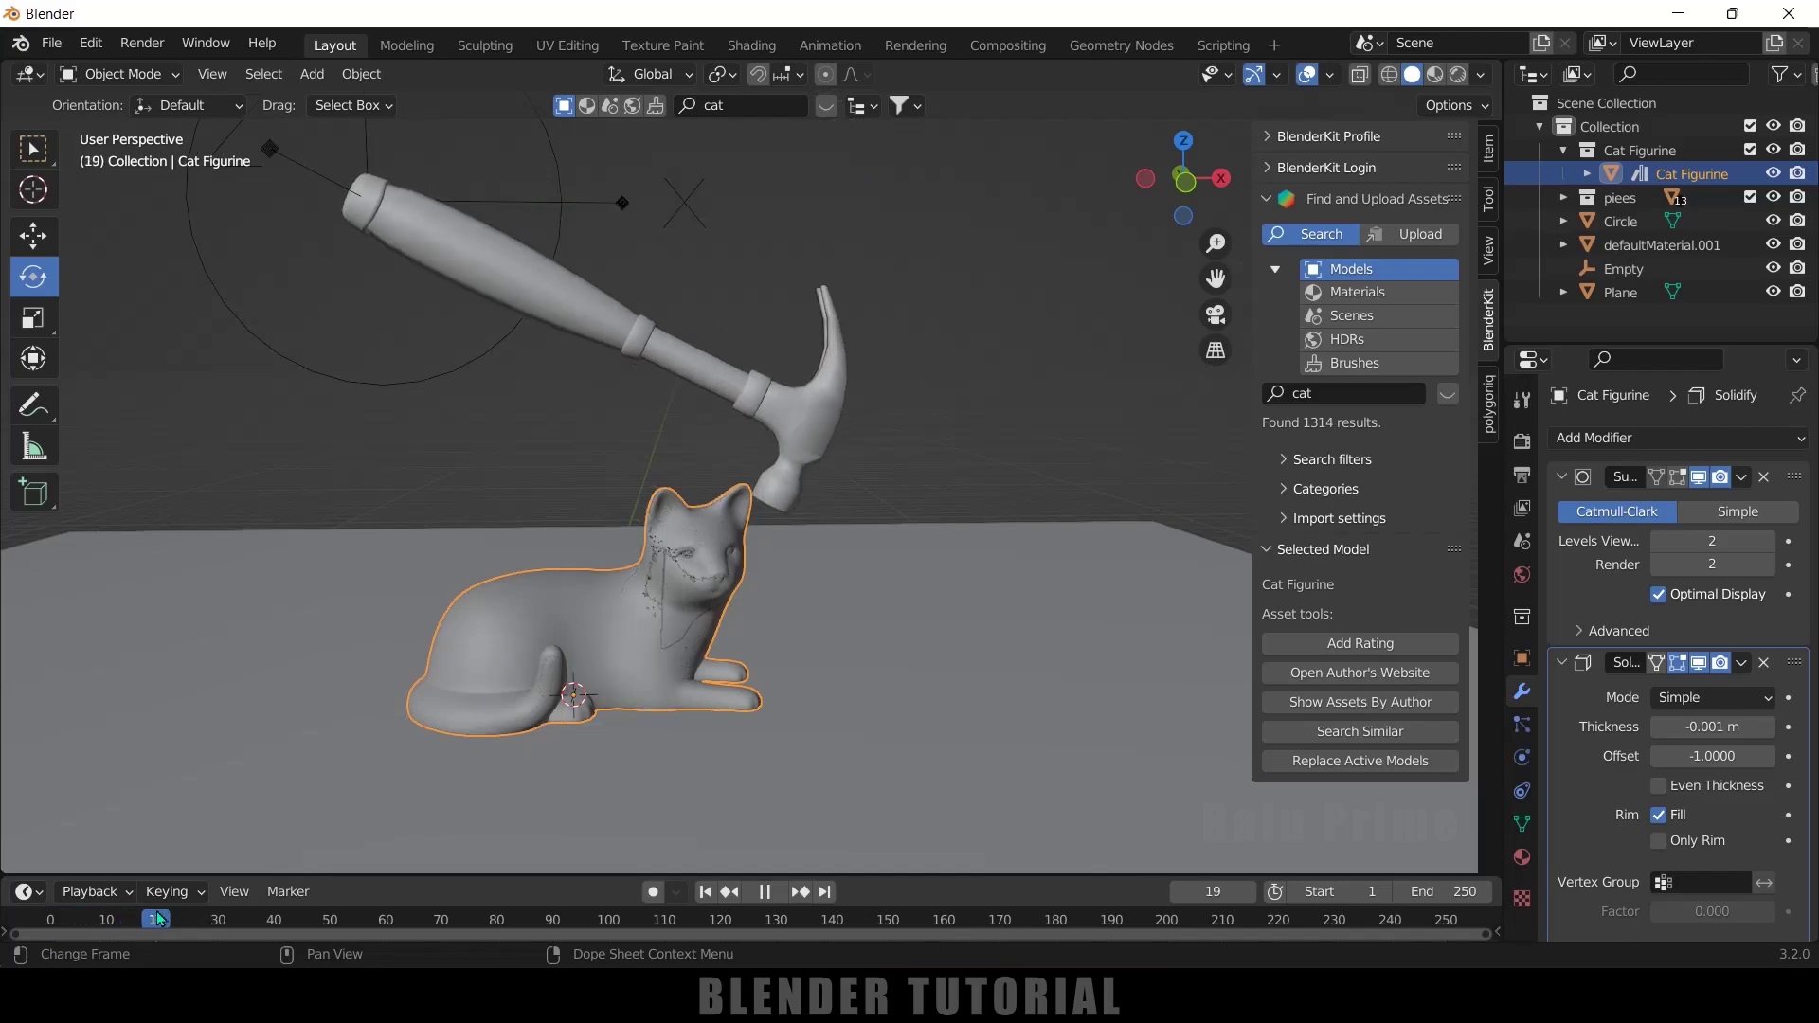
left_click_drag(158, 918, 152, 921)
key("space")
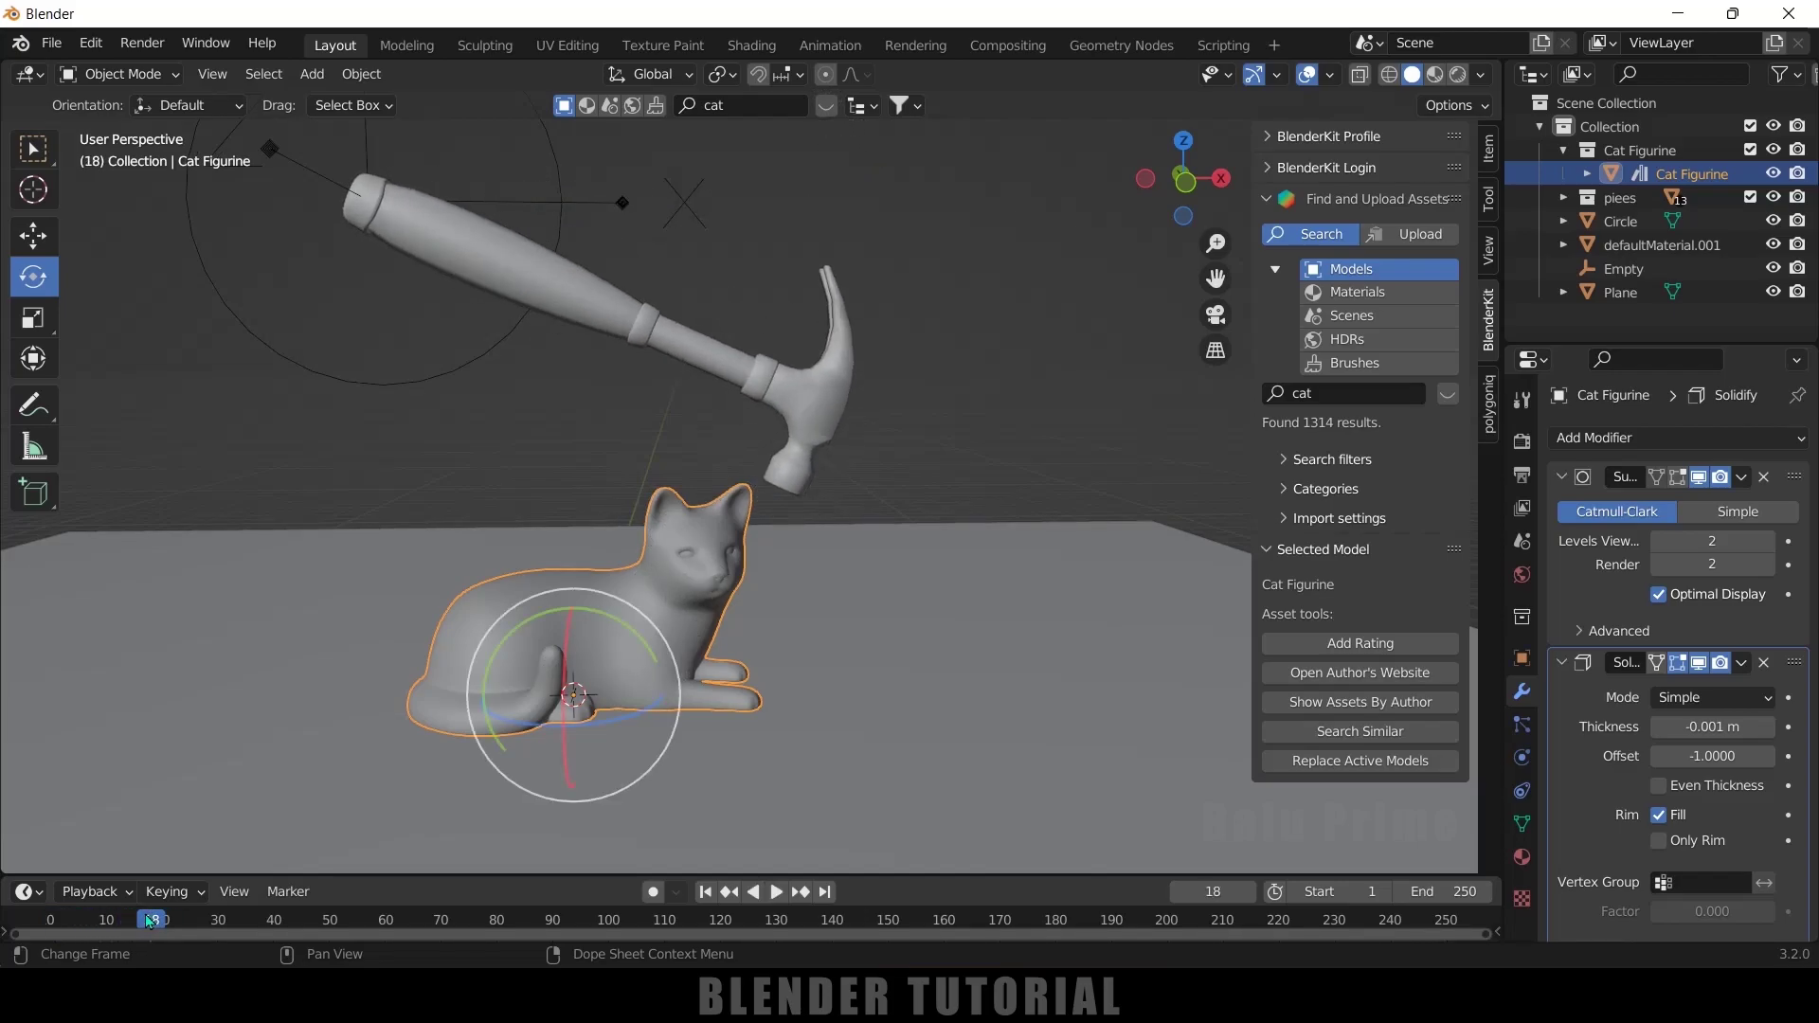
key("Right")
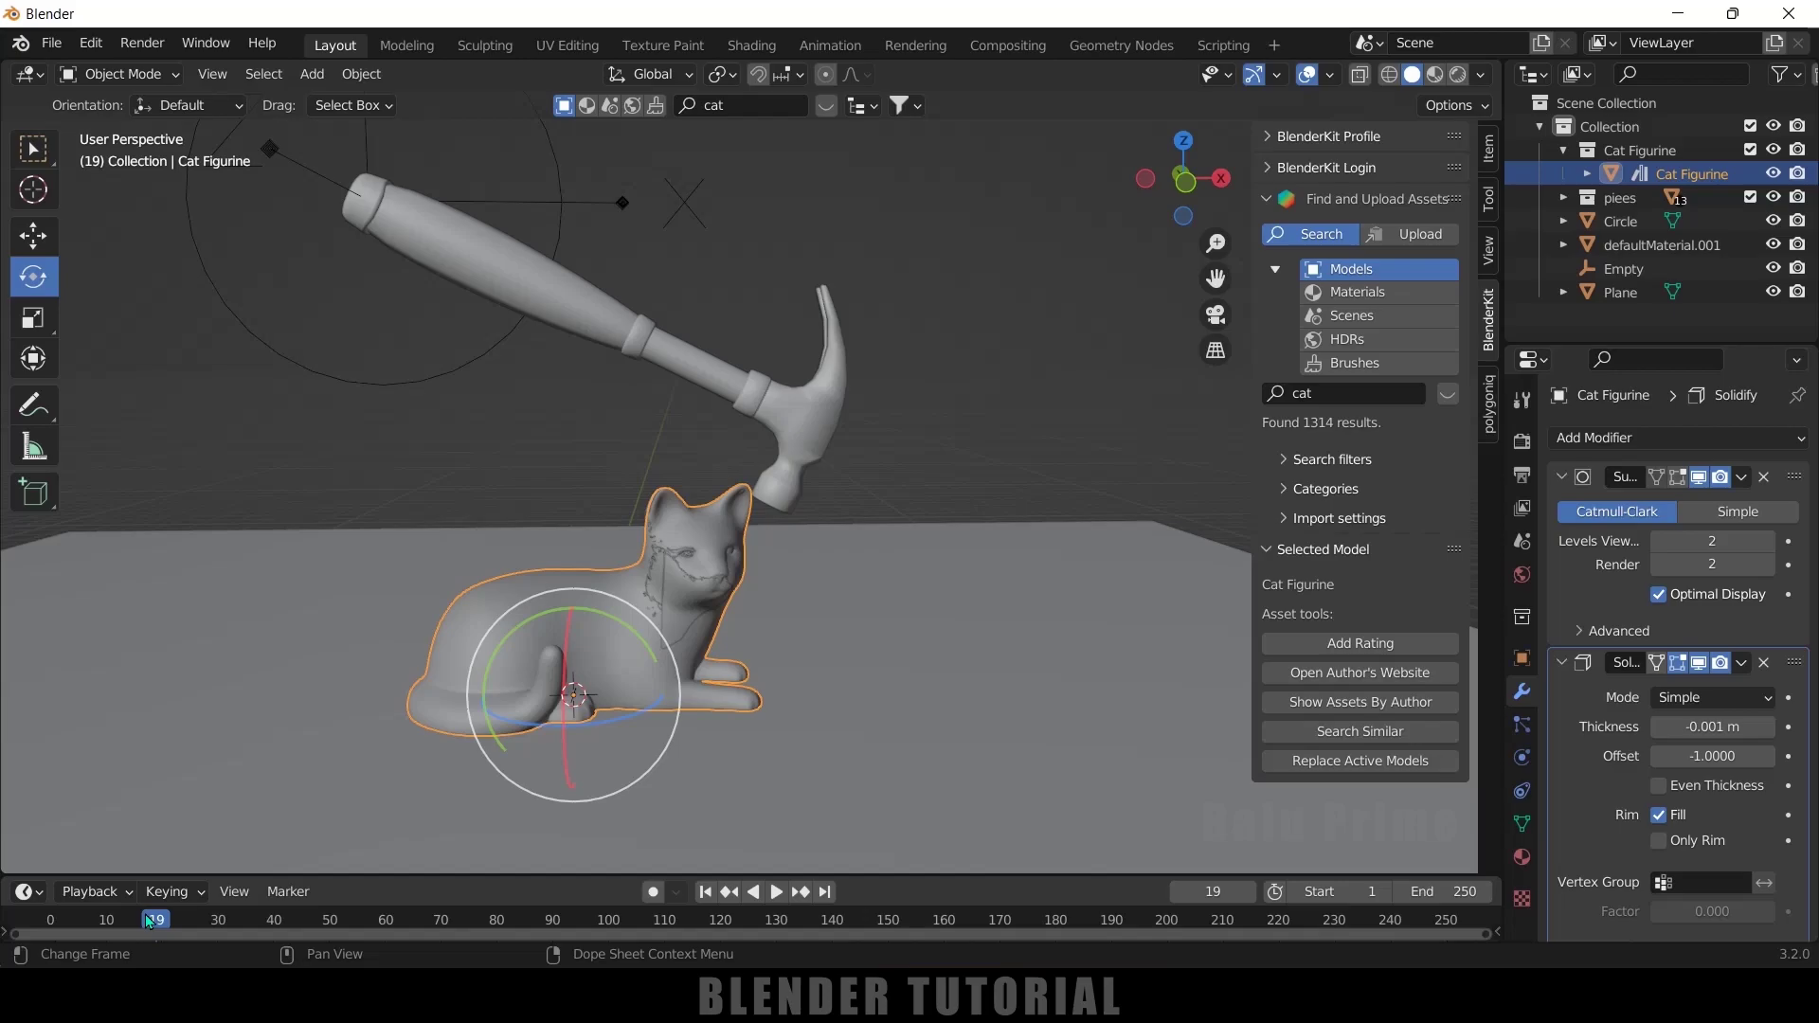
key("Left")
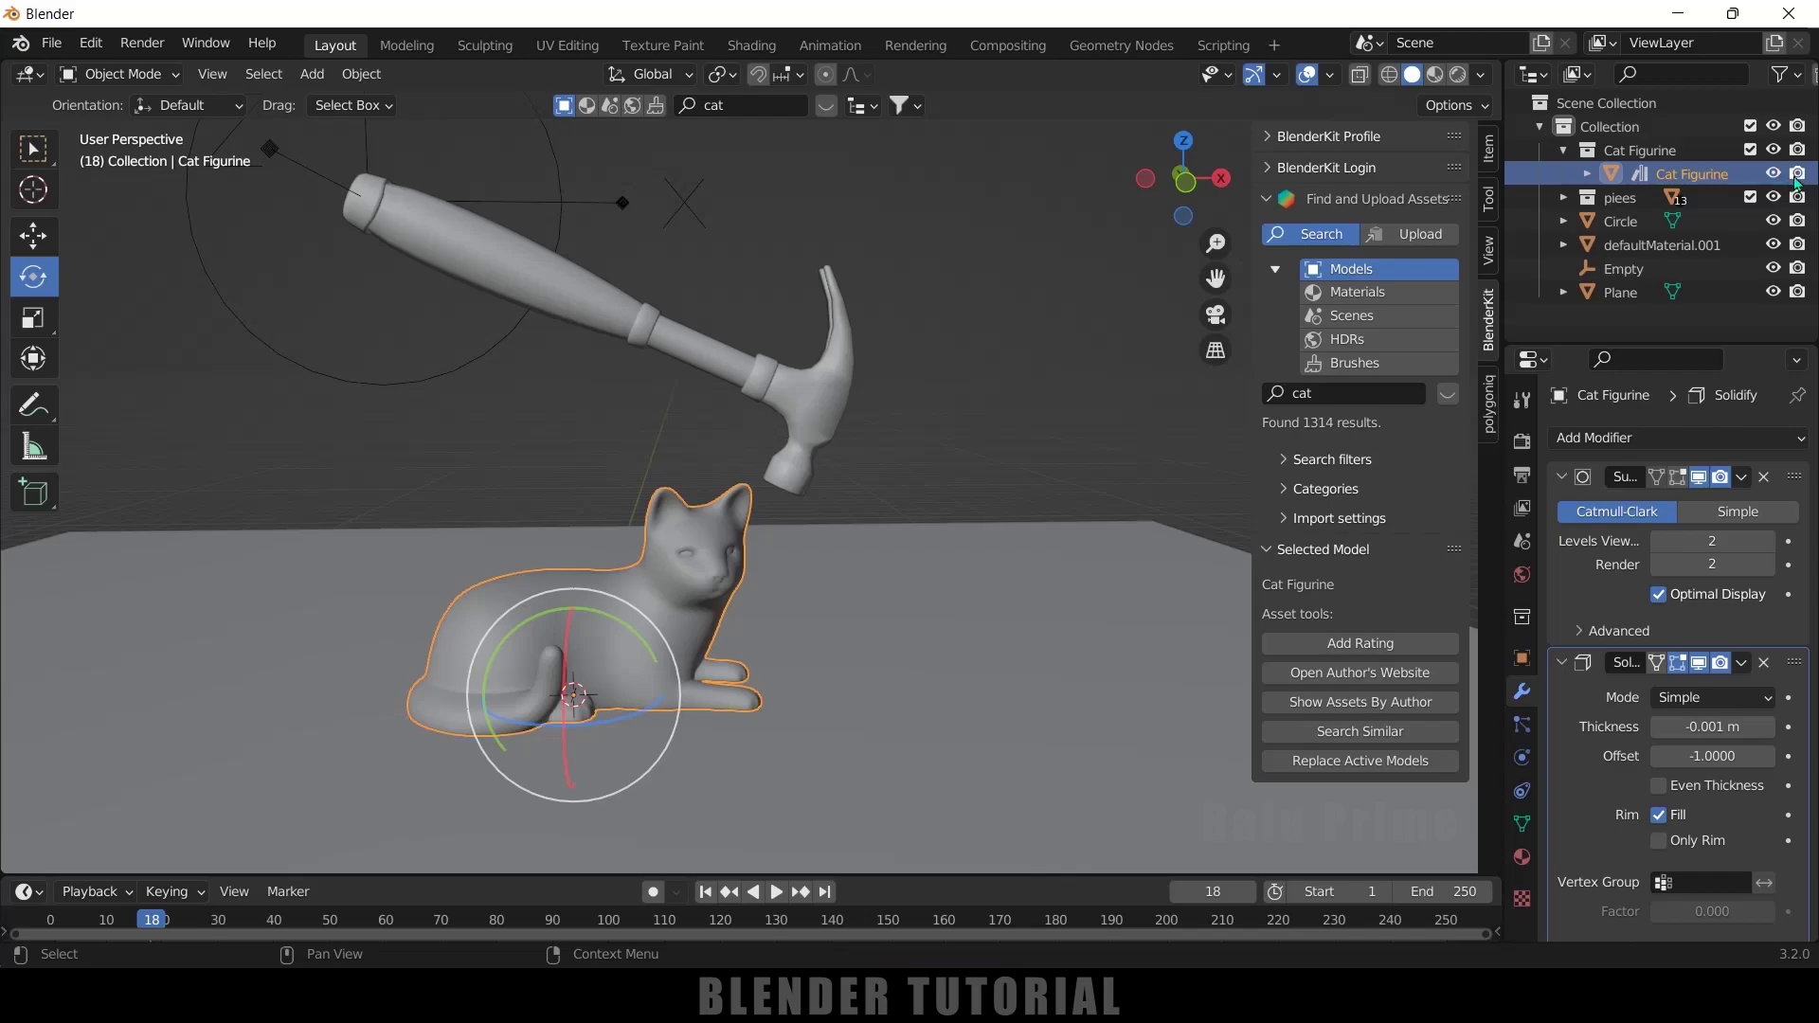
- Keyframe the original Cat Figurine's viewport and render visibility as enabled at frame 18
left_click(1524, 663)
scroll(1686, 862, "down", 3)
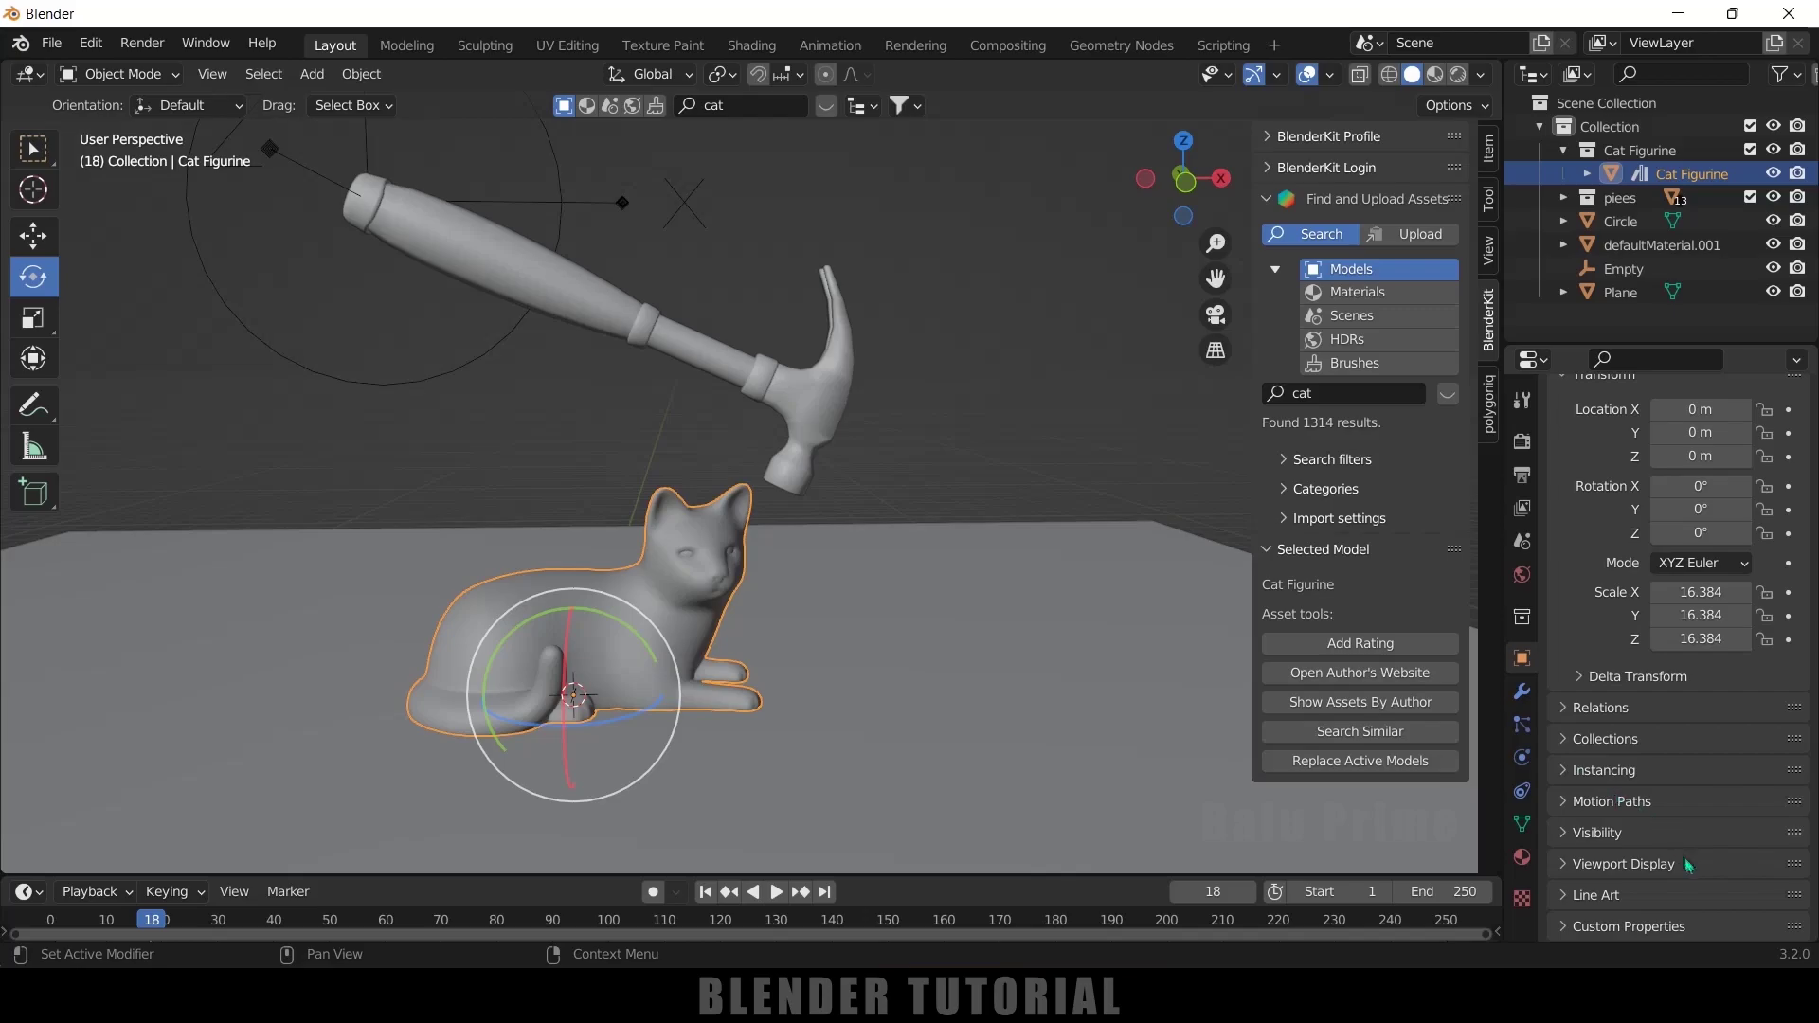
left_click(1561, 835)
scroll(1788, 767, "down", 4)
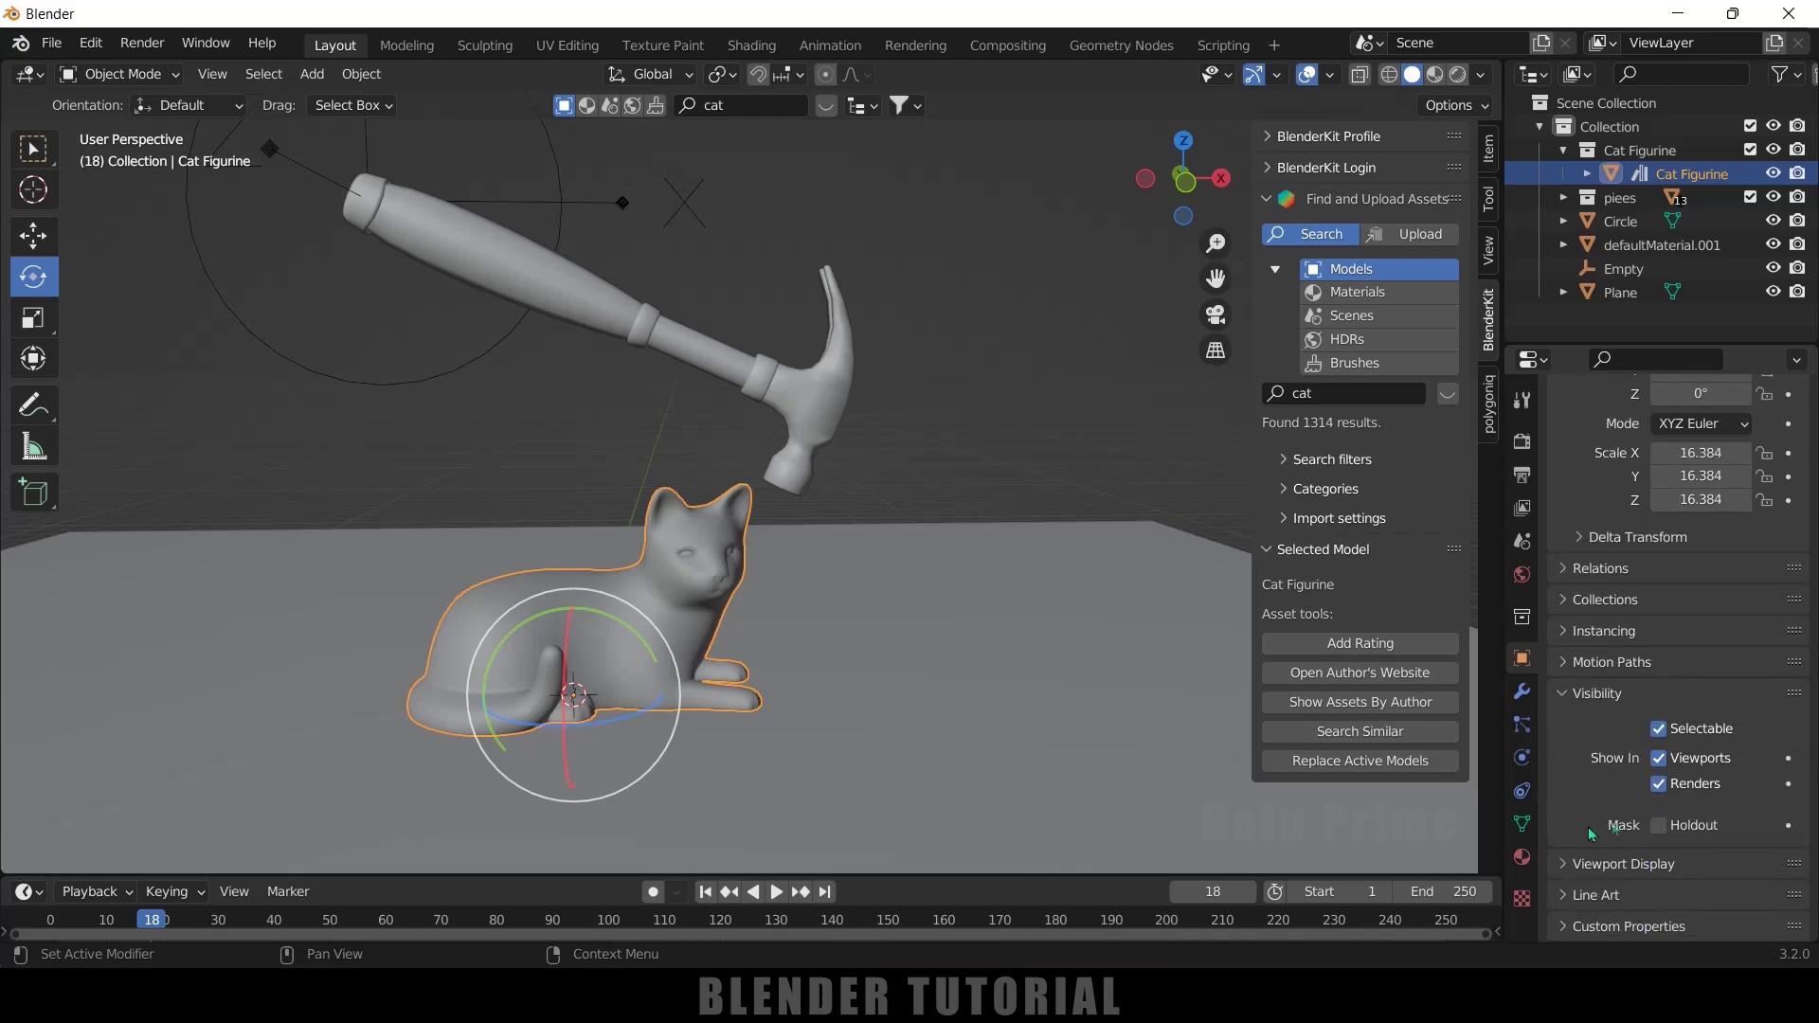
left_click(1788, 758)
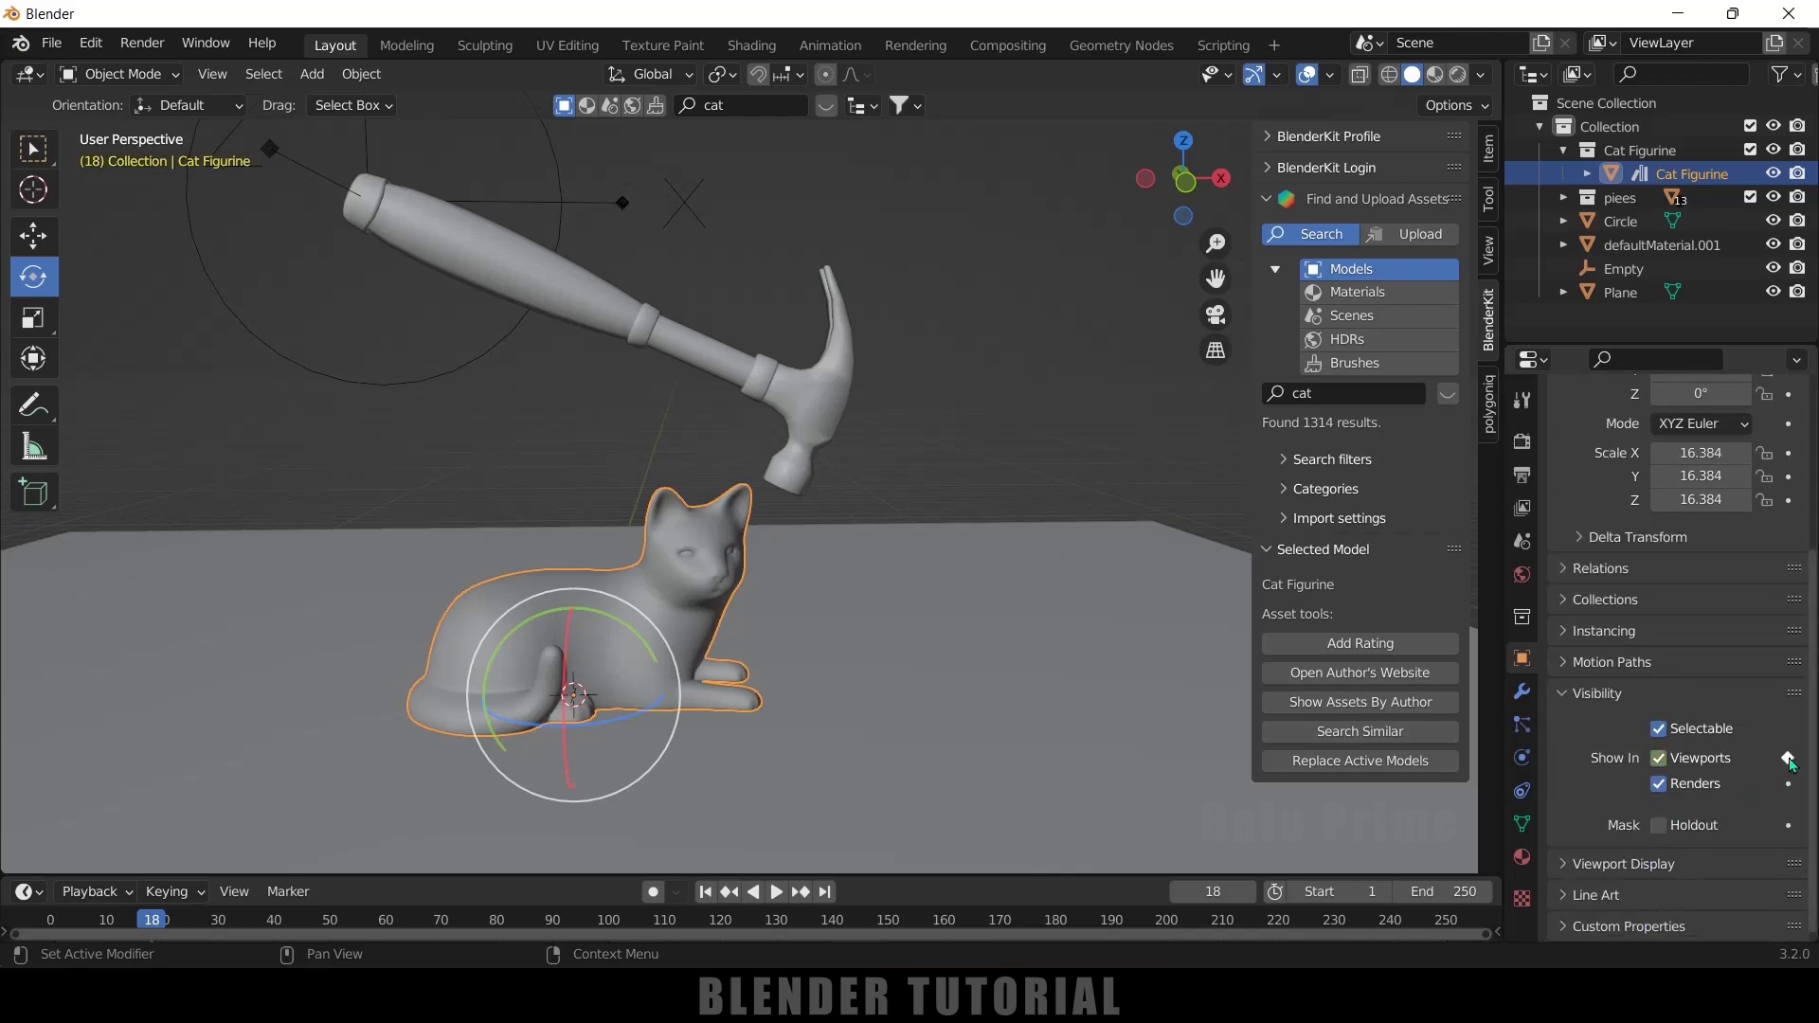
left_click(1788, 785)
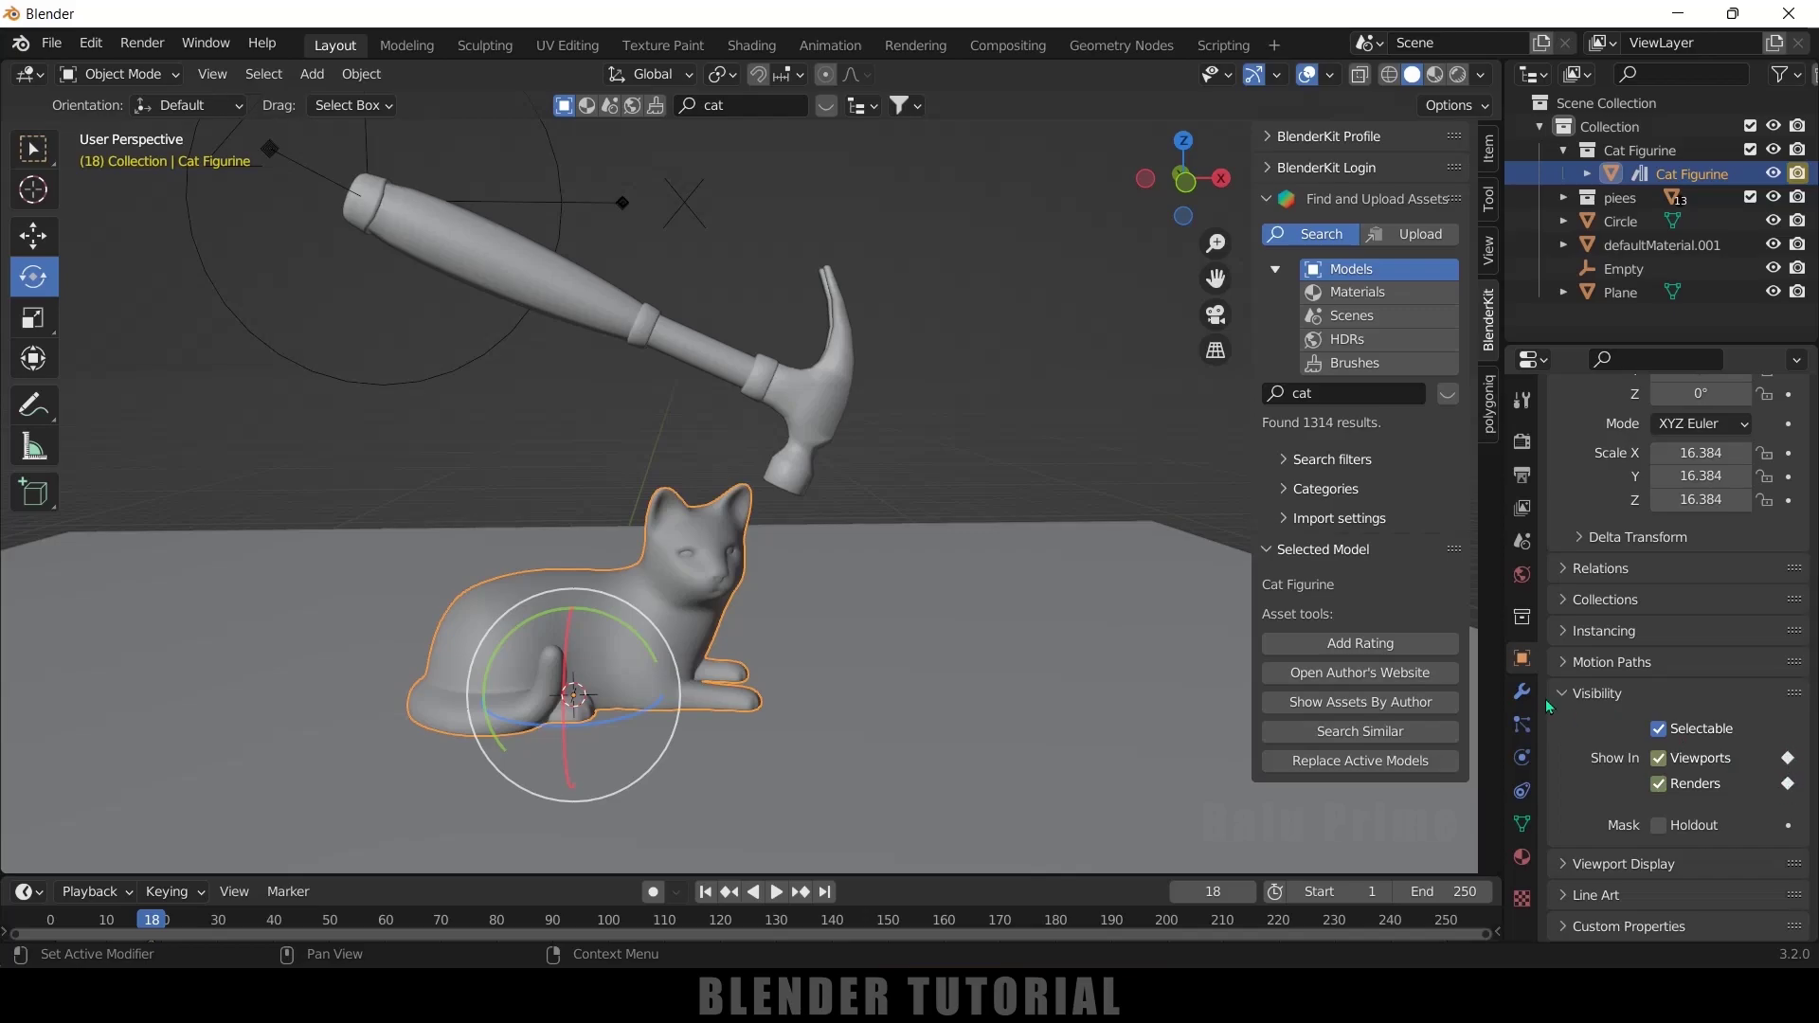
- At frame 19, disable the original Cat Figurine in viewports and renders and keyframe both visibility settings
key("Right")
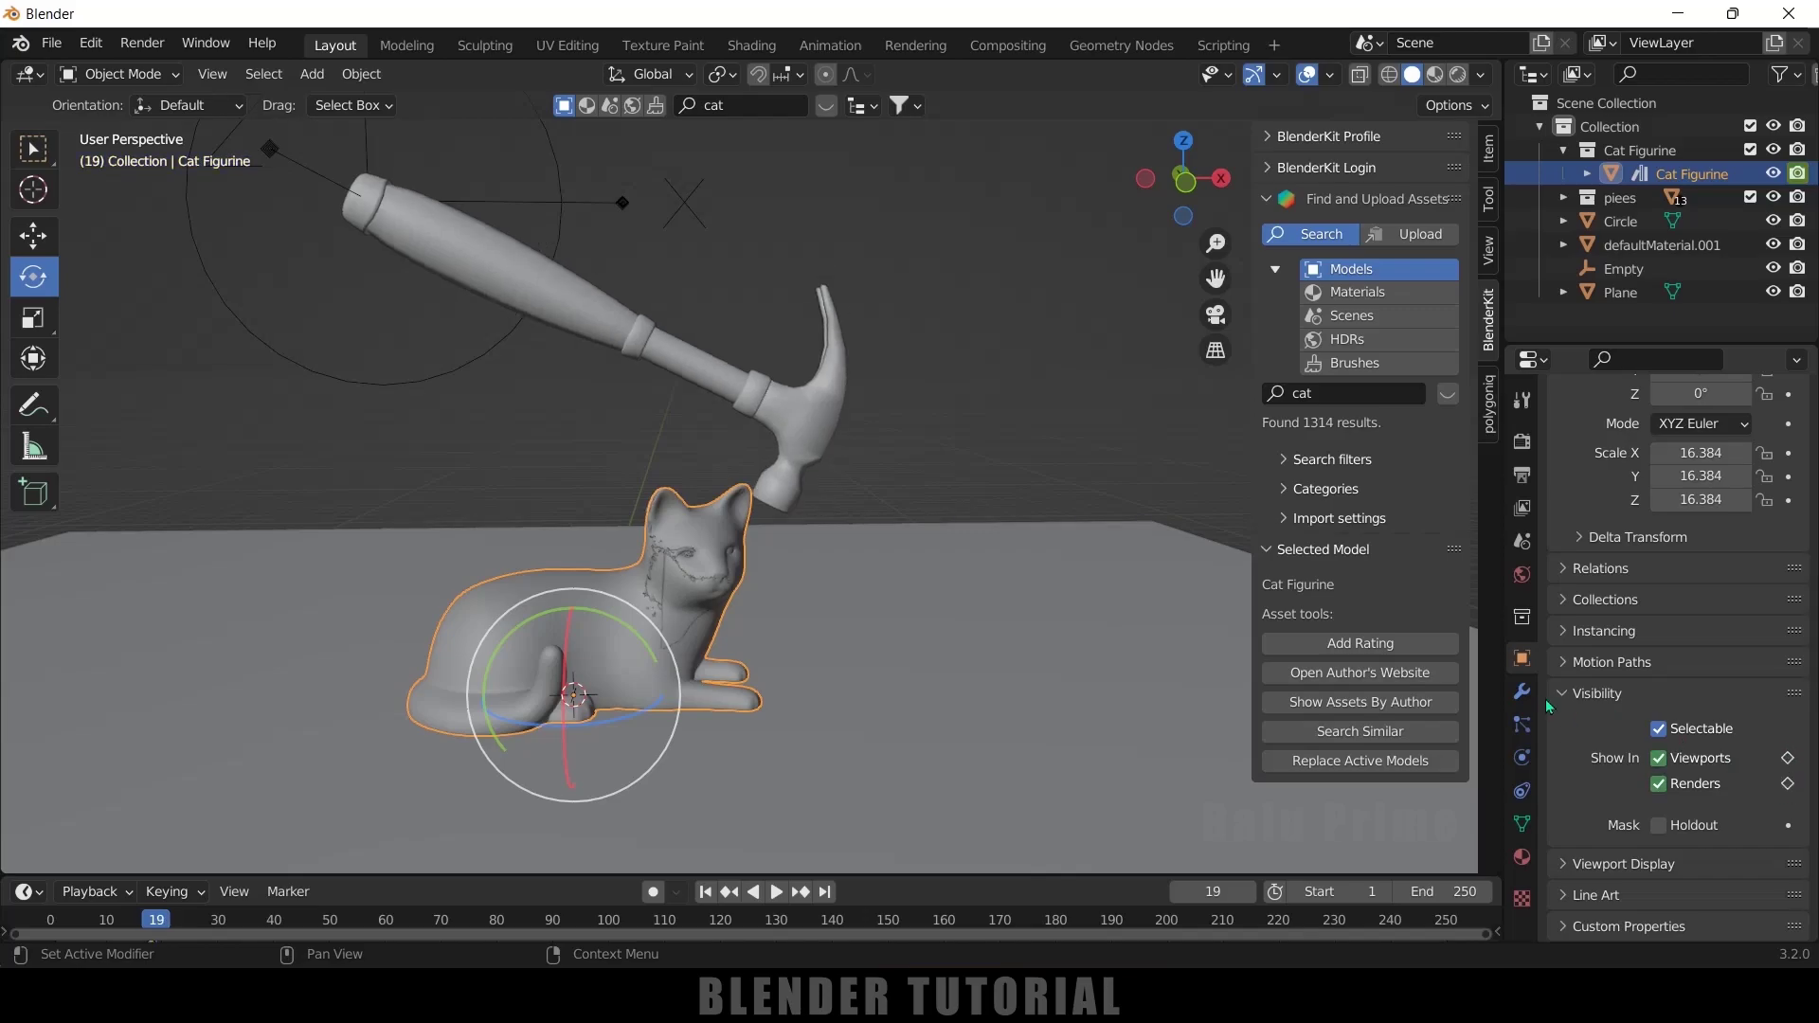
left_click(1658, 758)
left_click(1659, 785)
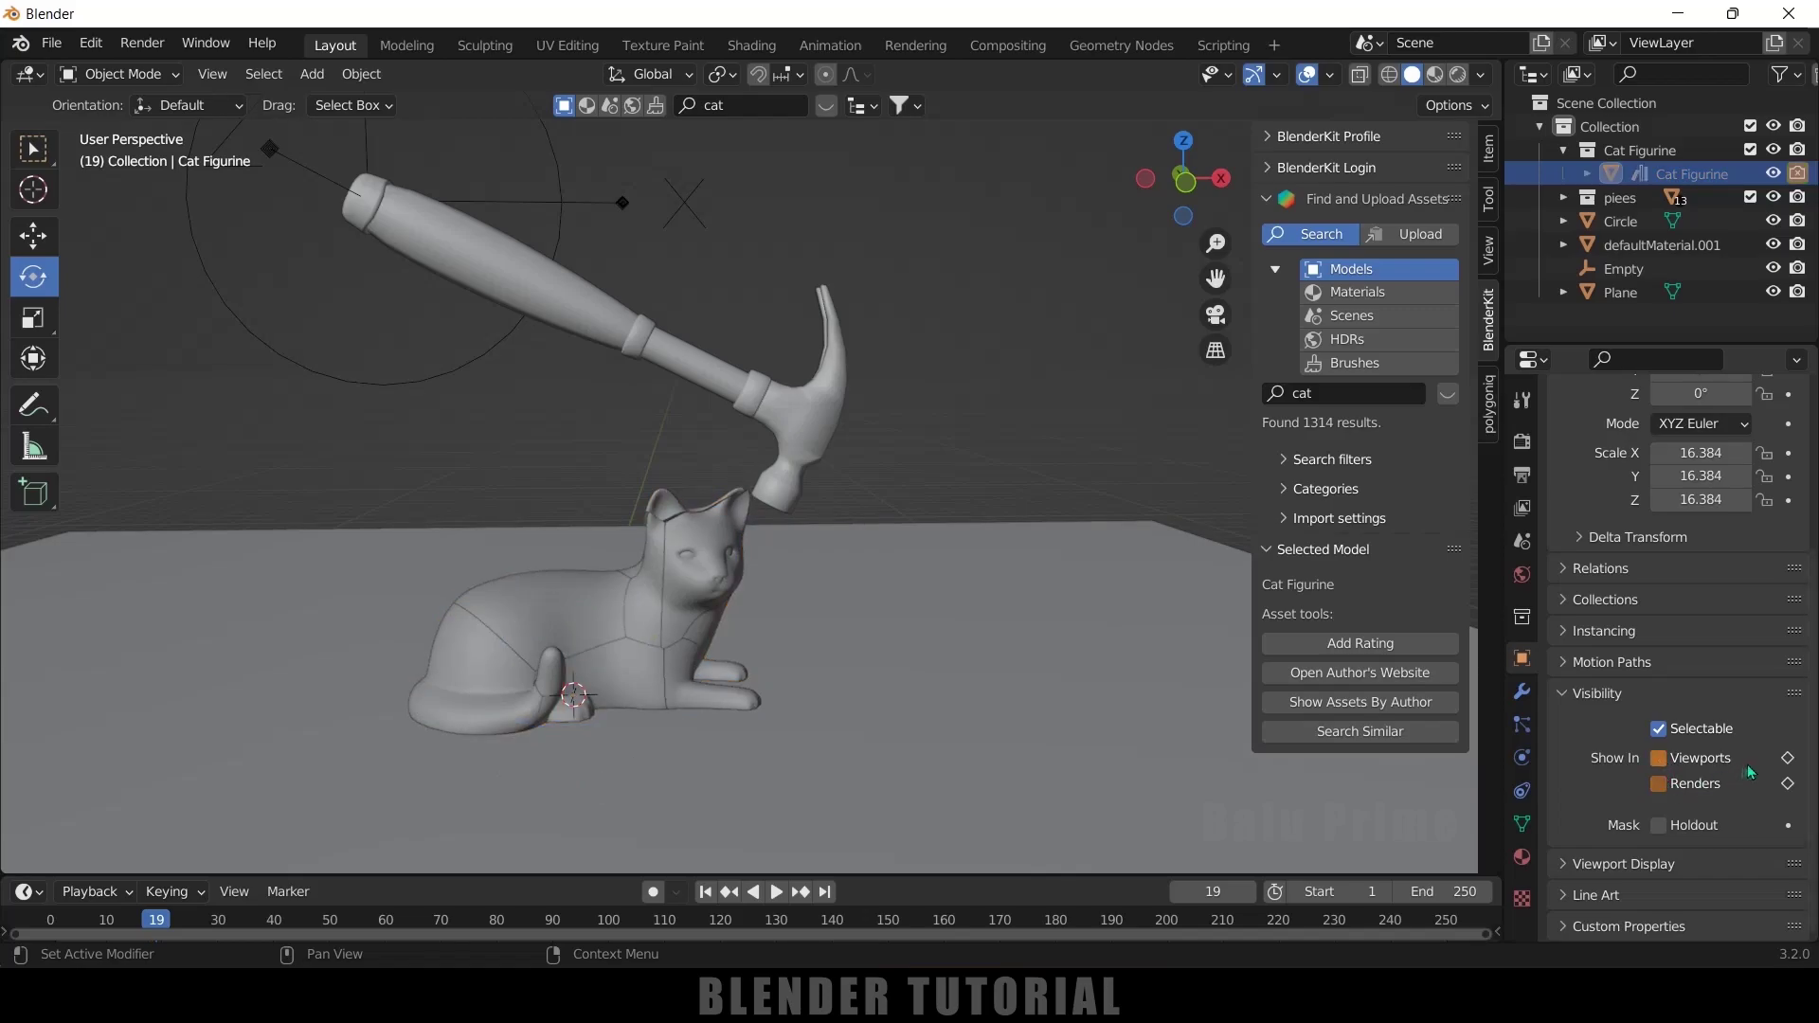
left_click(1787, 758)
left_click(1787, 784)
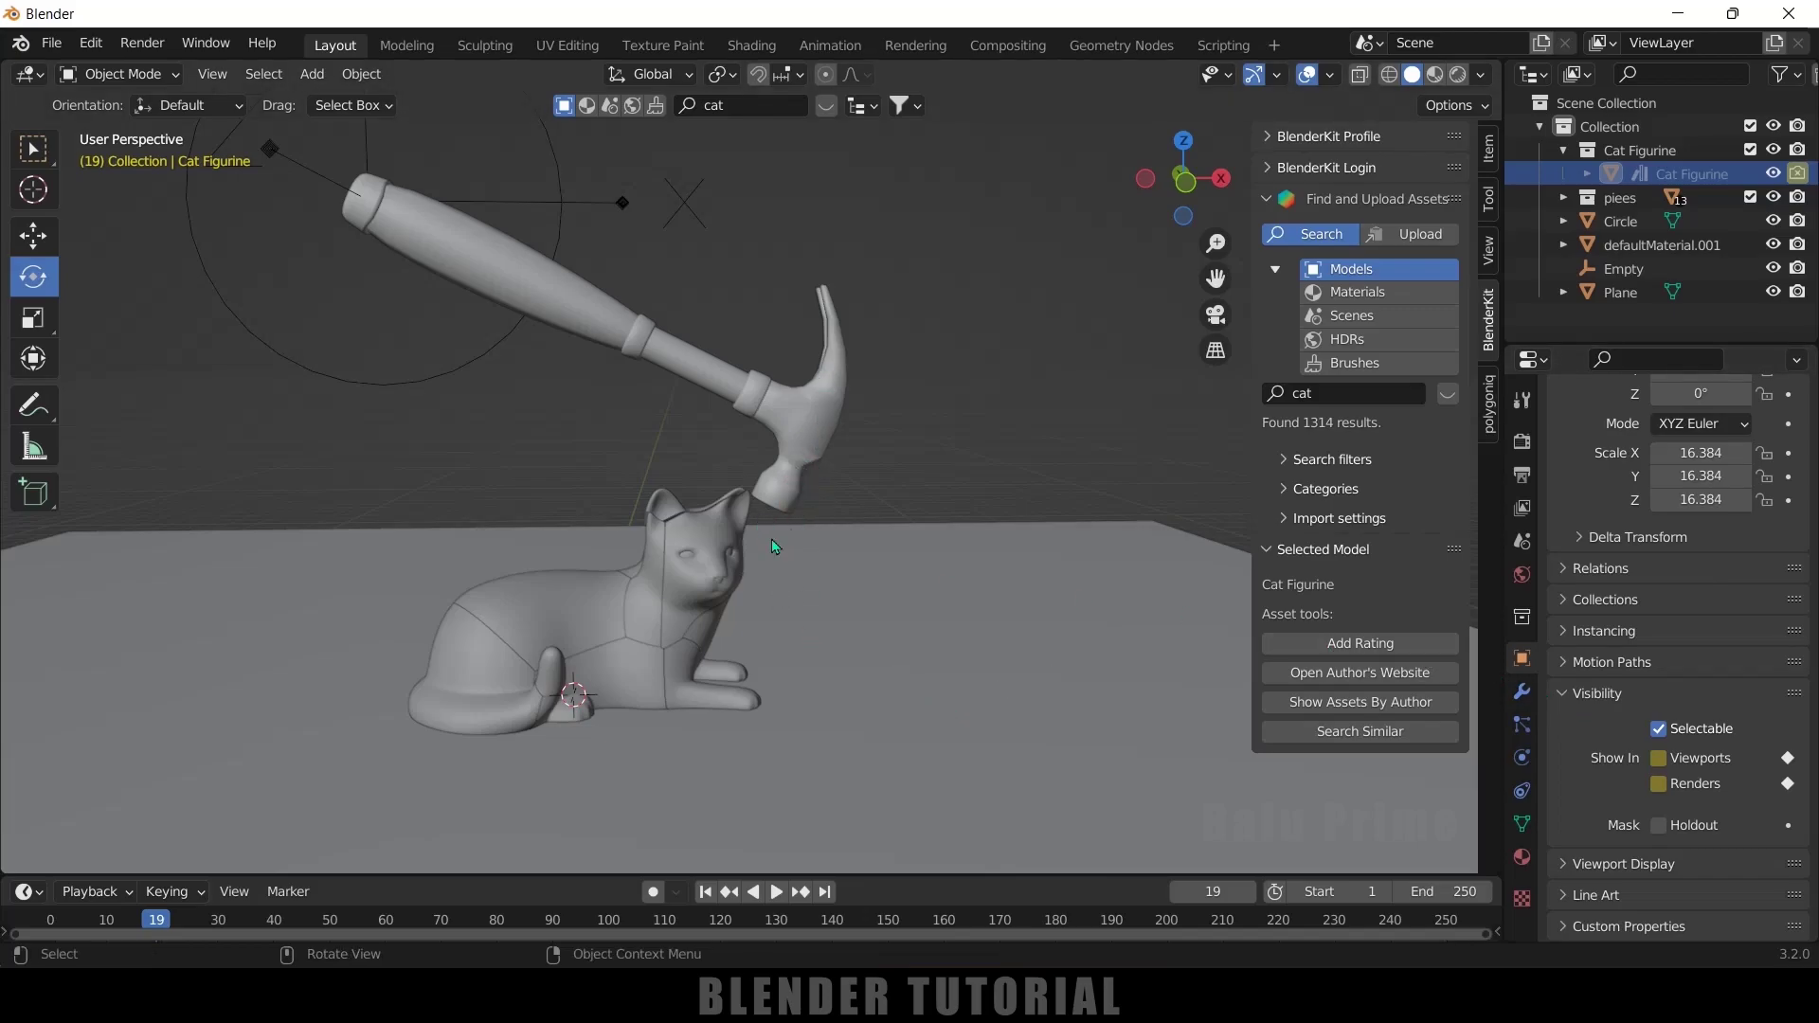
- Replay the animation from frame 1 several times to check the swap from intact figurine to fractured pieces
left_click(704, 893)
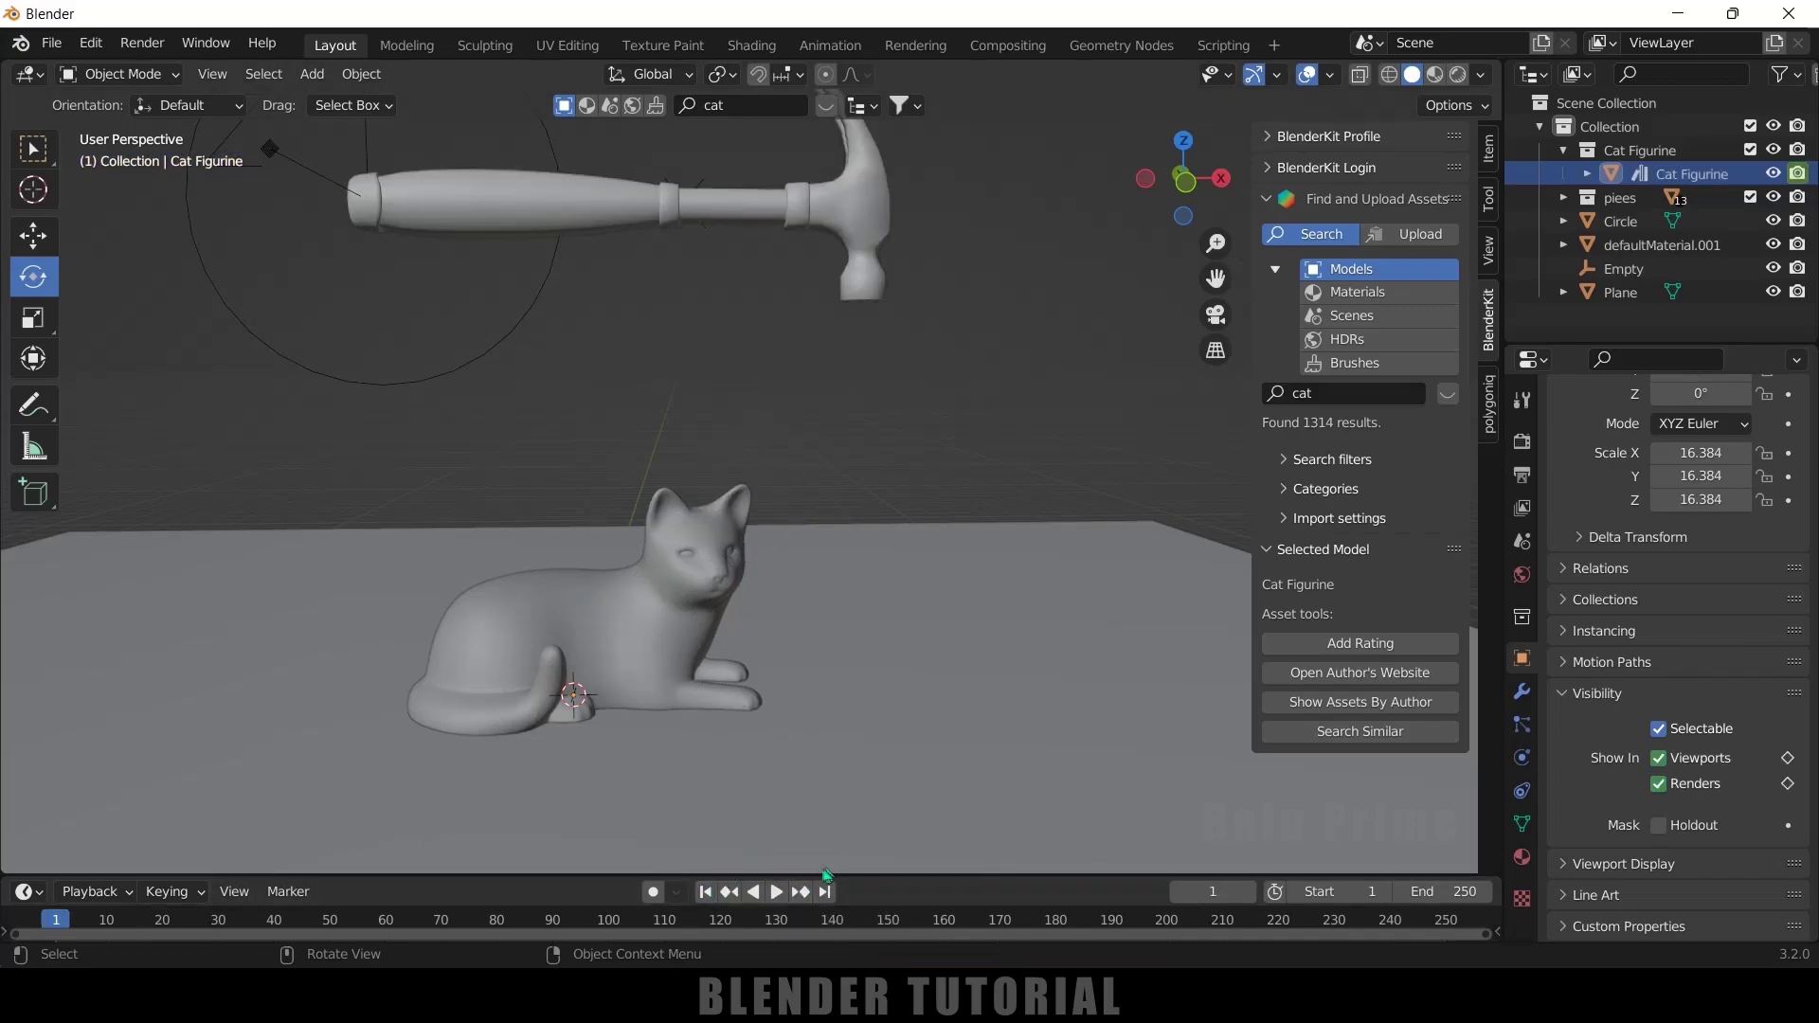
left_click(776, 892)
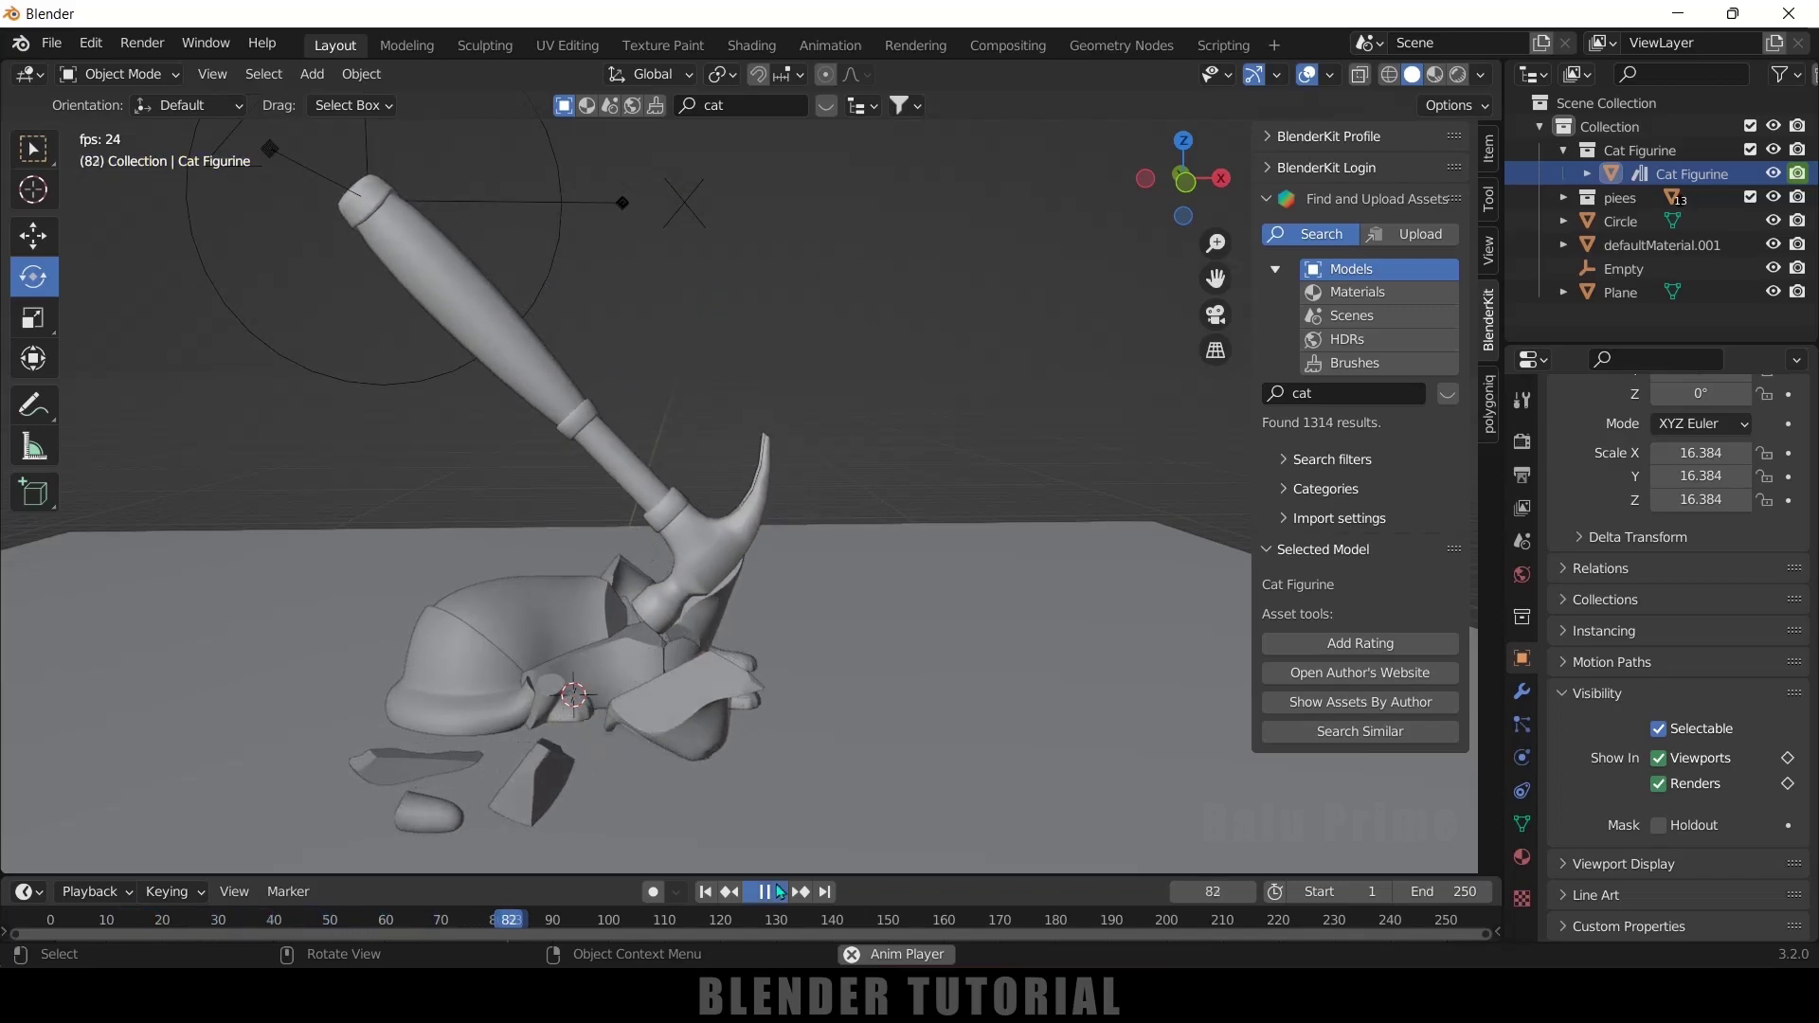
left_click(766, 892)
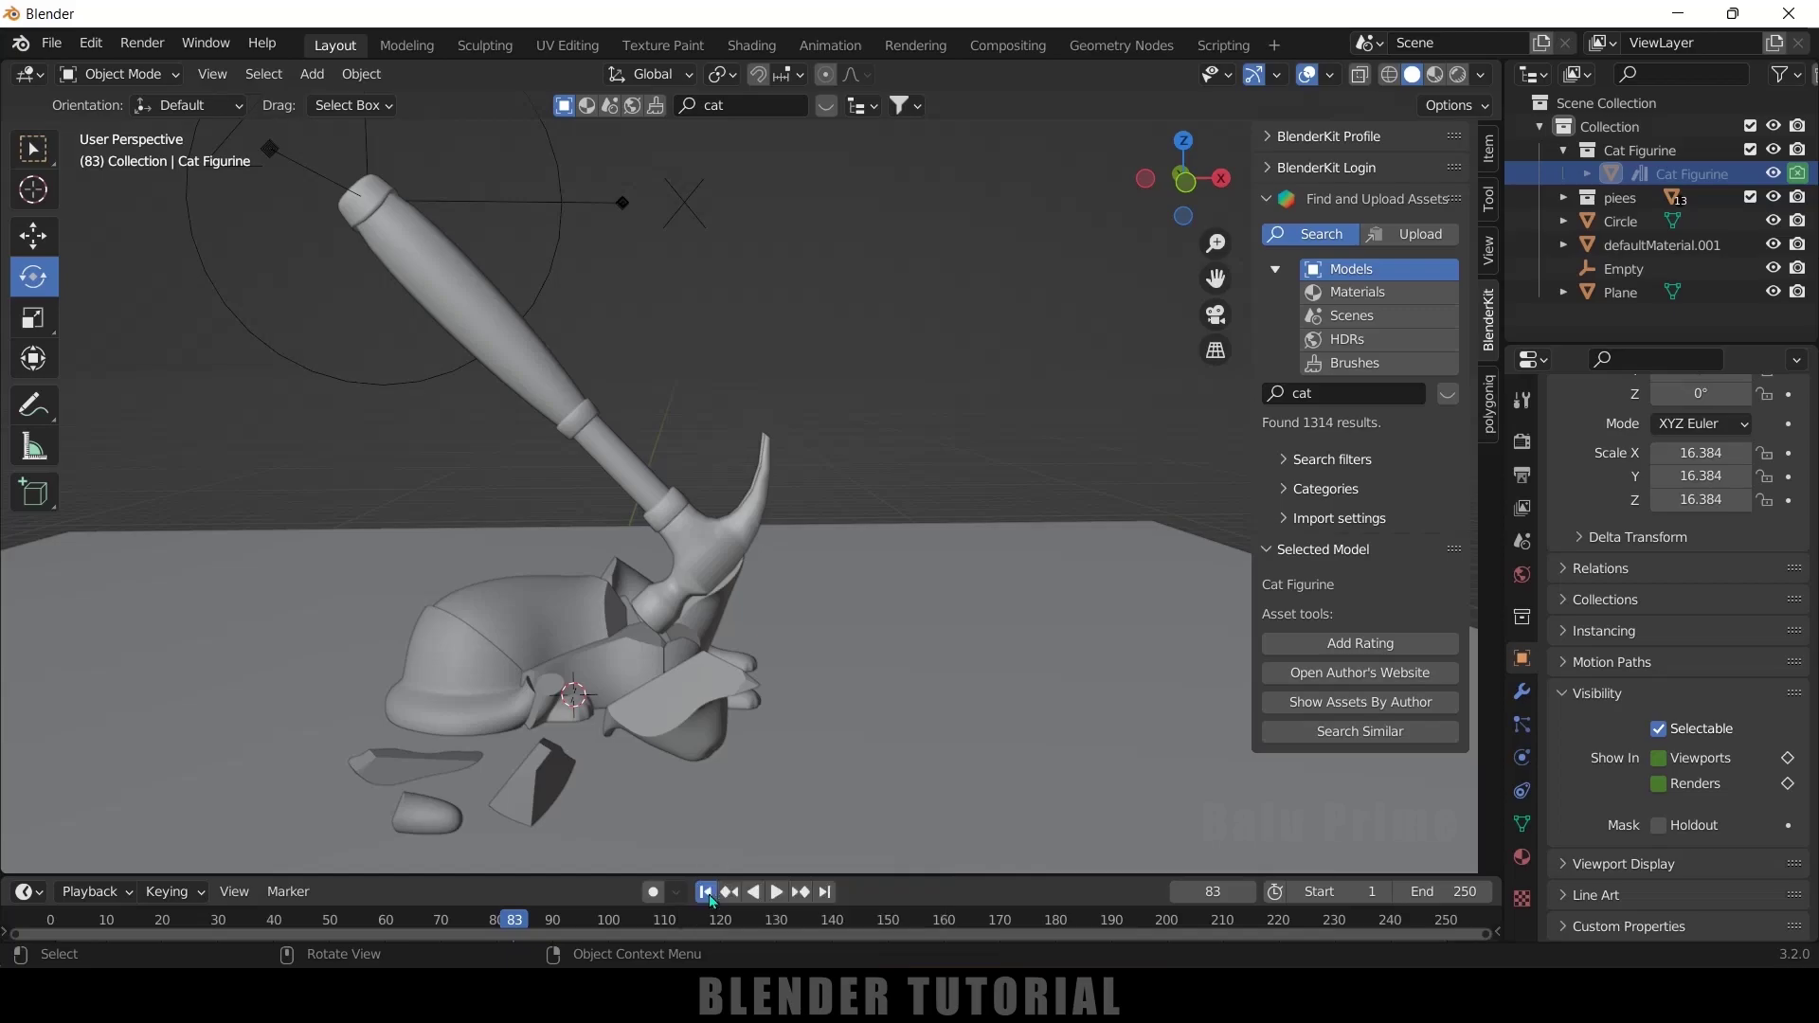
left_click(709, 895)
left_click(769, 895)
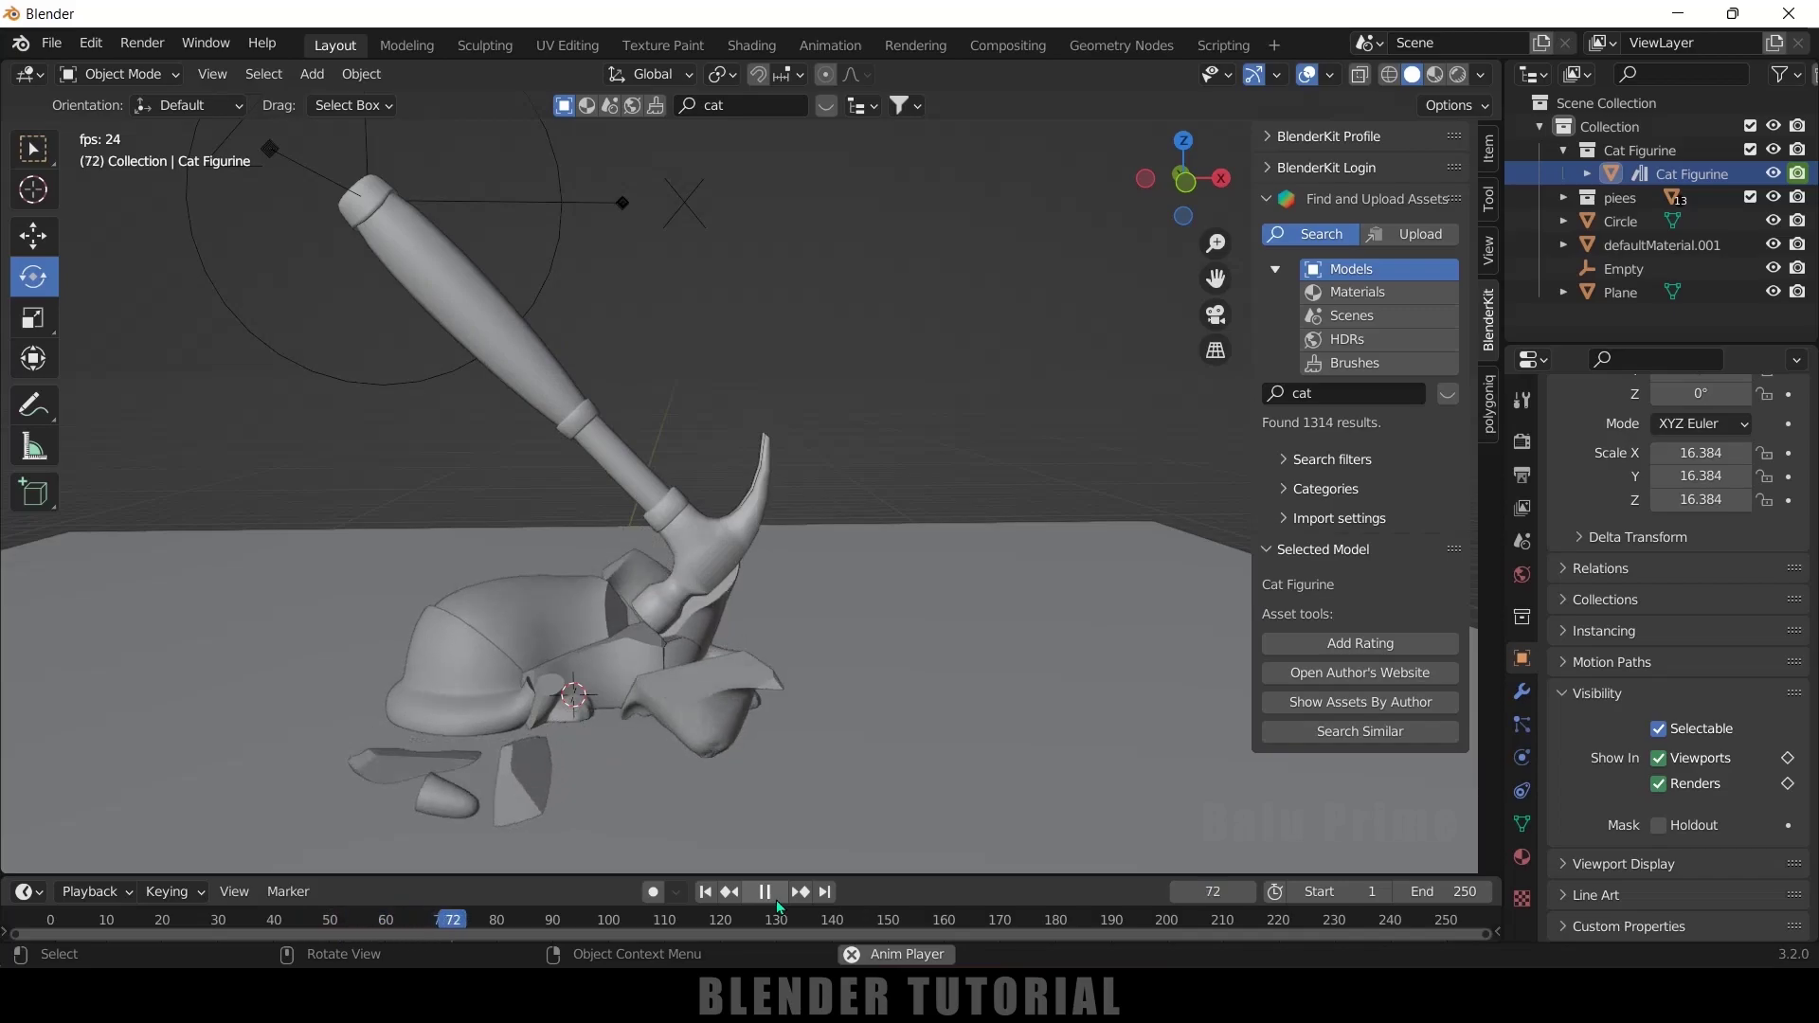
left_click(764, 891)
left_click(708, 891)
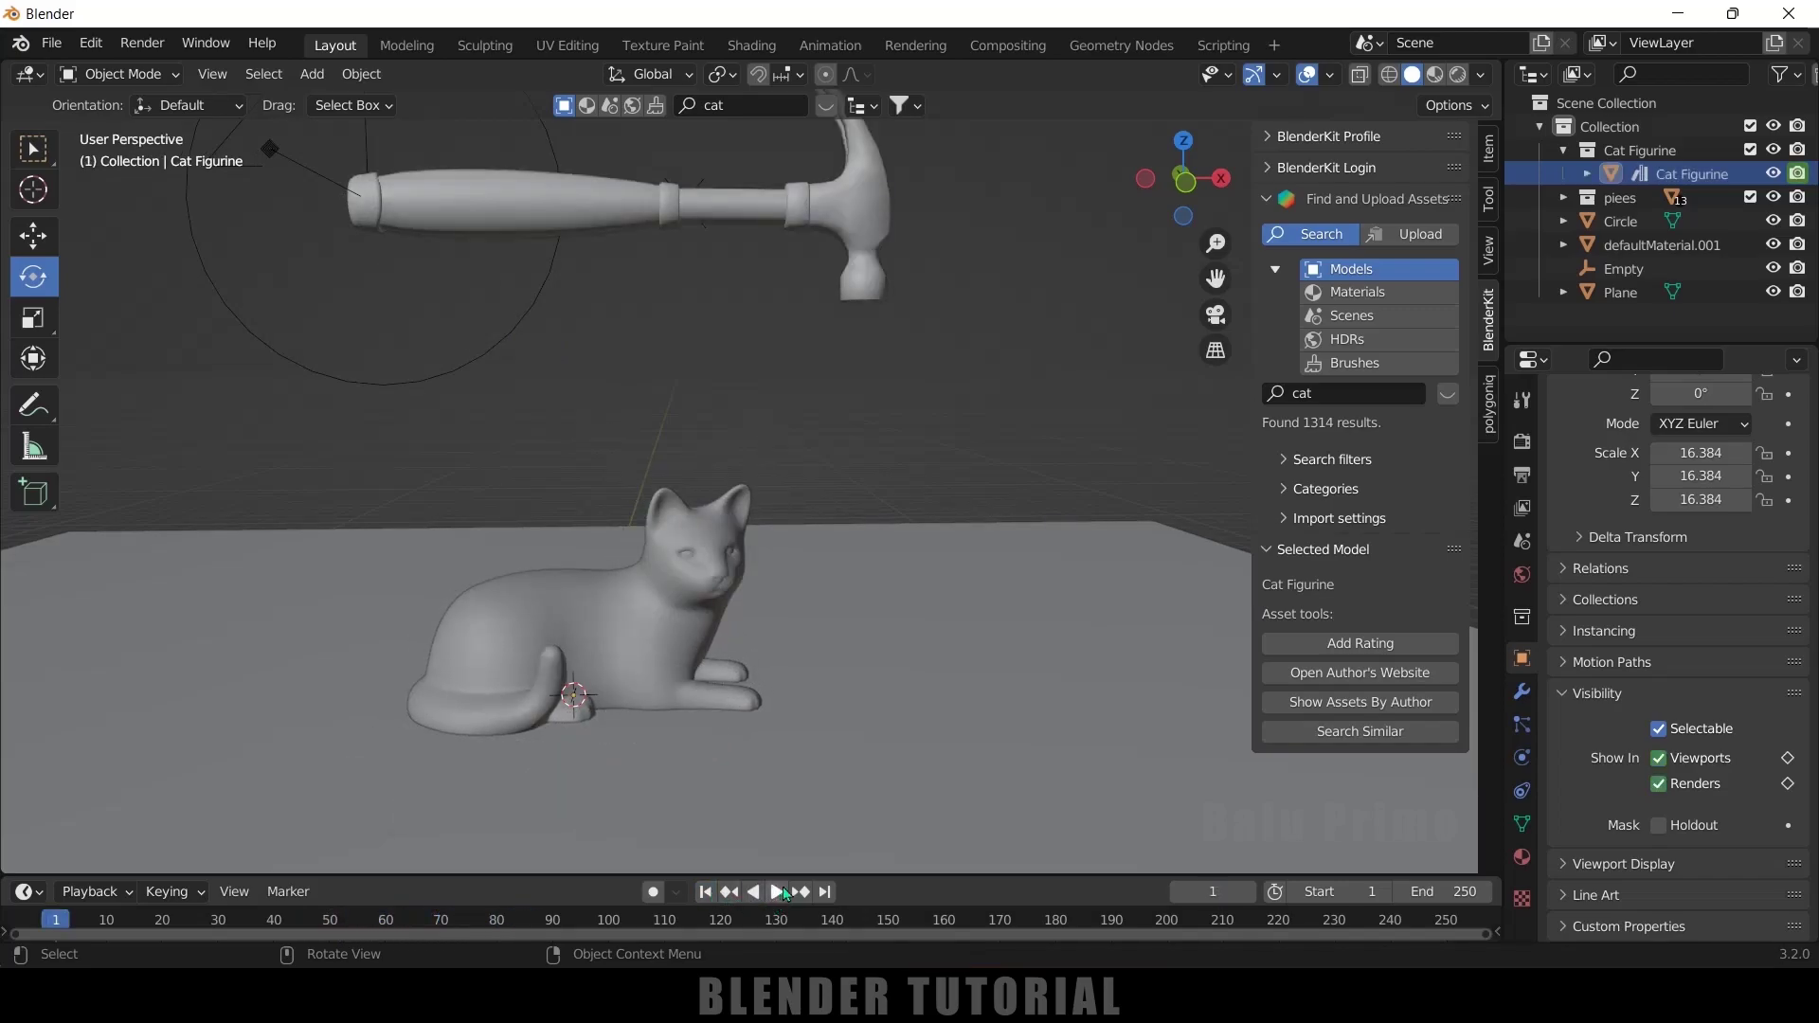
left_click(777, 892)
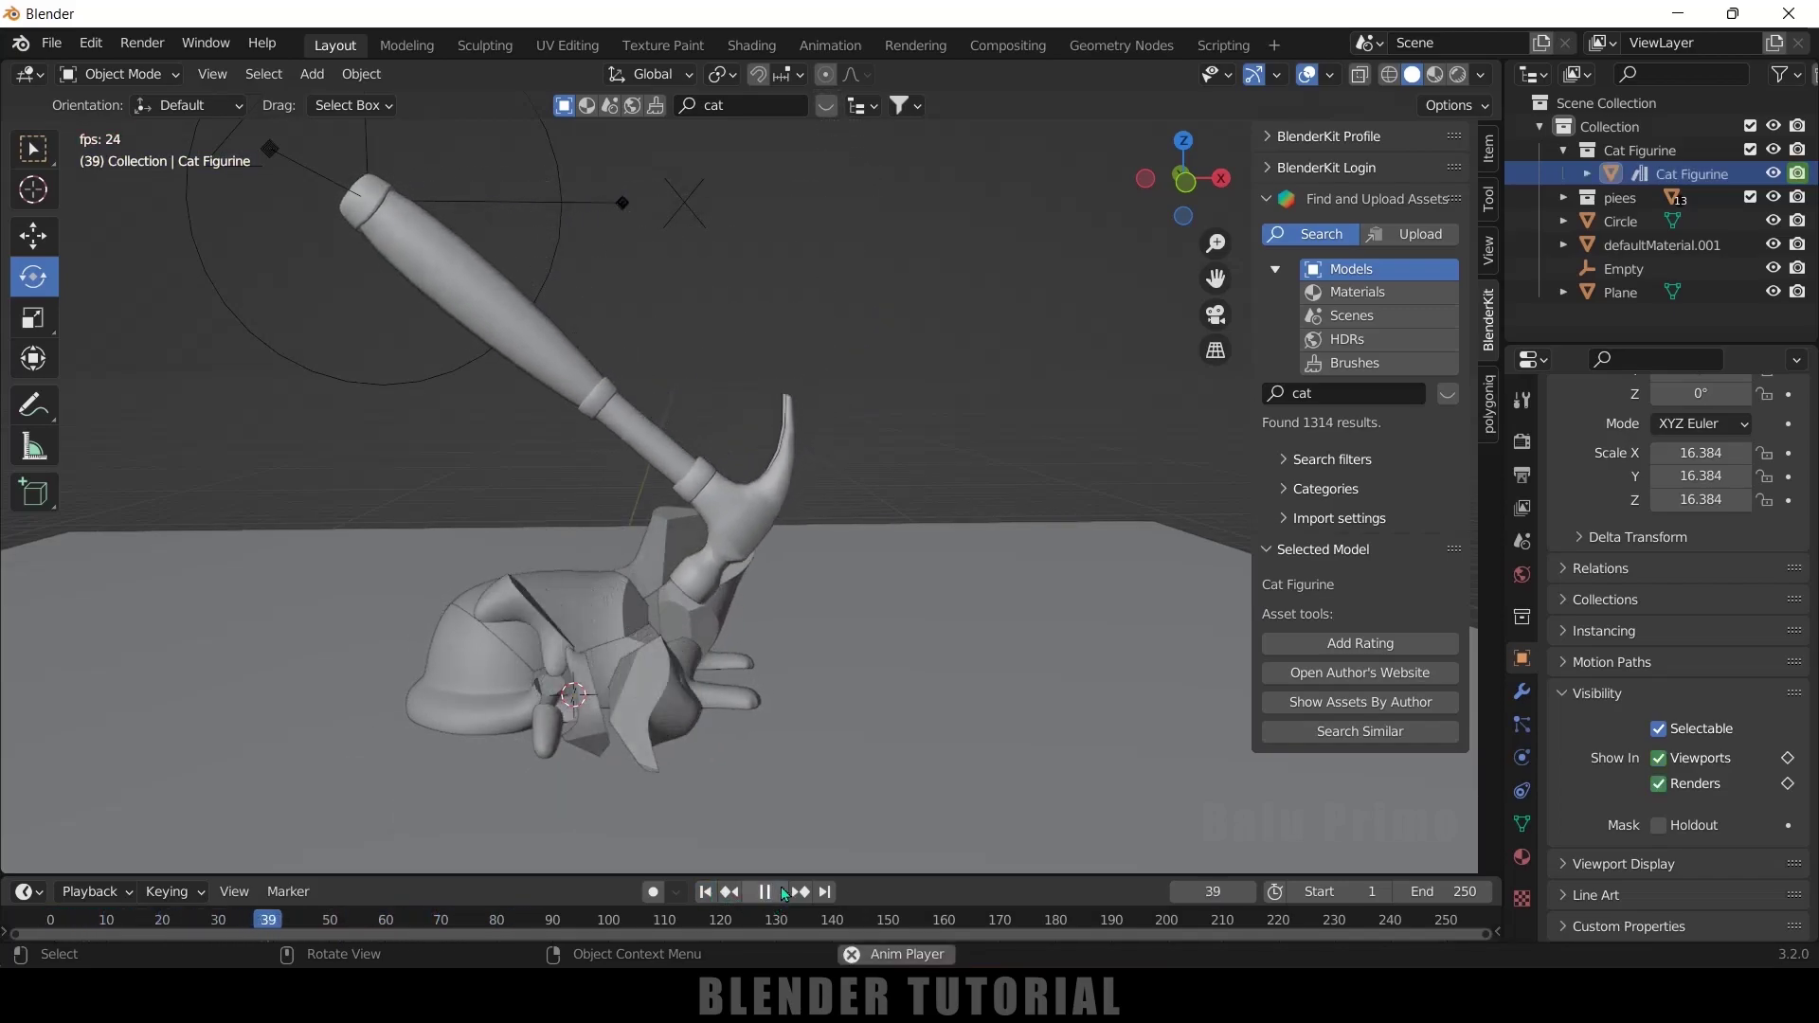